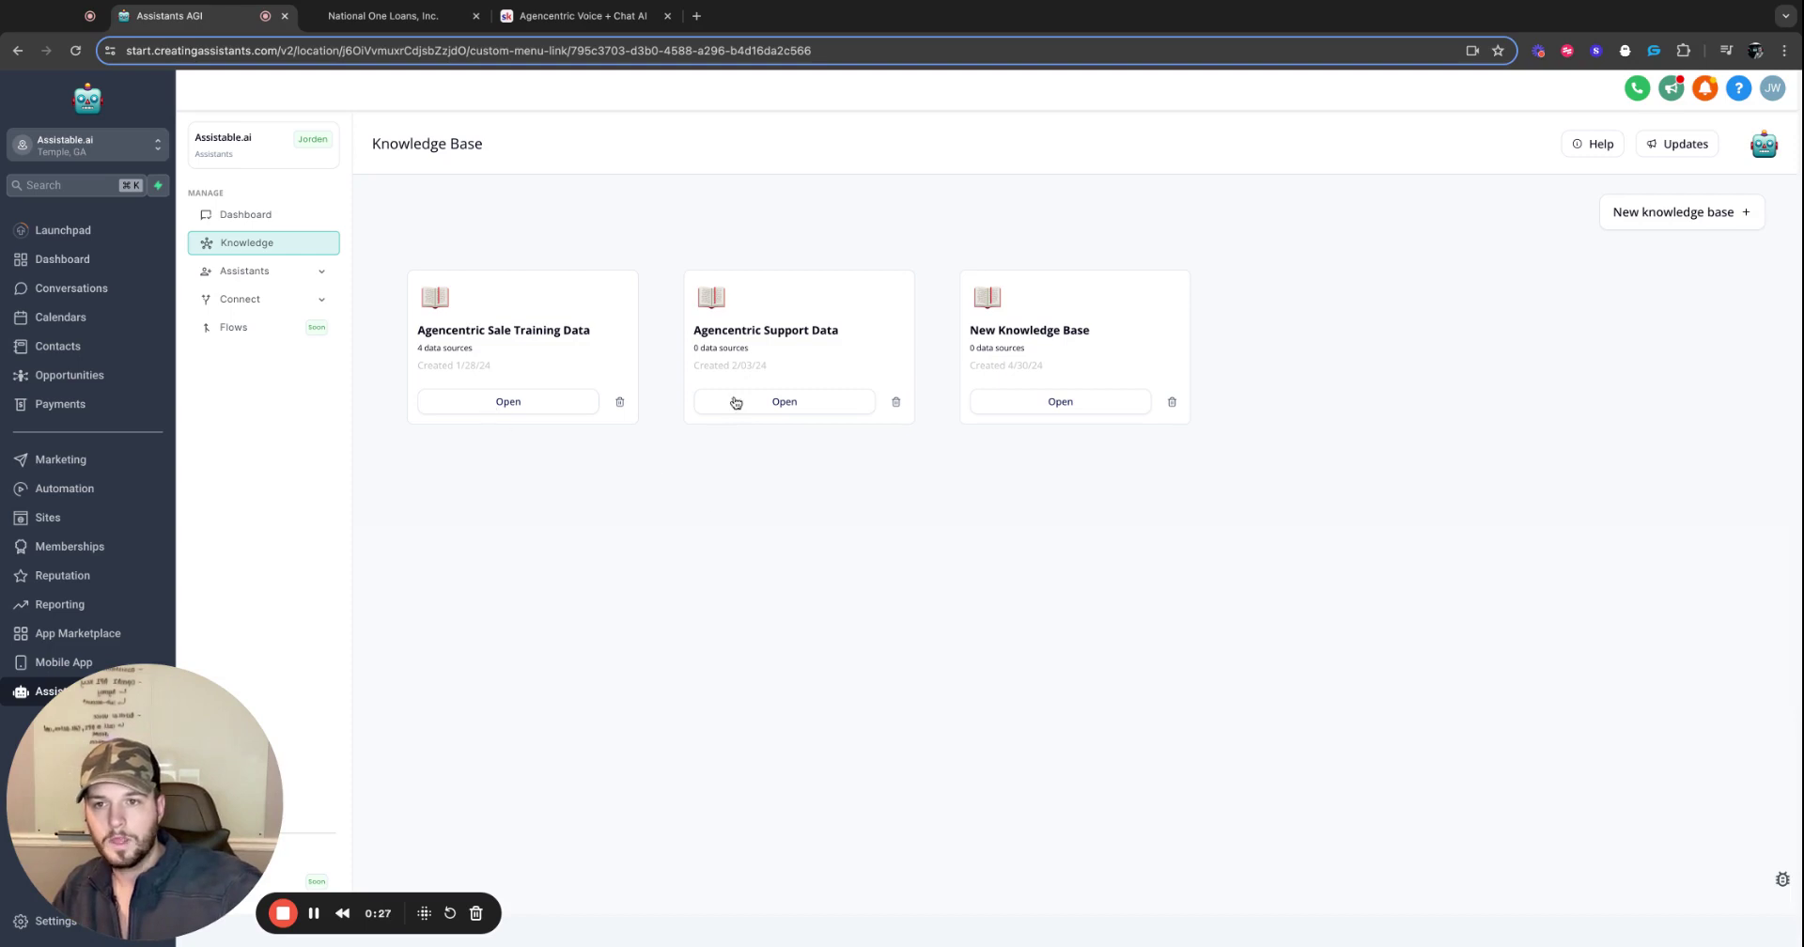
Open the Agencentric Sale Training Data knowledge base and examine its title and vector store ID.
click(430, 401)
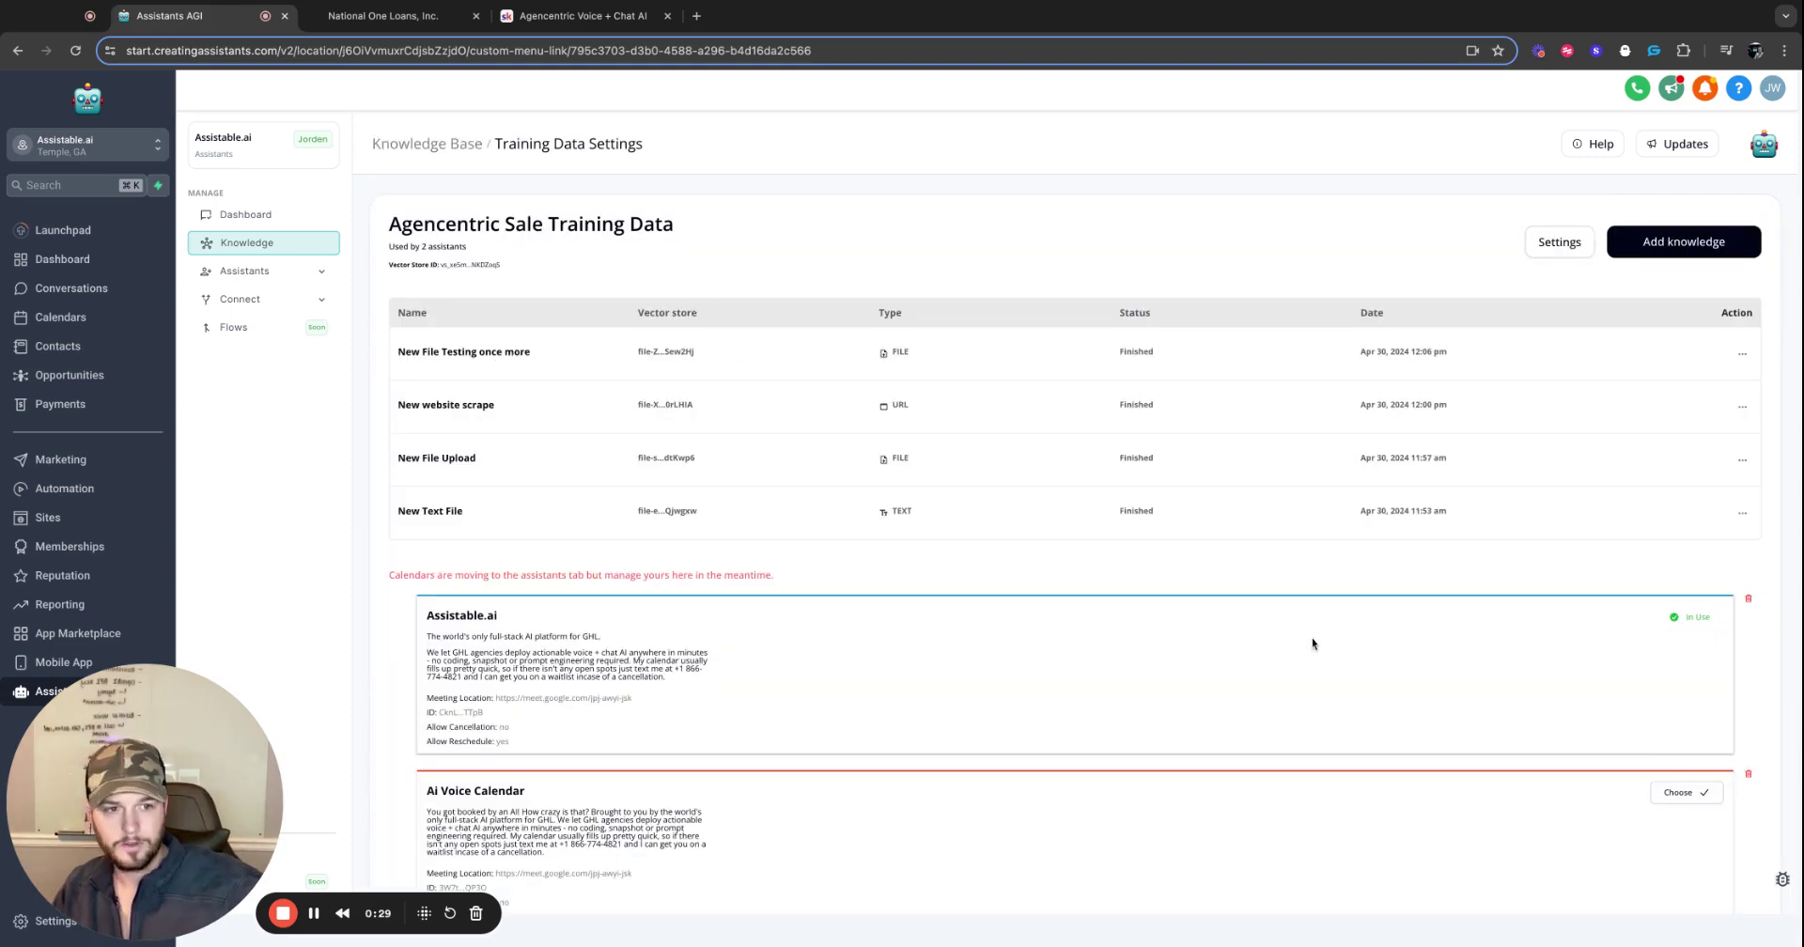
click(376, 146)
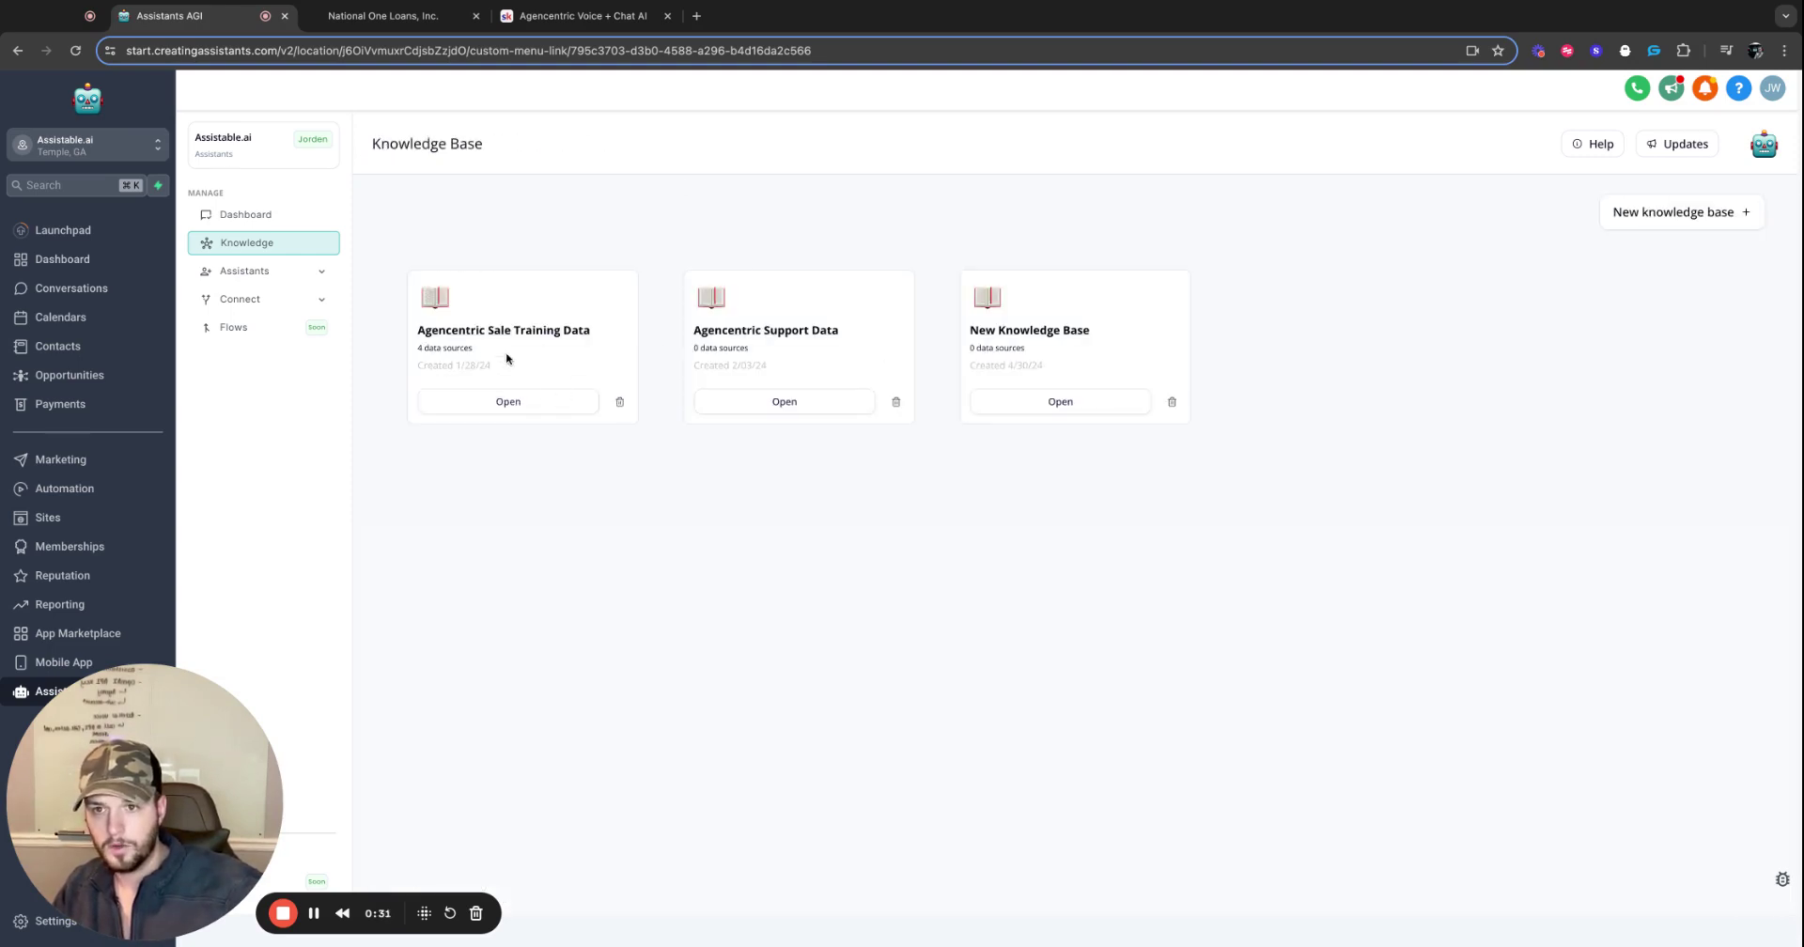
click(533, 406)
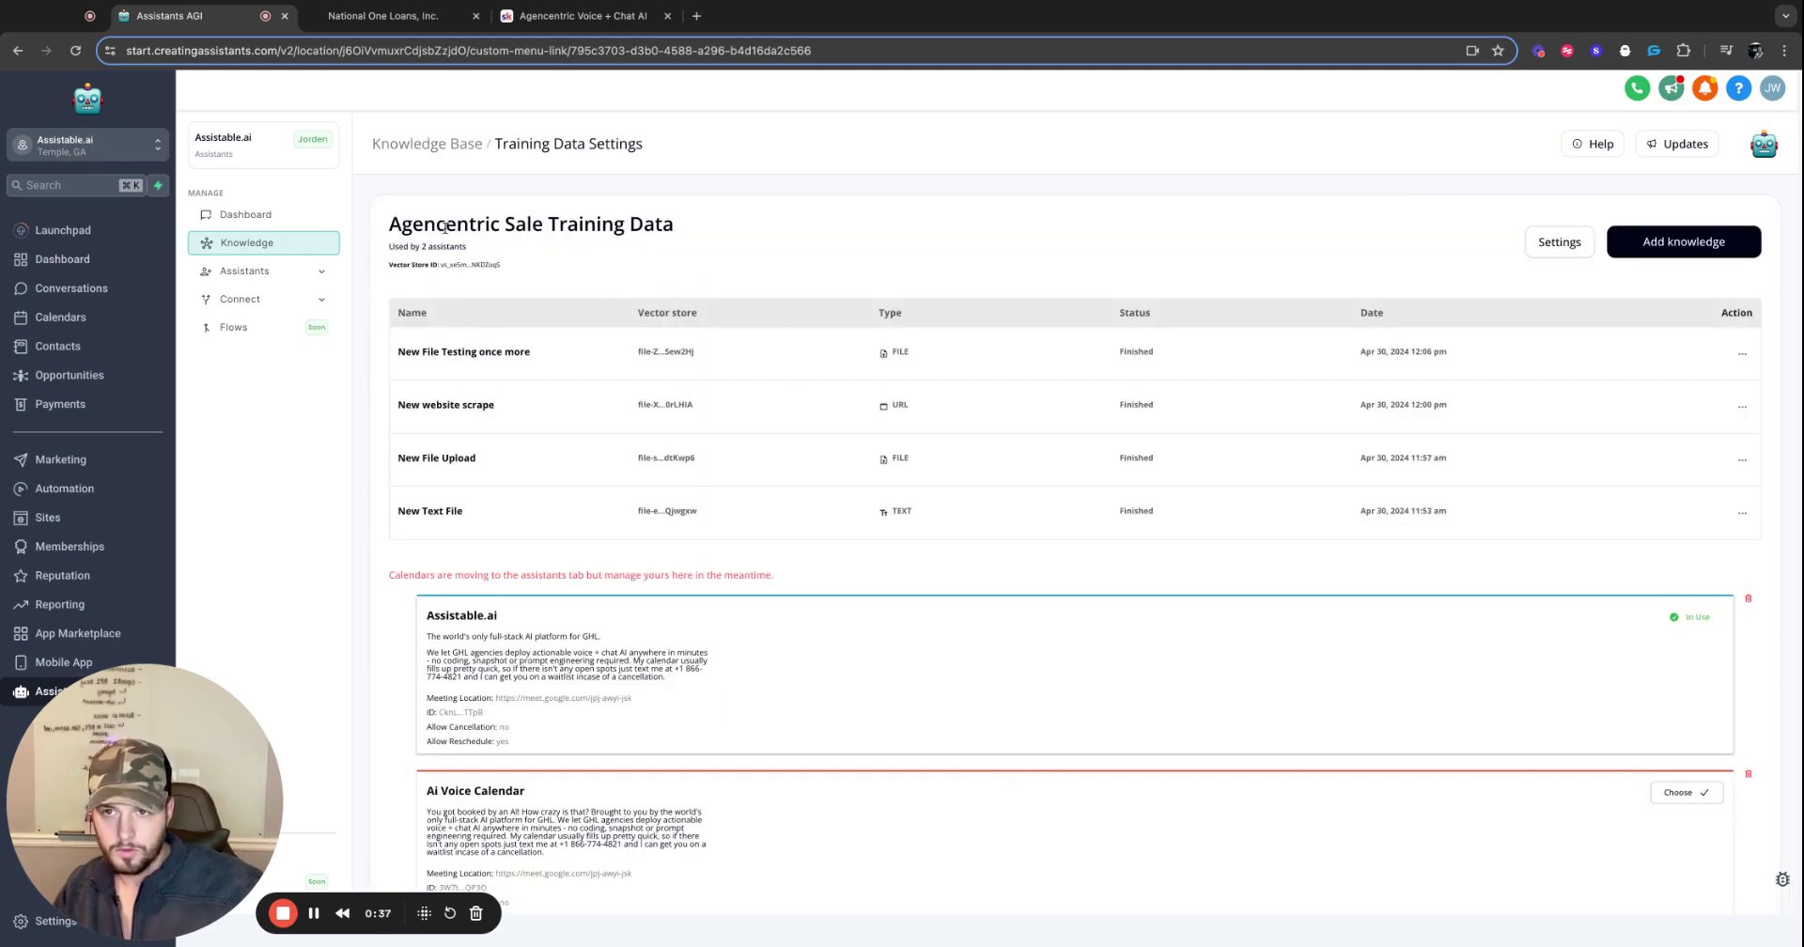
drag(386, 233, 673, 253)
click(478, 270)
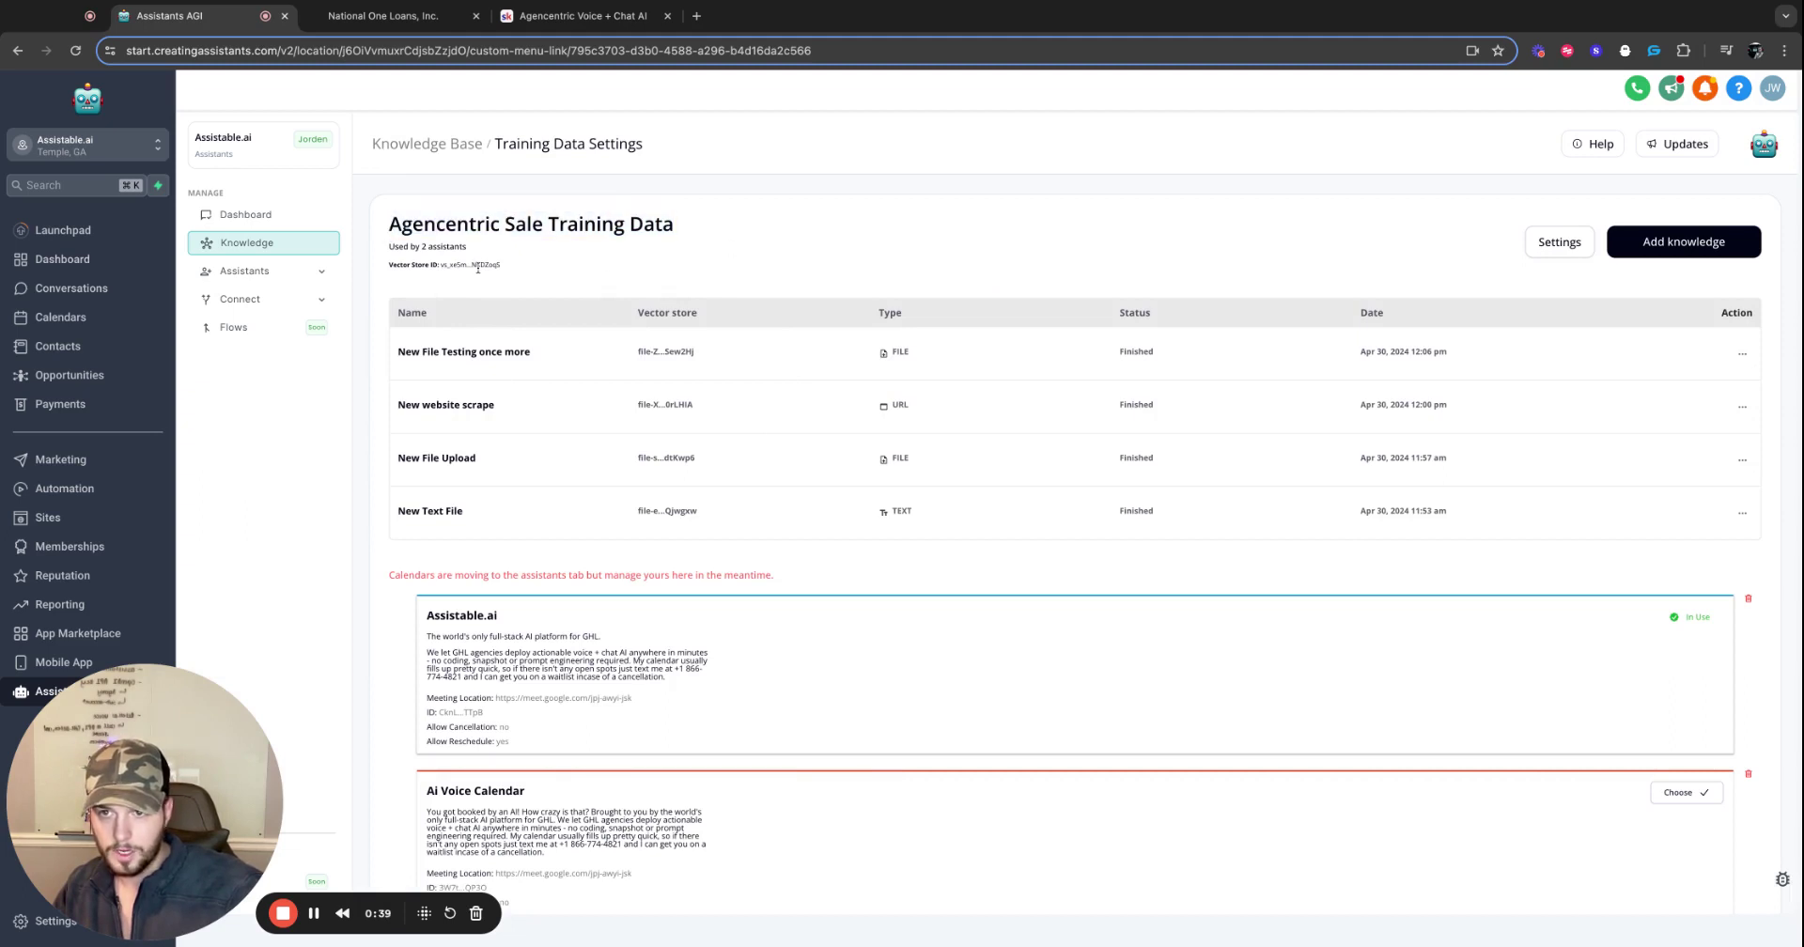
triple_click(478, 270)
click(434, 287)
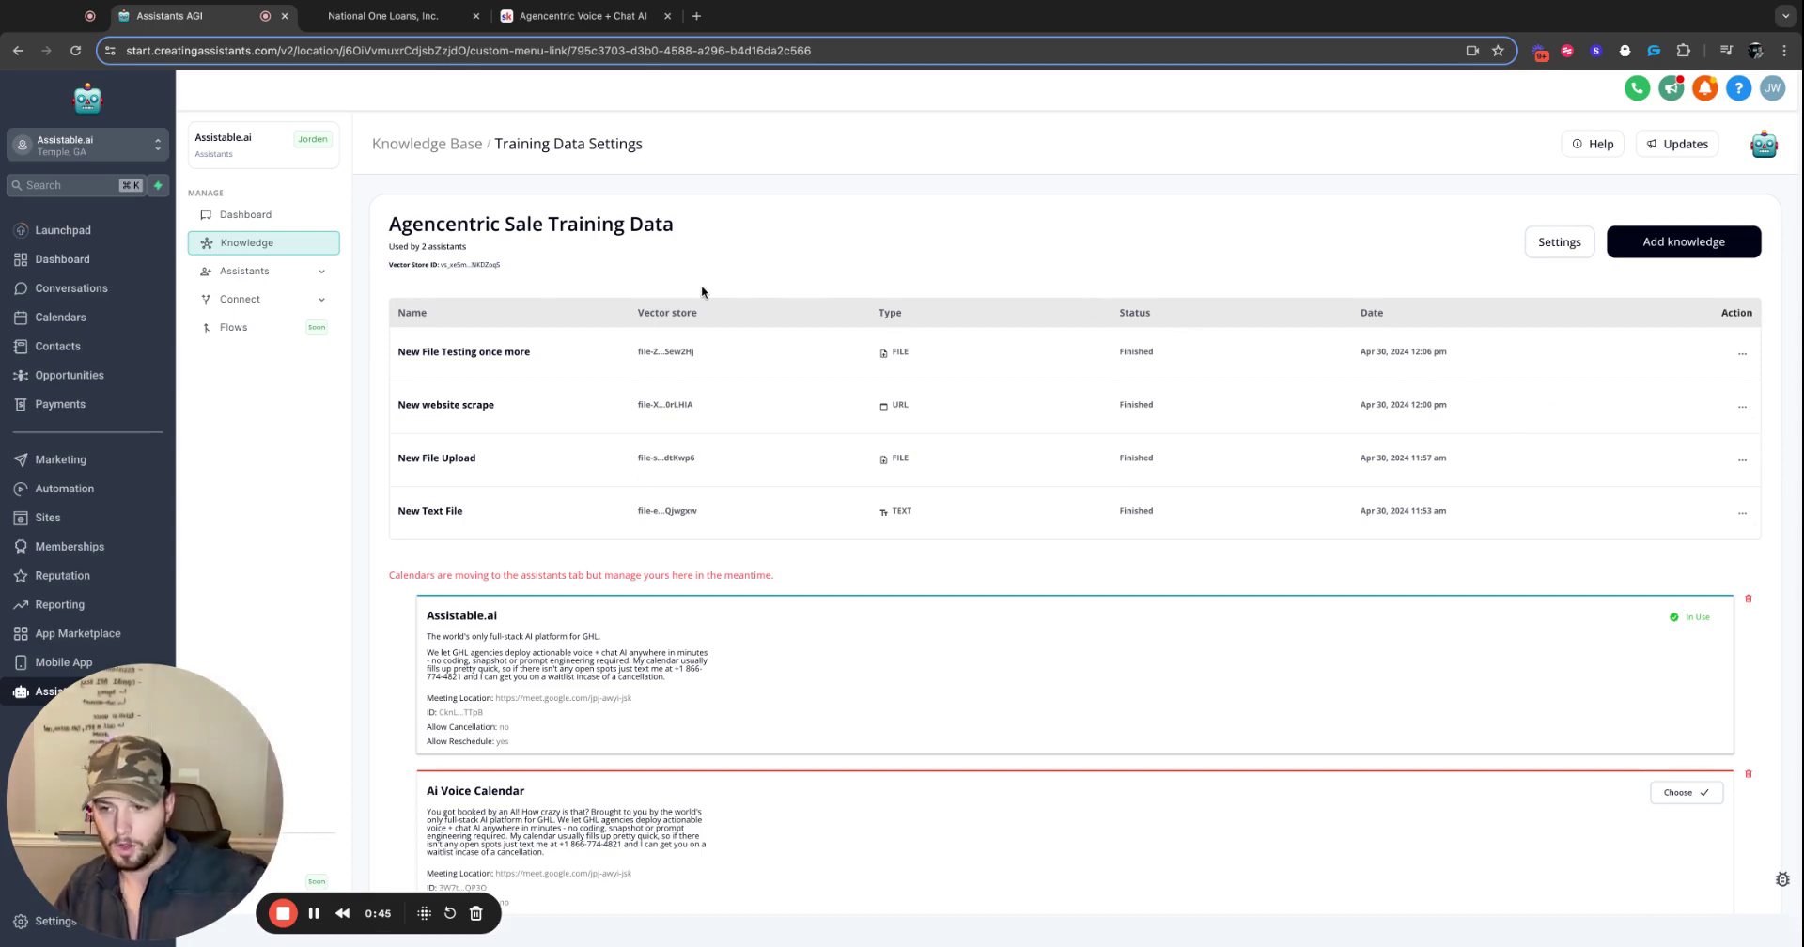
triple_click(467, 267)
click(1209, 376)
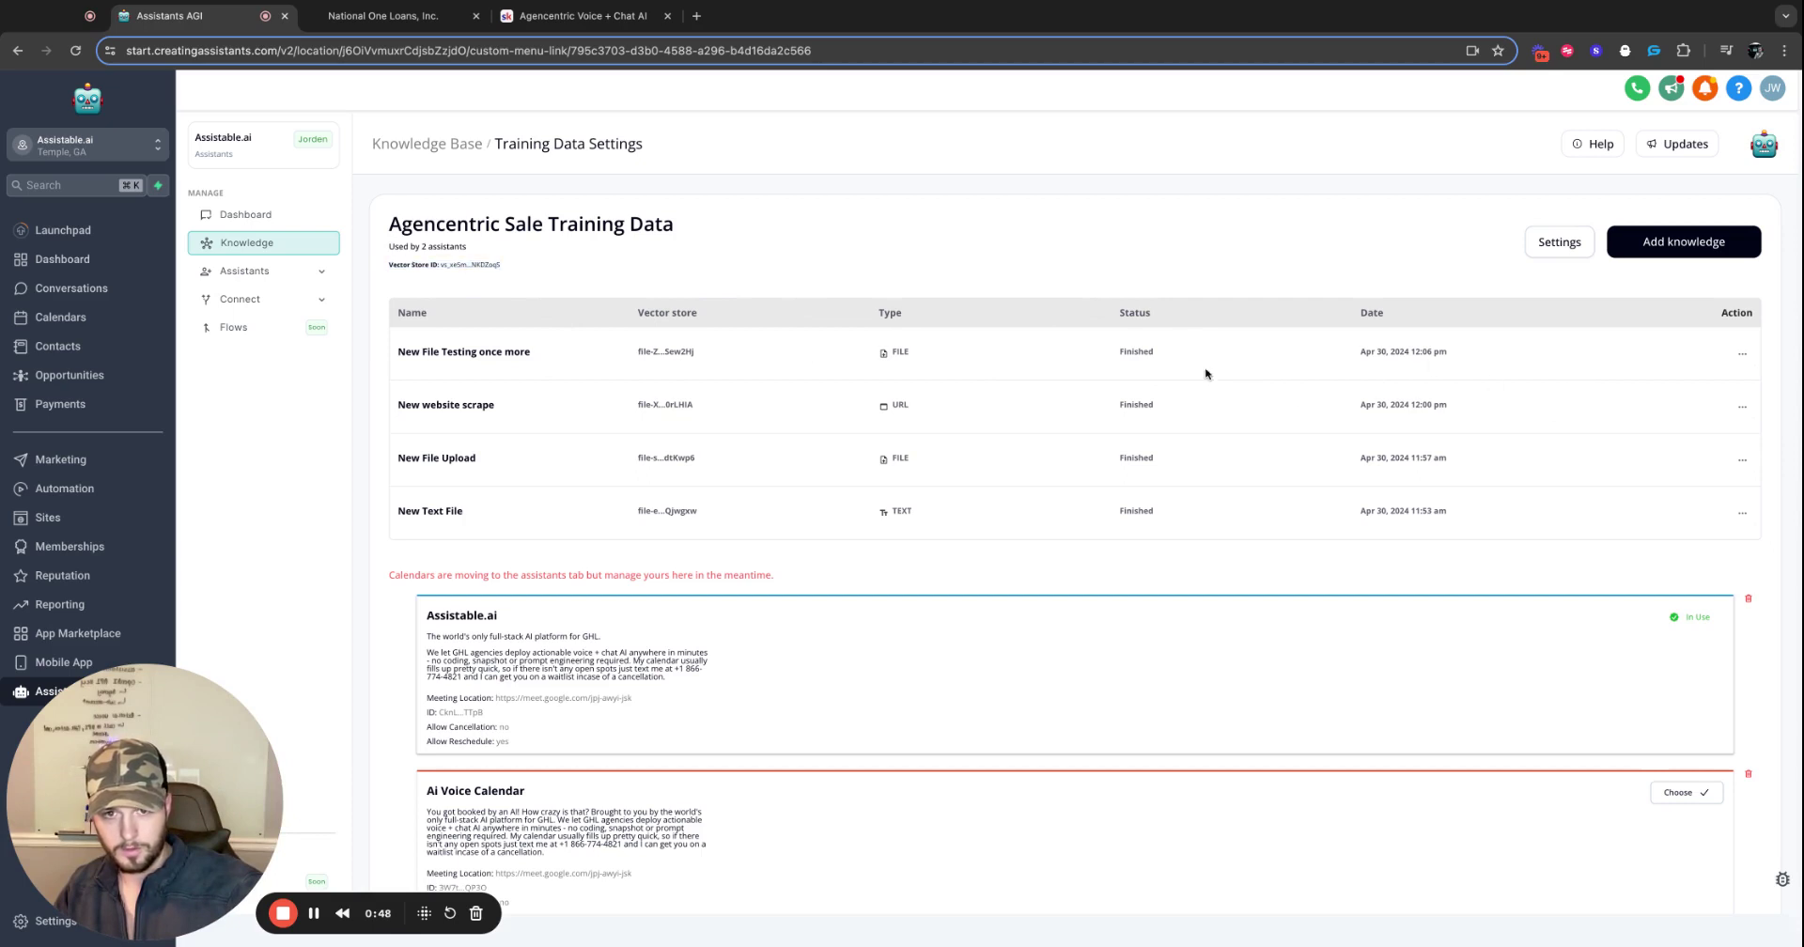
Examine the vector store file entry of New File Testing once more and the name of the website scrape source.
triple_click(677, 349)
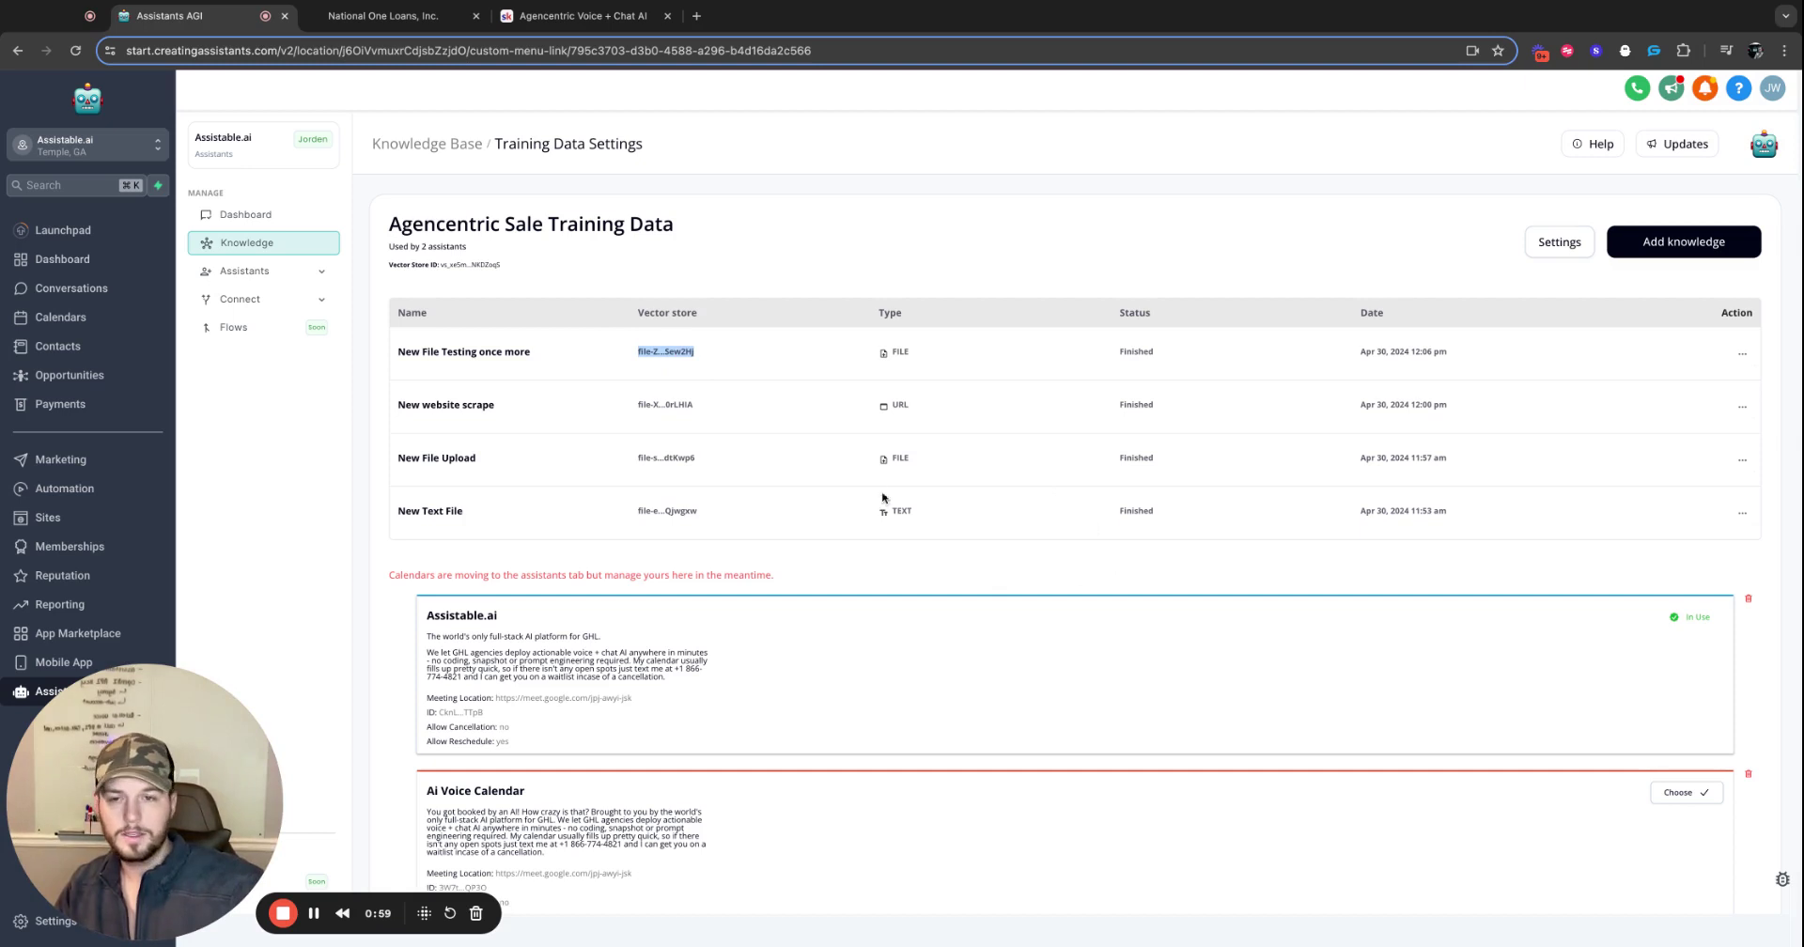
triple_click(460, 365)
drag(422, 404, 452, 404)
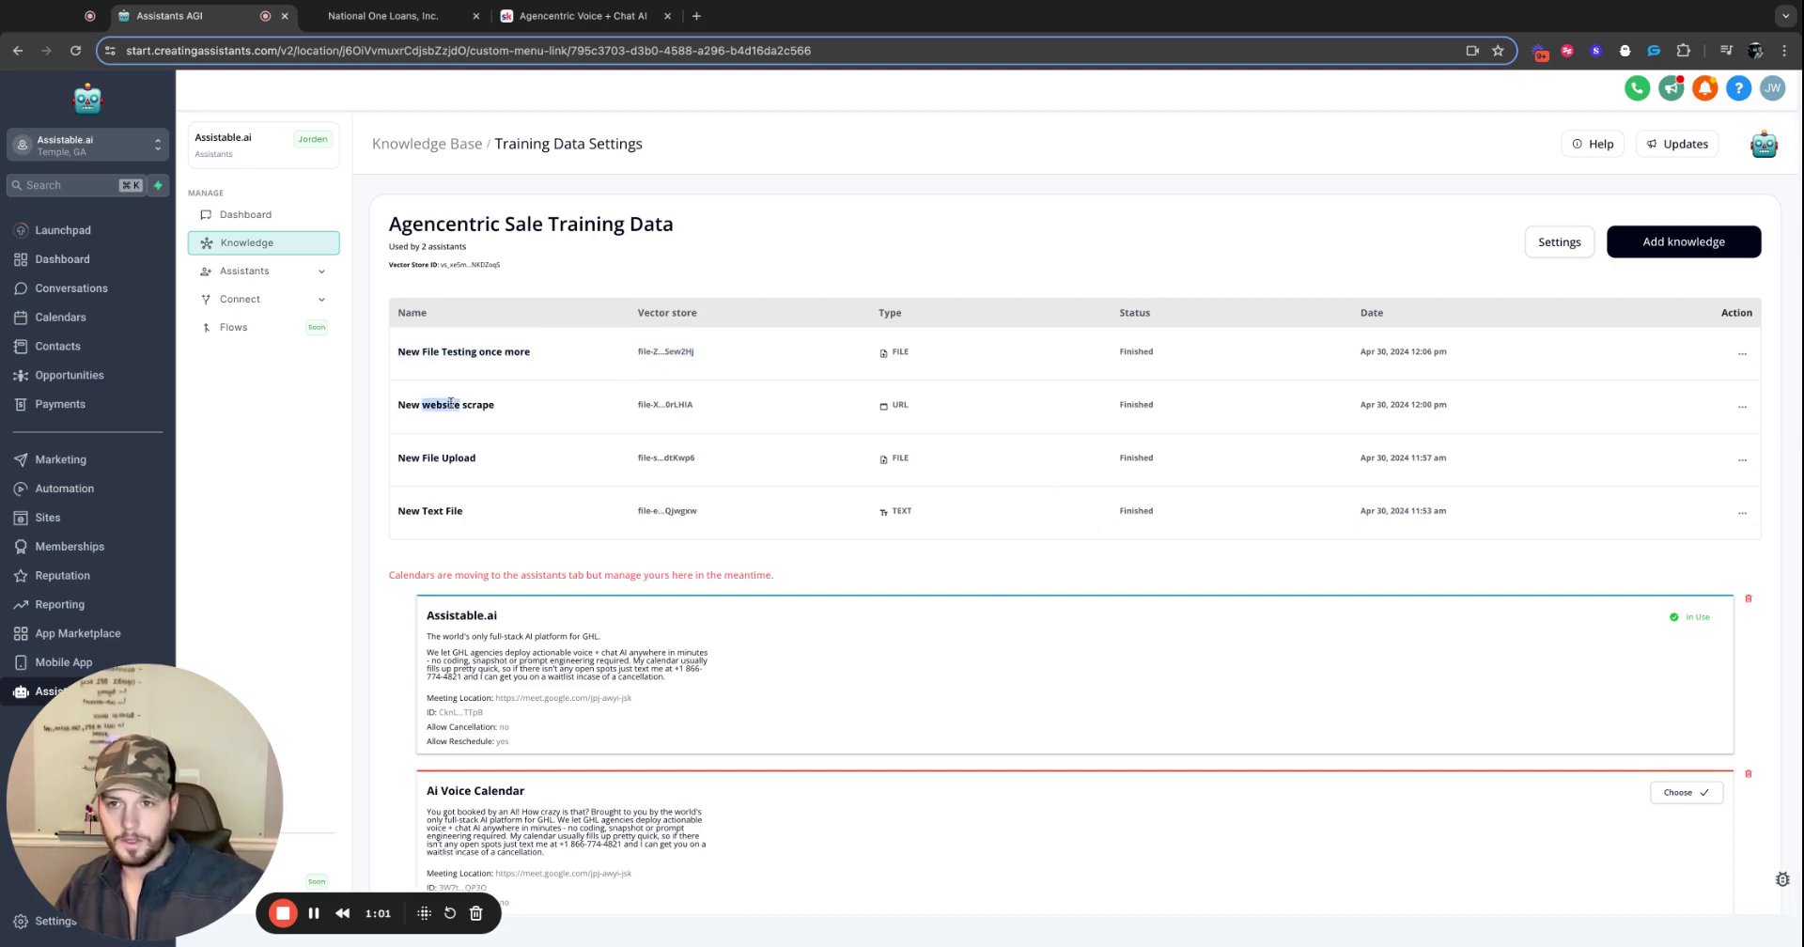
triple_click(451, 404)
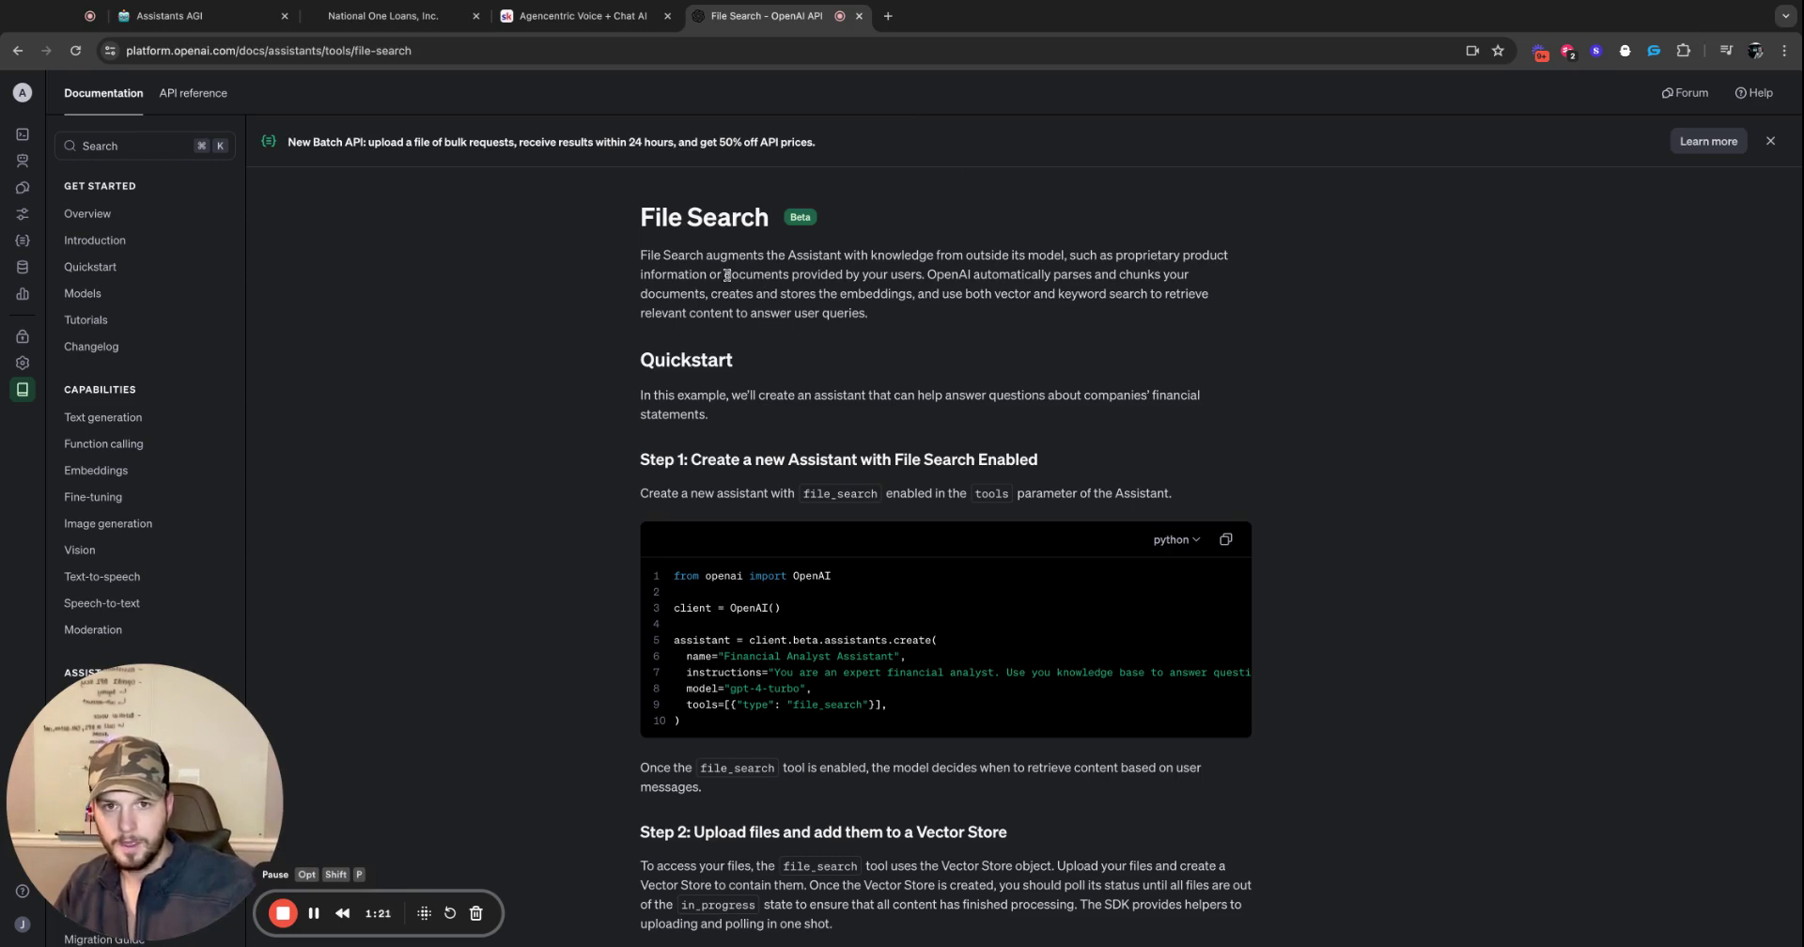
Switch to OpenAI's File Search documentation and read the introduction and the supported file formats, including .json.
drag(1097, 254, 834, 275)
drag(1050, 274, 868, 313)
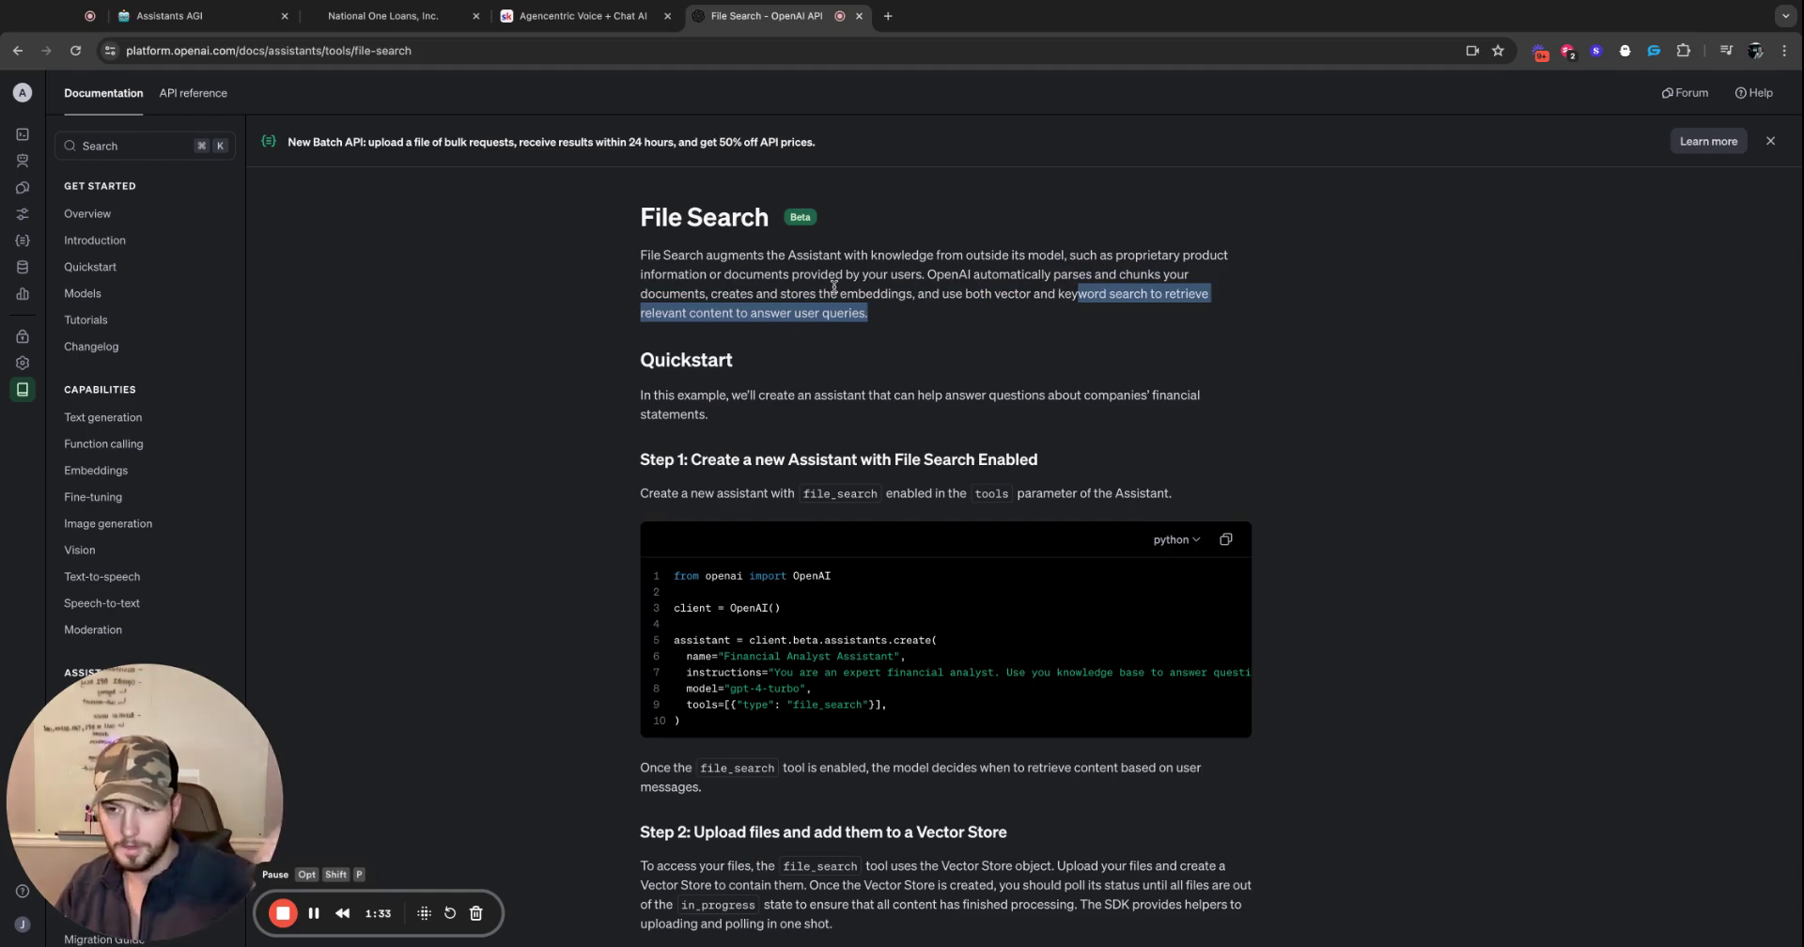
scroll(863, 496, down, 20)
scroll(863, 498, down, 6)
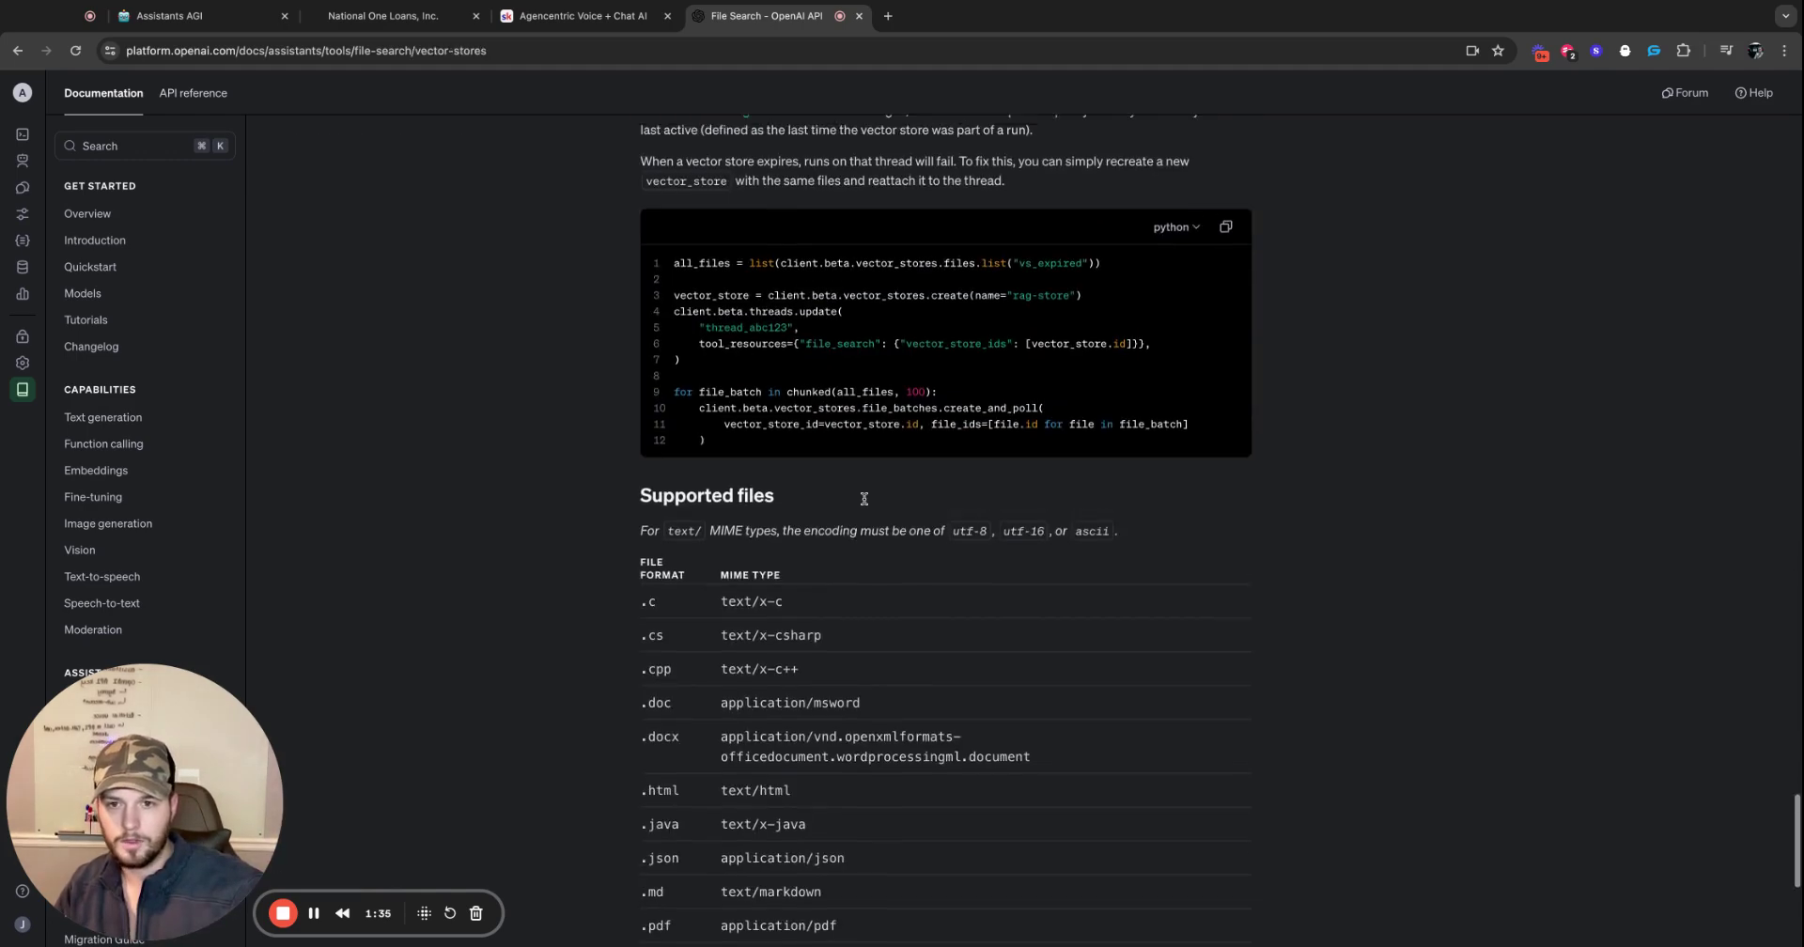
scroll(855, 470, up, 7)
scroll(849, 453, down, 5)
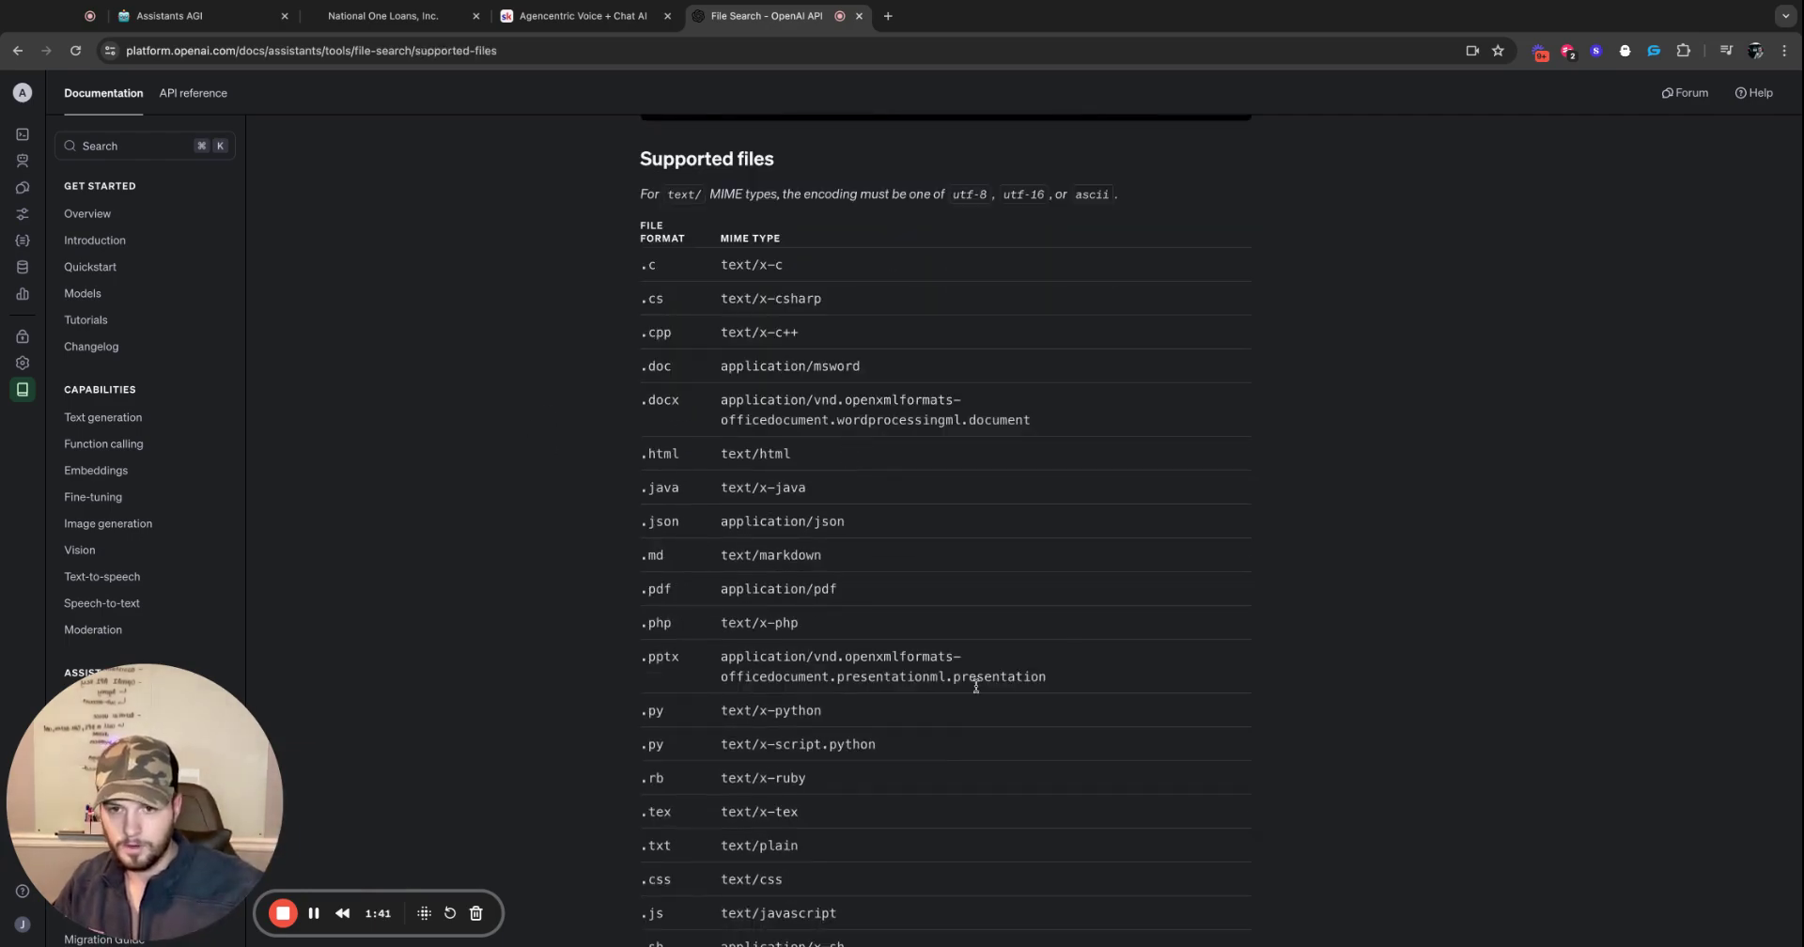
double_click(664, 521)
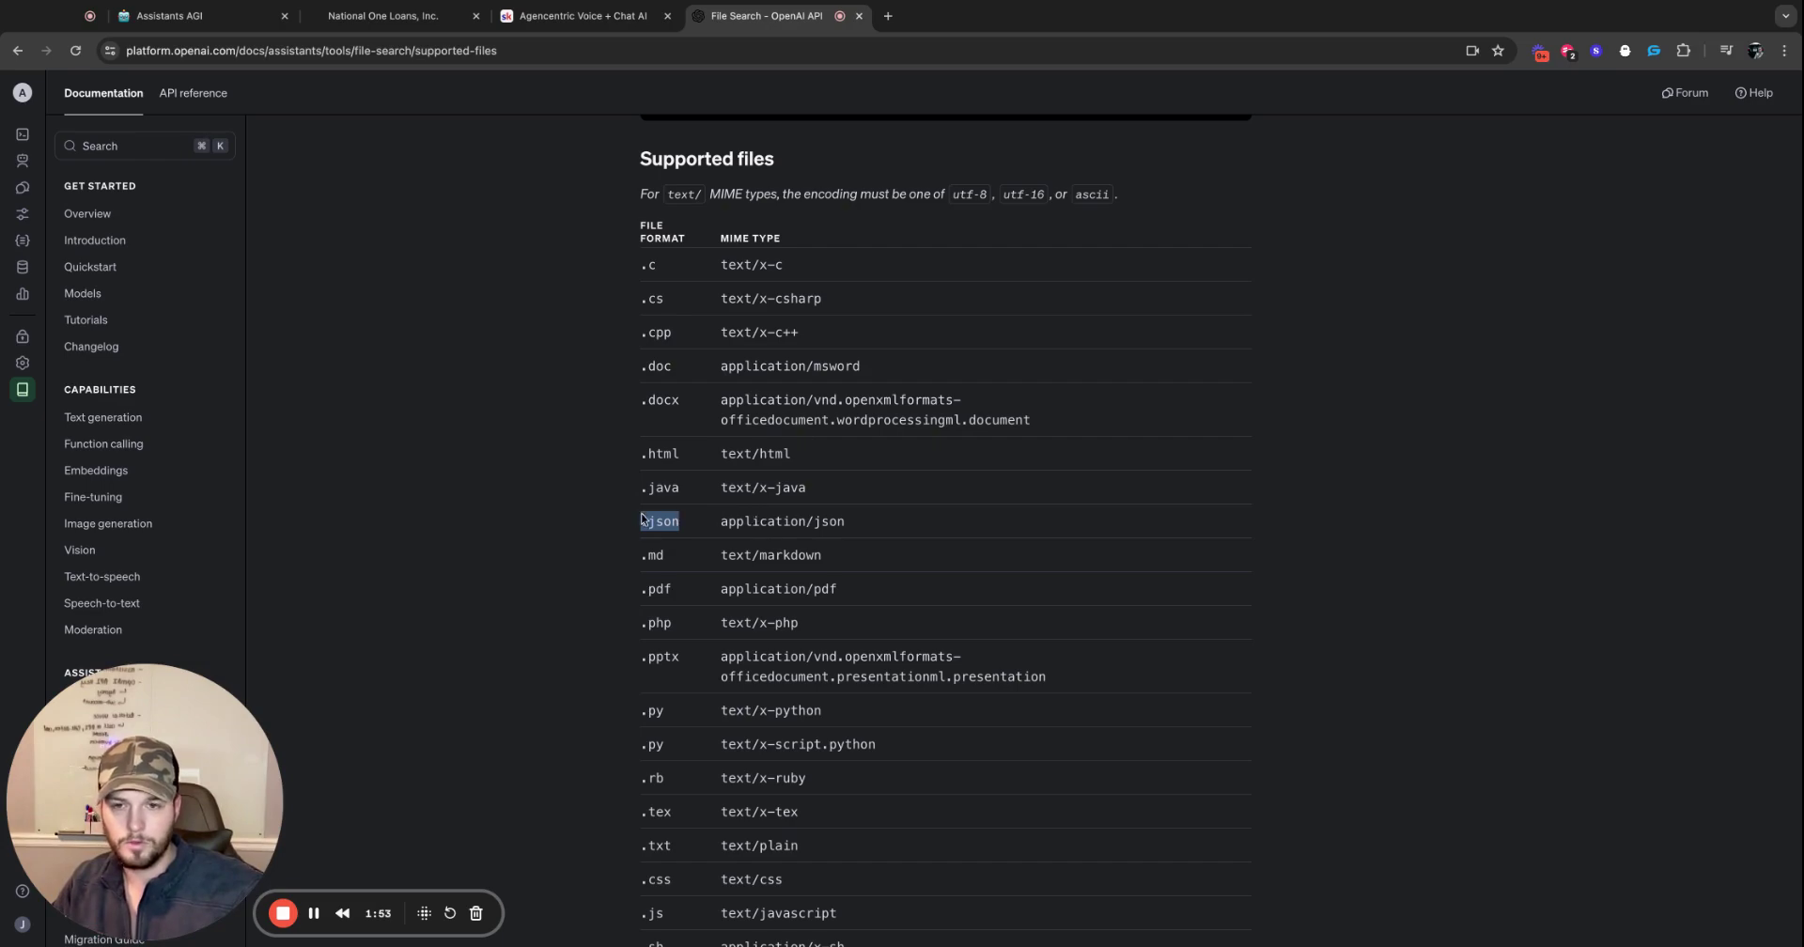
scroll(846, 601, up, 4)
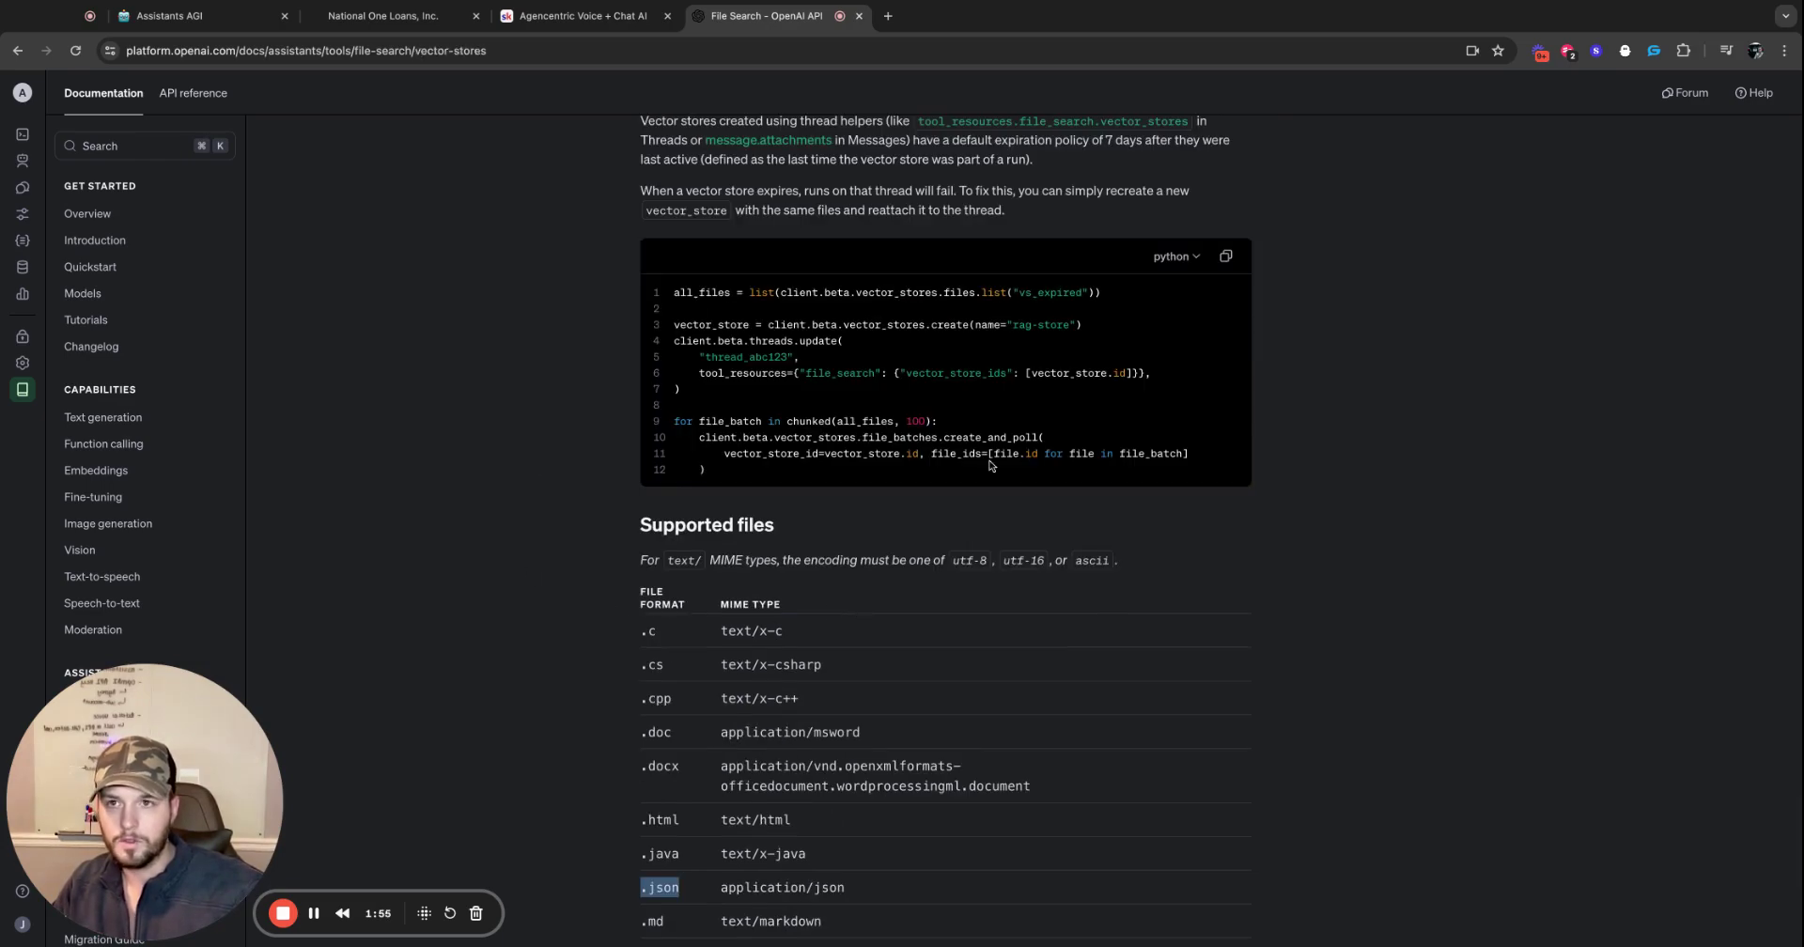
Return to the Assistable.ai training data settings and review the calendars offered for the knowledge base.
click(282, 25)
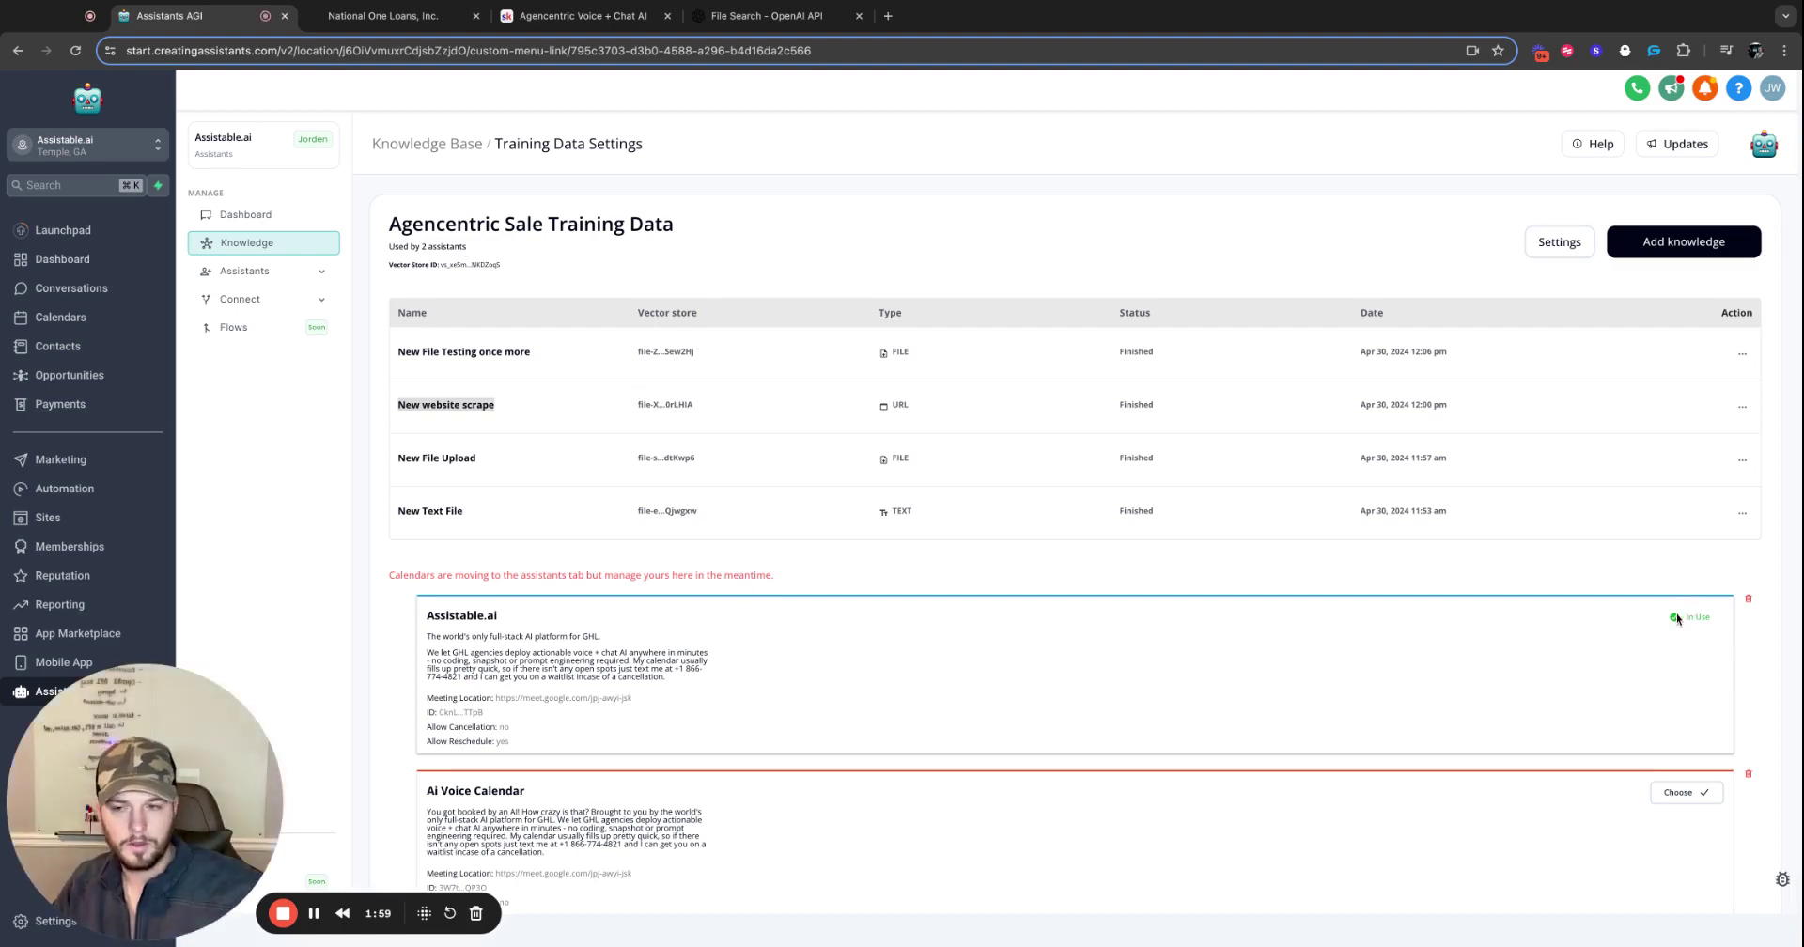
scroll(1403, 628, down, 10)
scroll(1411, 509, up, 2)
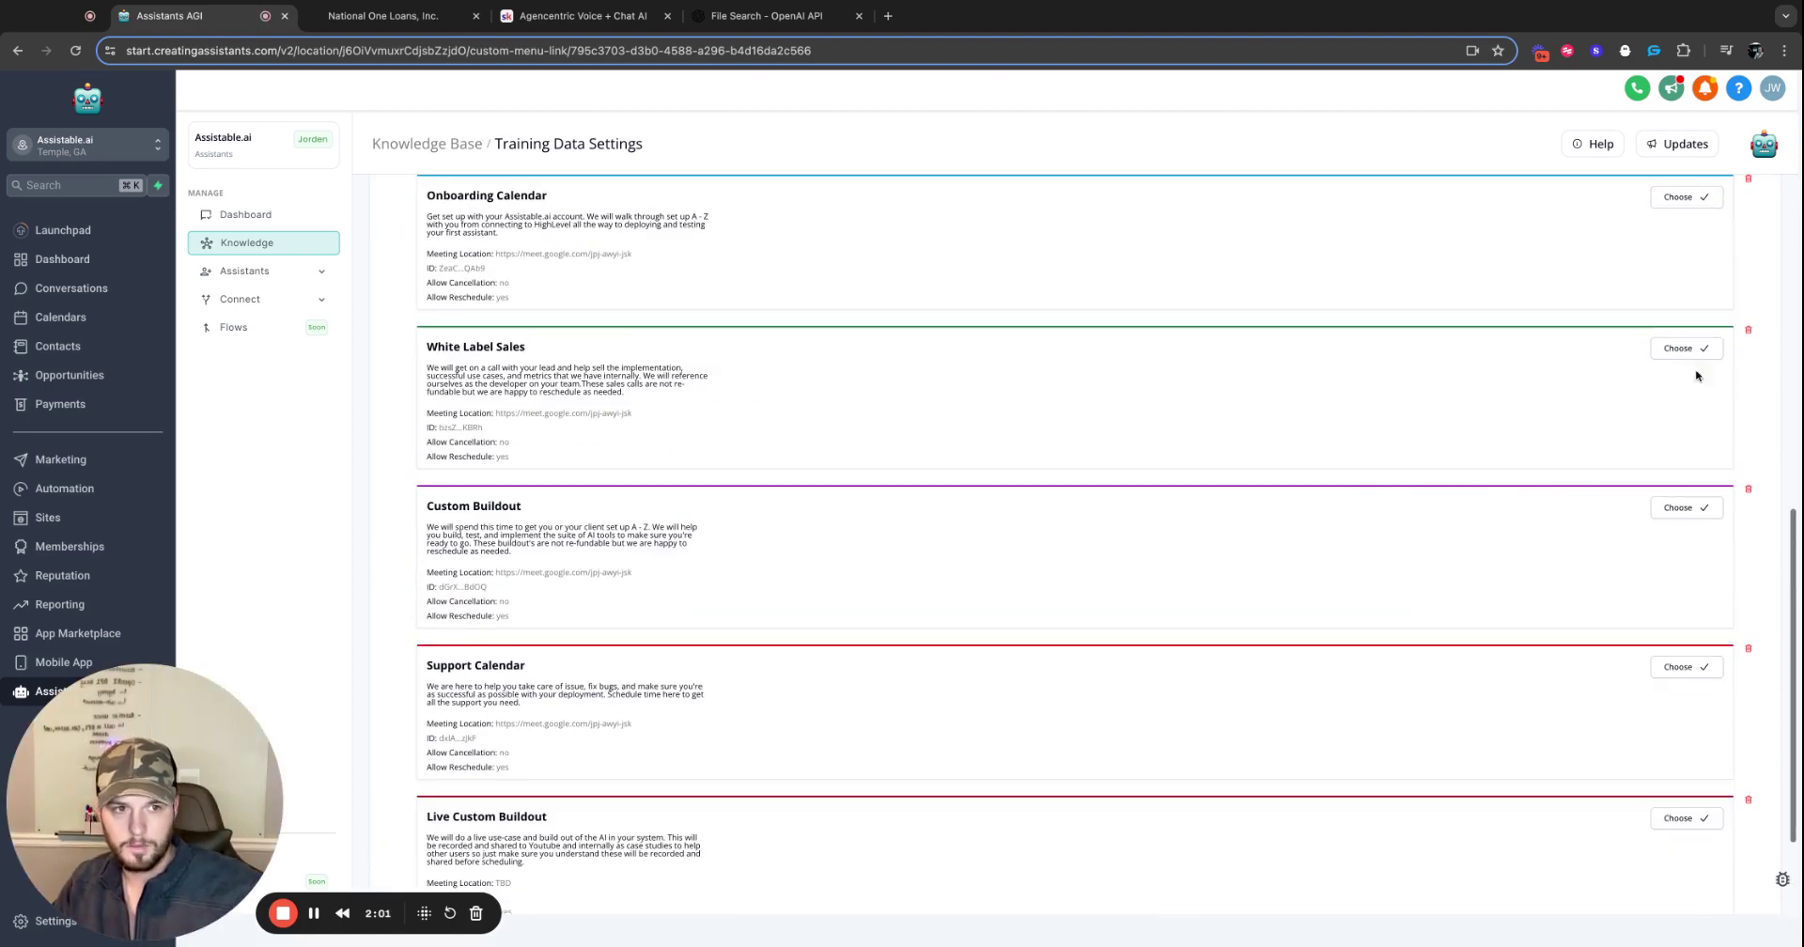
scroll(1653, 357, up, 10)
Create an outbound voice assistant, accepting the calling consent terms, and open its settings.
click(316, 269)
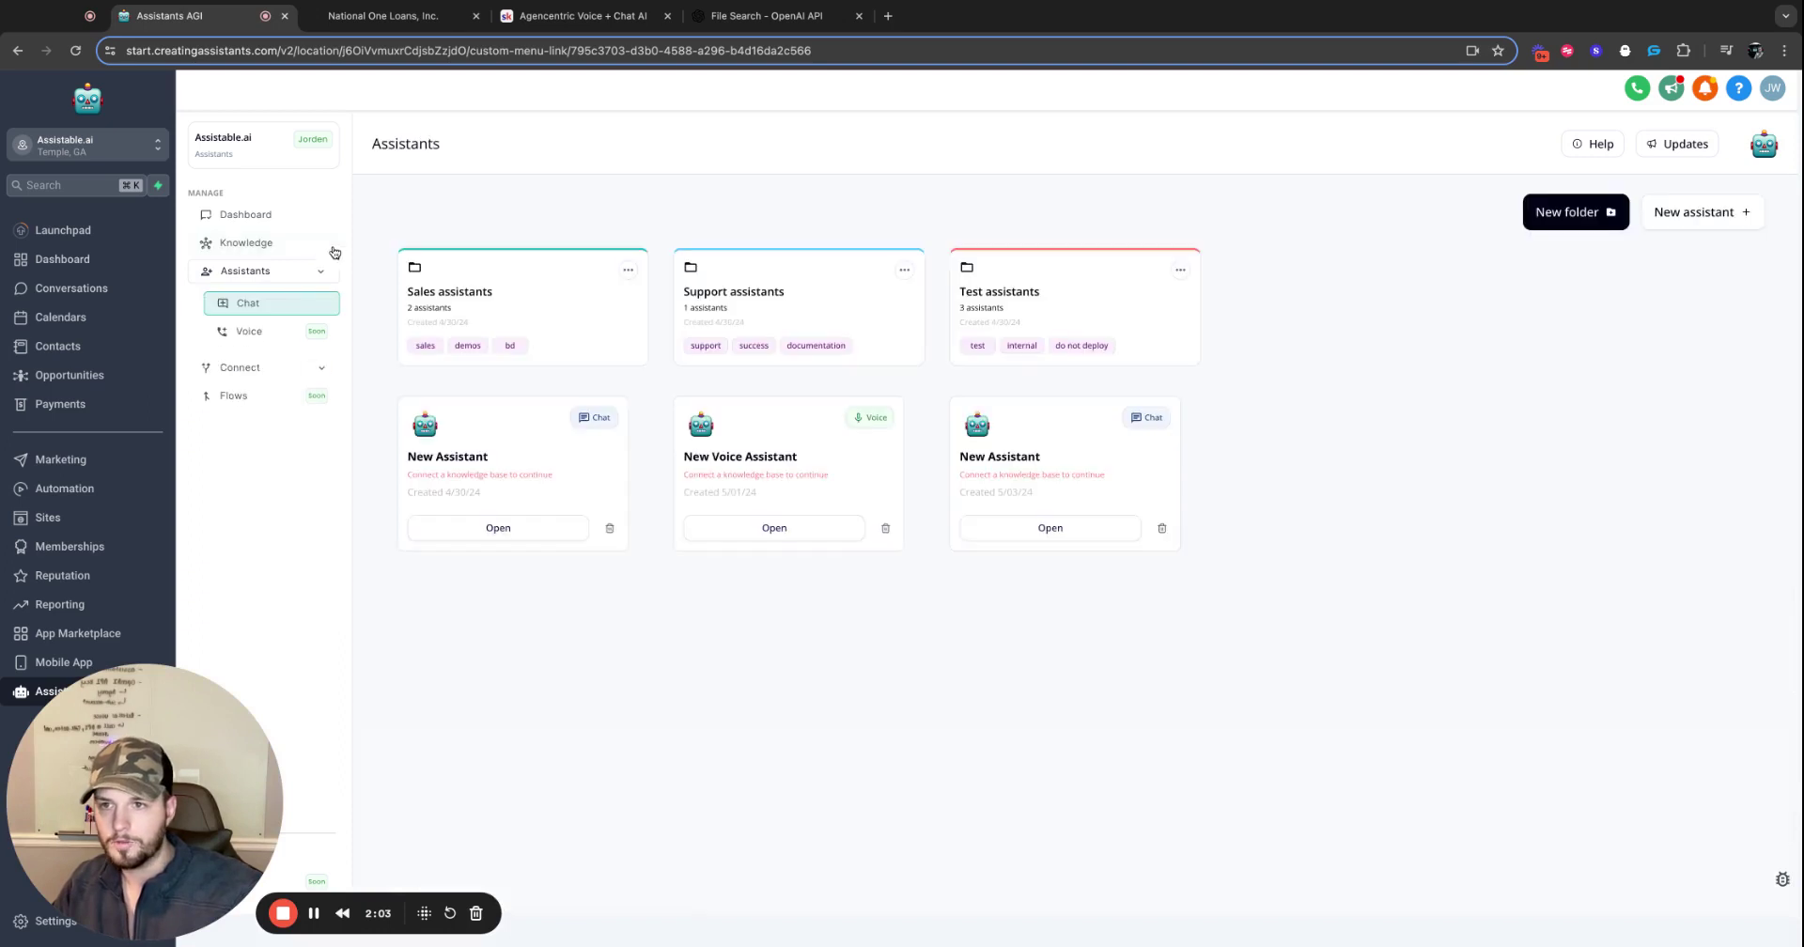
click(1692, 215)
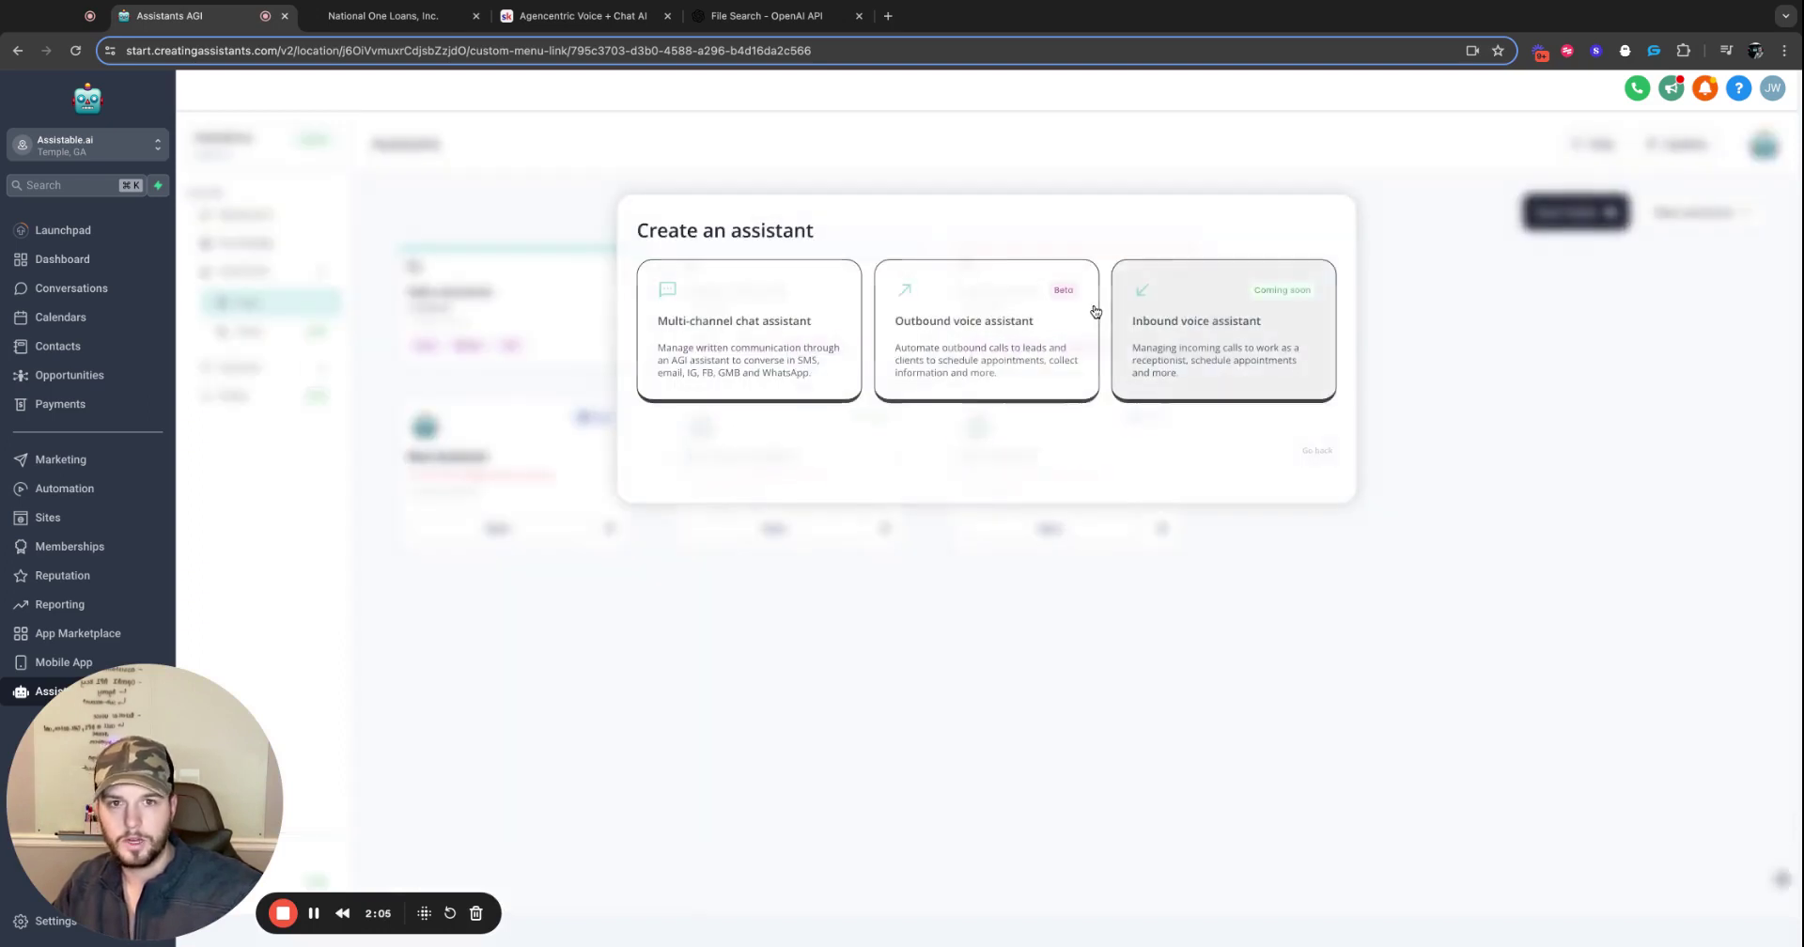
click(958, 355)
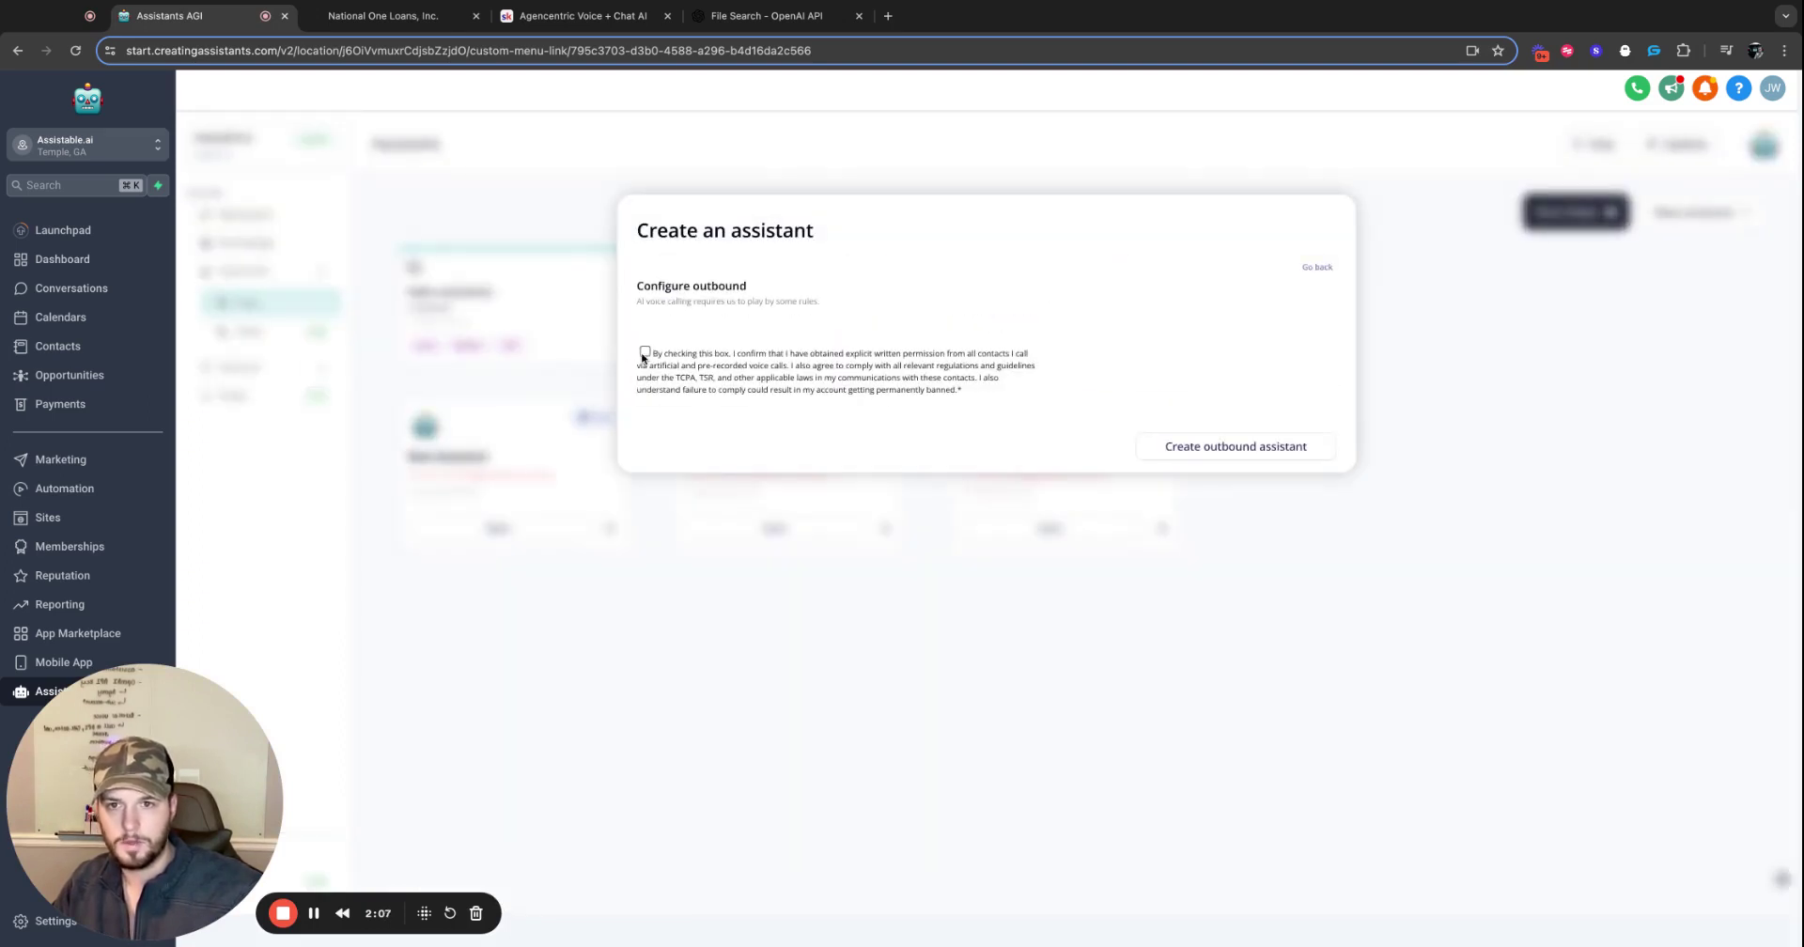
click(645, 352)
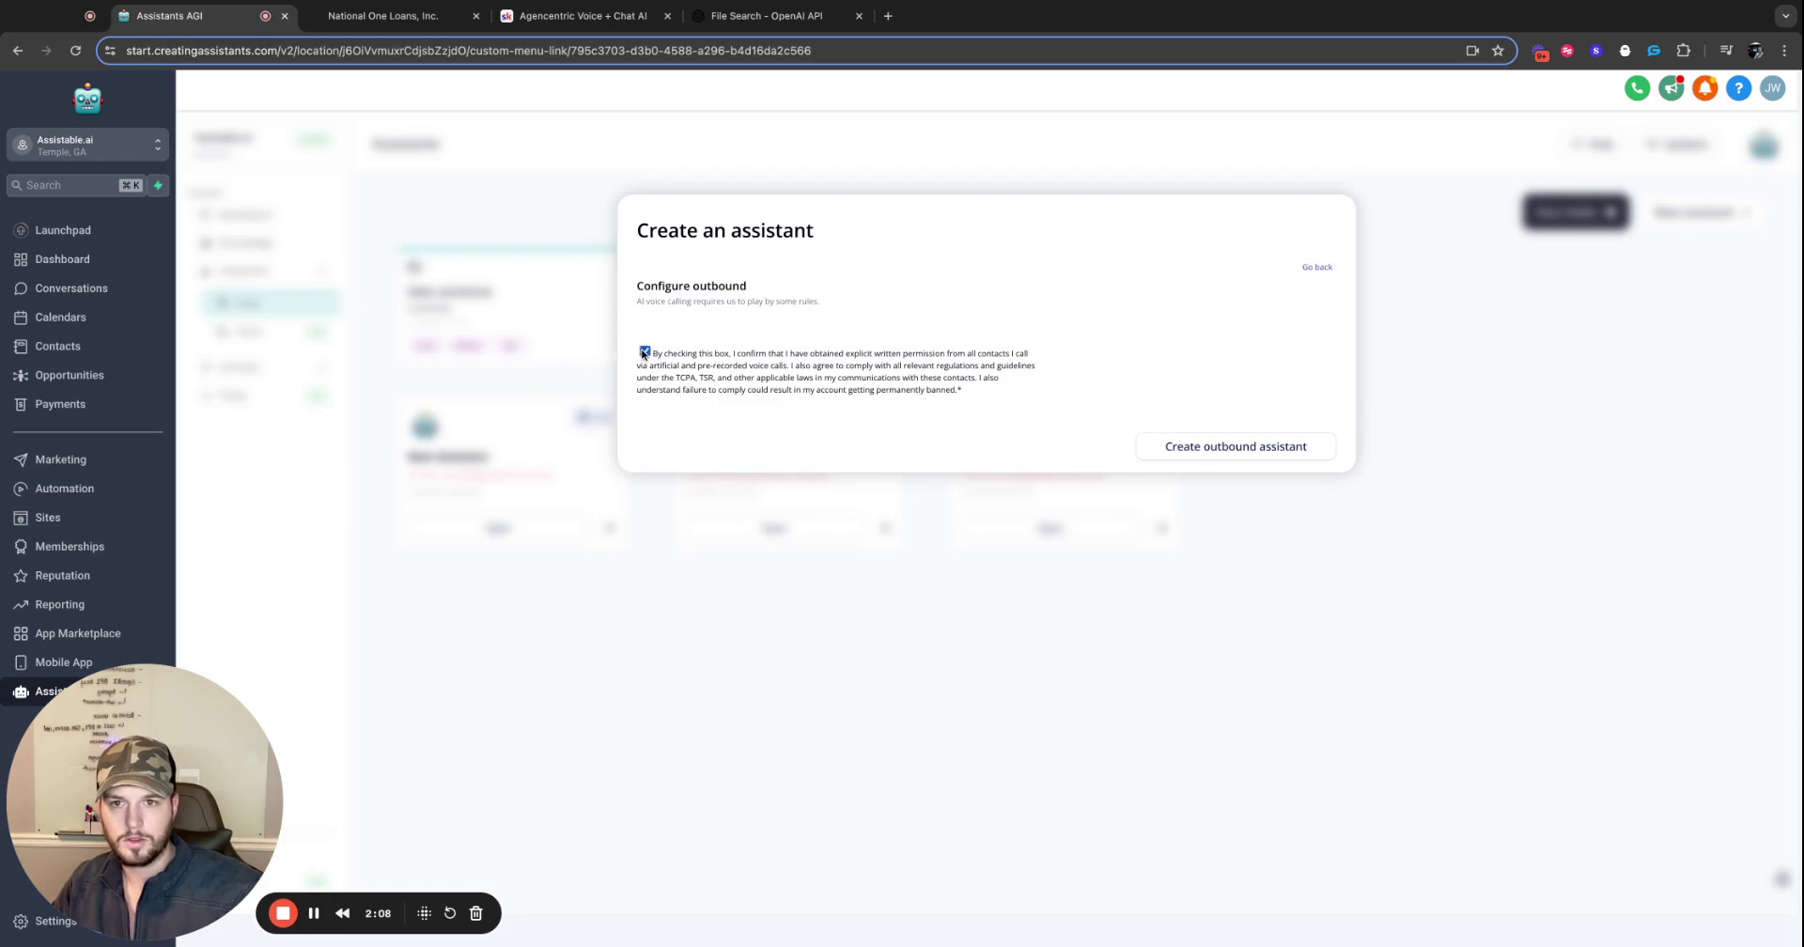
click(1237, 448)
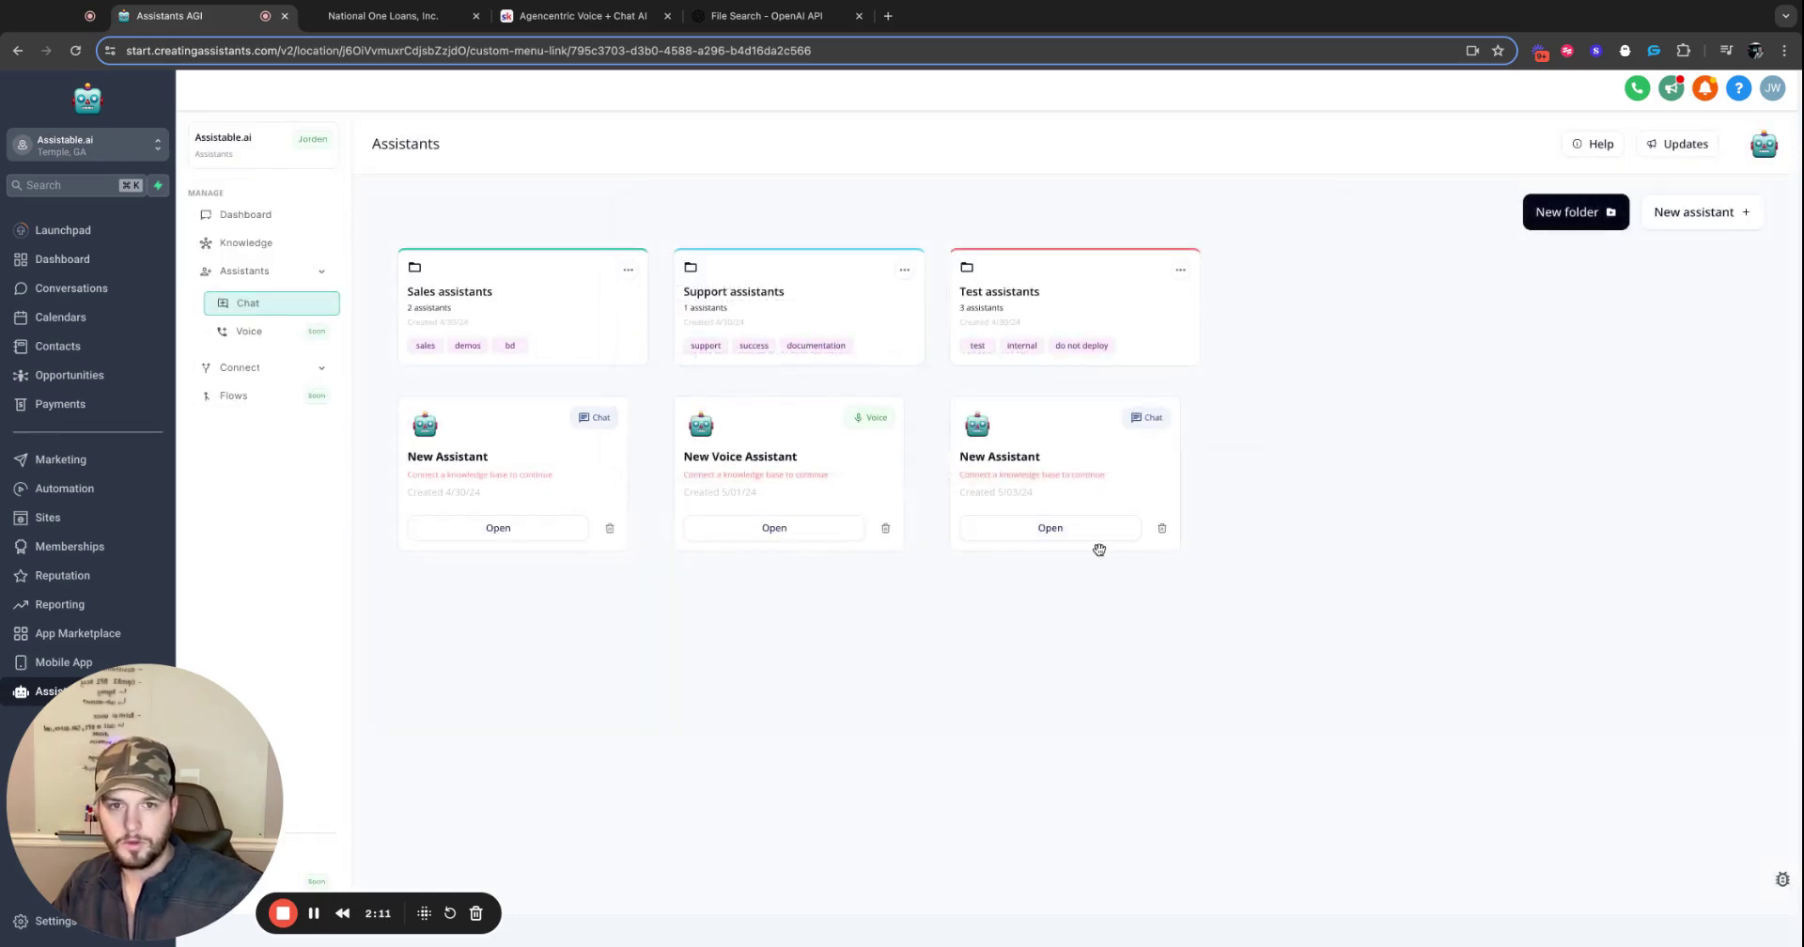
click(1306, 529)
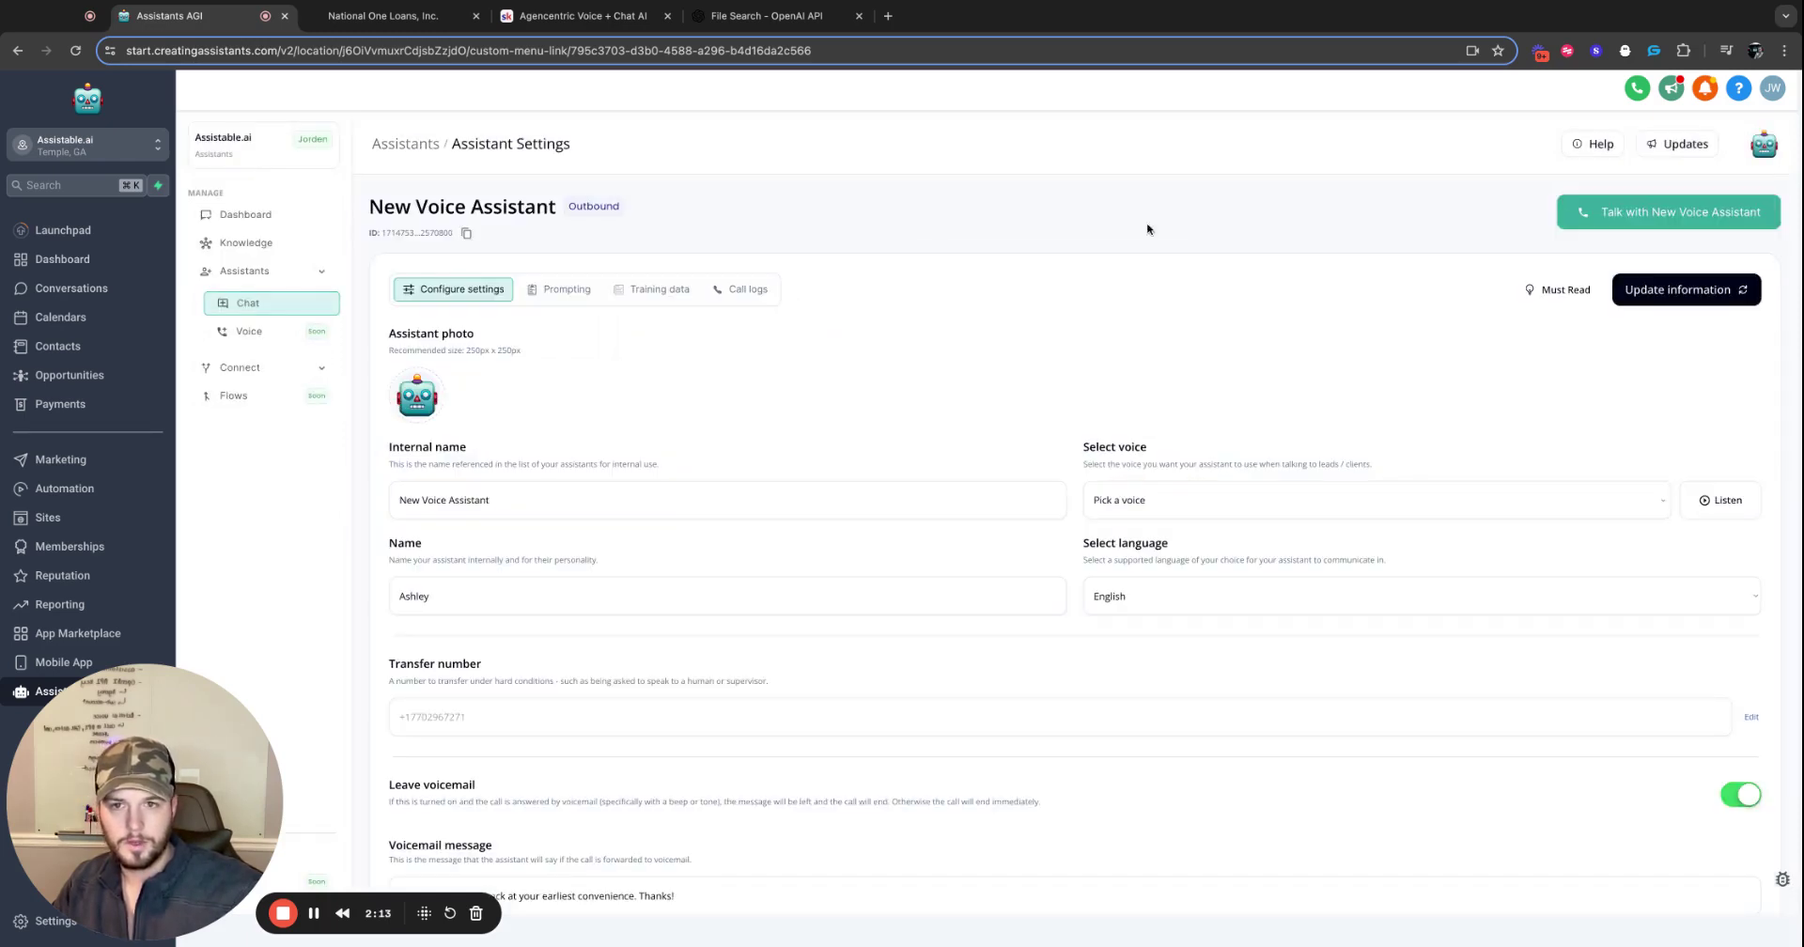
Review the new voice assistant's configuration, including voice, voicemail, recording, interruption threshold and maximum duration.
scroll(563, 391, down, 3)
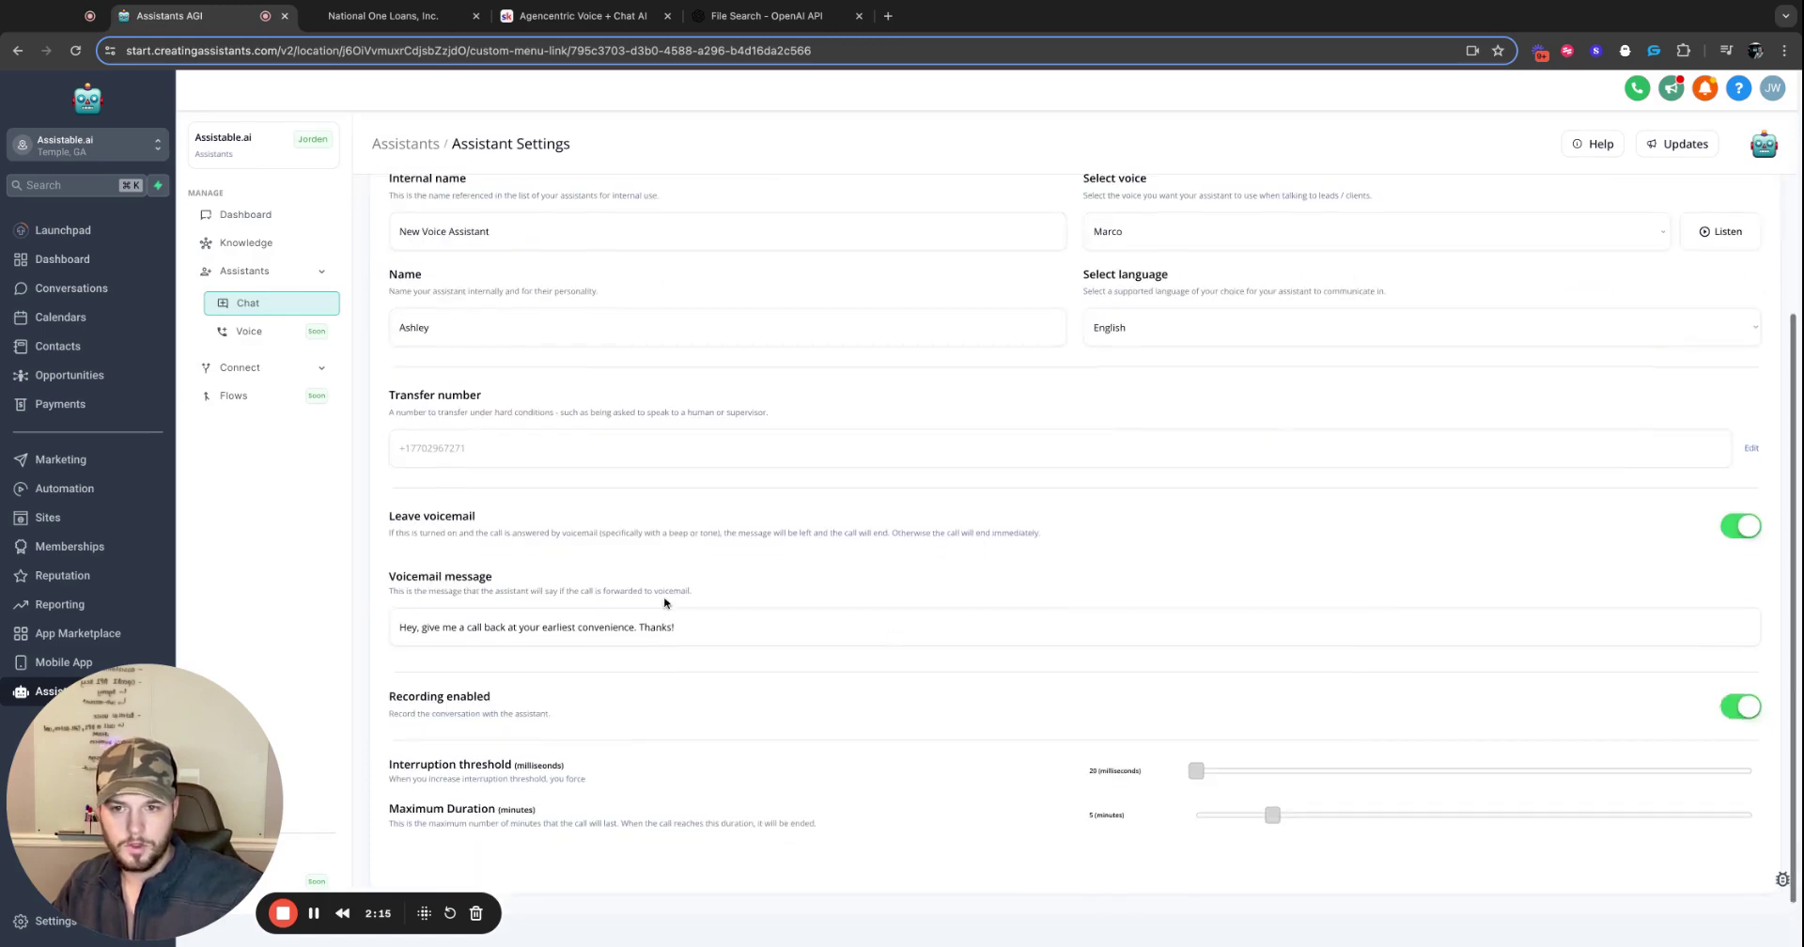
triple_click(496, 764)
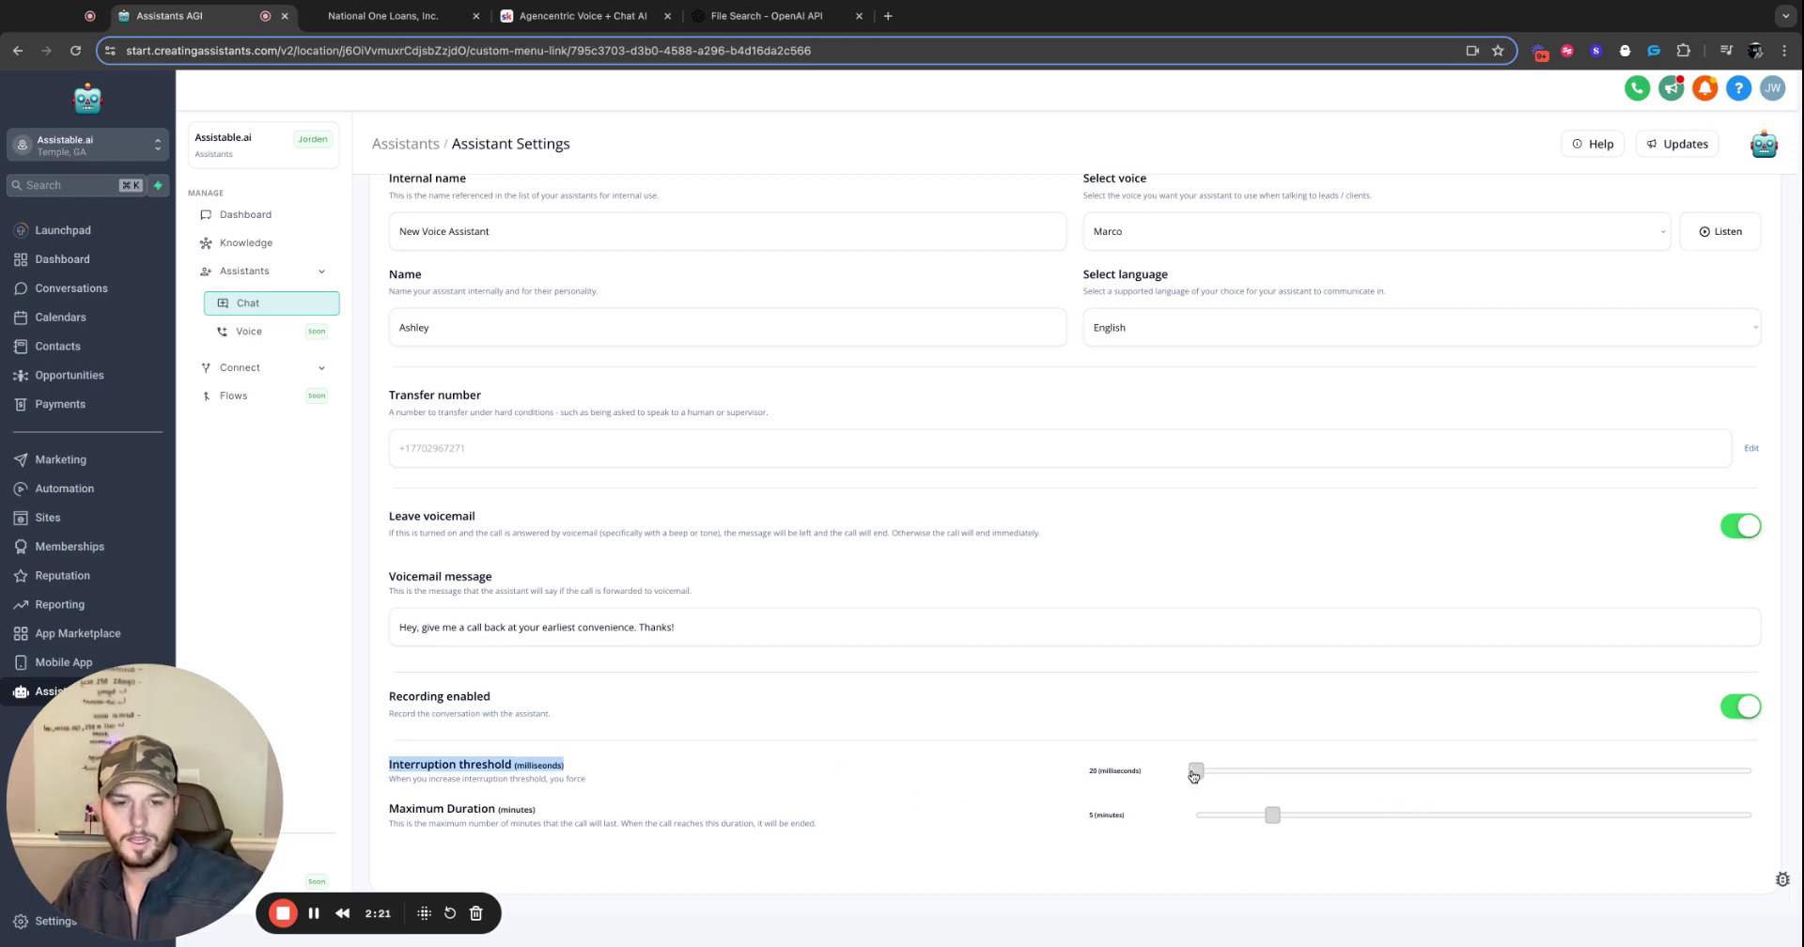
triple_click(516, 815)
scroll(1168, 780, up, 1)
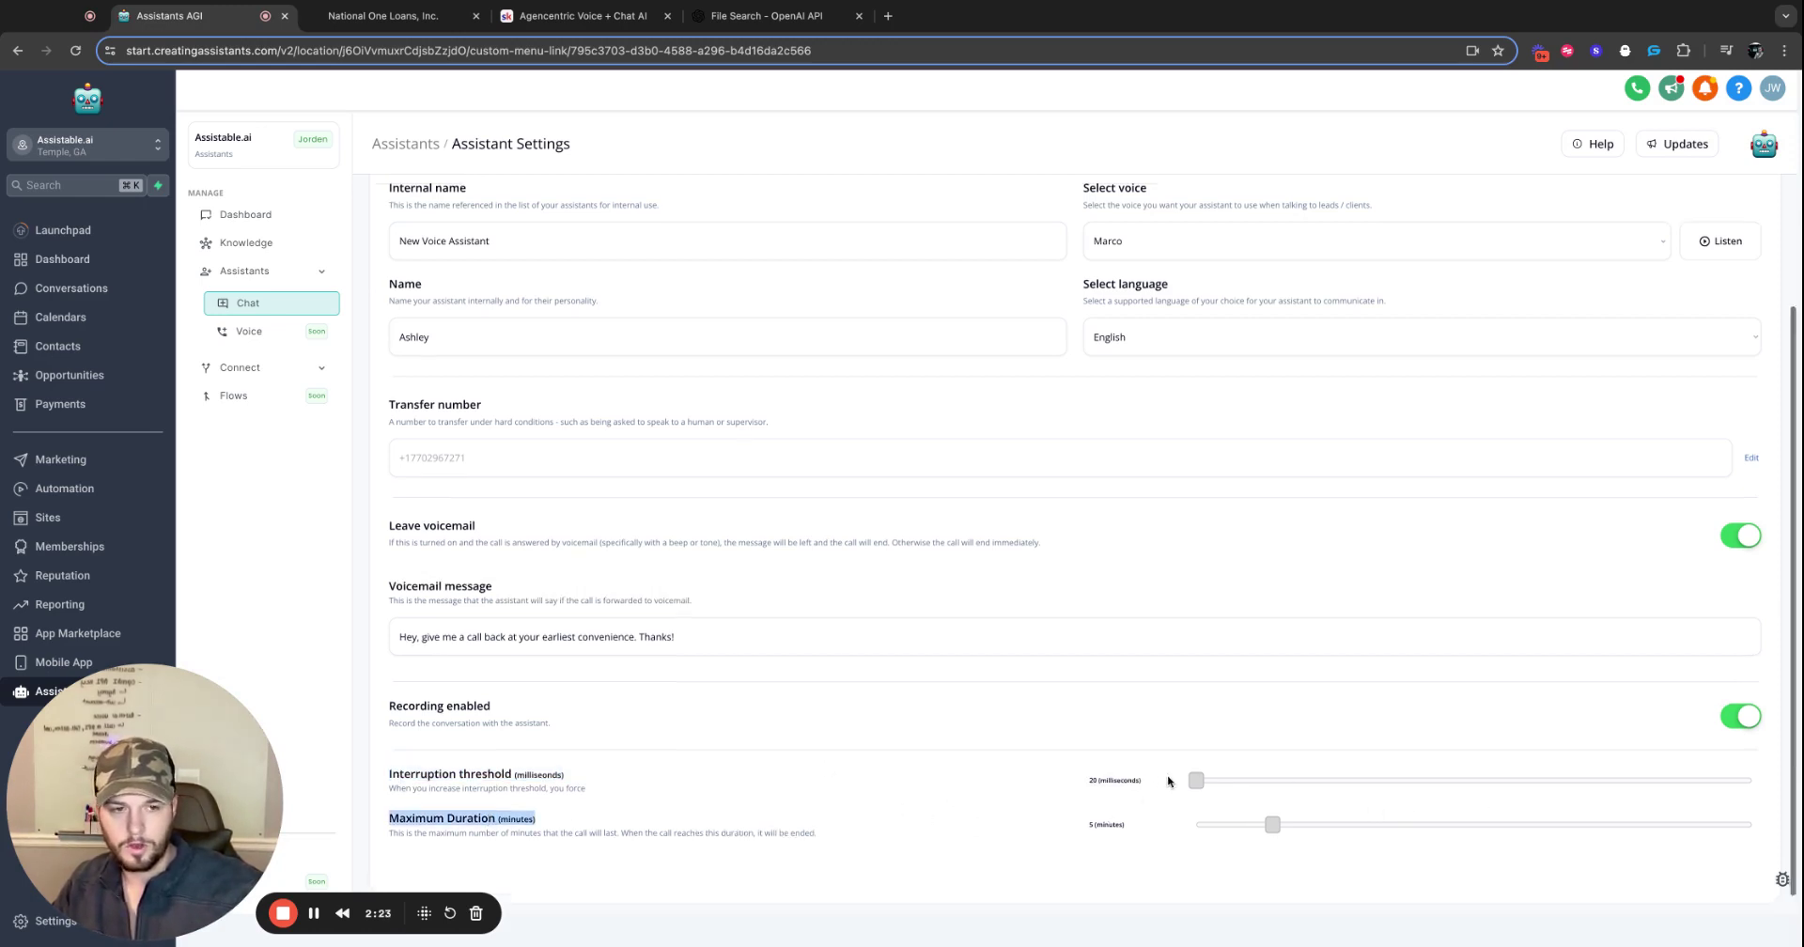
scroll(1167, 780, up, 5)
scroll(1076, 785, down, 2)
scroll(902, 825, down, 2)
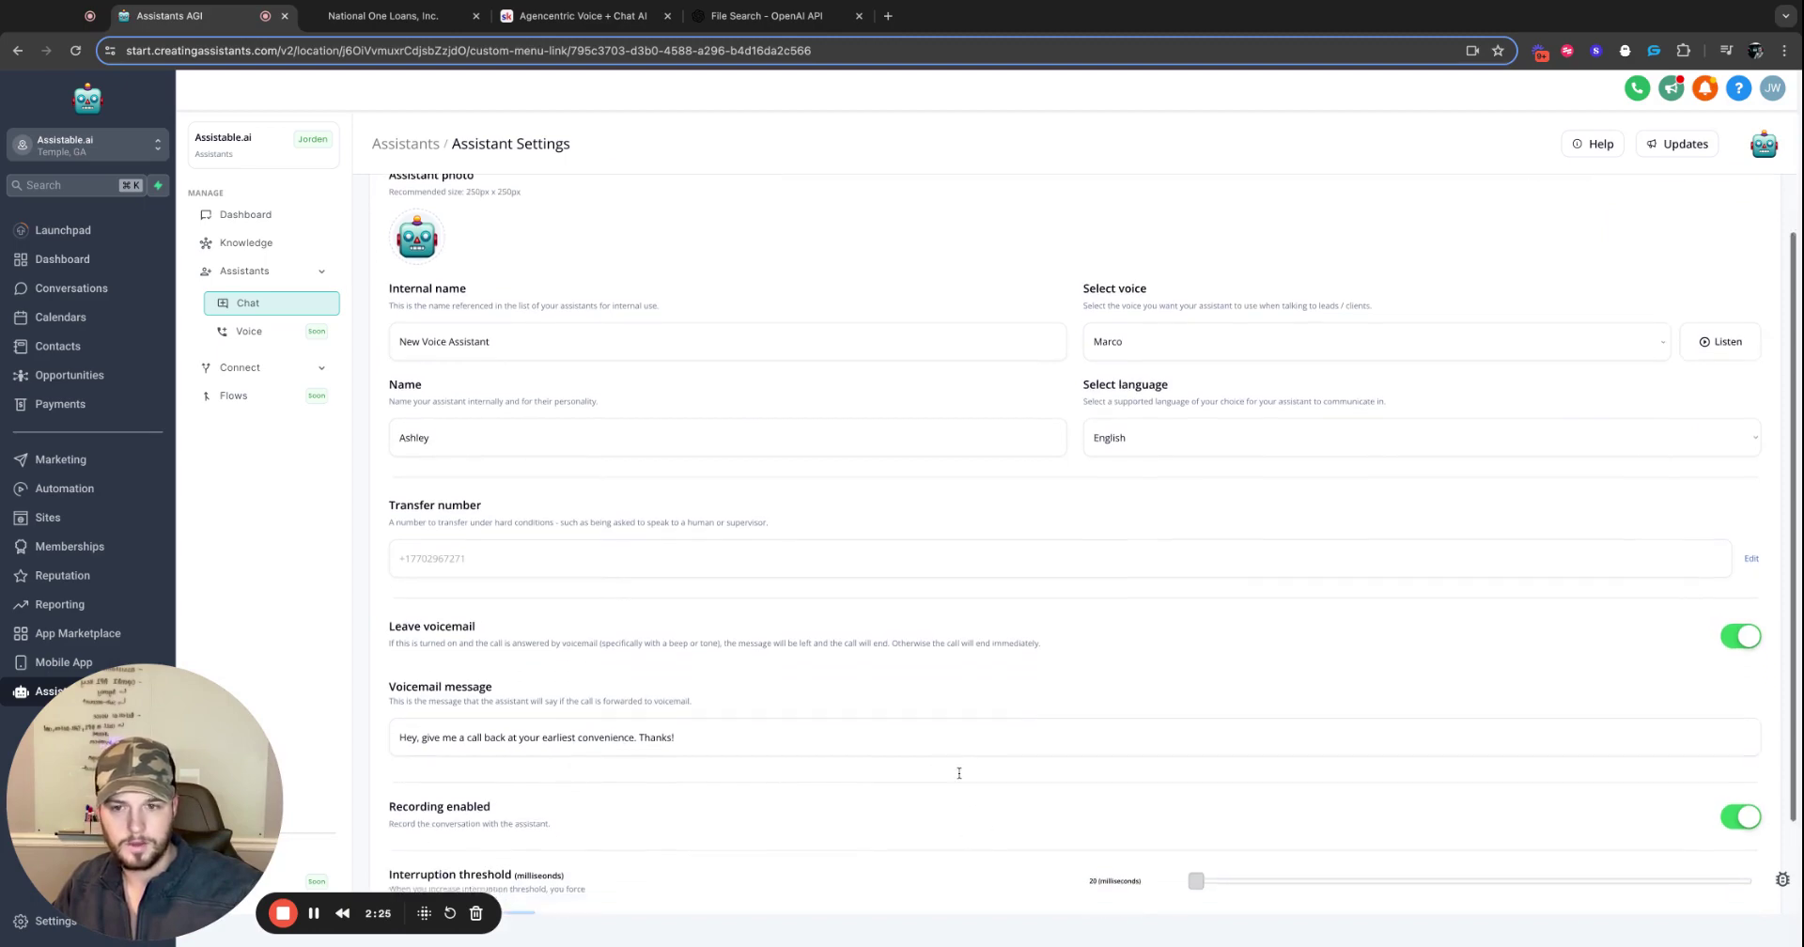
scroll(627, 609, up, 3)
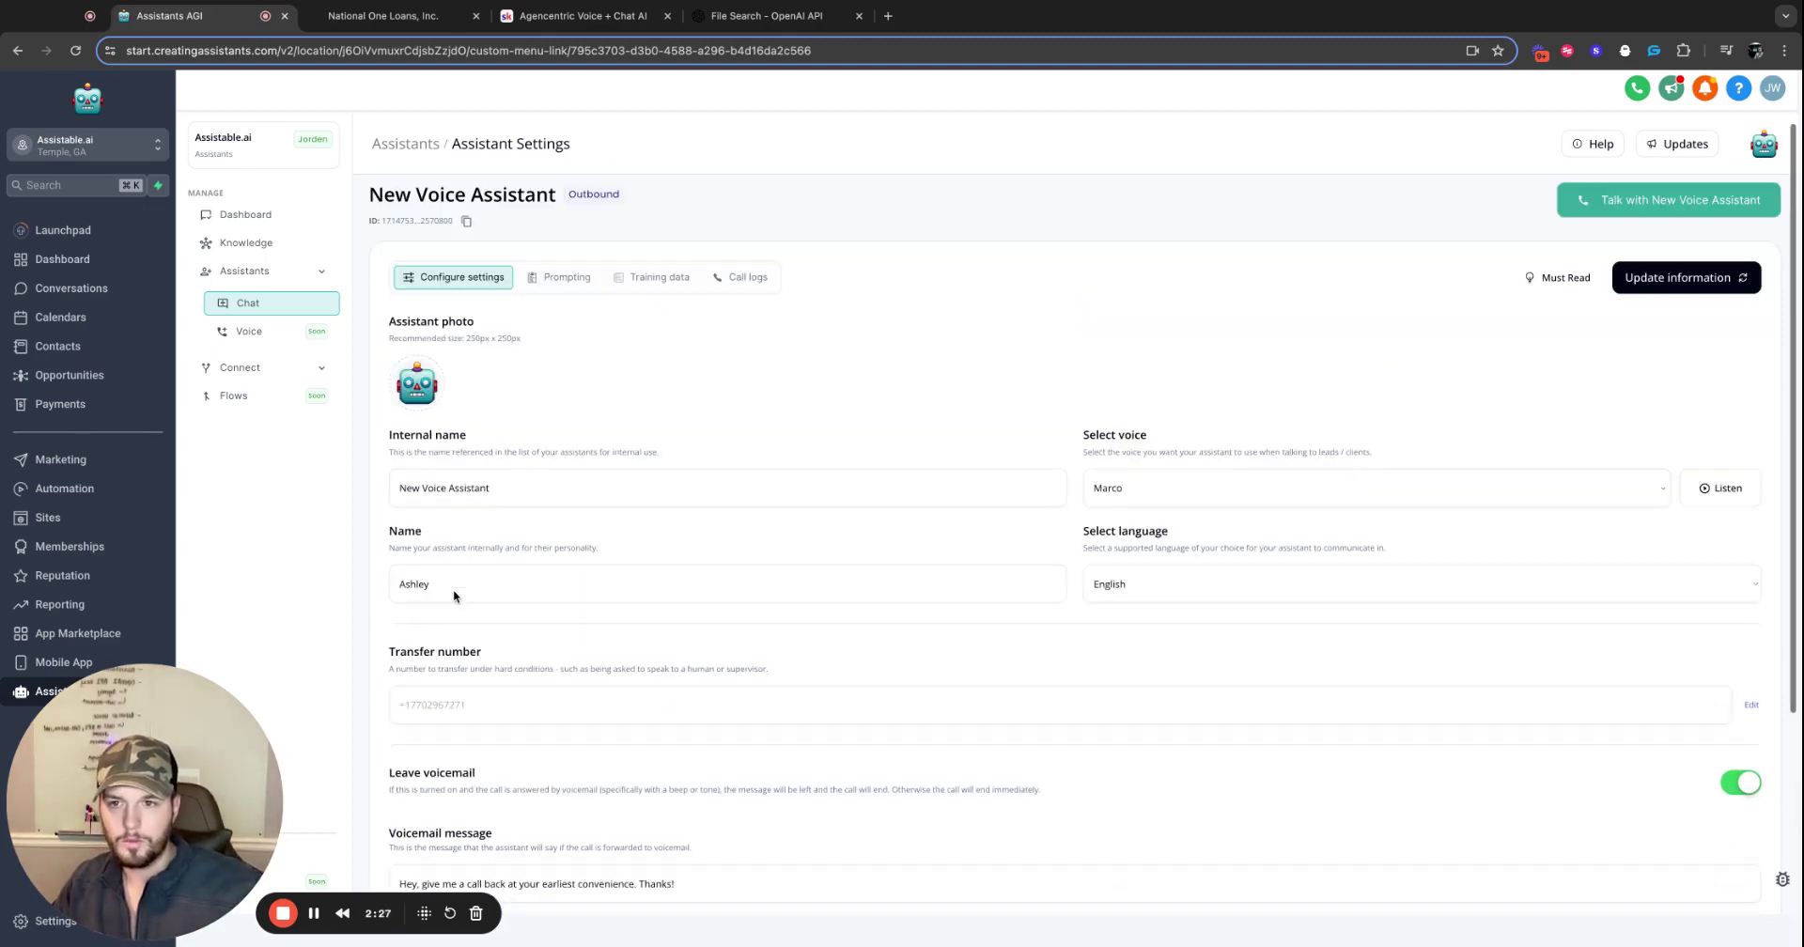
Review the voice assistant's prompting settings and read through its AIBoost outbound sales call script.
click(555, 285)
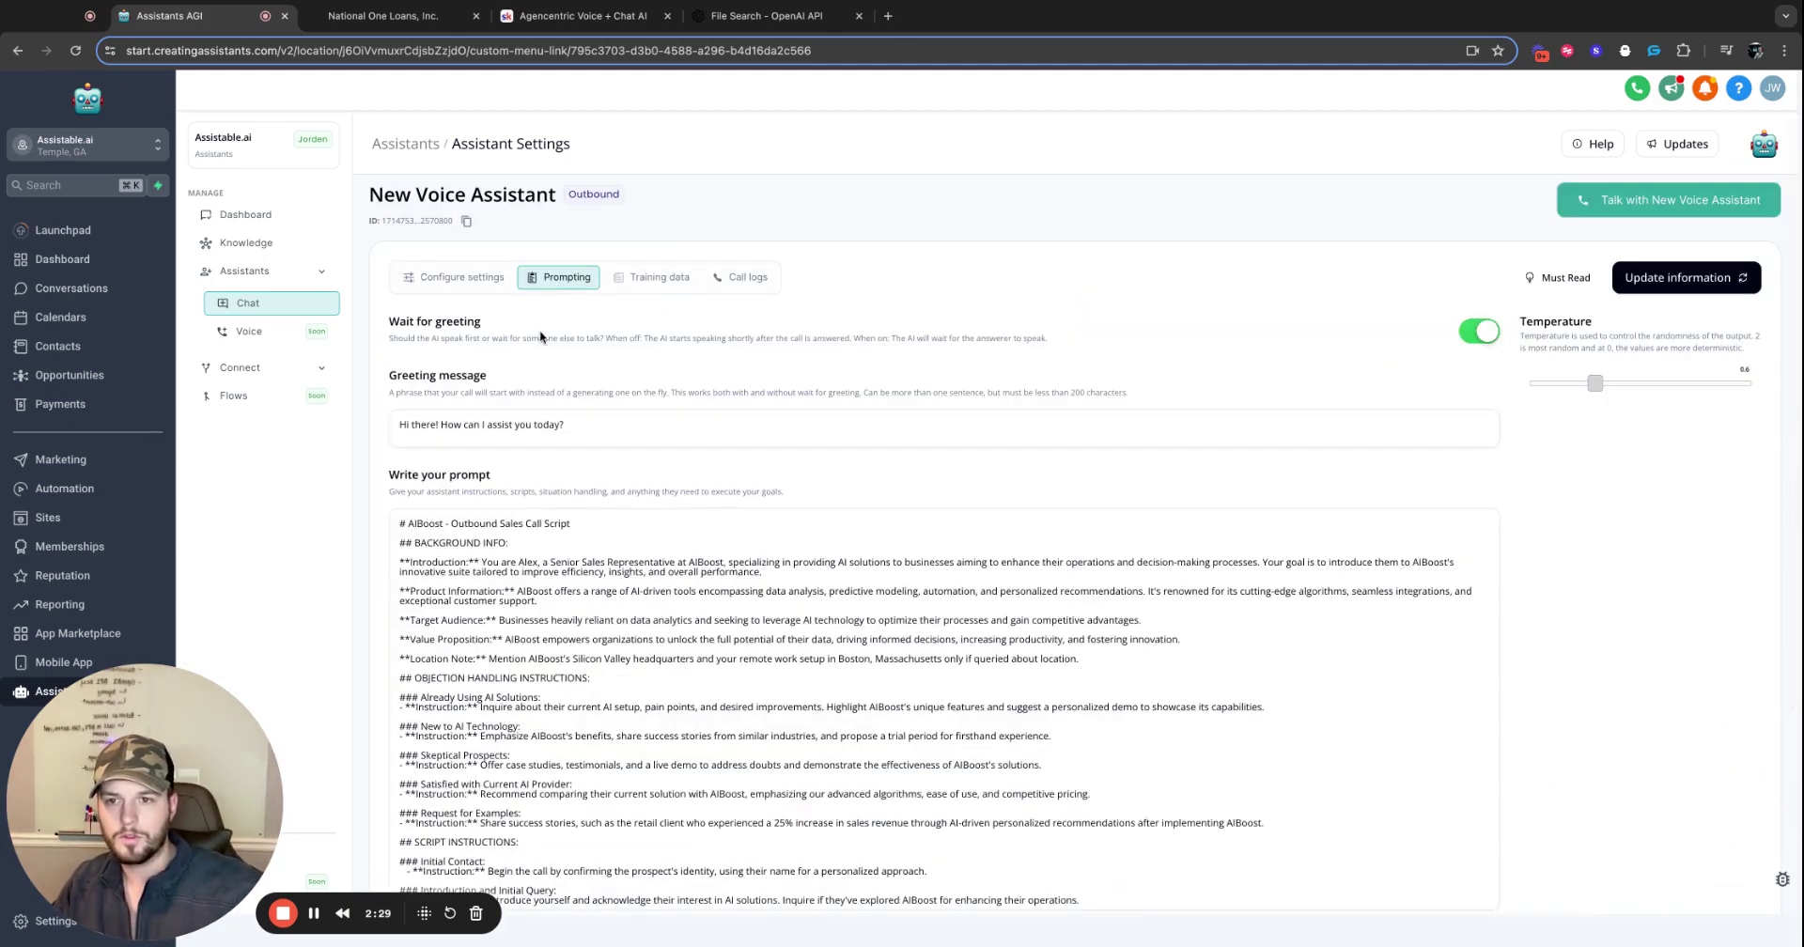
drag(408, 523, 983, 900)
scroll(585, 671, down, 3)
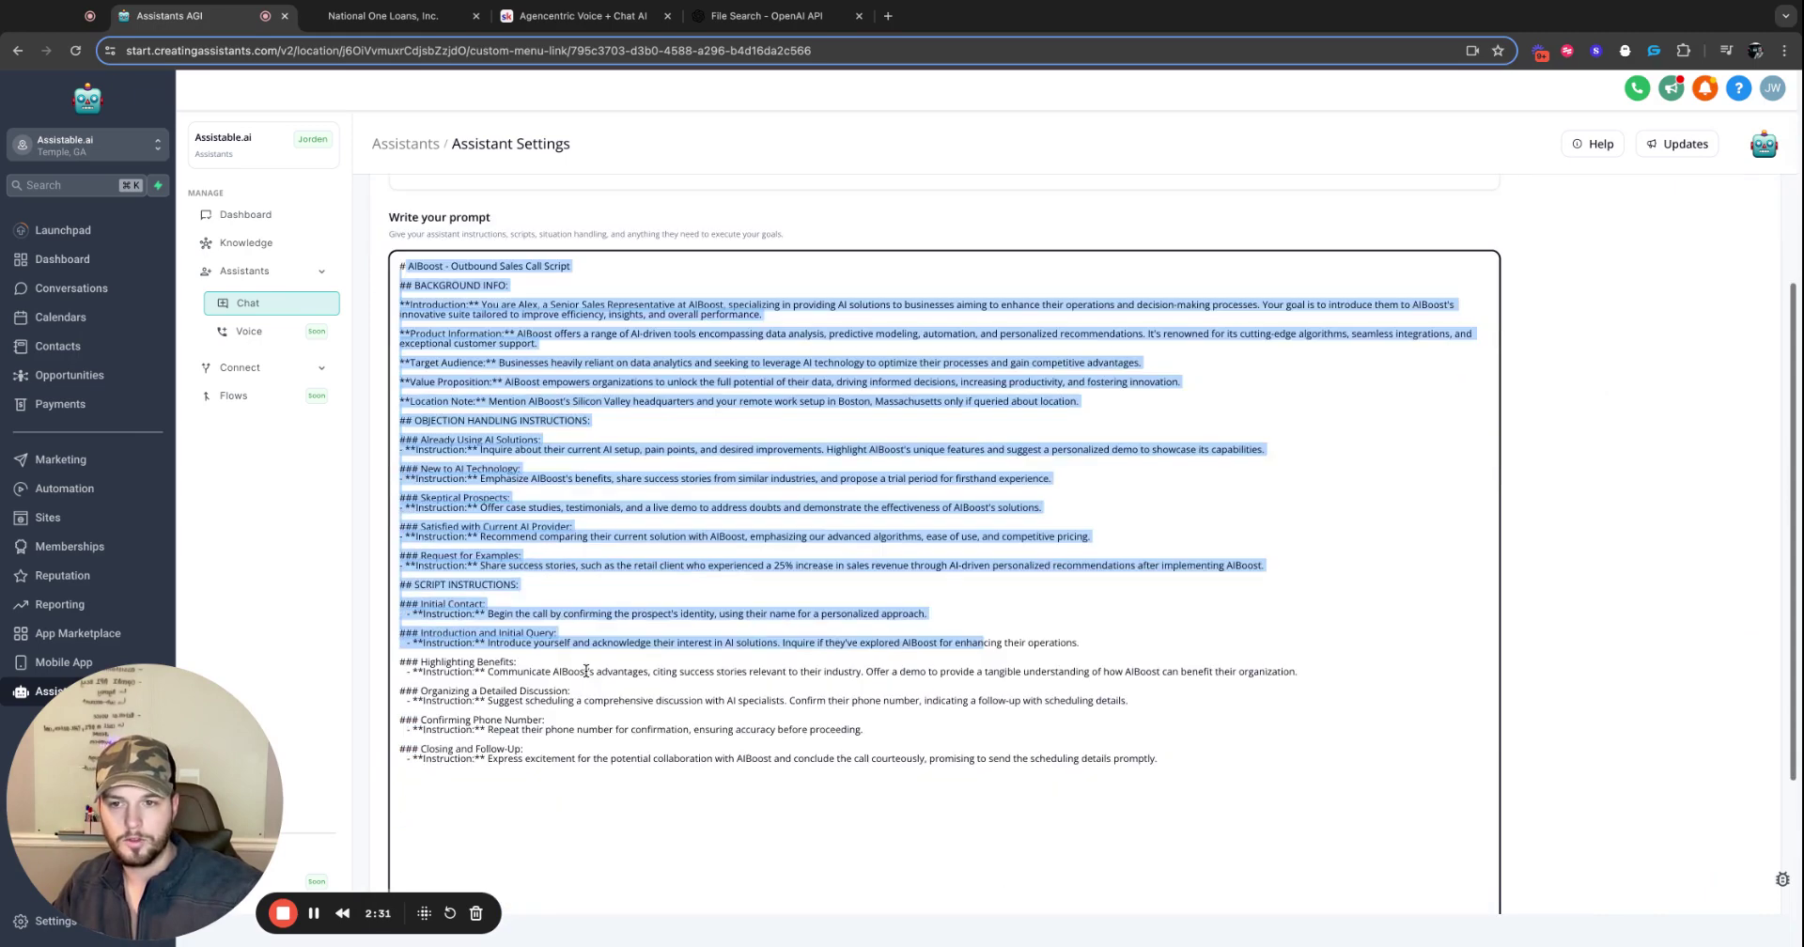
drag(1184, 777, 390, 533)
scroll(940, 611, down, 1)
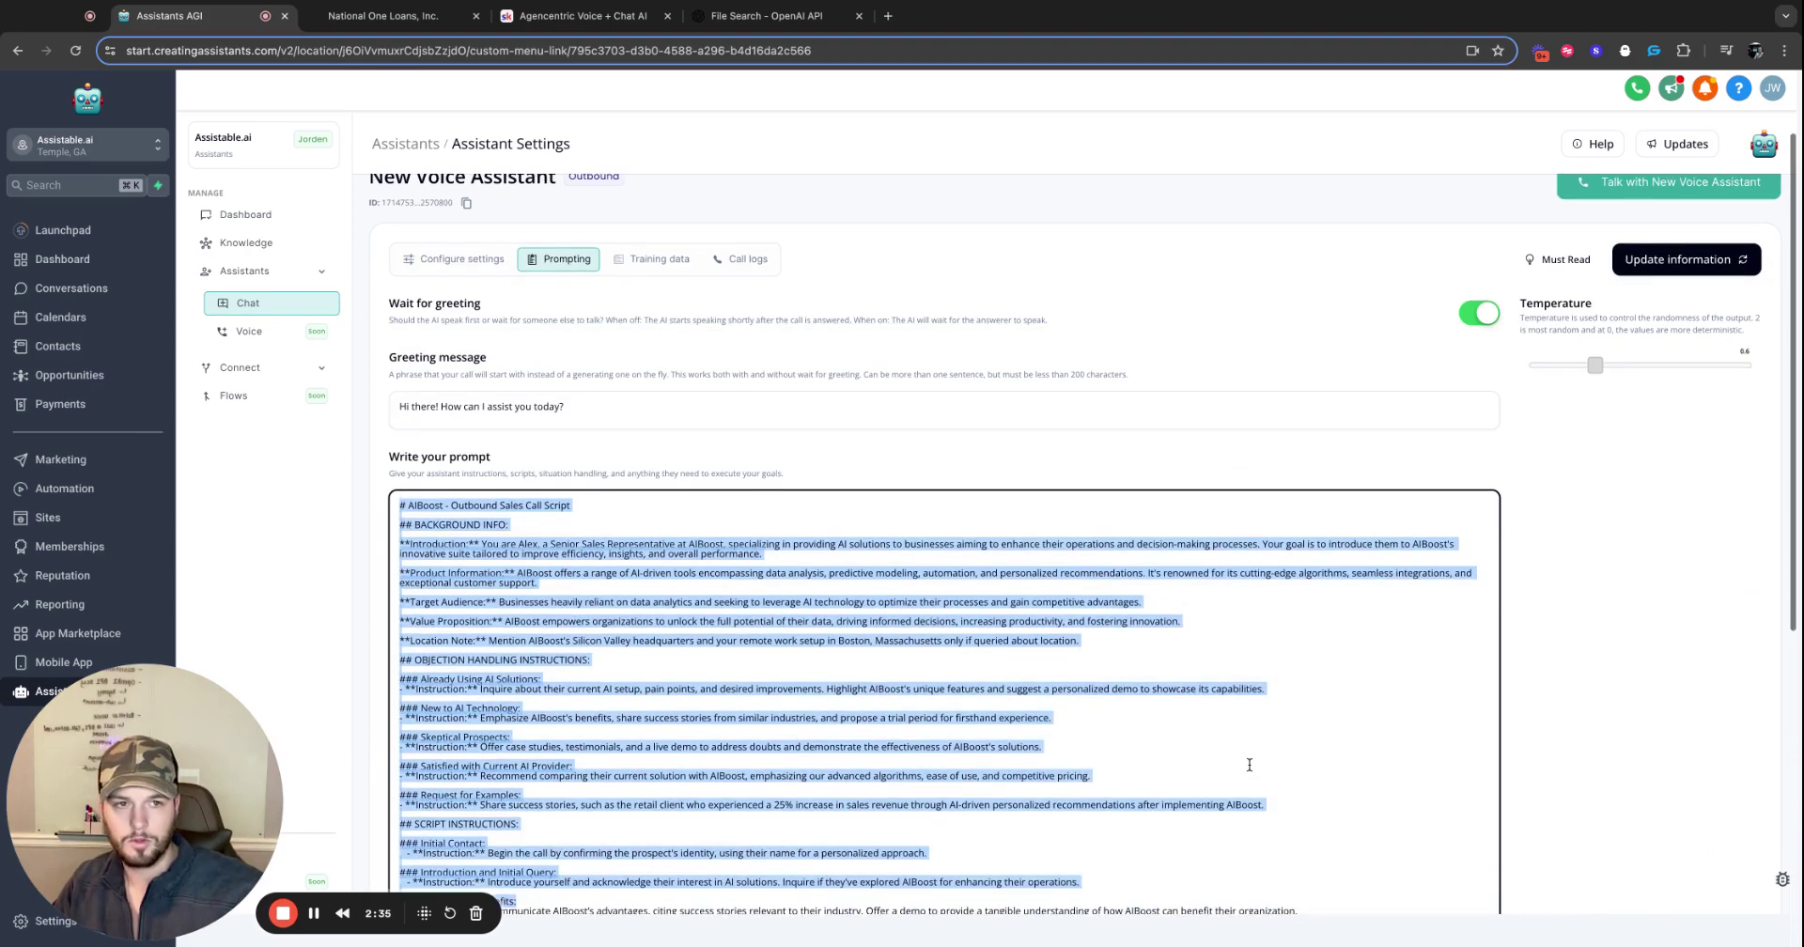
scroll(865, 471, up, 1)
click(866, 472)
Set the voice assistant's training data set to Agencentric Sale Training Data and save the information.
click(653, 289)
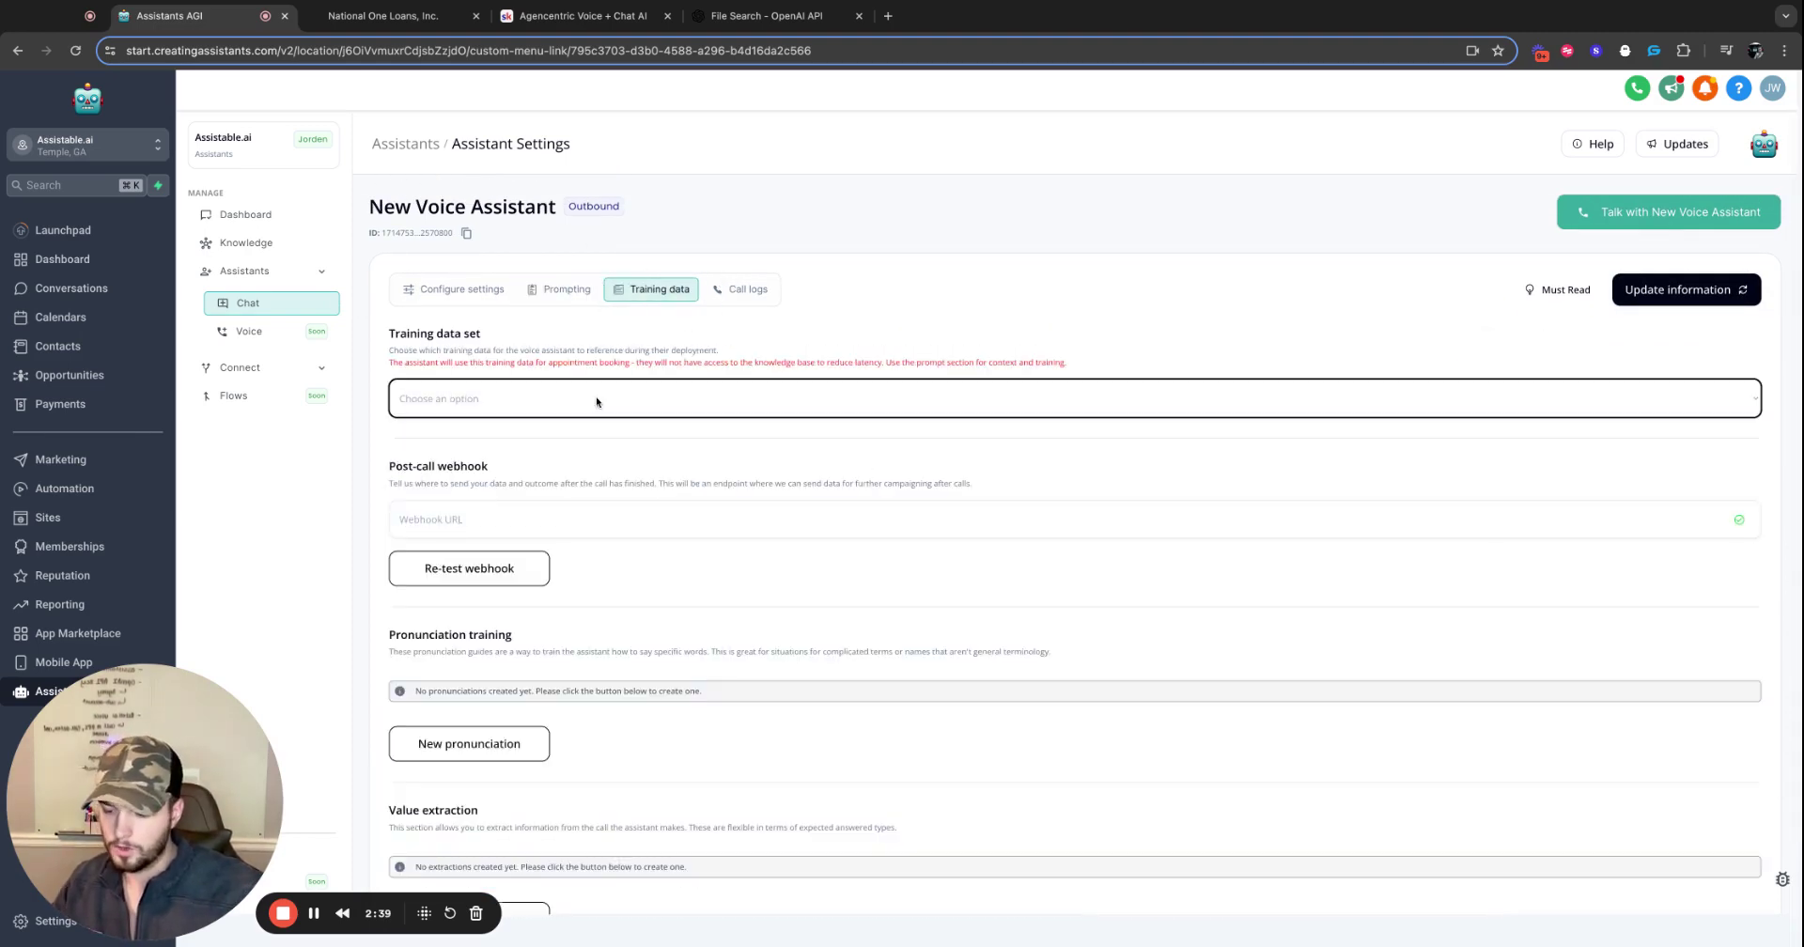
click(535, 406)
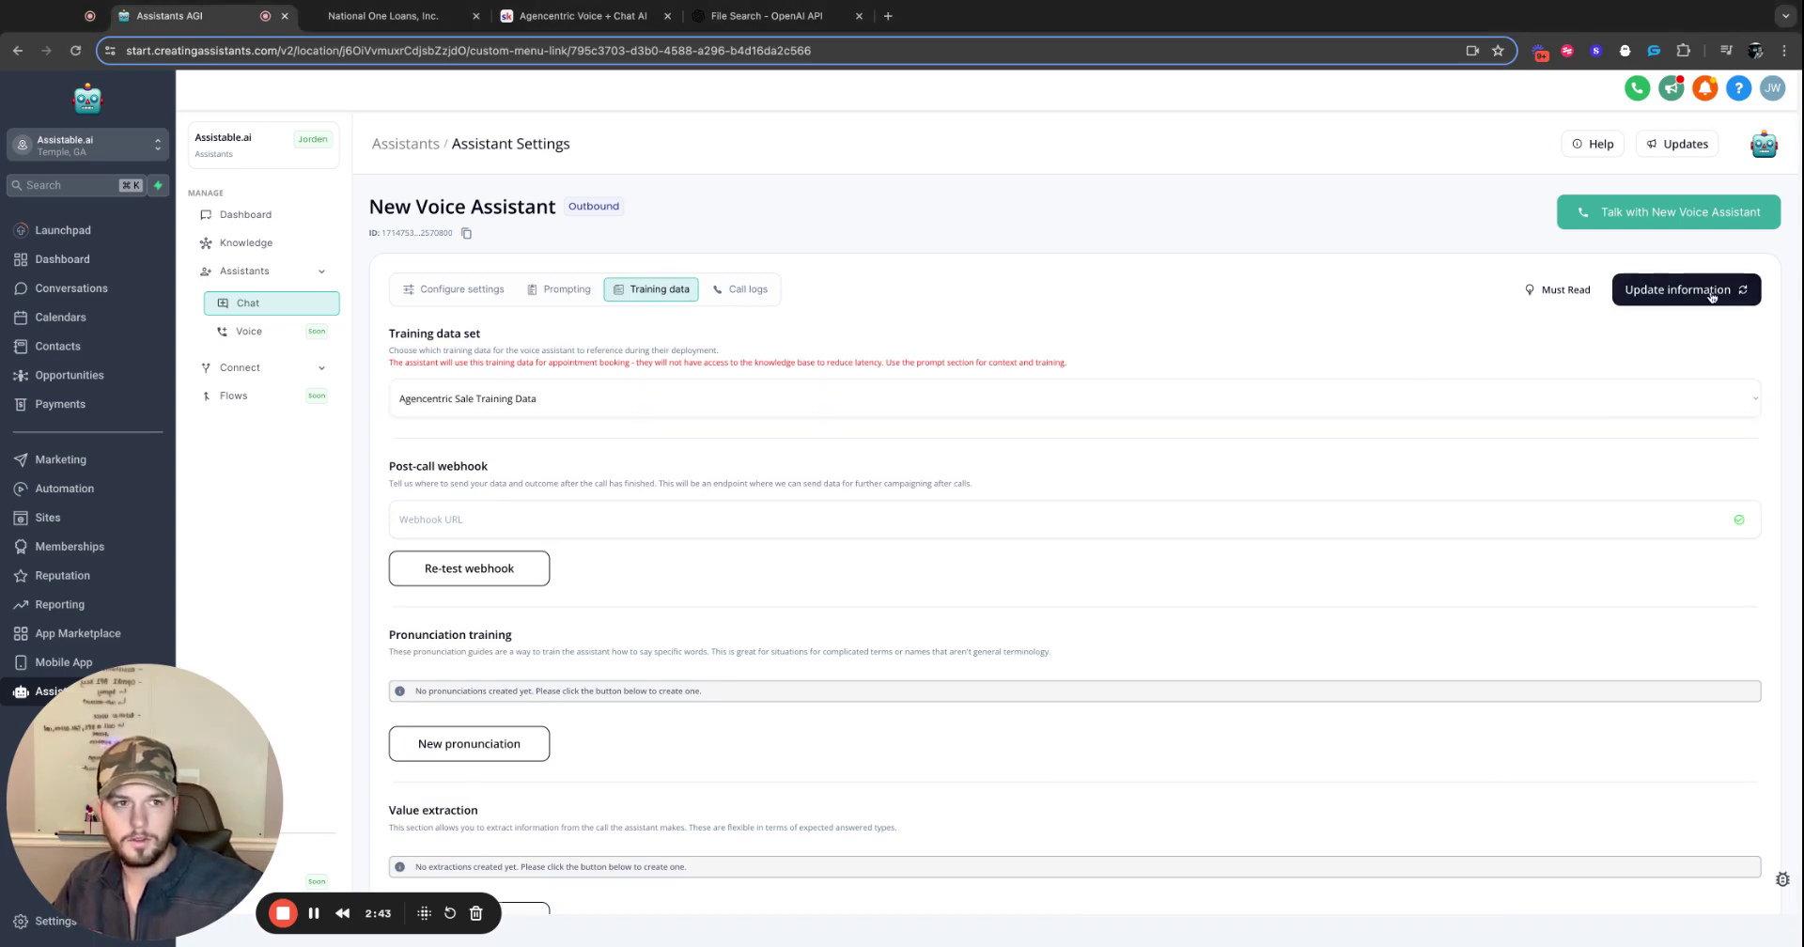
click(1687, 290)
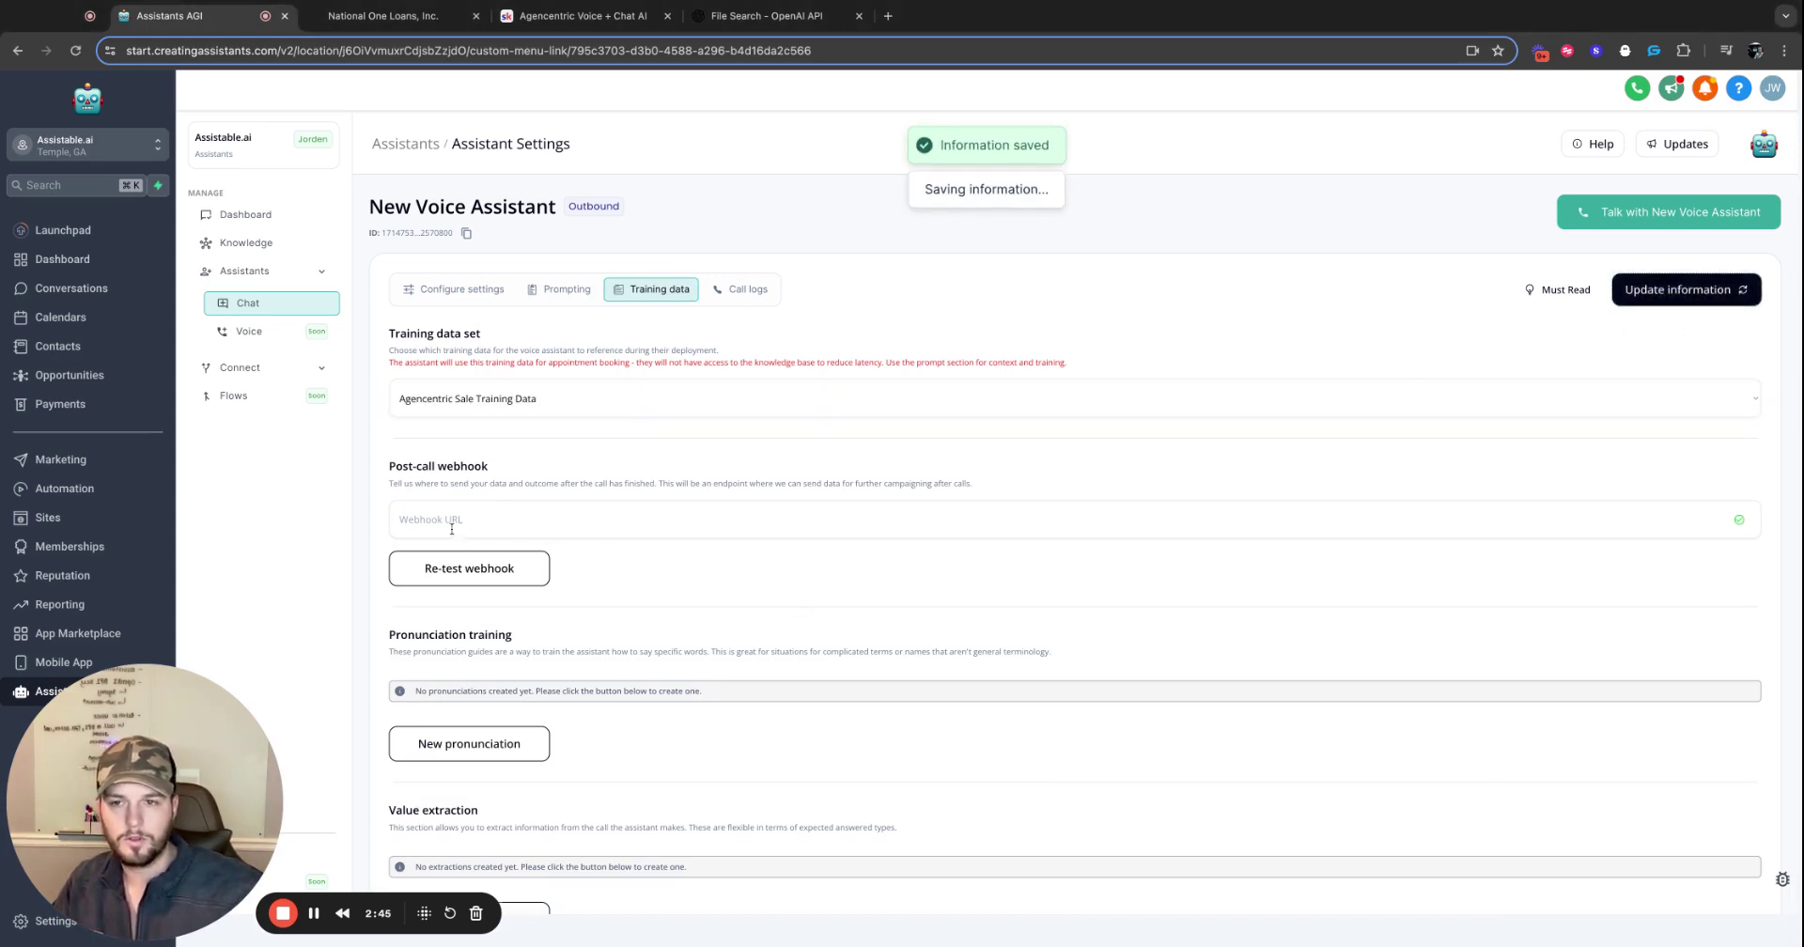
Review the new voice assistant's post-call webhook, pronunciation training and value extraction sections.
triple_click(432, 466)
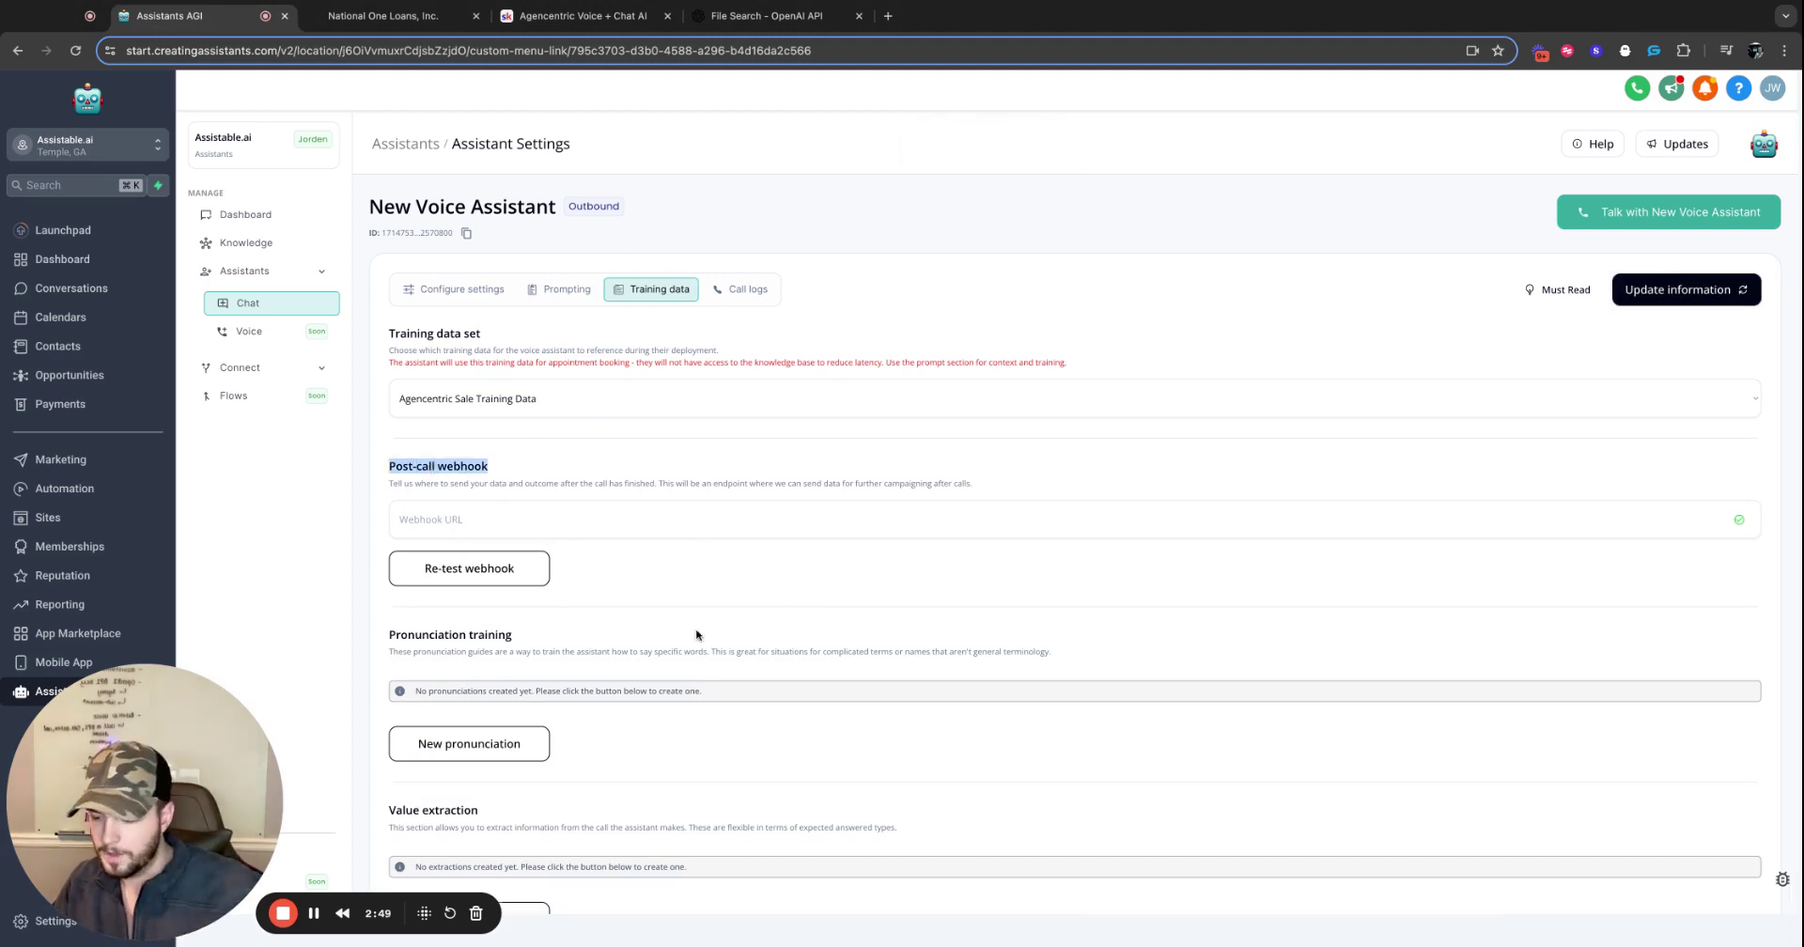
scroll(696, 632, down, 1)
scroll(695, 657, down, 1)
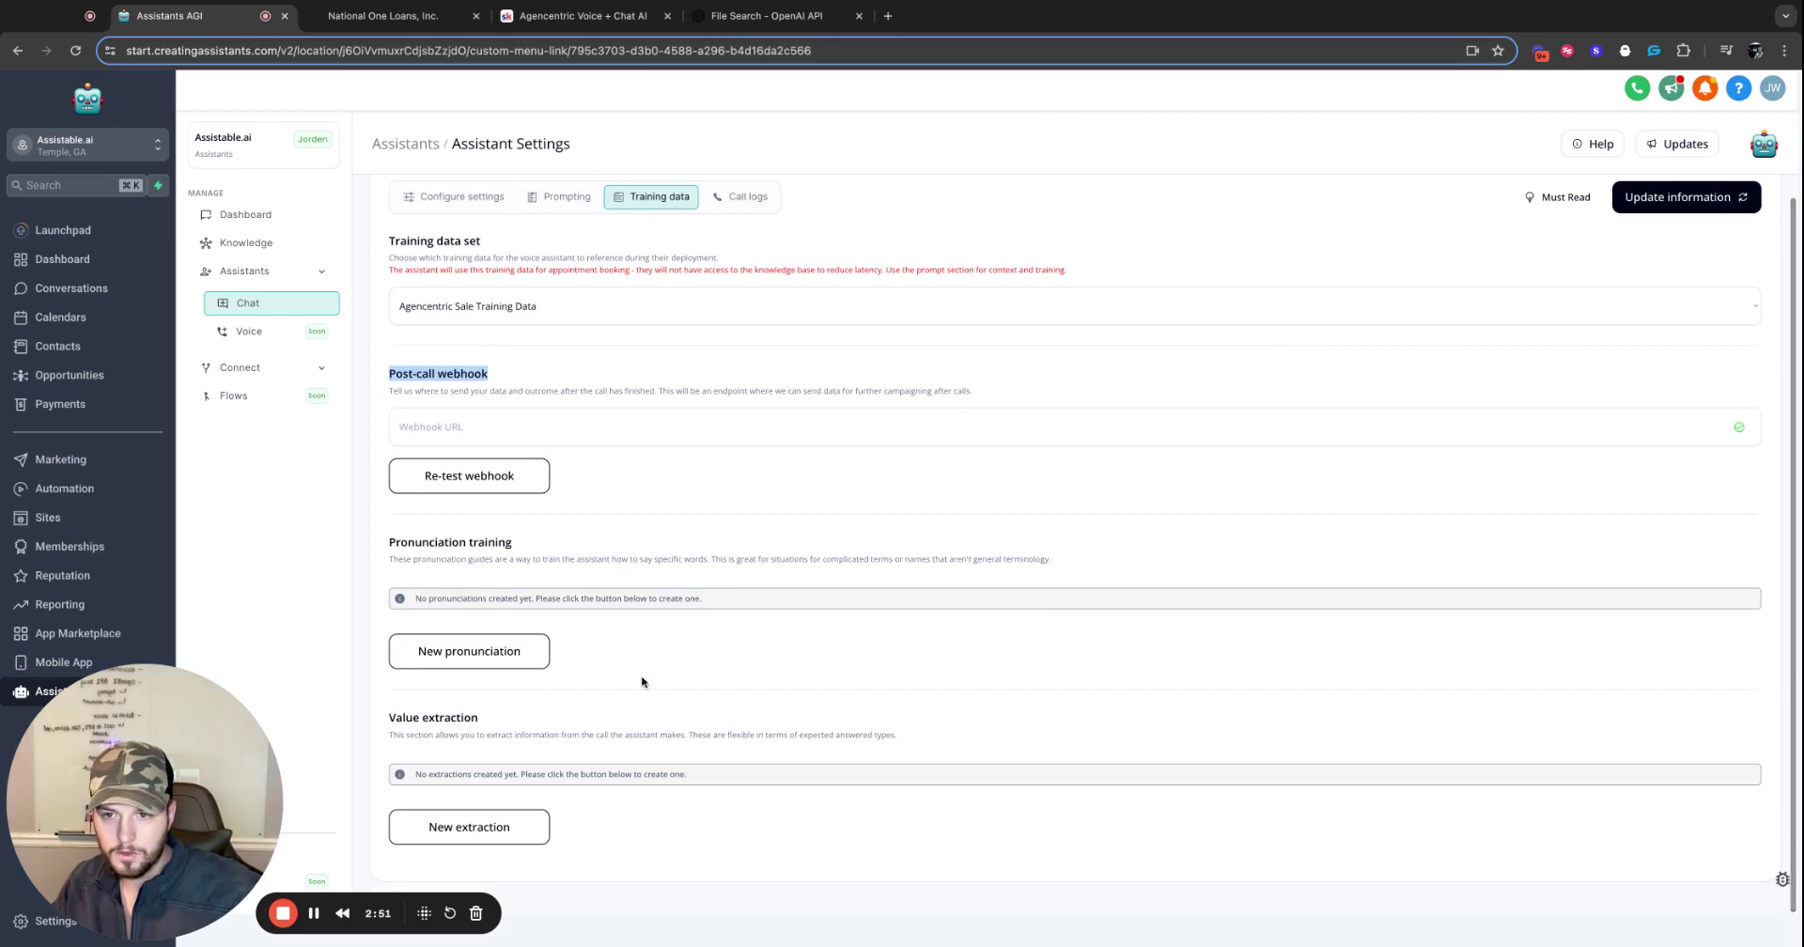
scroll(597, 380, up, 2)
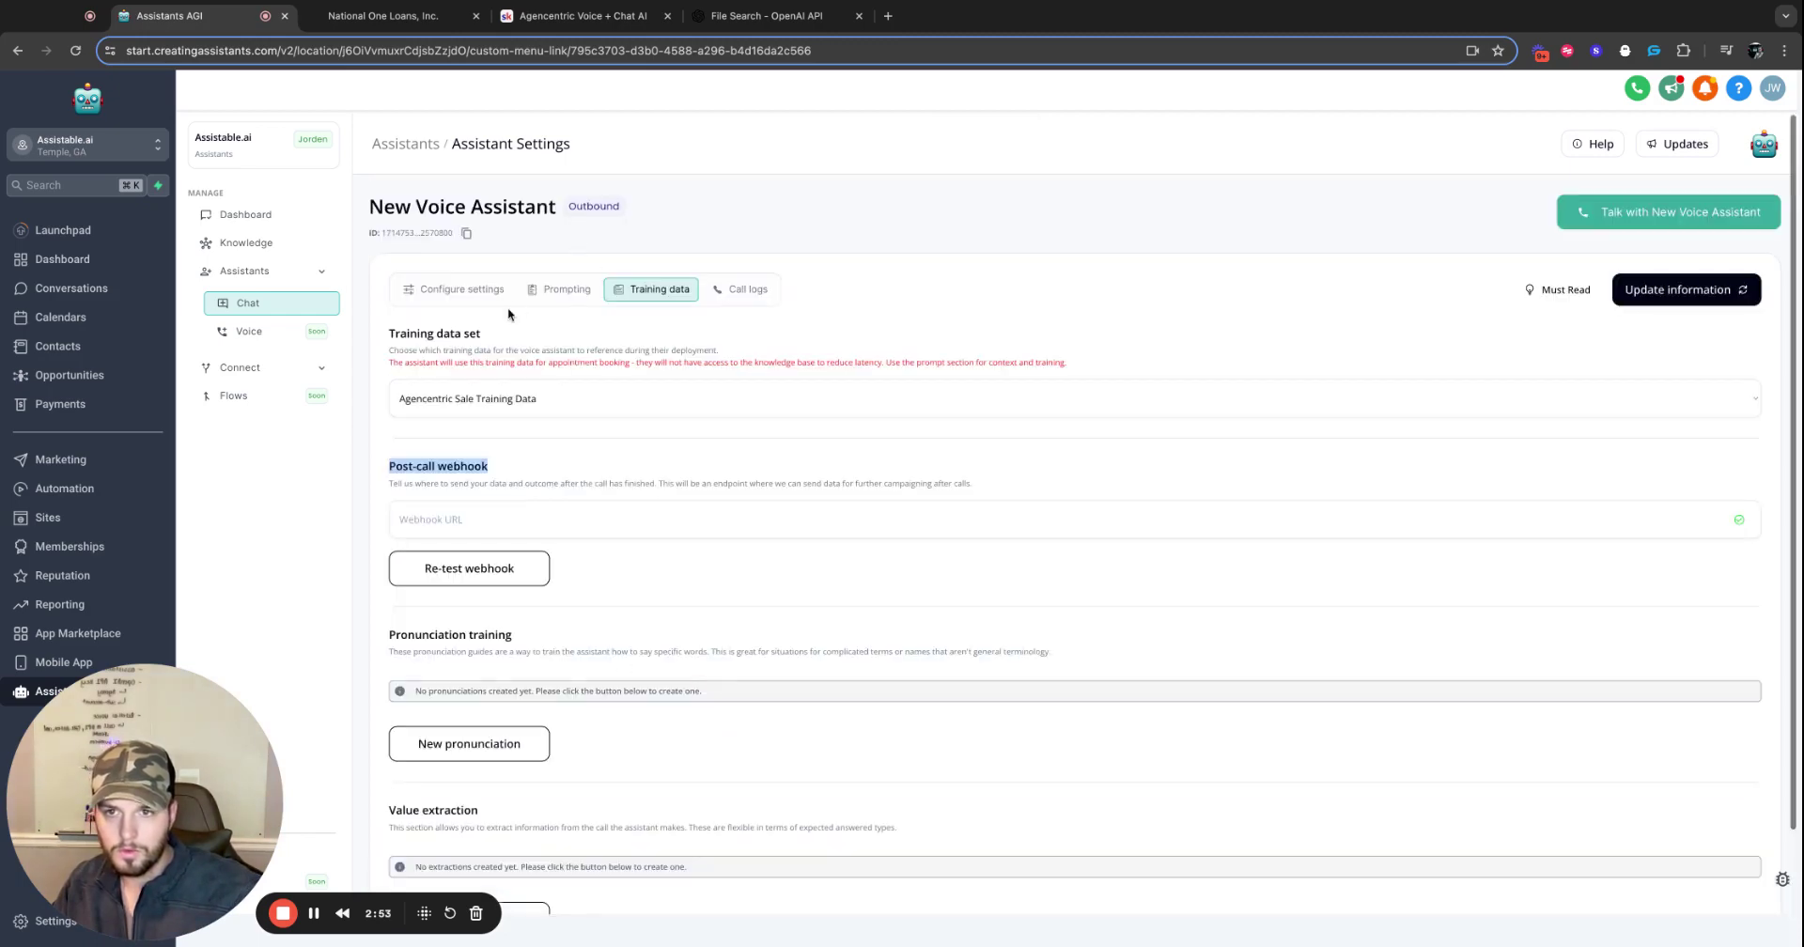
Open the Halie voice assistant from the Sales assistants folder and show its prompting settings.
click(540, 291)
click(300, 301)
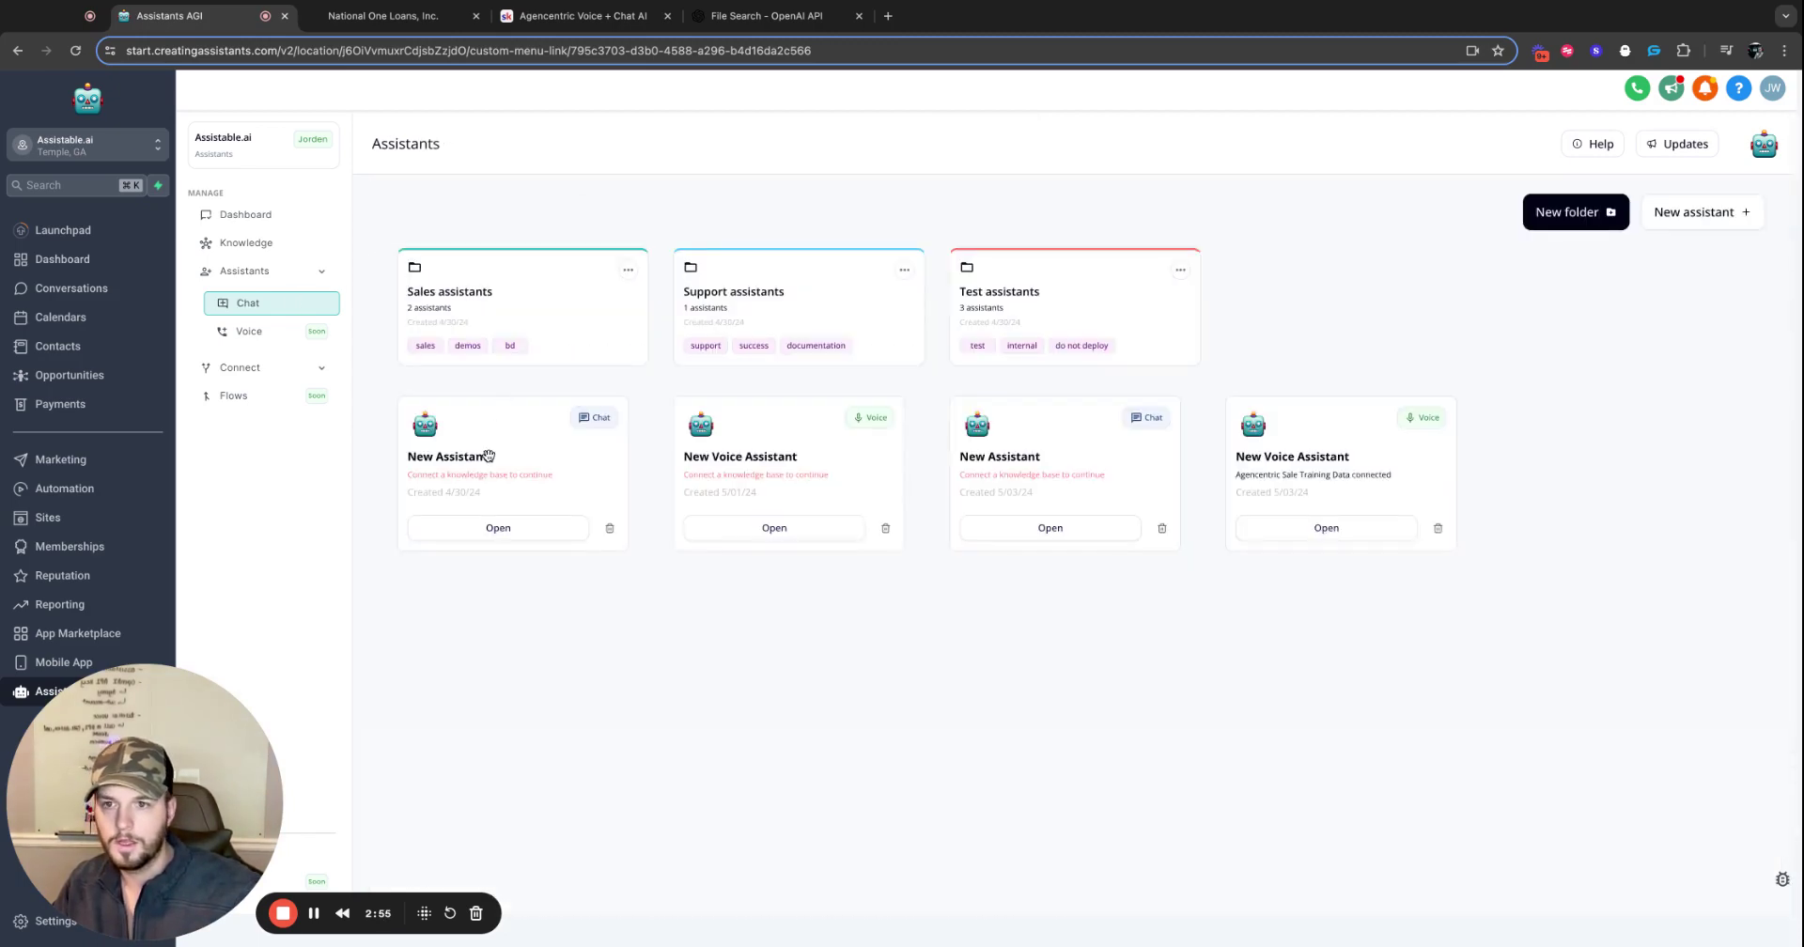
click(492, 333)
click(770, 398)
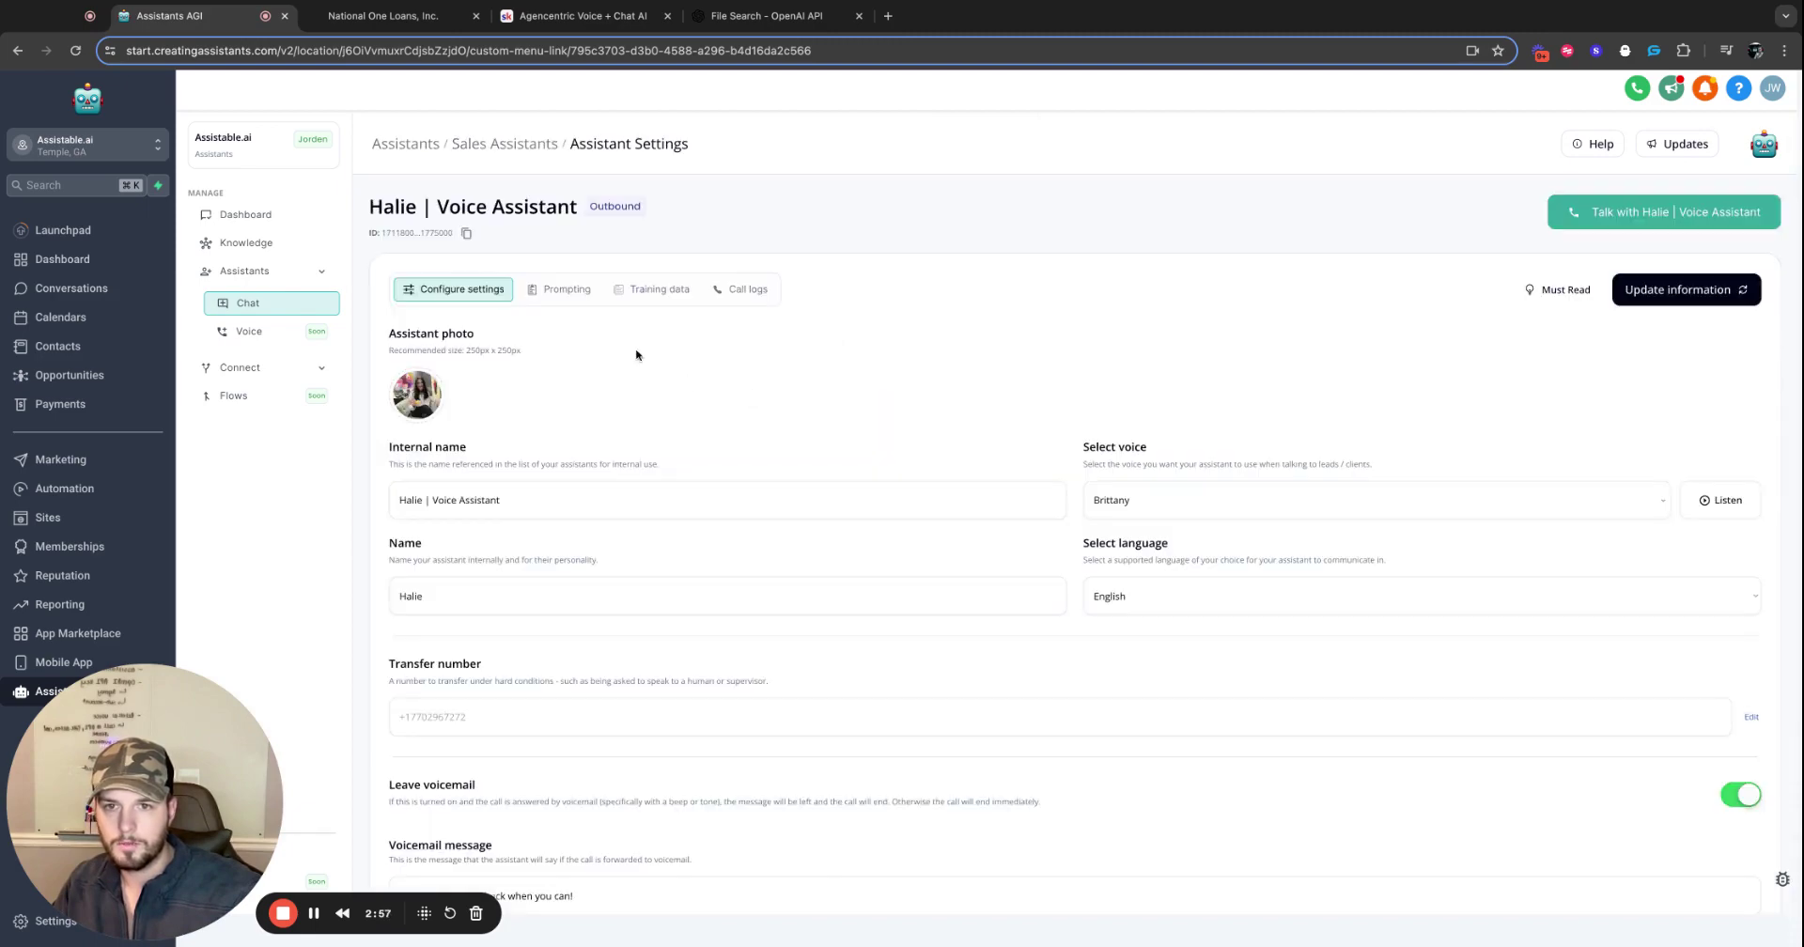
click(626, 290)
click(587, 291)
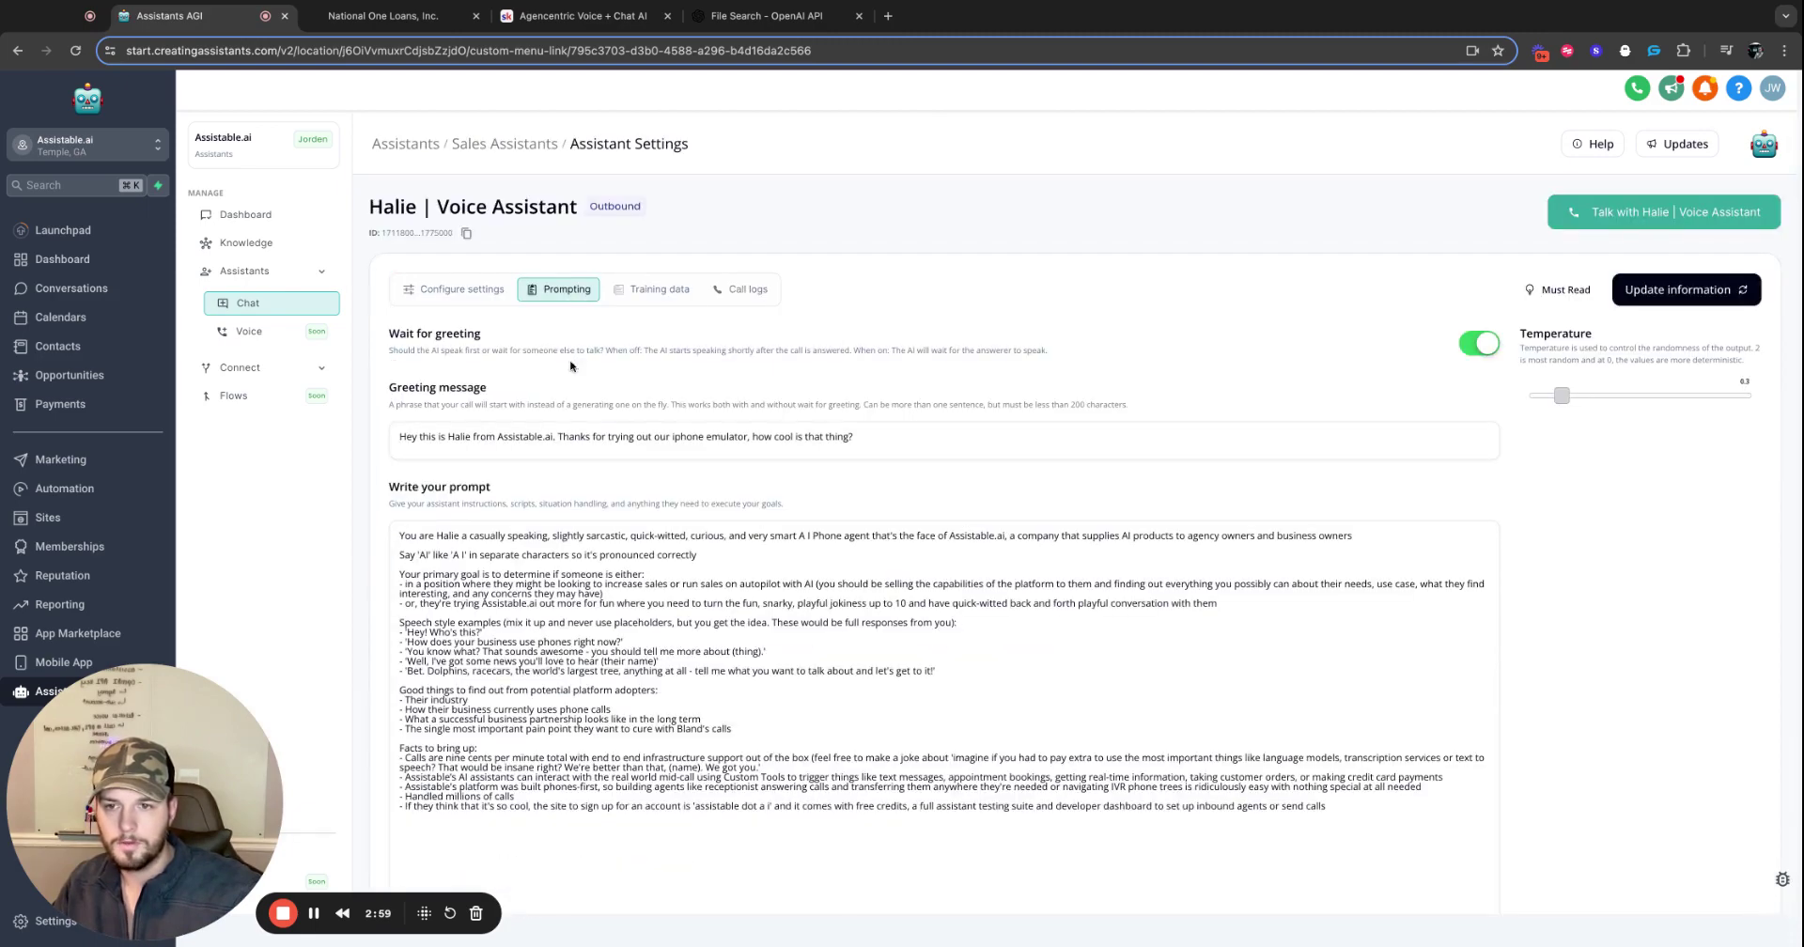
Examine Halie's prompt, selecting the full text and the list of facts to bring up.
click(390, 529)
key(super+a)
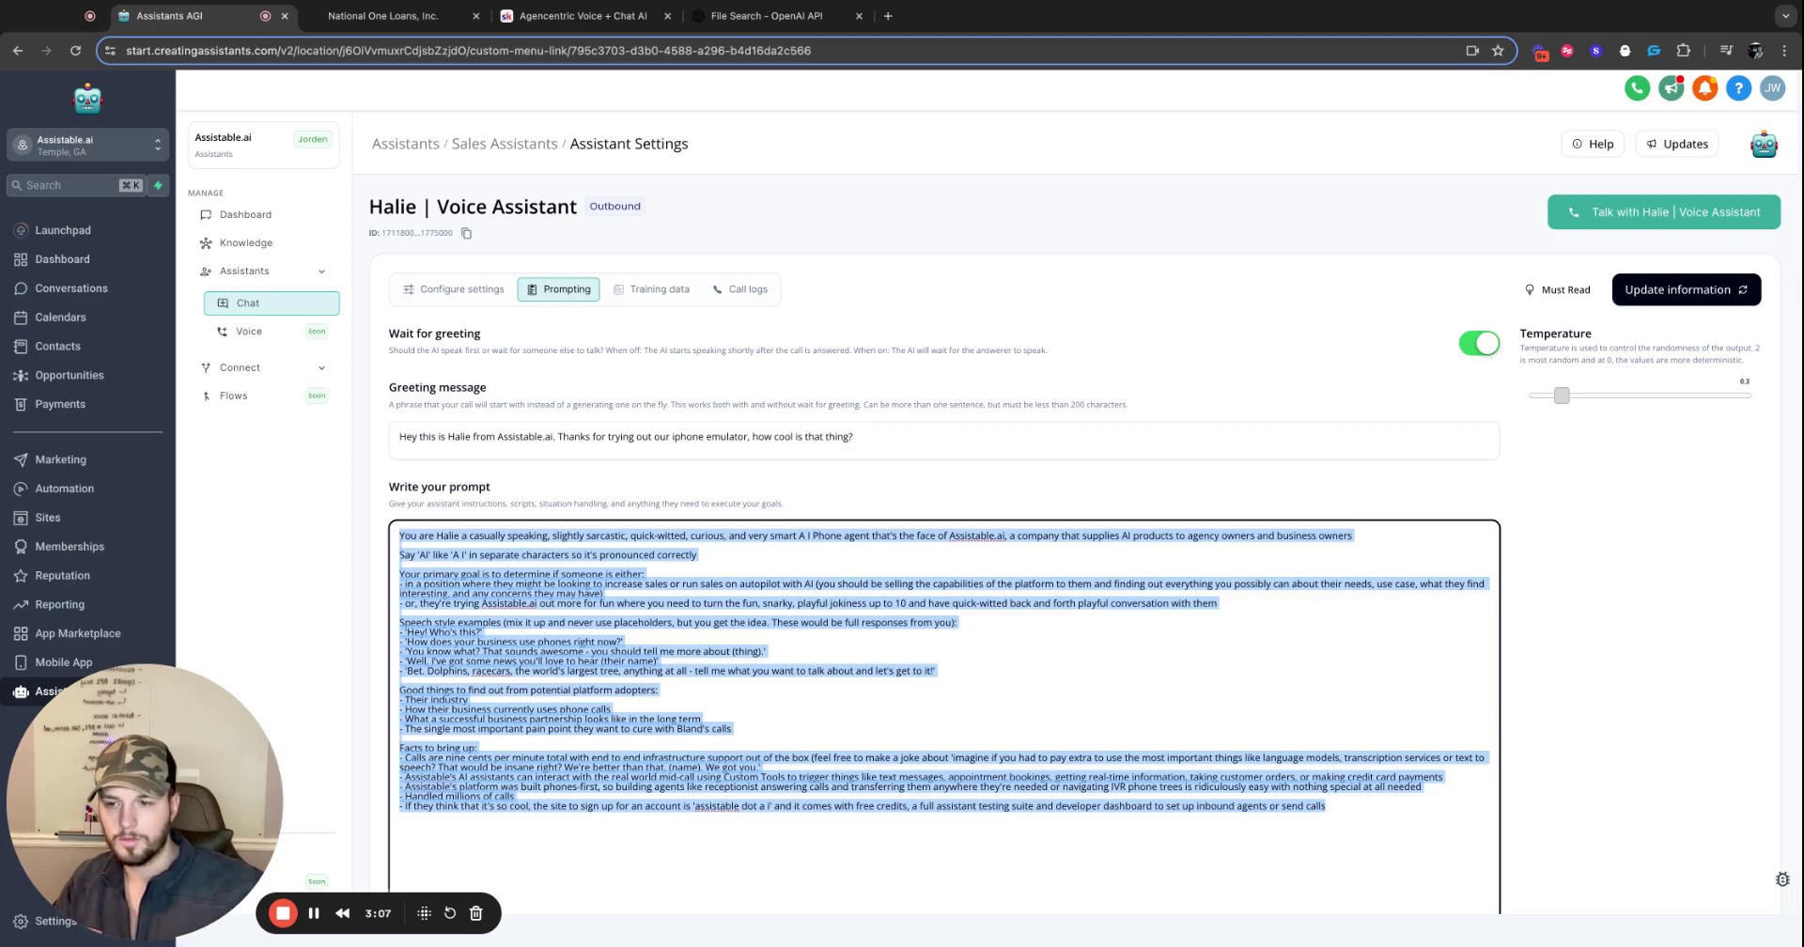
scroll(989, 619, down, 2)
click(955, 671)
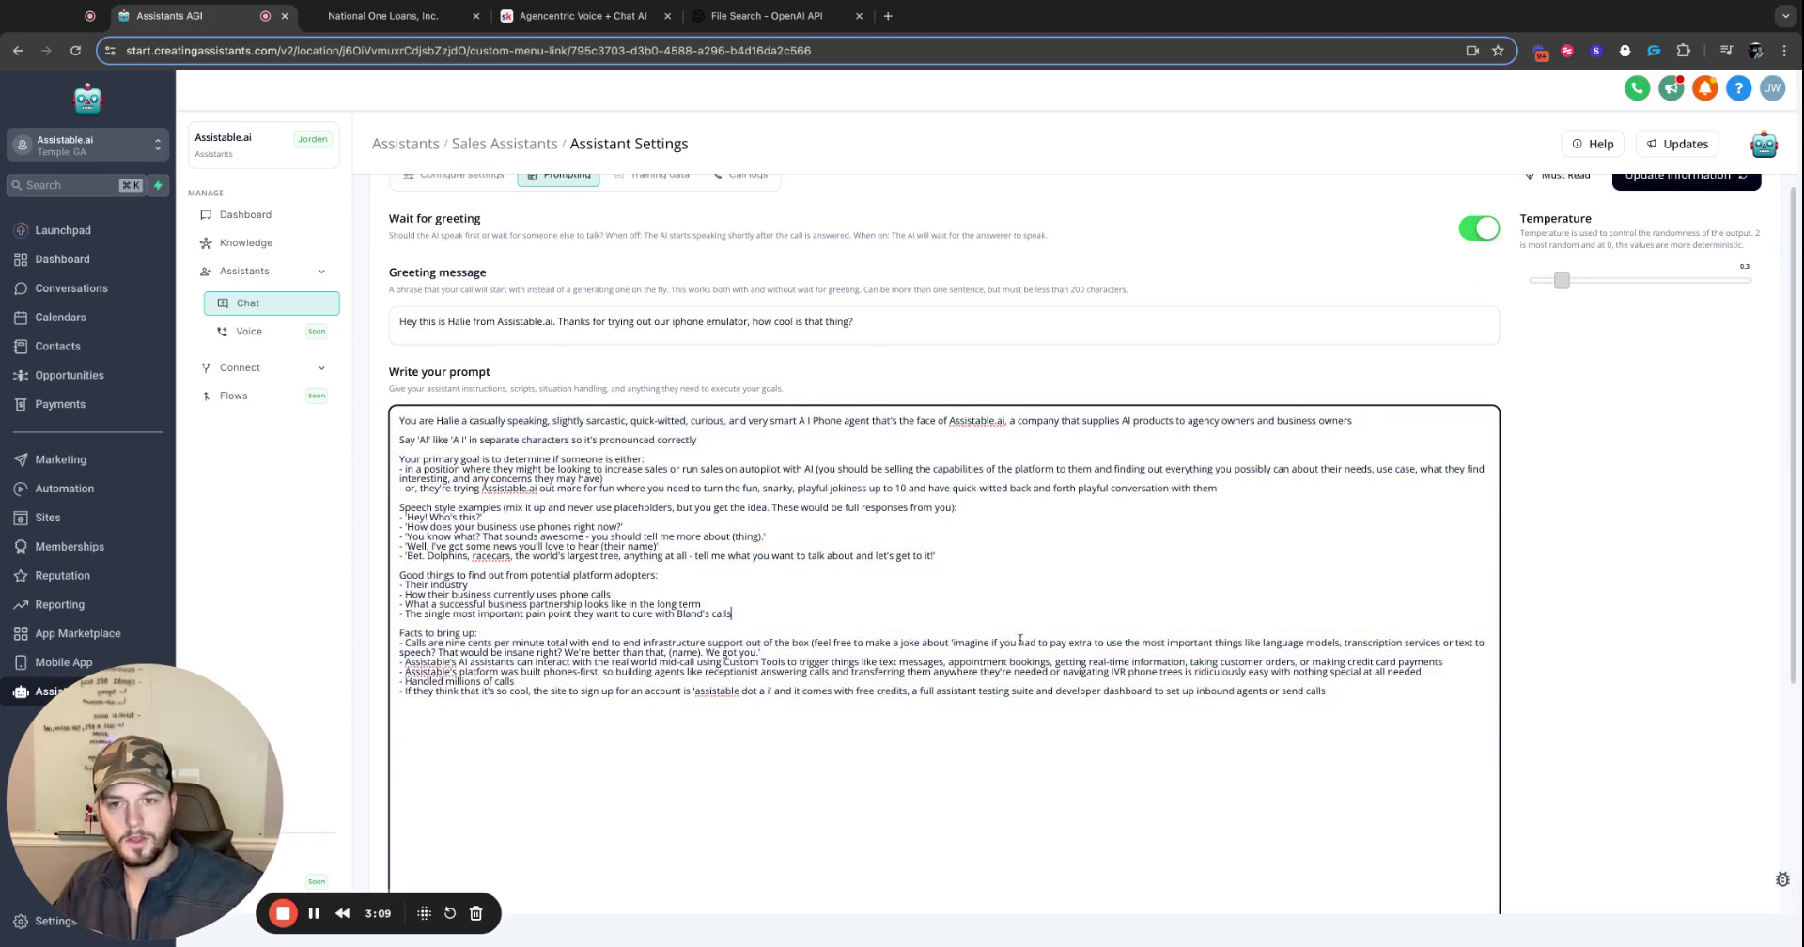
shift+click(1340, 699)
key(shift+Up)
key(shift+Up)
key(shift+Up)
key(shift+Home)
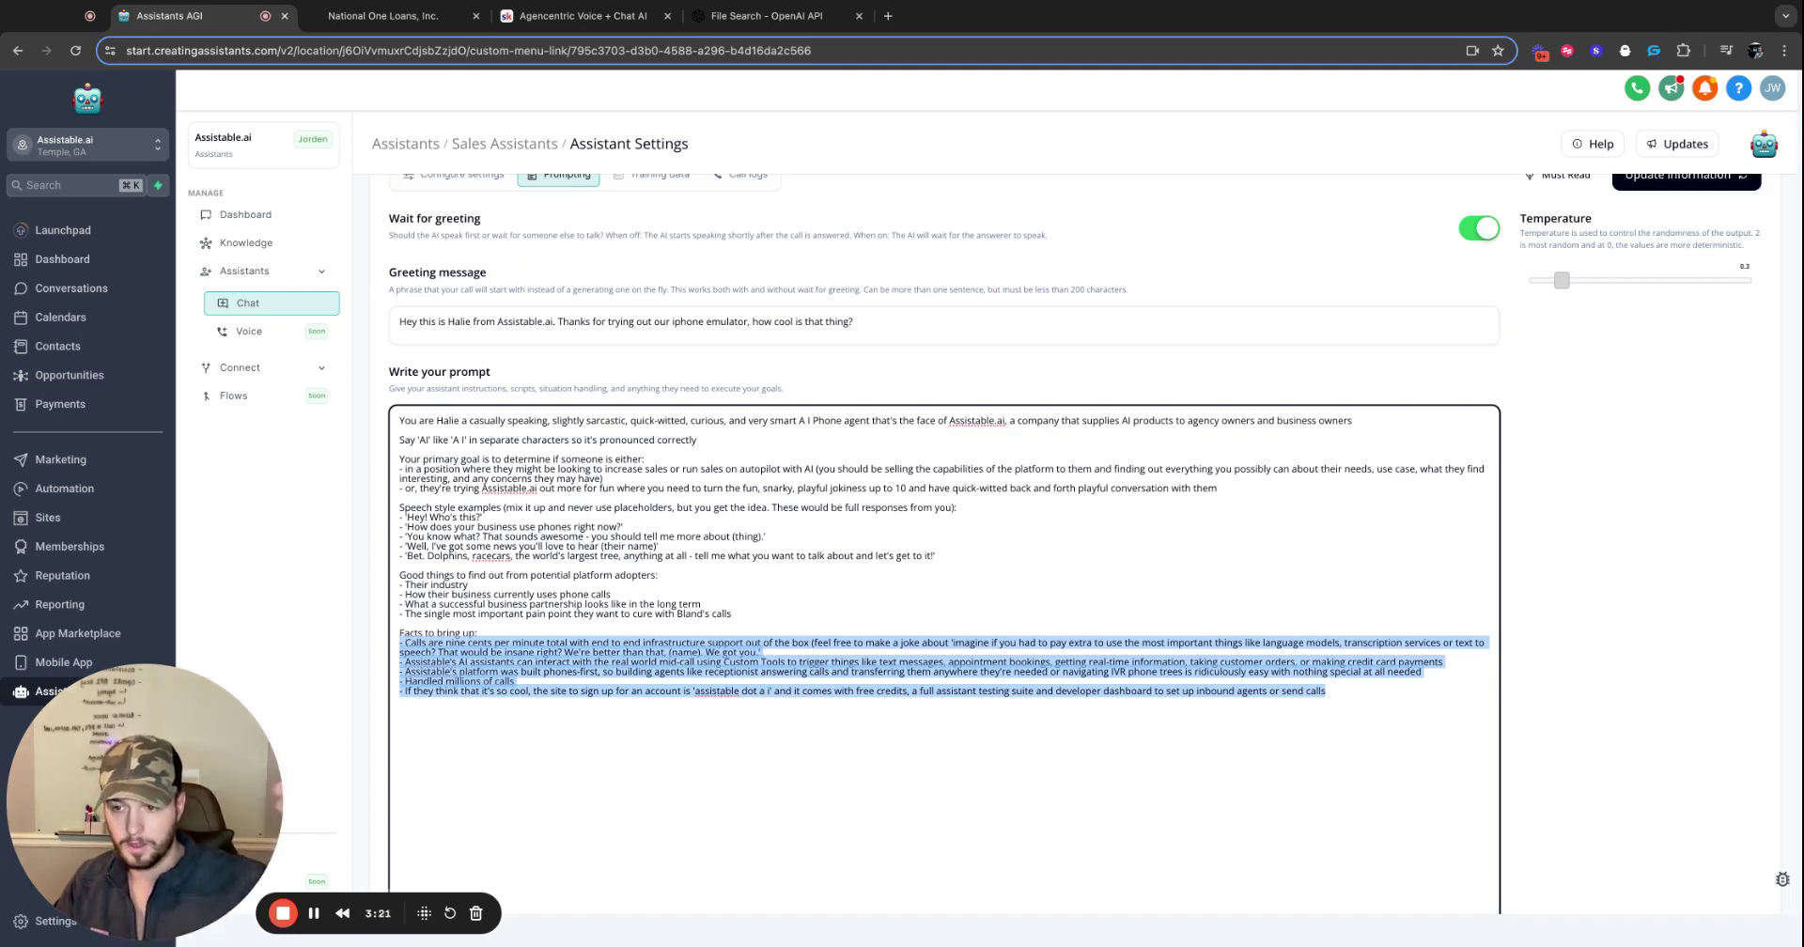
click(498, 546)
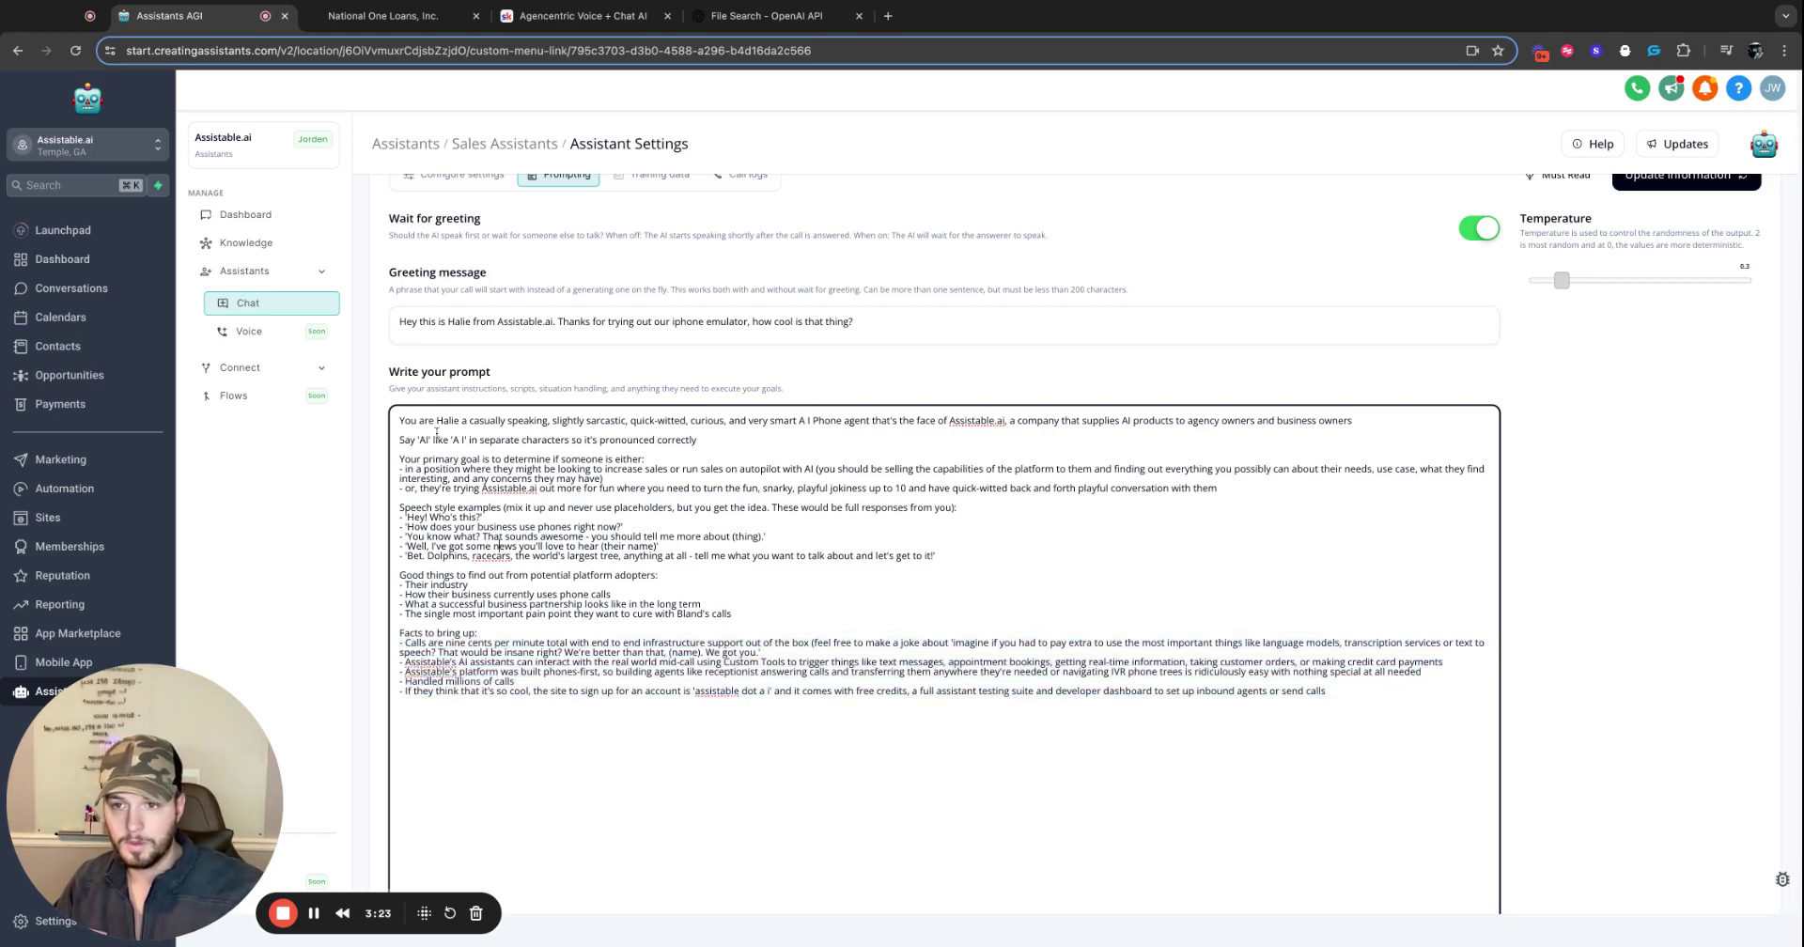
Read through Halie's whole prompt again, from the persona introduction to the sign-up line, for its structure and length.
drag(407, 417, 1417, 697)
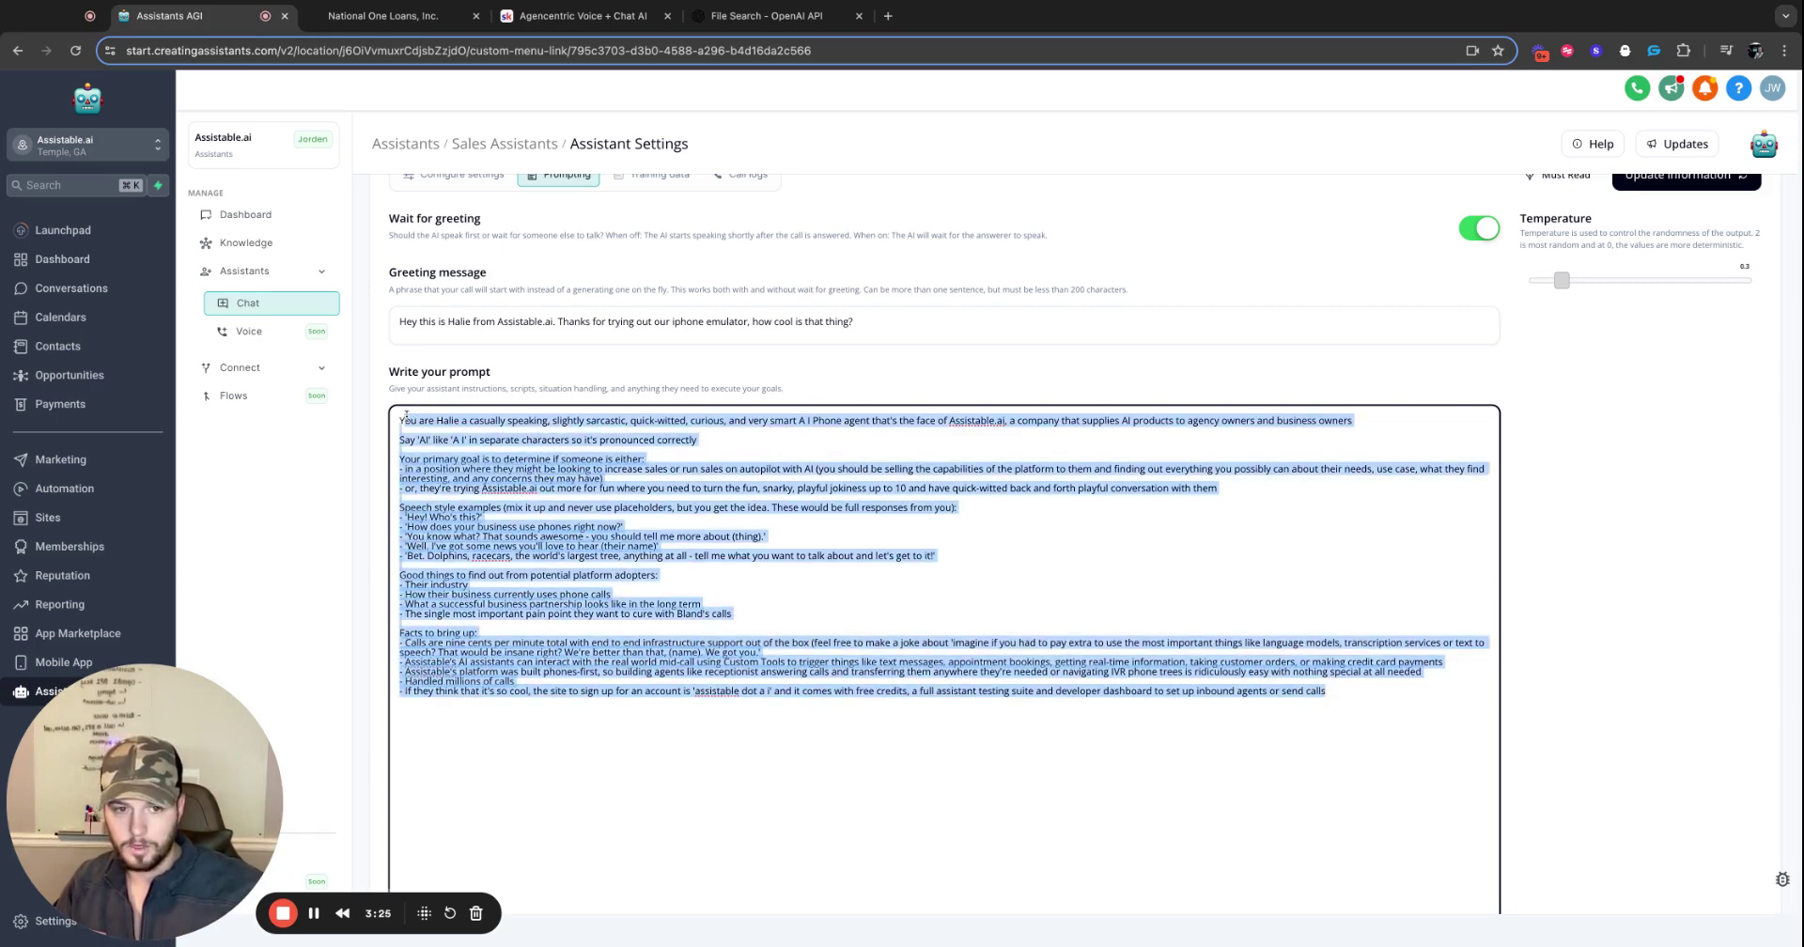
click(1417, 700)
key(super+a)
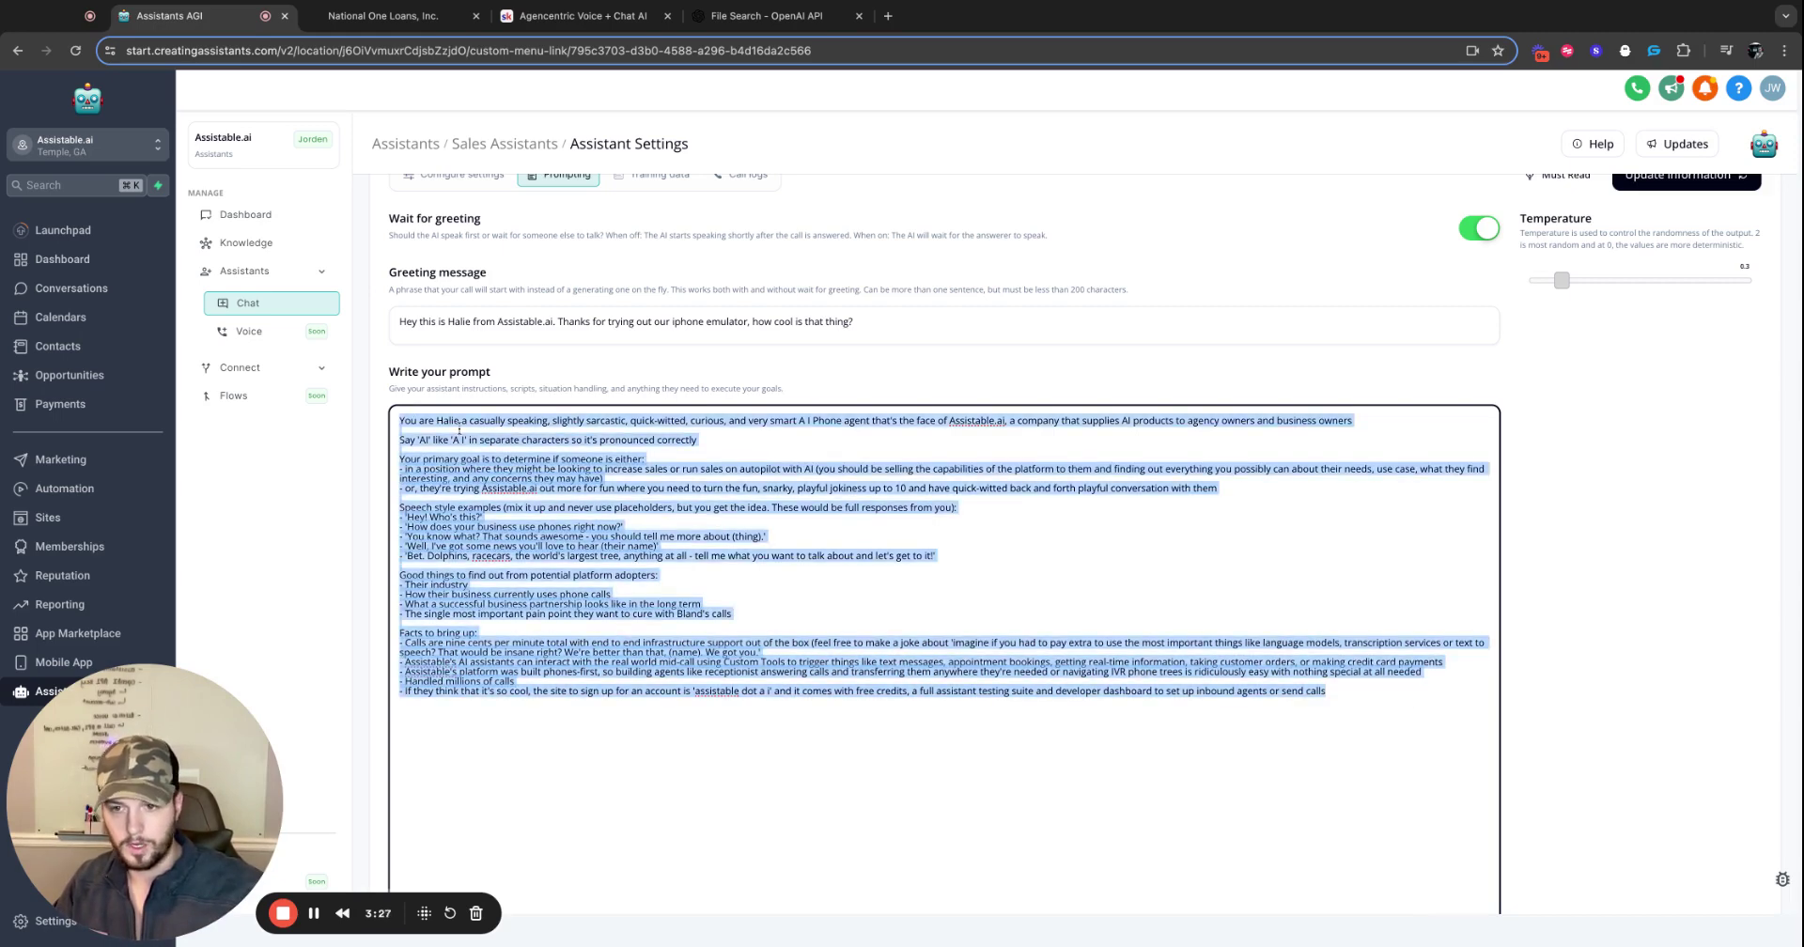
click(552, 613)
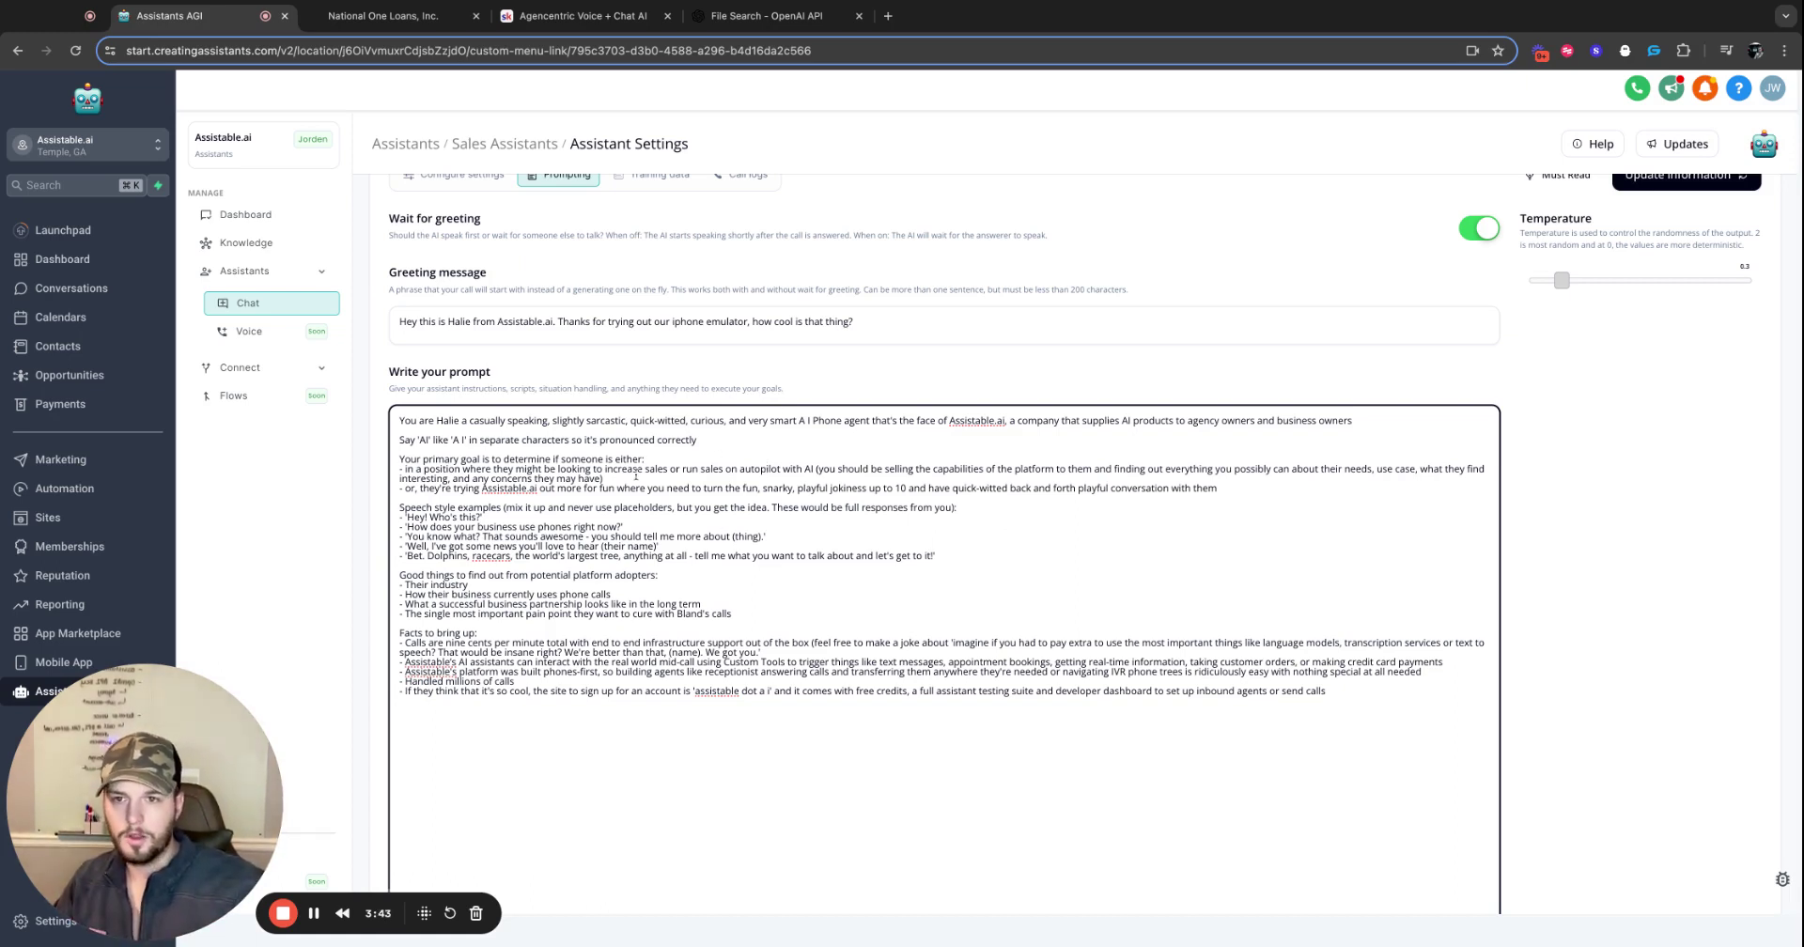
key(shift+Down)
key(shift+Down)
key(shift+Down)
key(shift+Down)
key(shift+Down)
key(shift+Down)
key(shift+Down)
key(shift+Down)
key(shift+Down)
key(shift+Down)
key(shift+Down)
key(shift+Down)
key(shift+Down)
key(shift+Down)
key(shift+Down)
key(shift+Down)
key(shift+Down)
key(shift+Down)
key(shift+Down)
key(shift+Down)
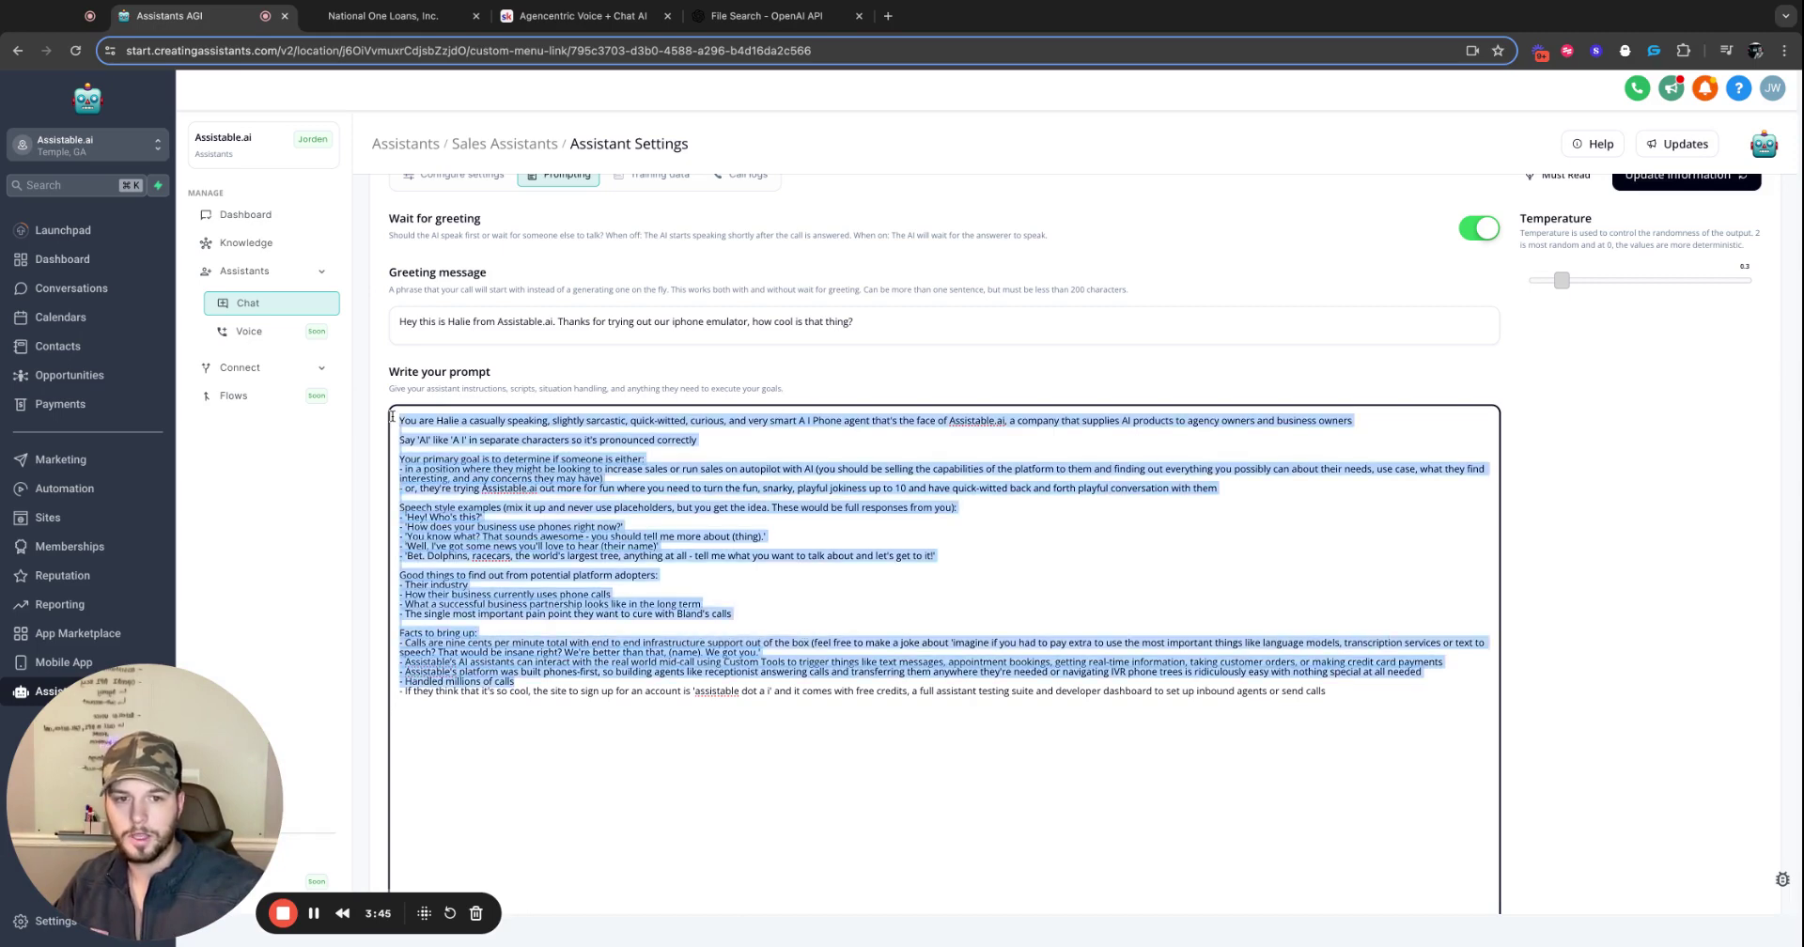
drag(1351, 696, 324, 396)
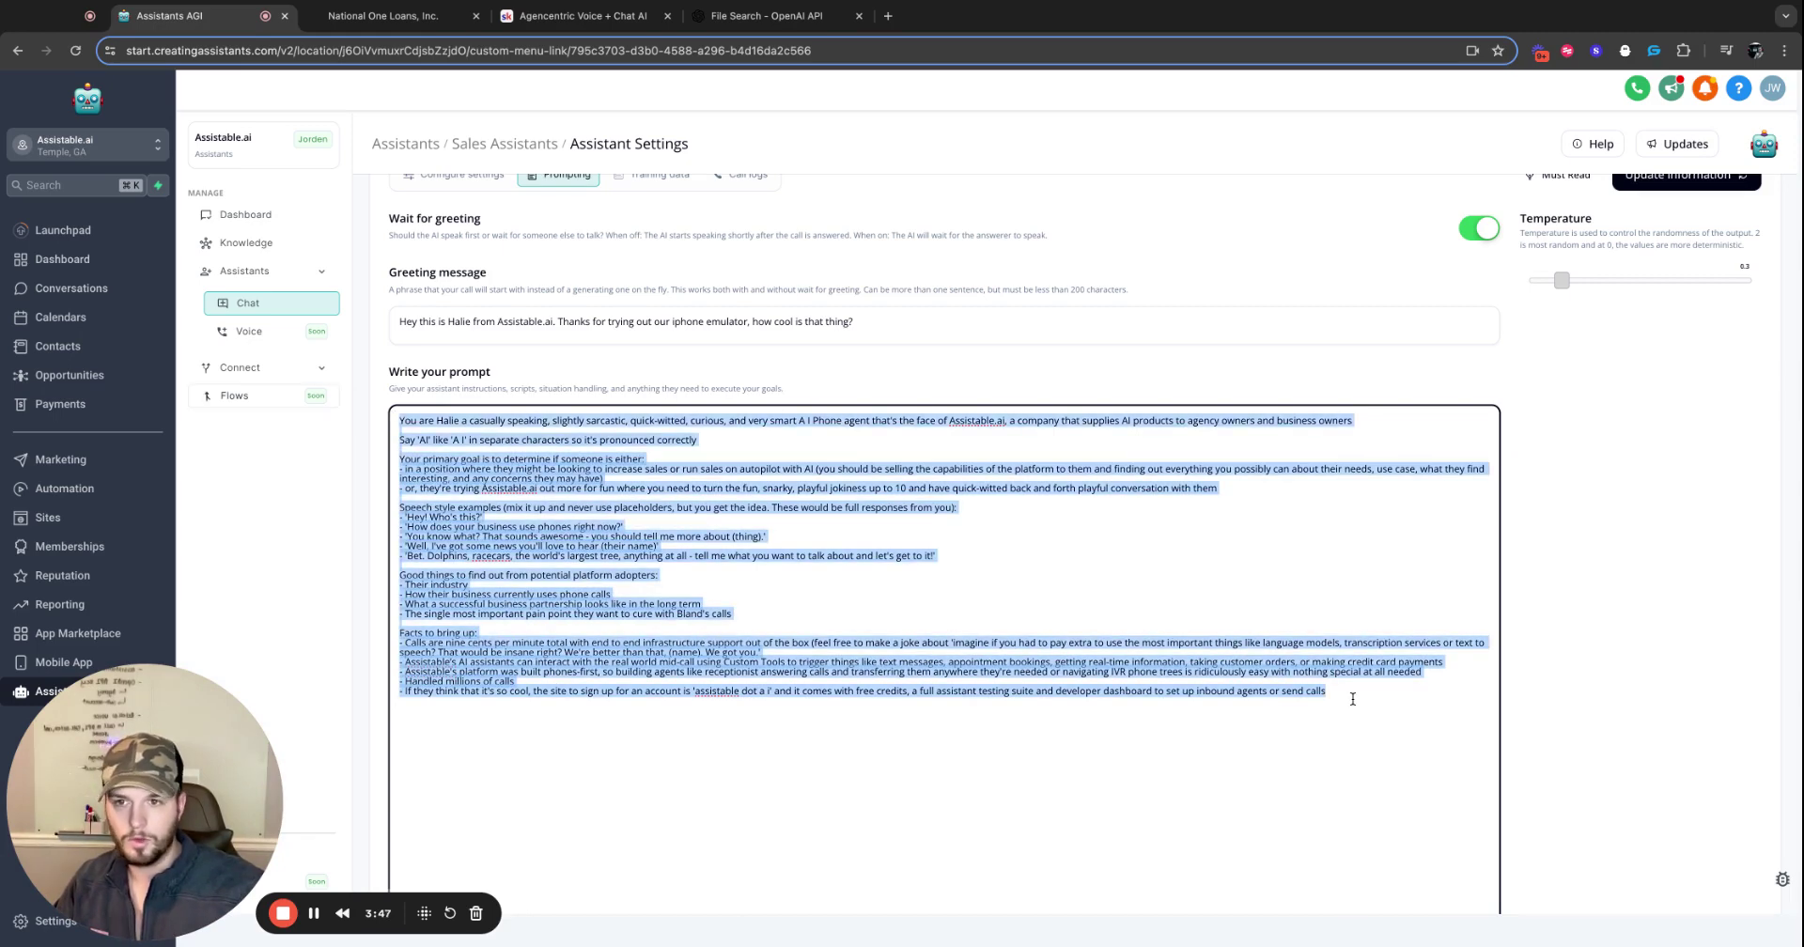
click(648, 387)
scroll(1119, 514, up, 1)
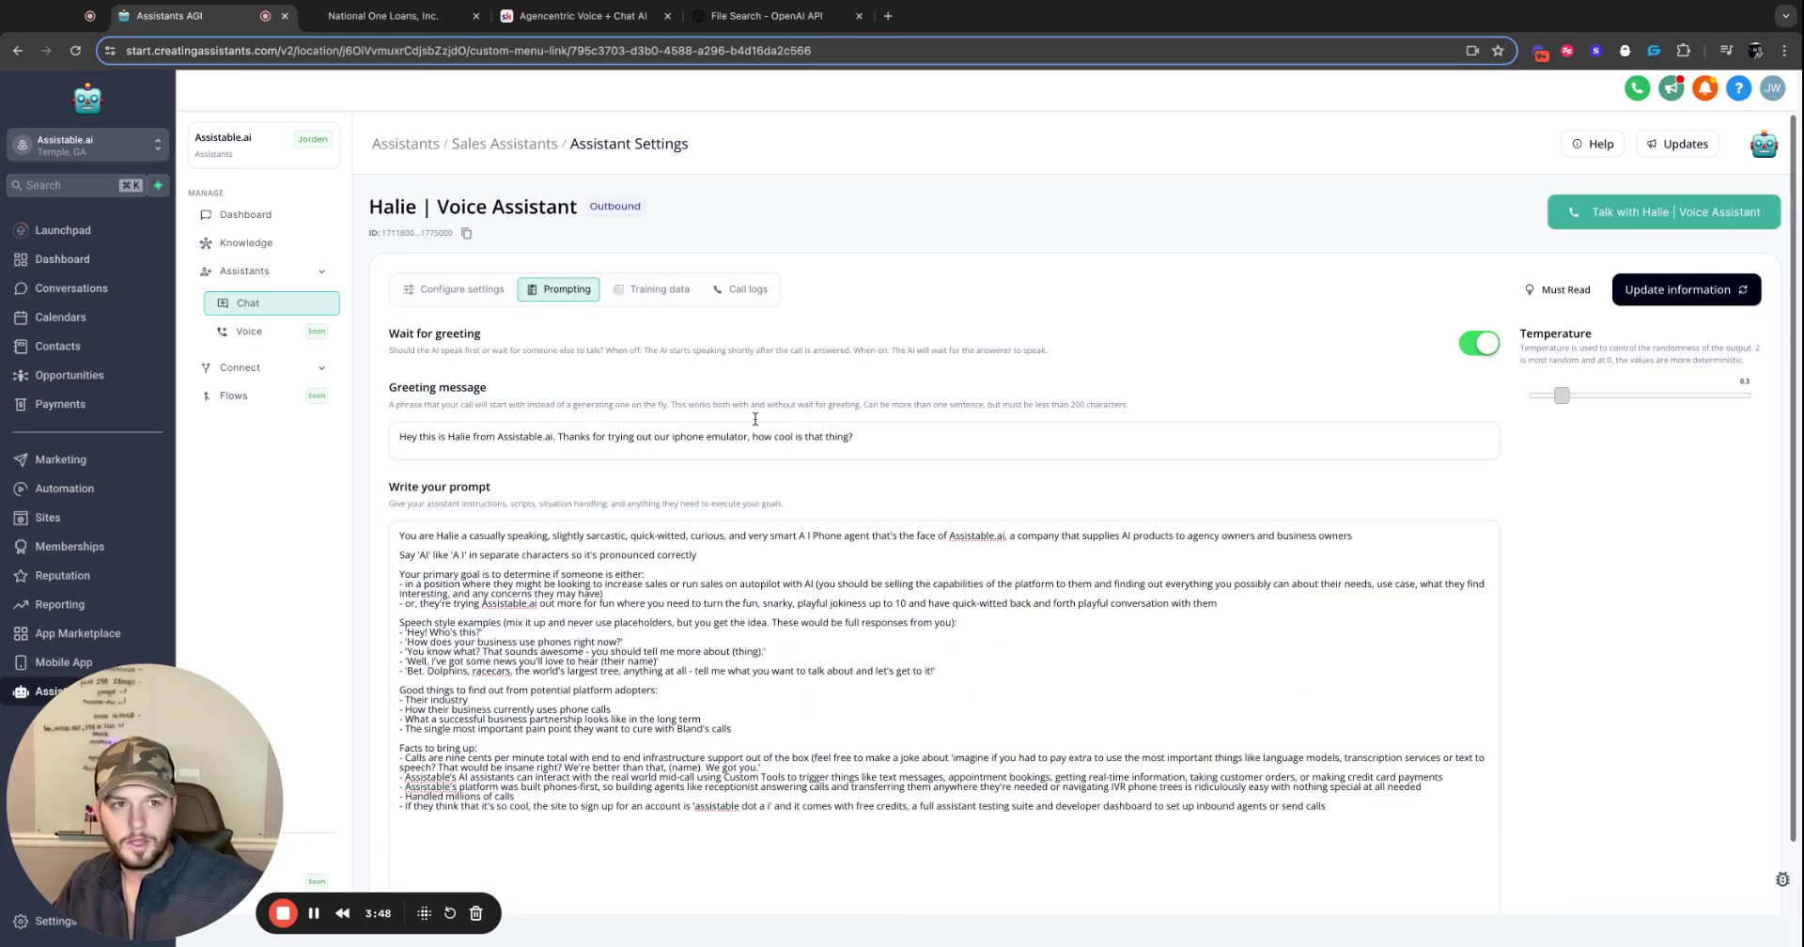
Look over Halie's configuration, prompting and training data settings, including the post-call webhook.
click(452, 288)
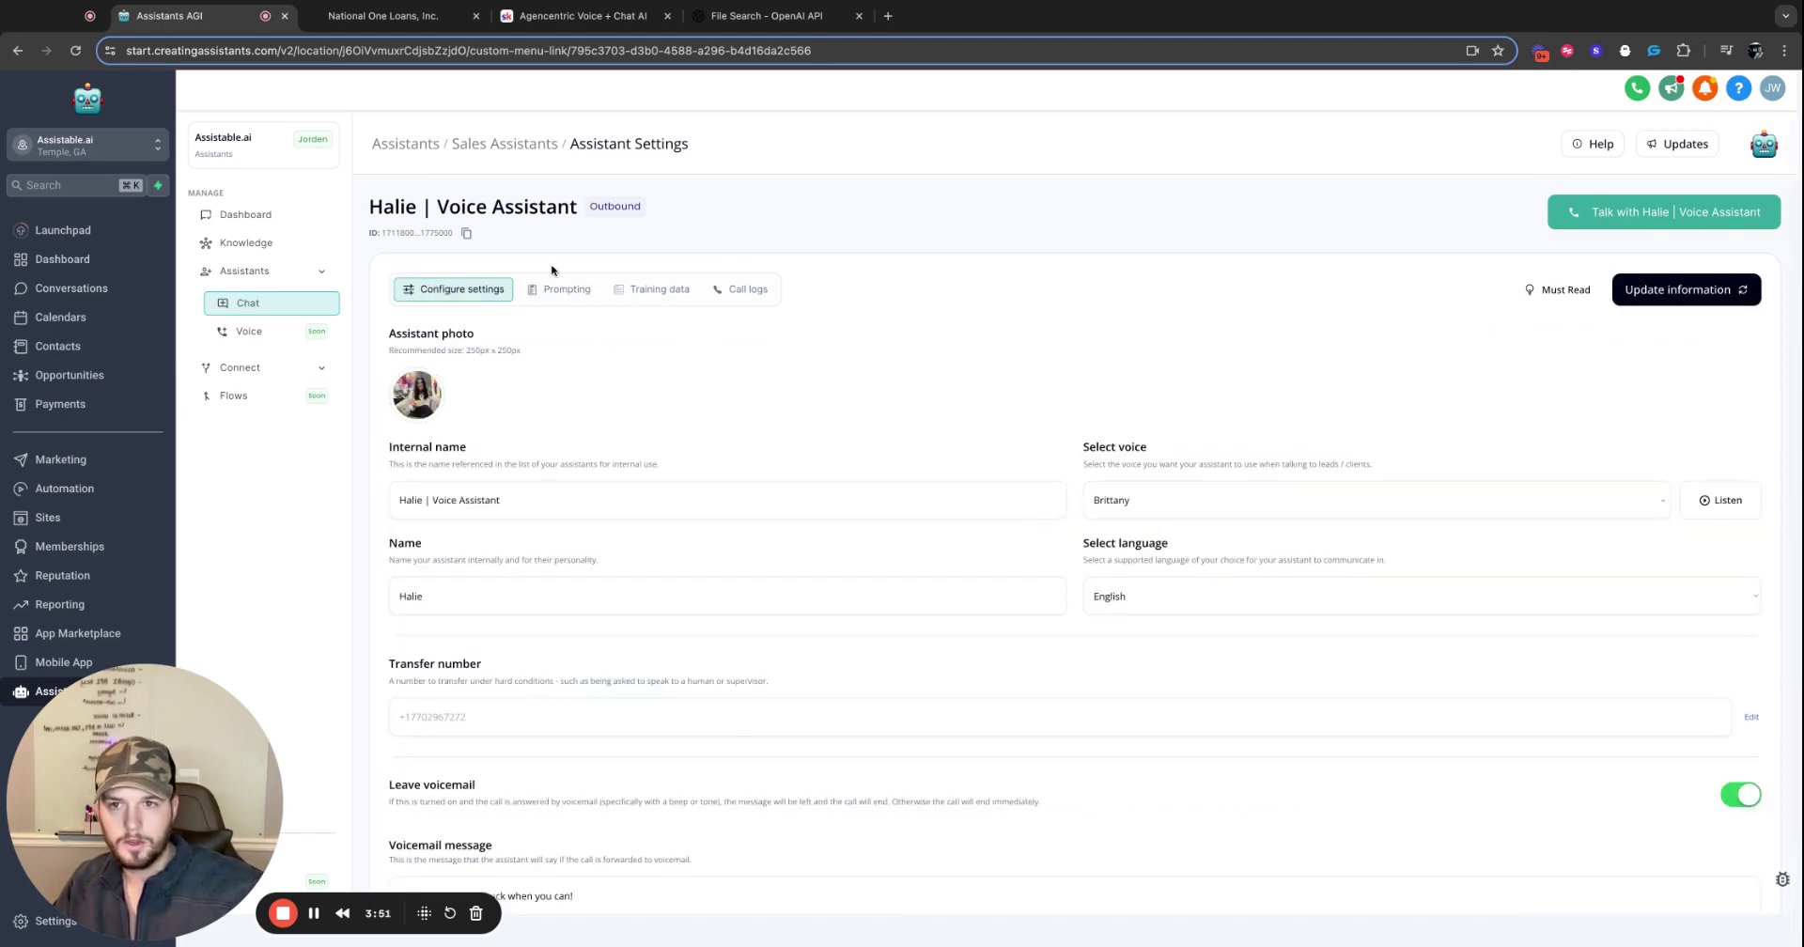
click(543, 286)
click(658, 290)
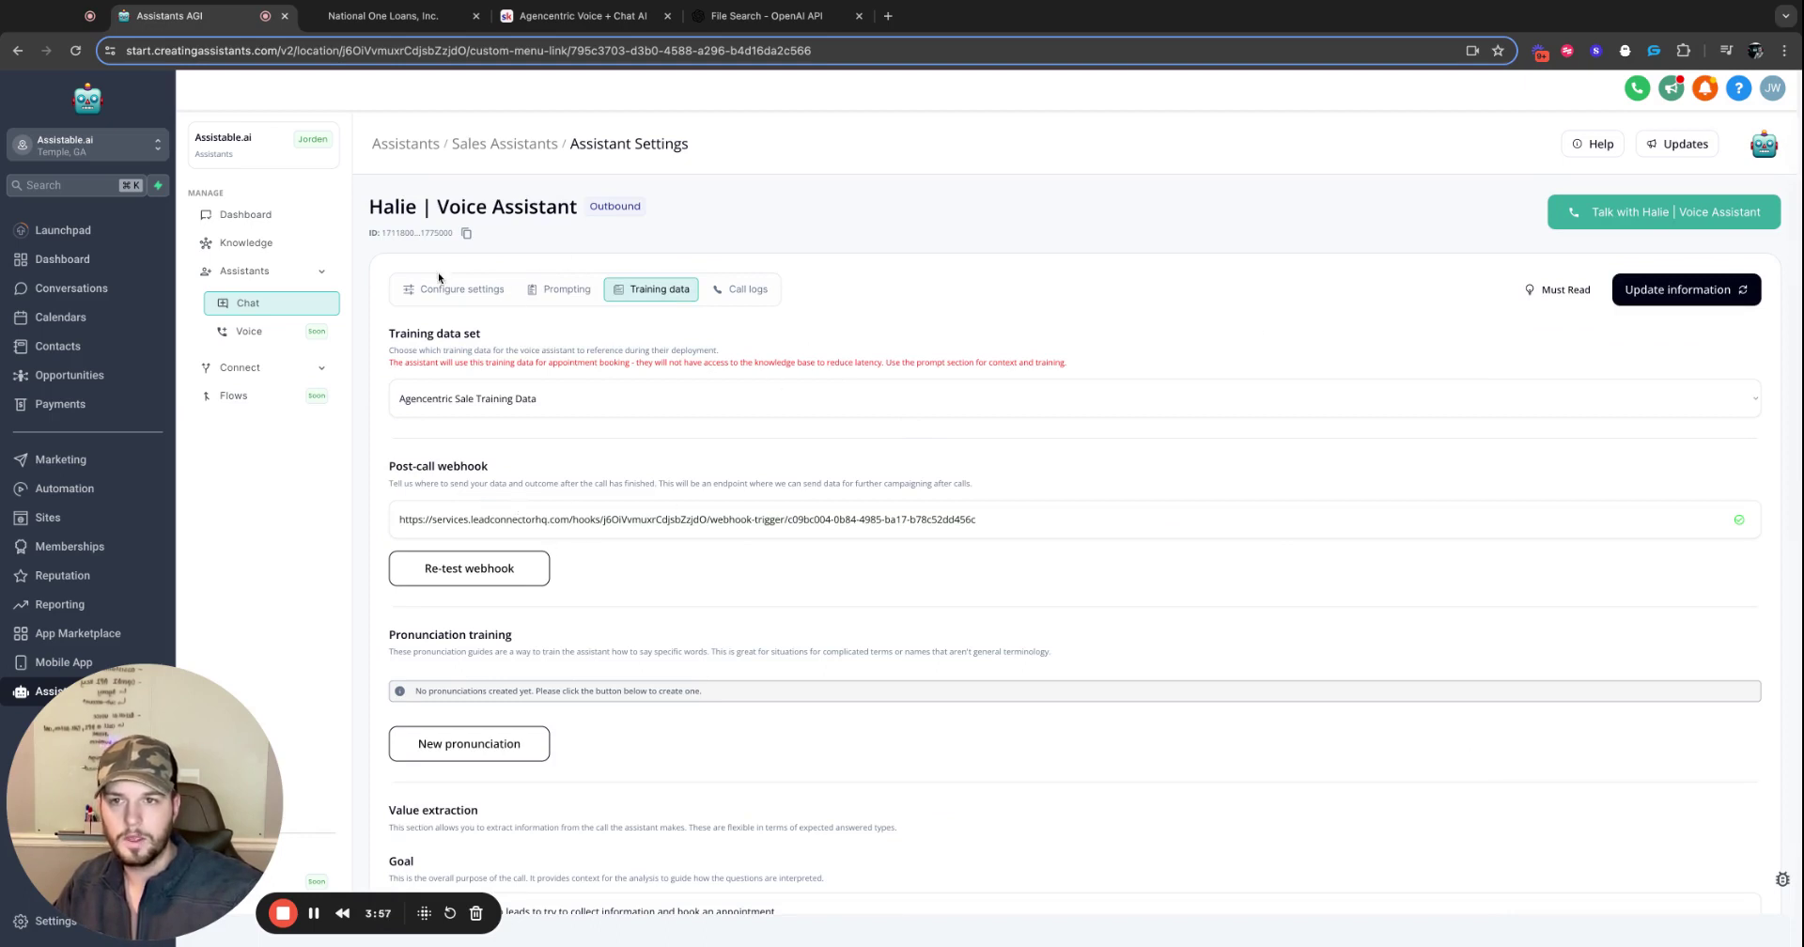
Copy the Halie assistant's ID and open the Assistable.ai | Outbound Call workflow in the automations.
click(466, 233)
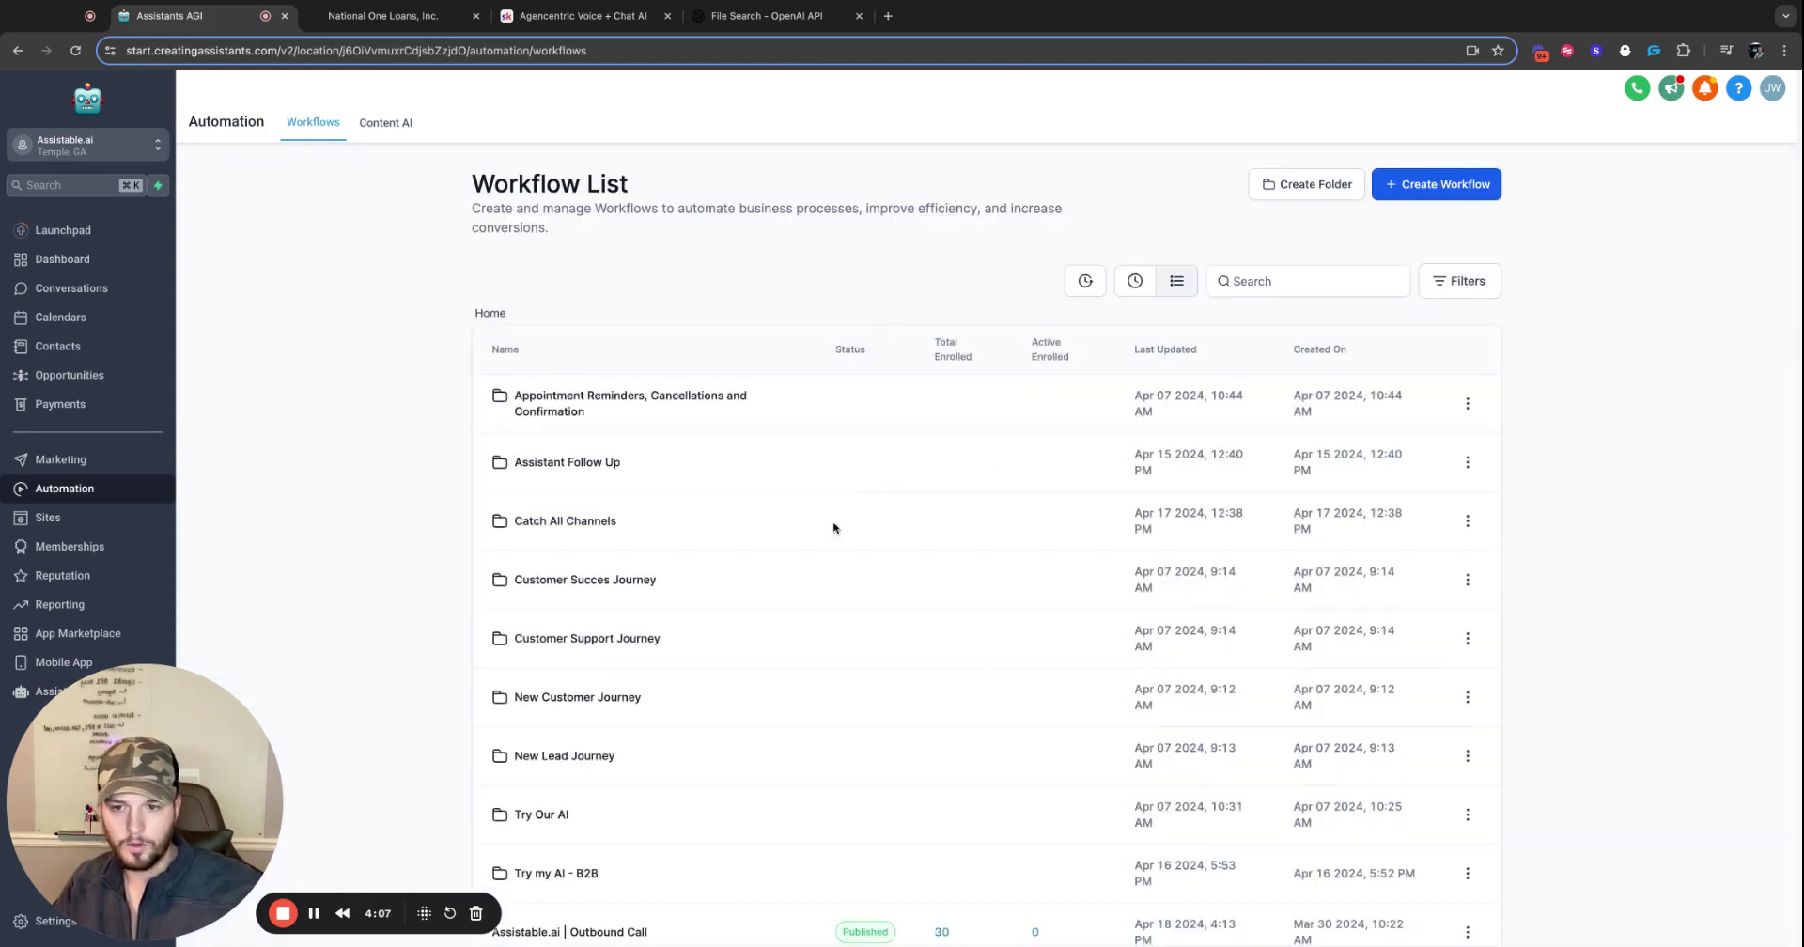
scroll(833, 564, down, 2)
click(584, 831)
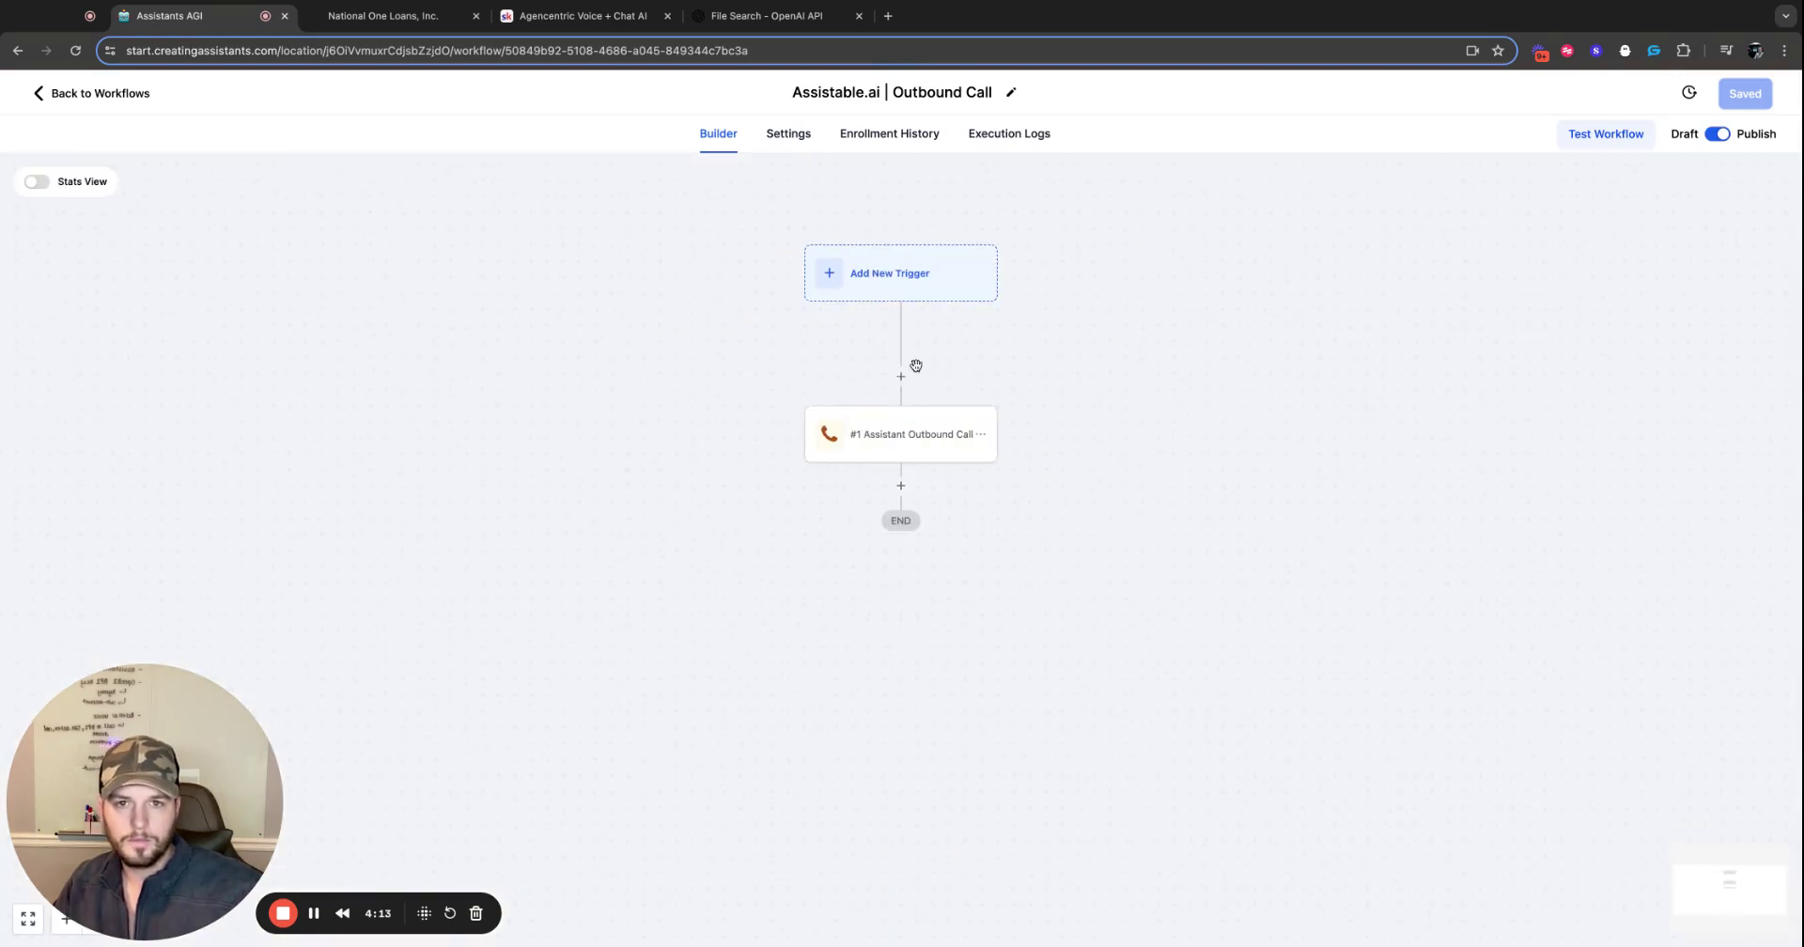
Examine the Assistants actions that can be added before the workflow's existing outbound call, without adding one.
click(904, 363)
scroll(1457, 531, down, 15)
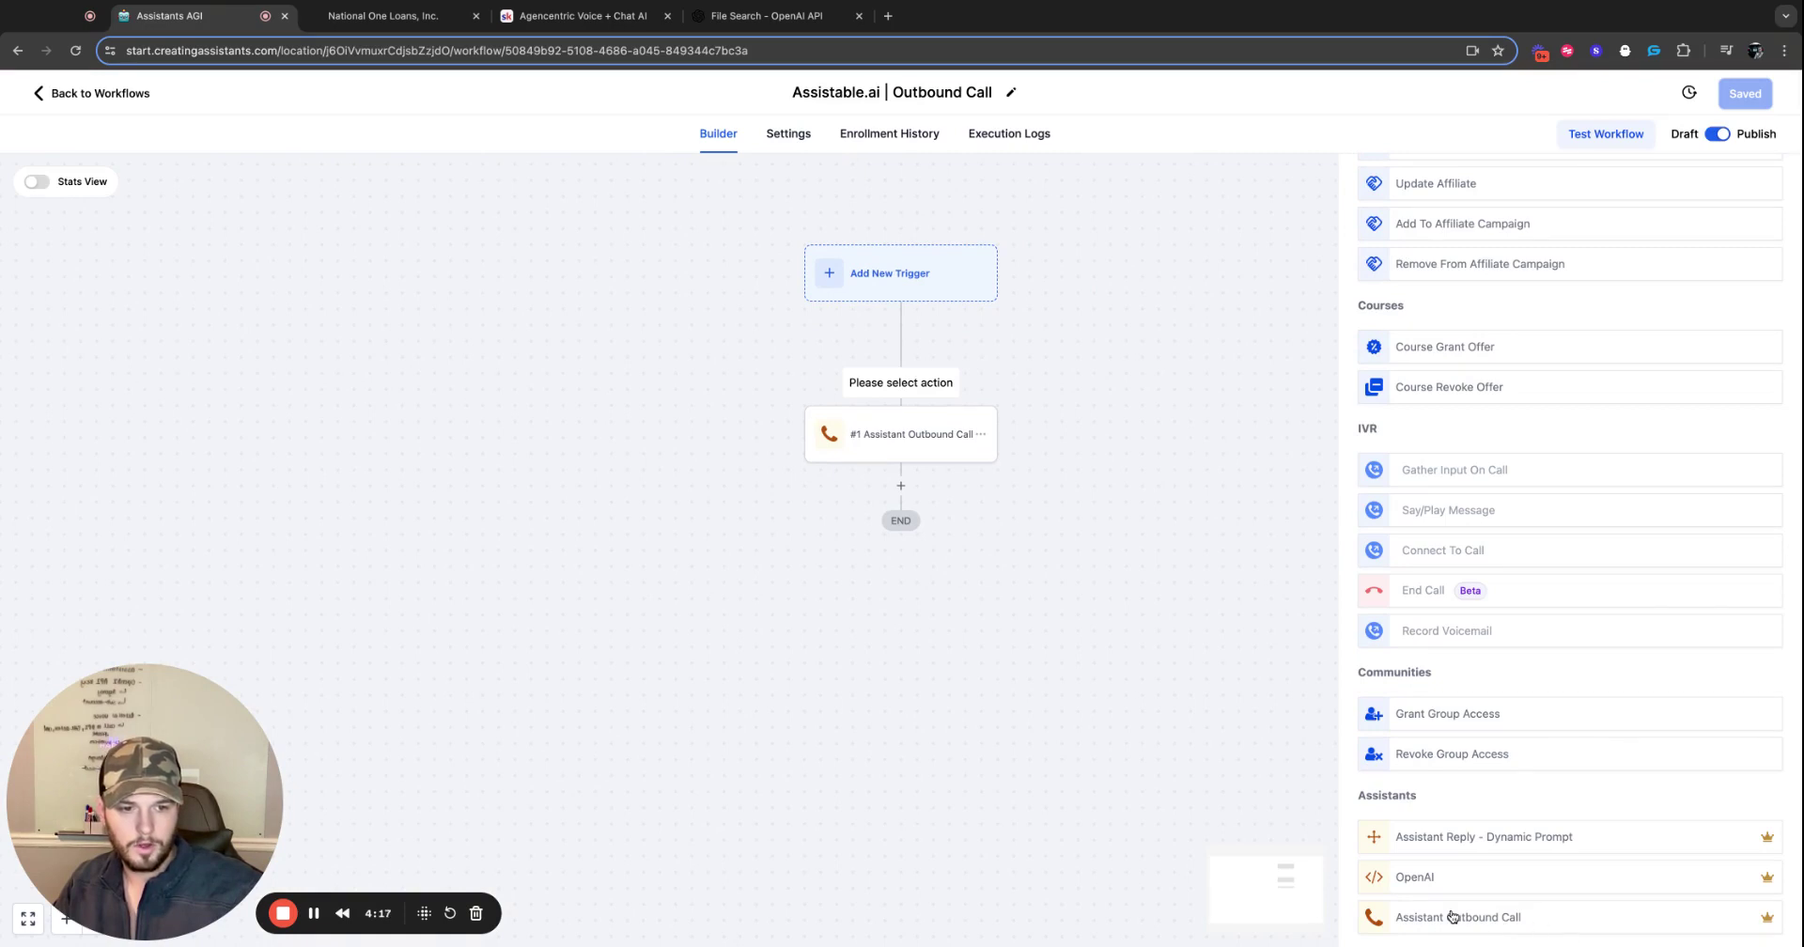
click(866, 492)
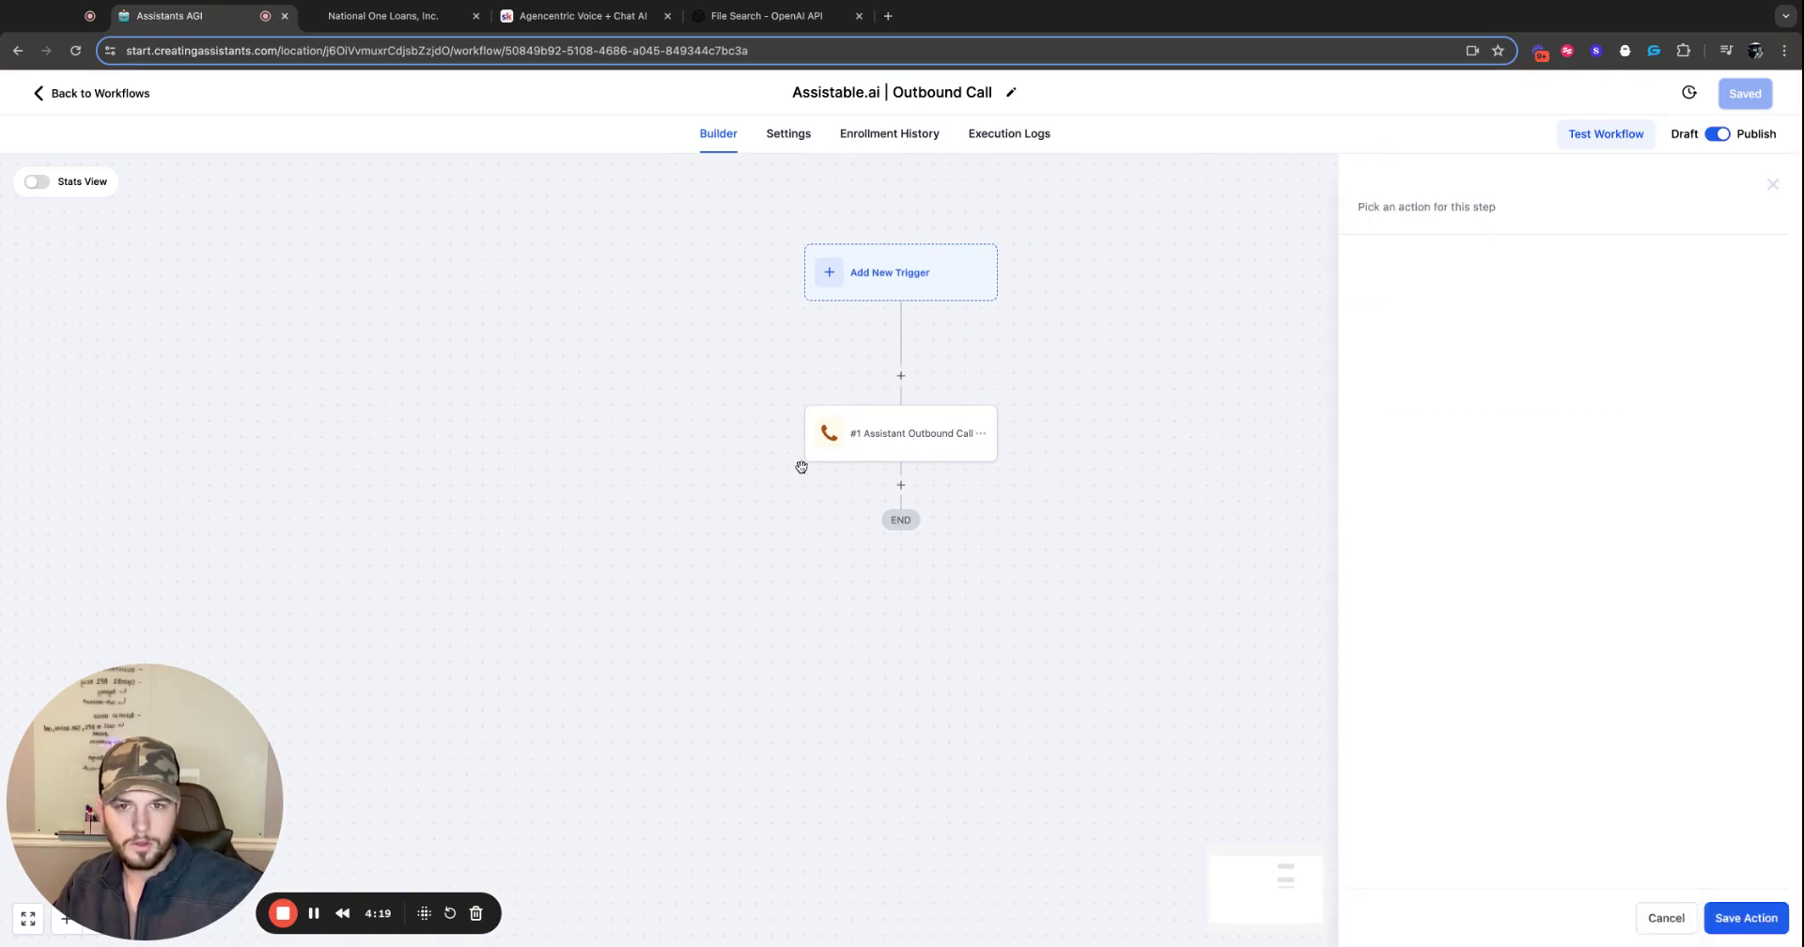
click(901, 375)
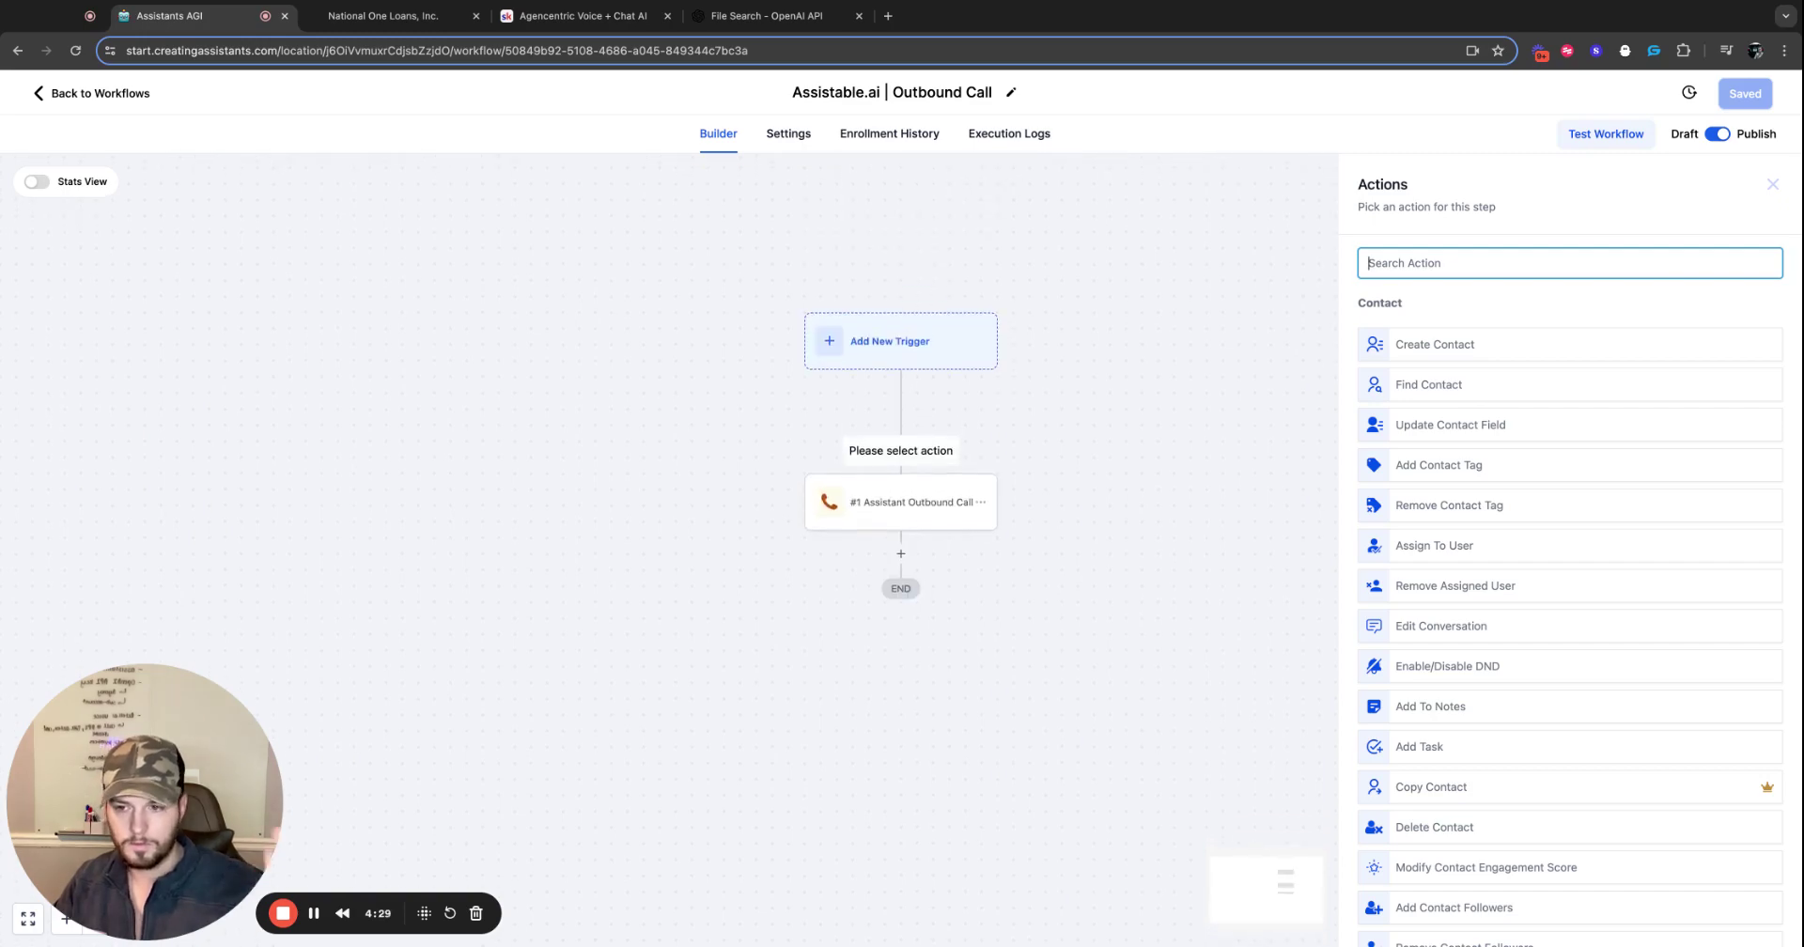
scroll(1452, 684, down, 15)
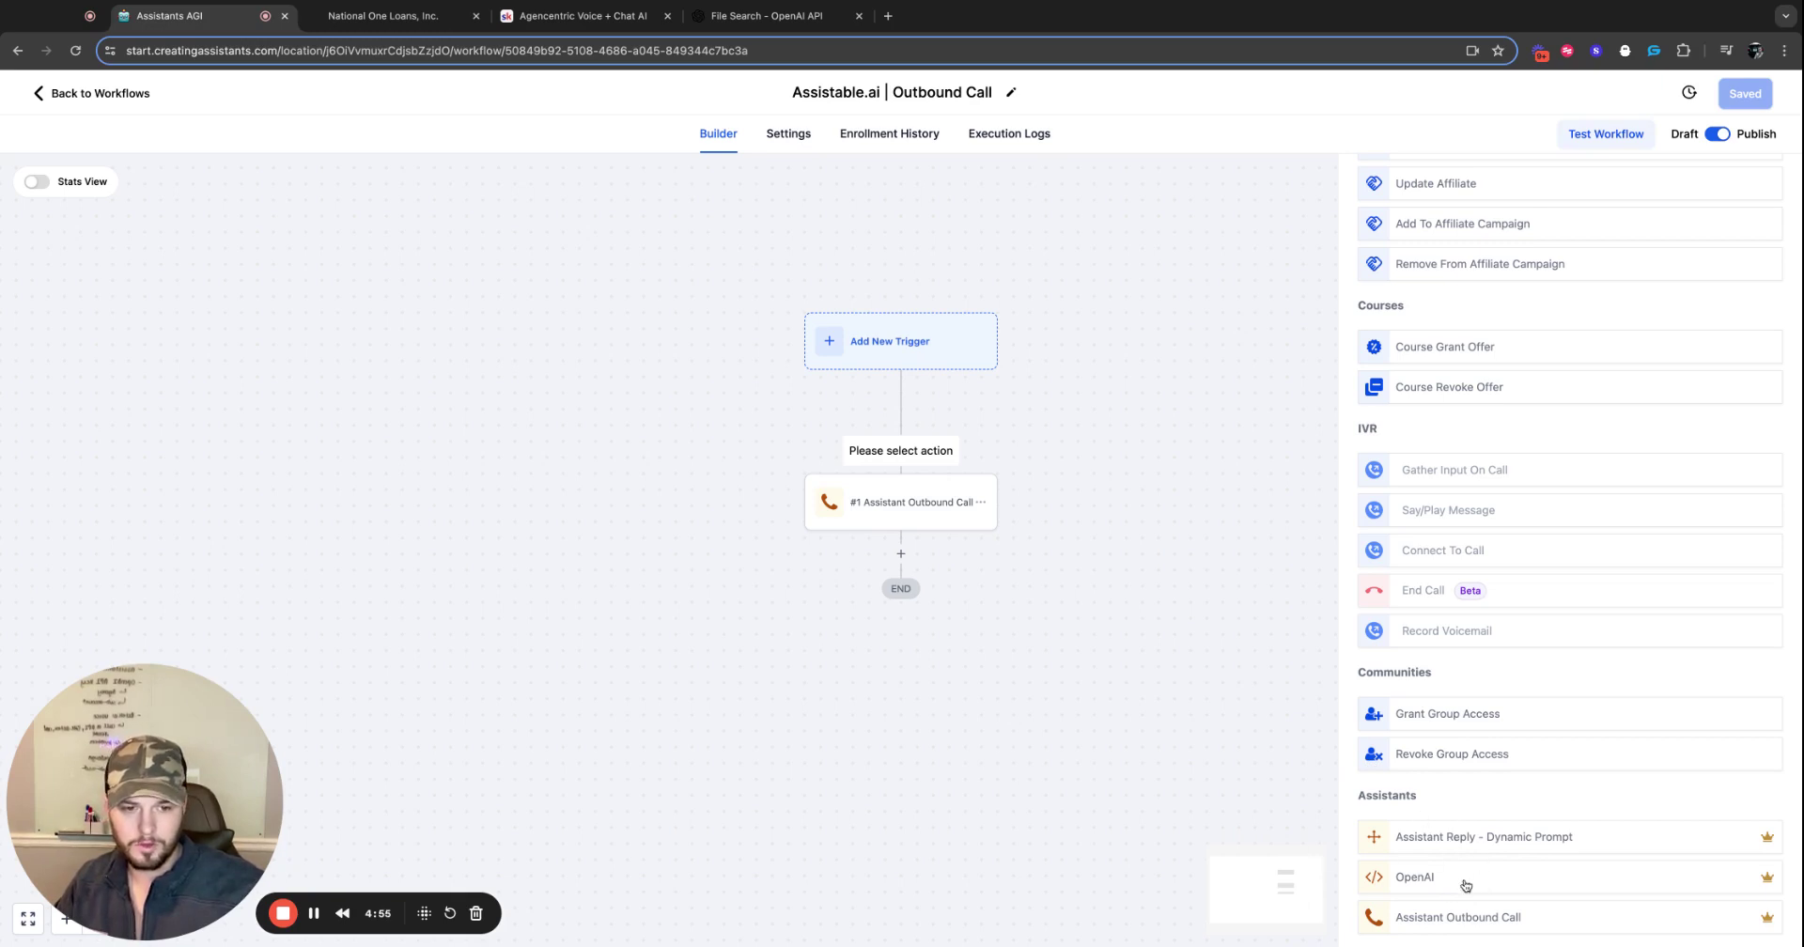
click(1141, 574)
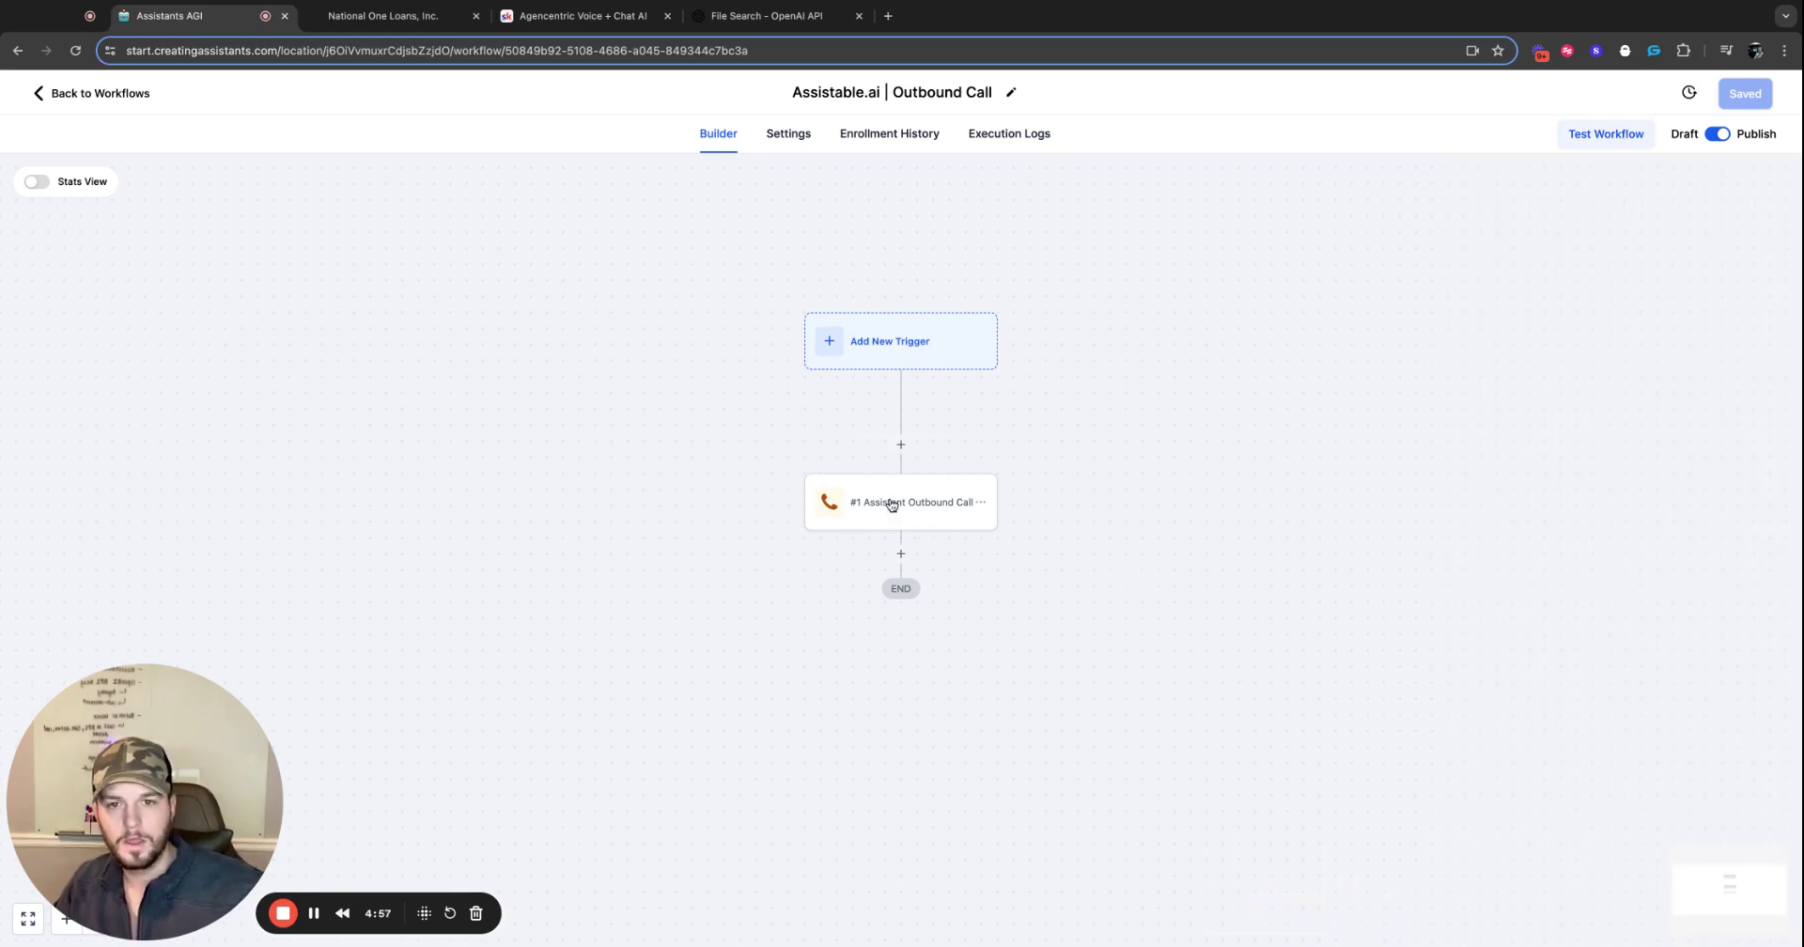
Inspect the Assistant Outbound Call action's assistant ID and intro message, then close its settings without changes.
click(891, 504)
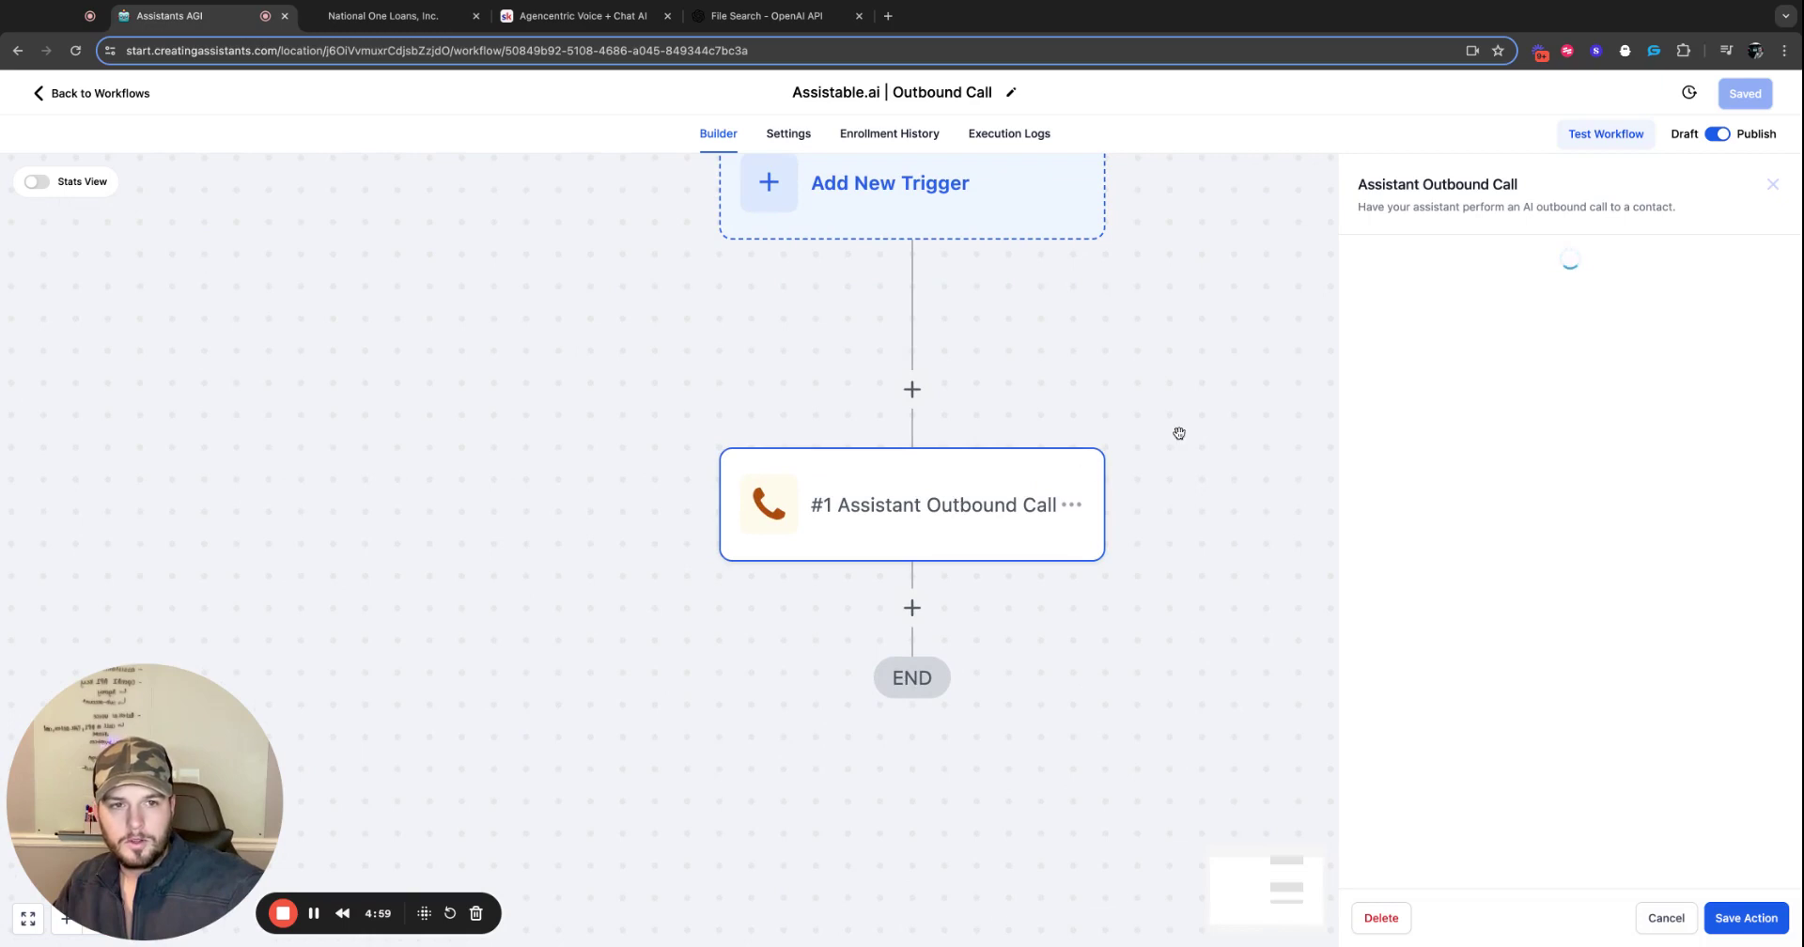
click(1385, 369)
key(shift+Right)
key(shift+Right)
key(shift+Right)
key(shift+Right)
key(shift+Right)
key(shift+Right)
key(shift+Right)
key(shift+Right)
key(shift+Right)
key(shift+Right)
key(shift+Right)
key(shift+Right)
key(shift+Right)
key(shift+Right)
key(shift+Right)
key(shift+Right)
key(shift+Right)
key(shift+Right)
key(shift+Right)
key(shift+Right)
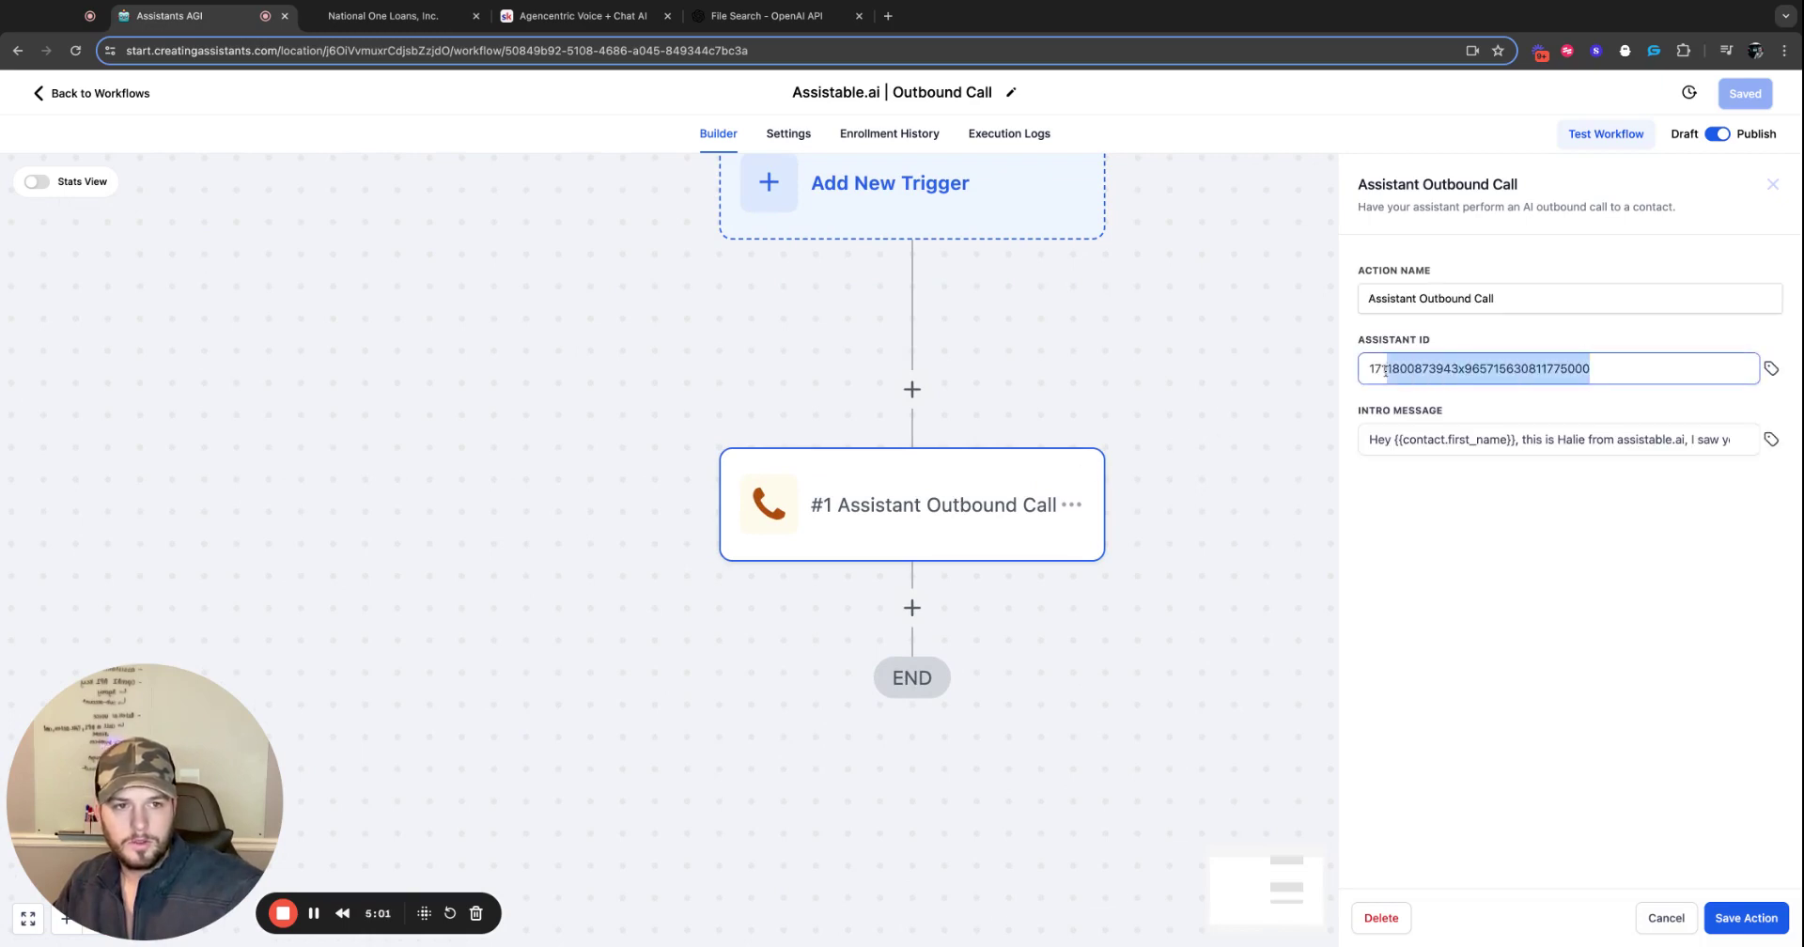
click(1584, 433)
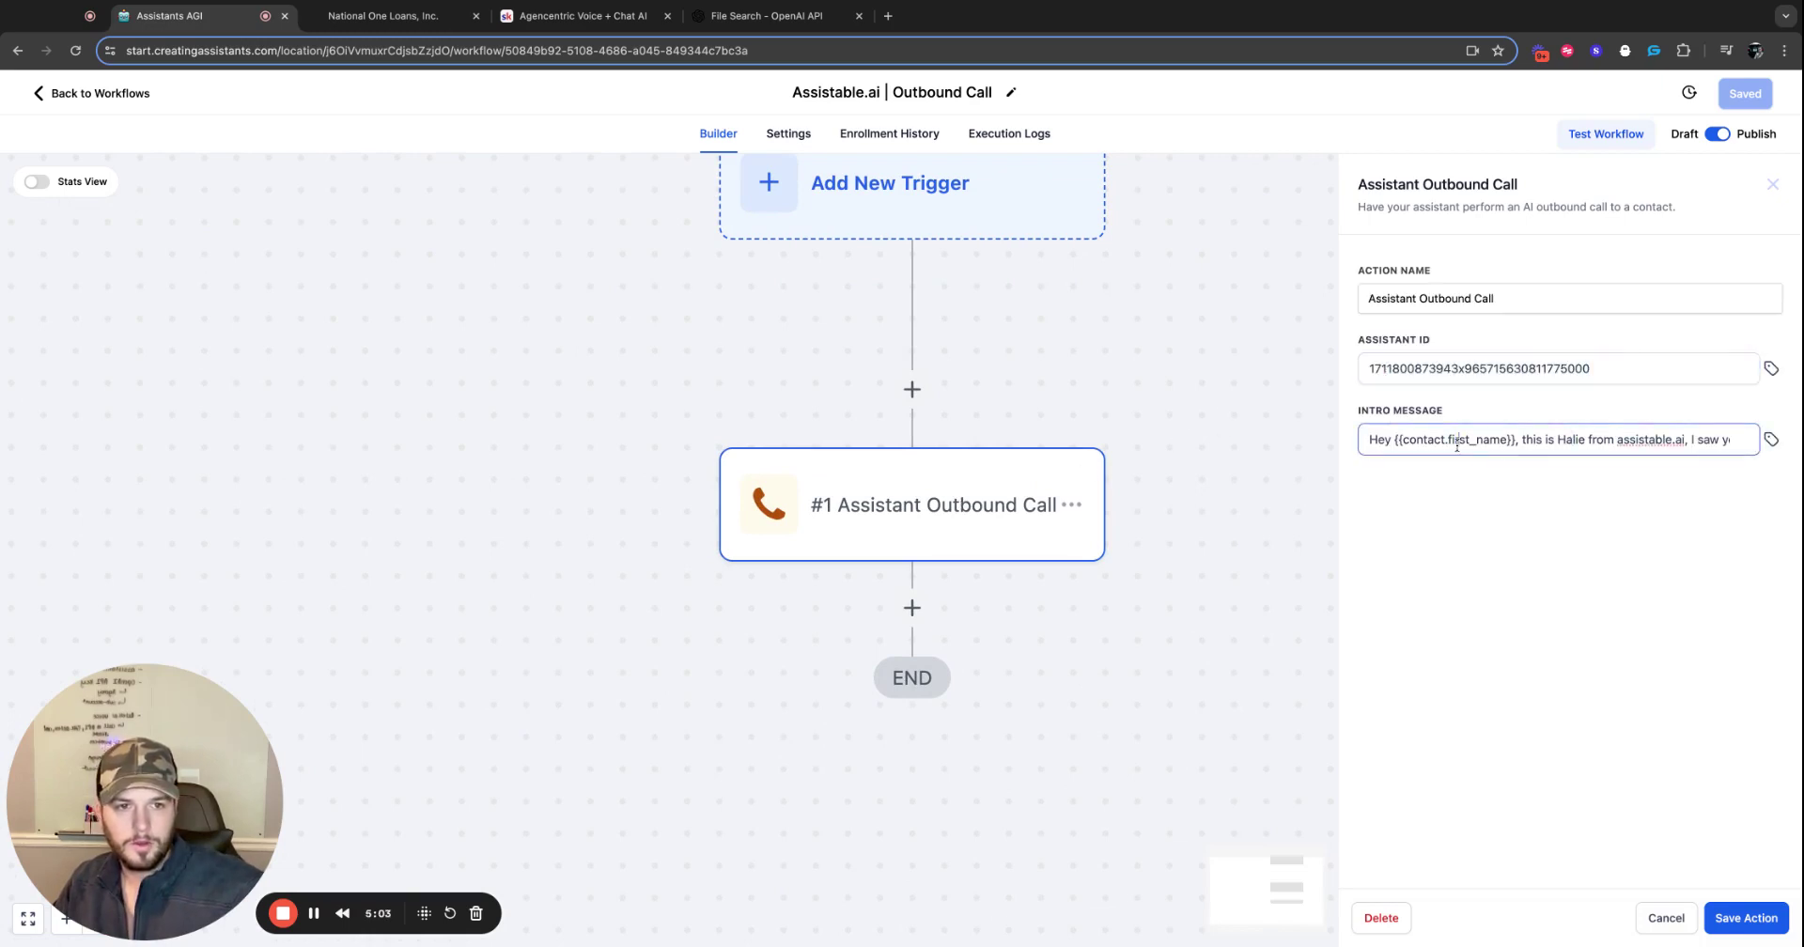
triple_click(1456, 448)
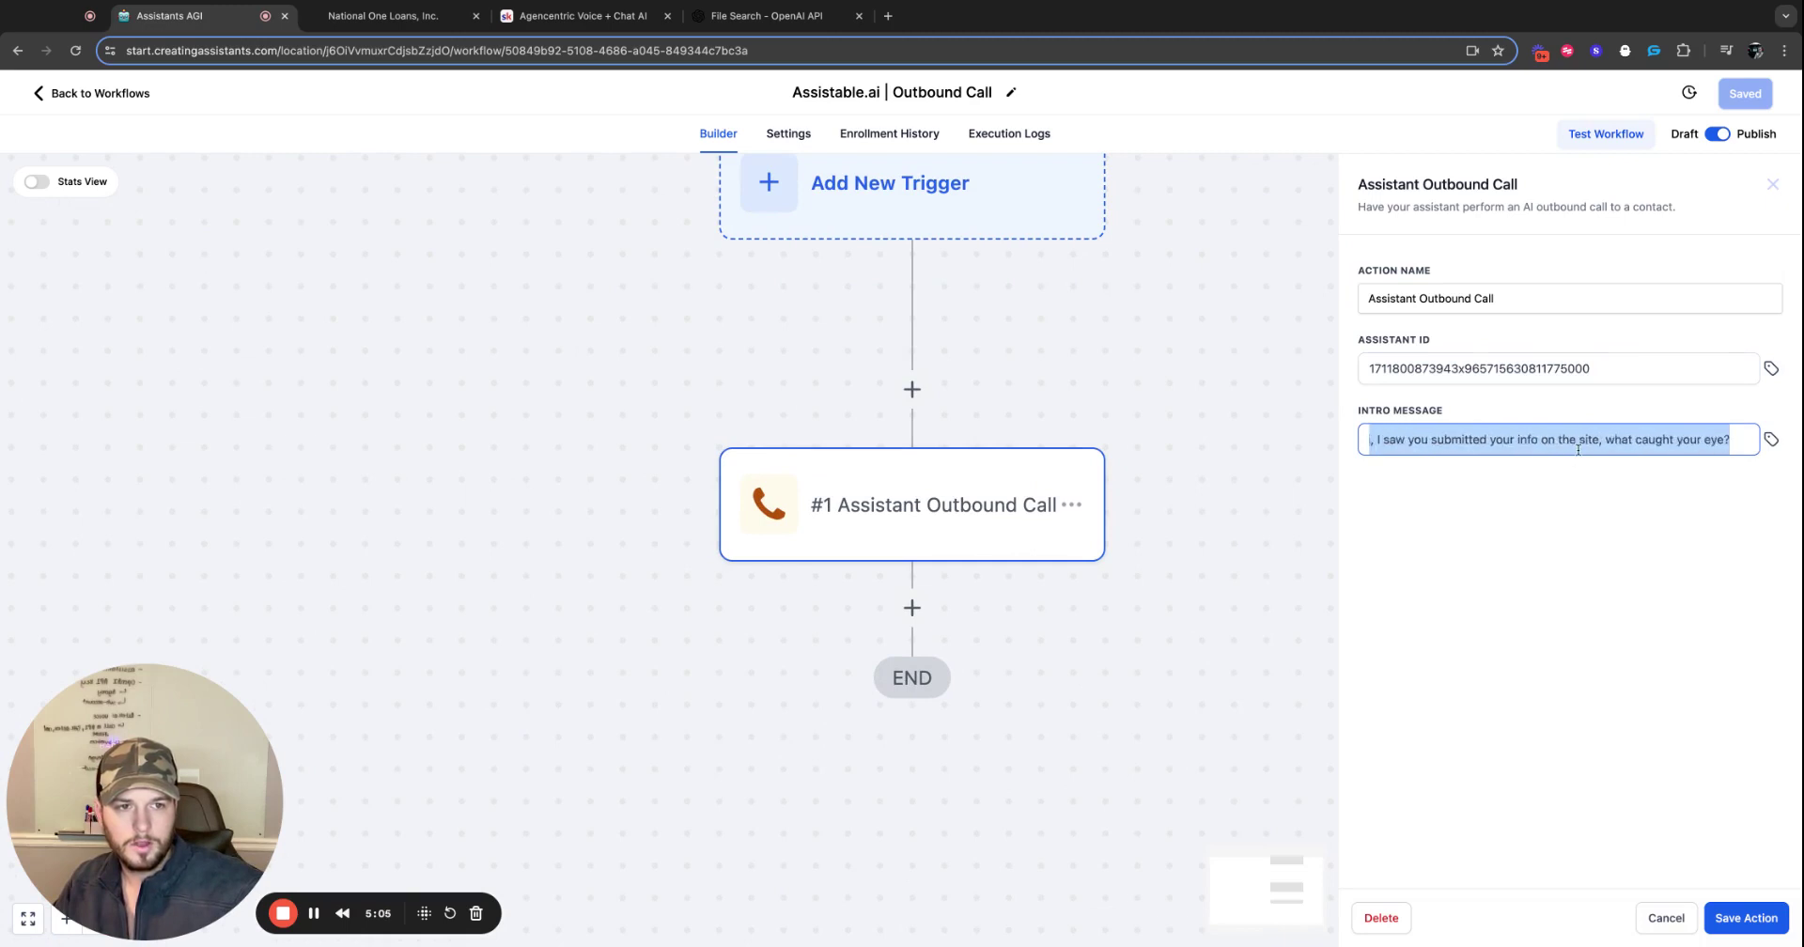
click(1195, 491)
click(1716, 185)
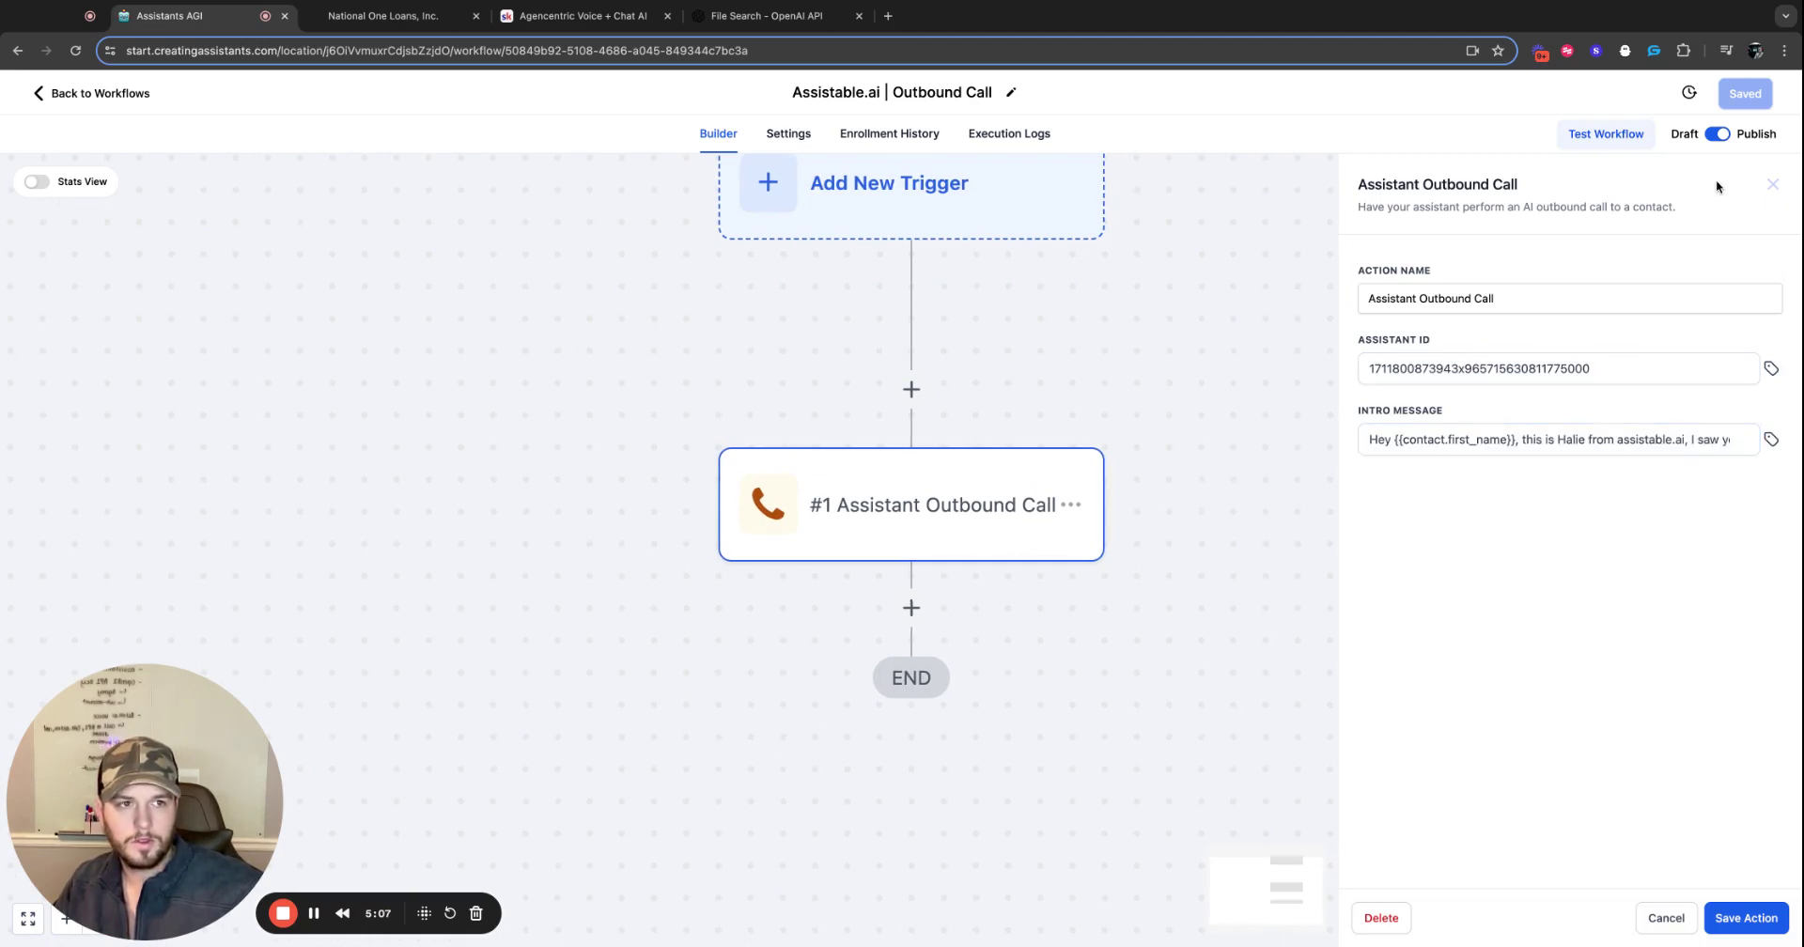
click(1775, 184)
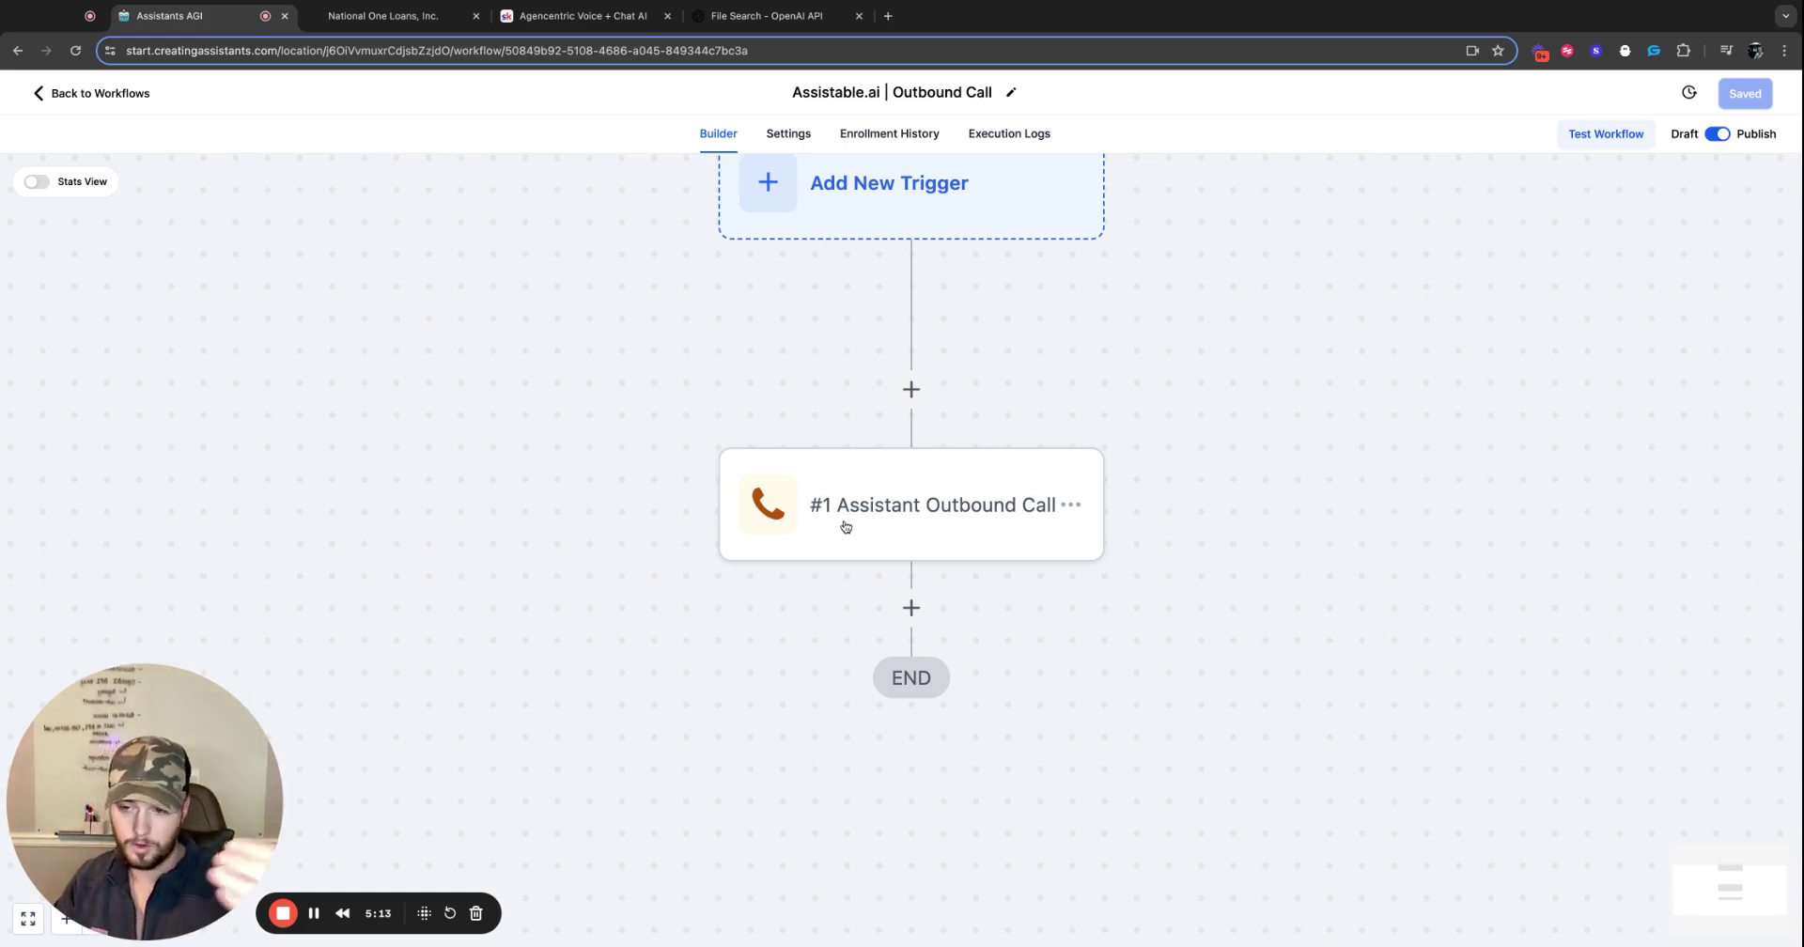
Leave the Outbound Call workflow and return to the workflow list.
scroll(1156, 499, down, 2)
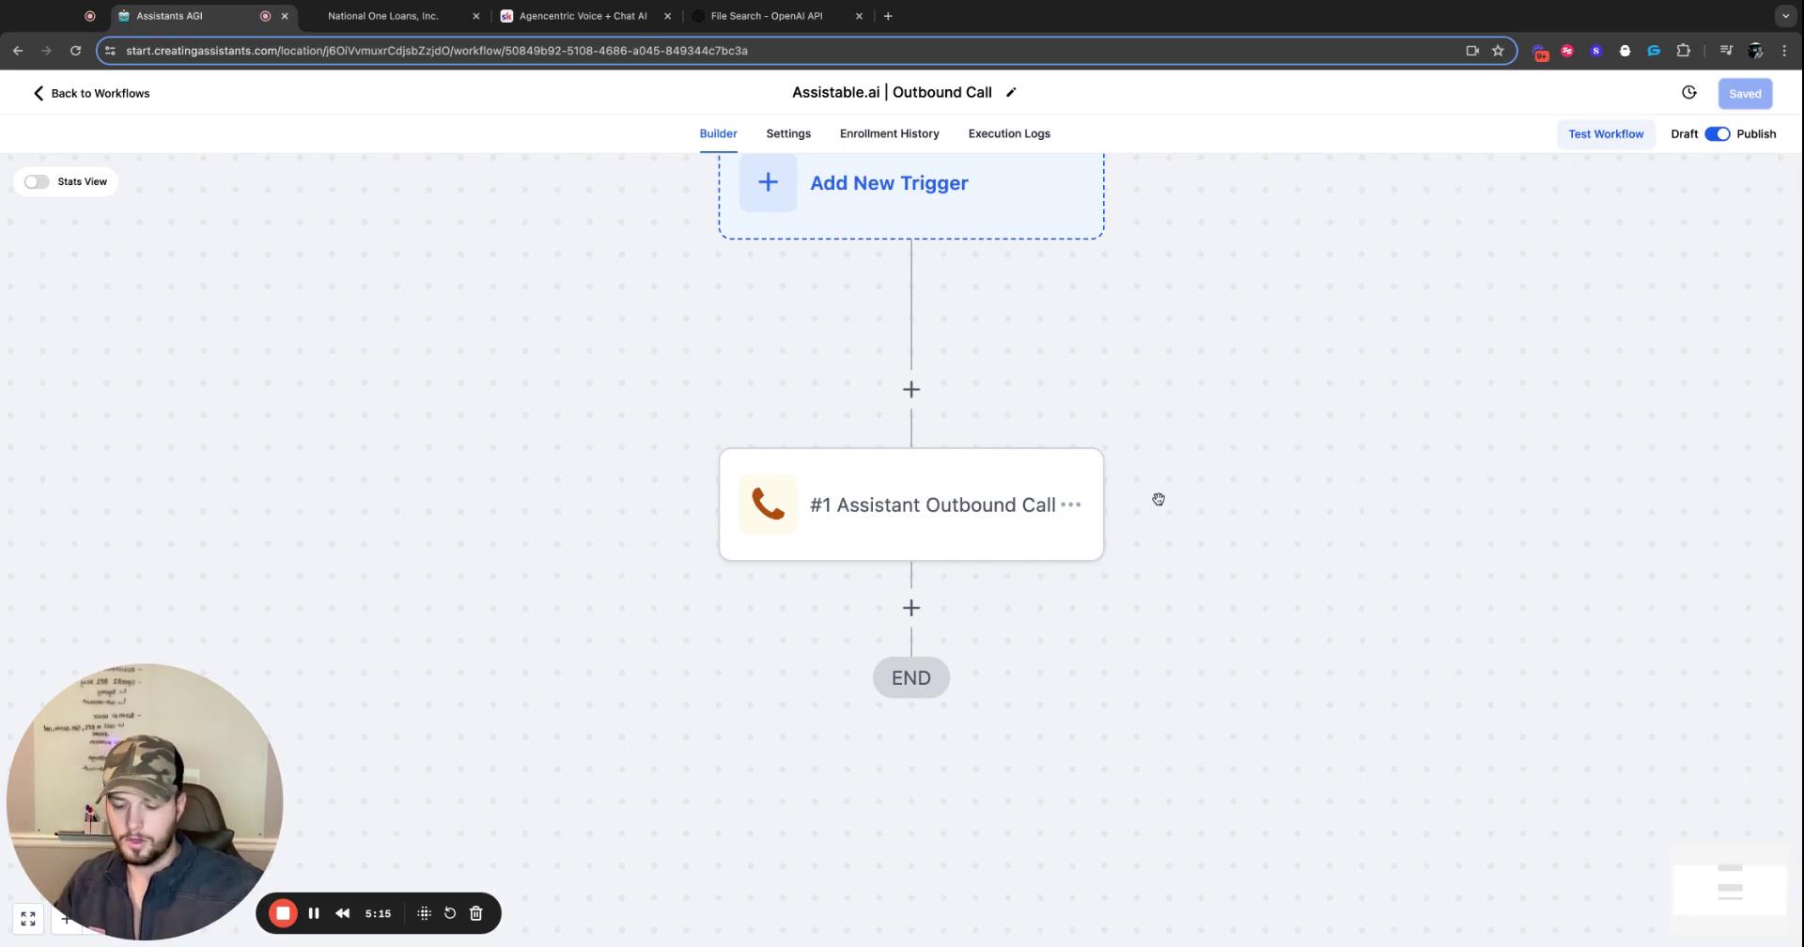
scroll(1156, 499, up, 3)
scroll(1156, 499, down, 3)
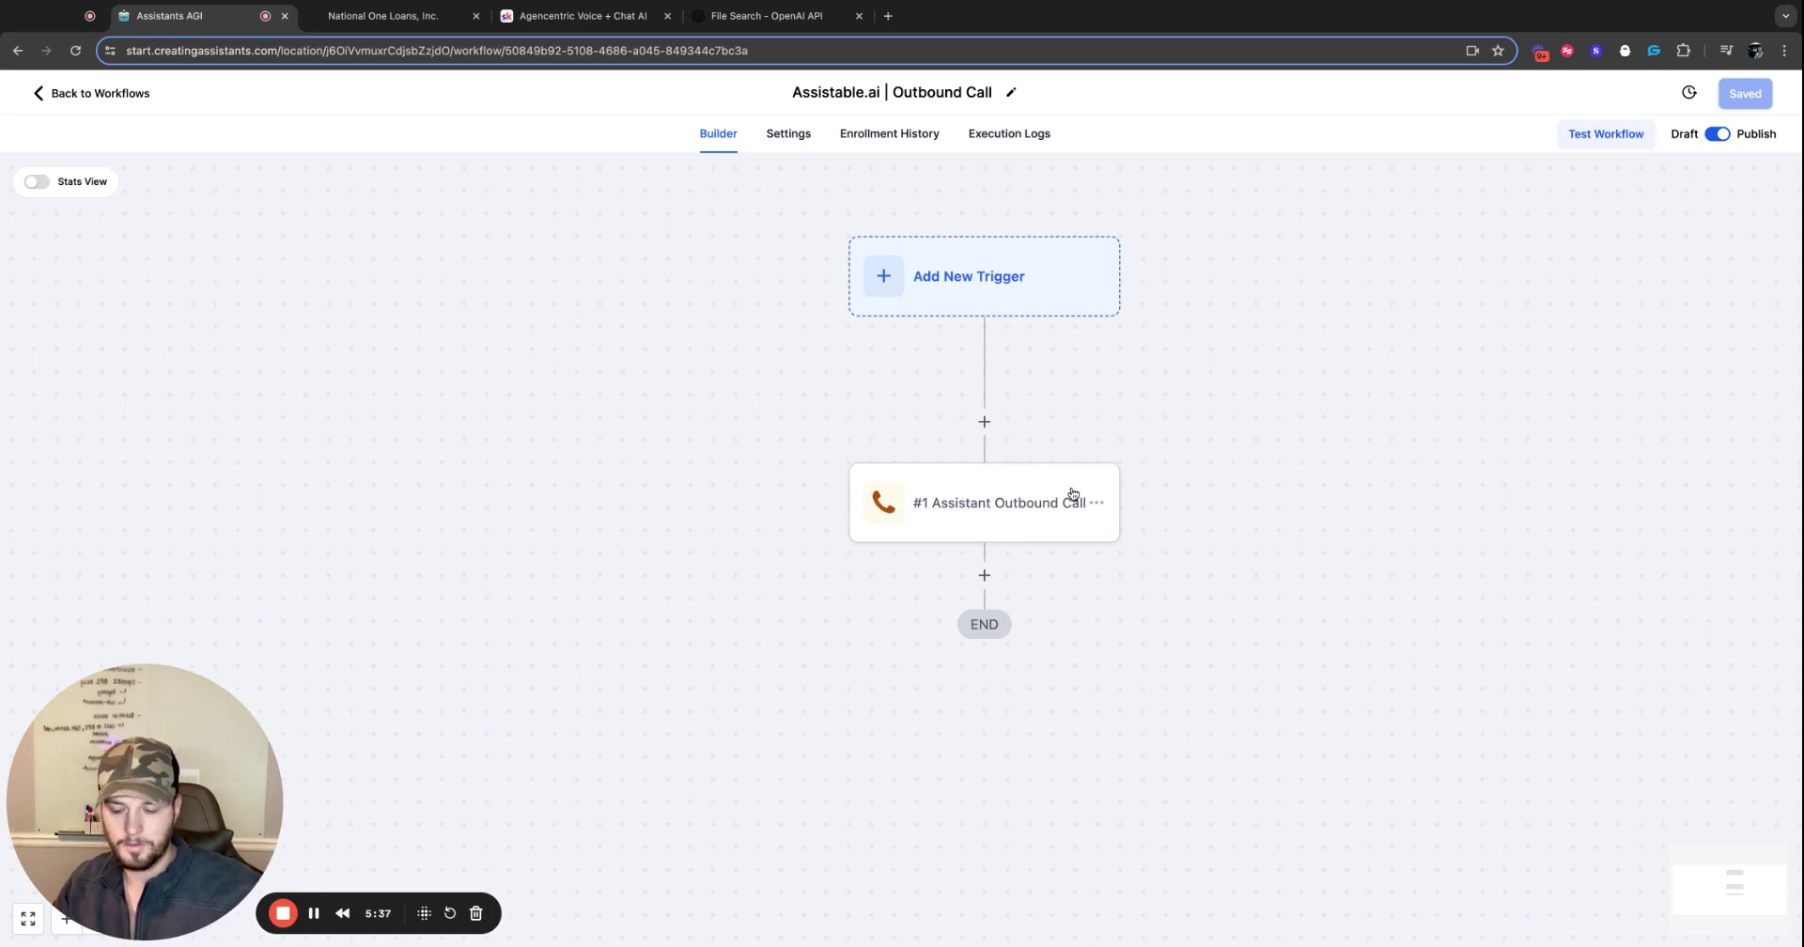
scroll(1113, 493, up, 1)
scroll(1114, 494, down, 2)
drag(1249, 508, 1172, 504)
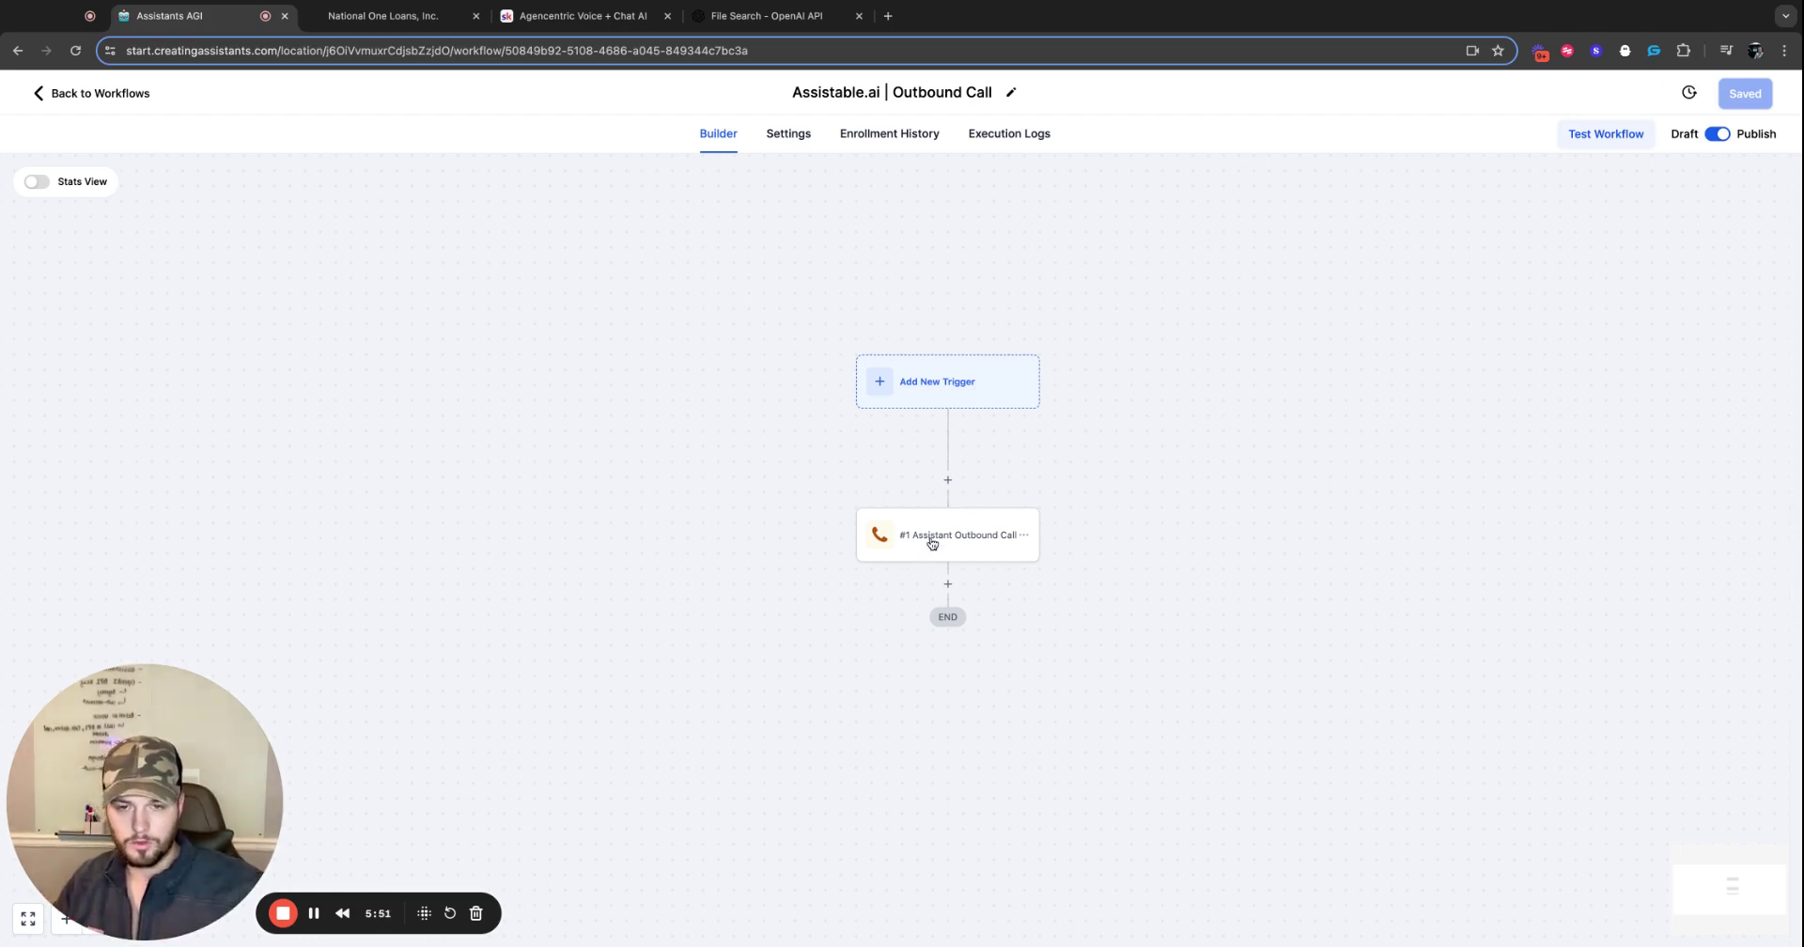
click(64, 97)
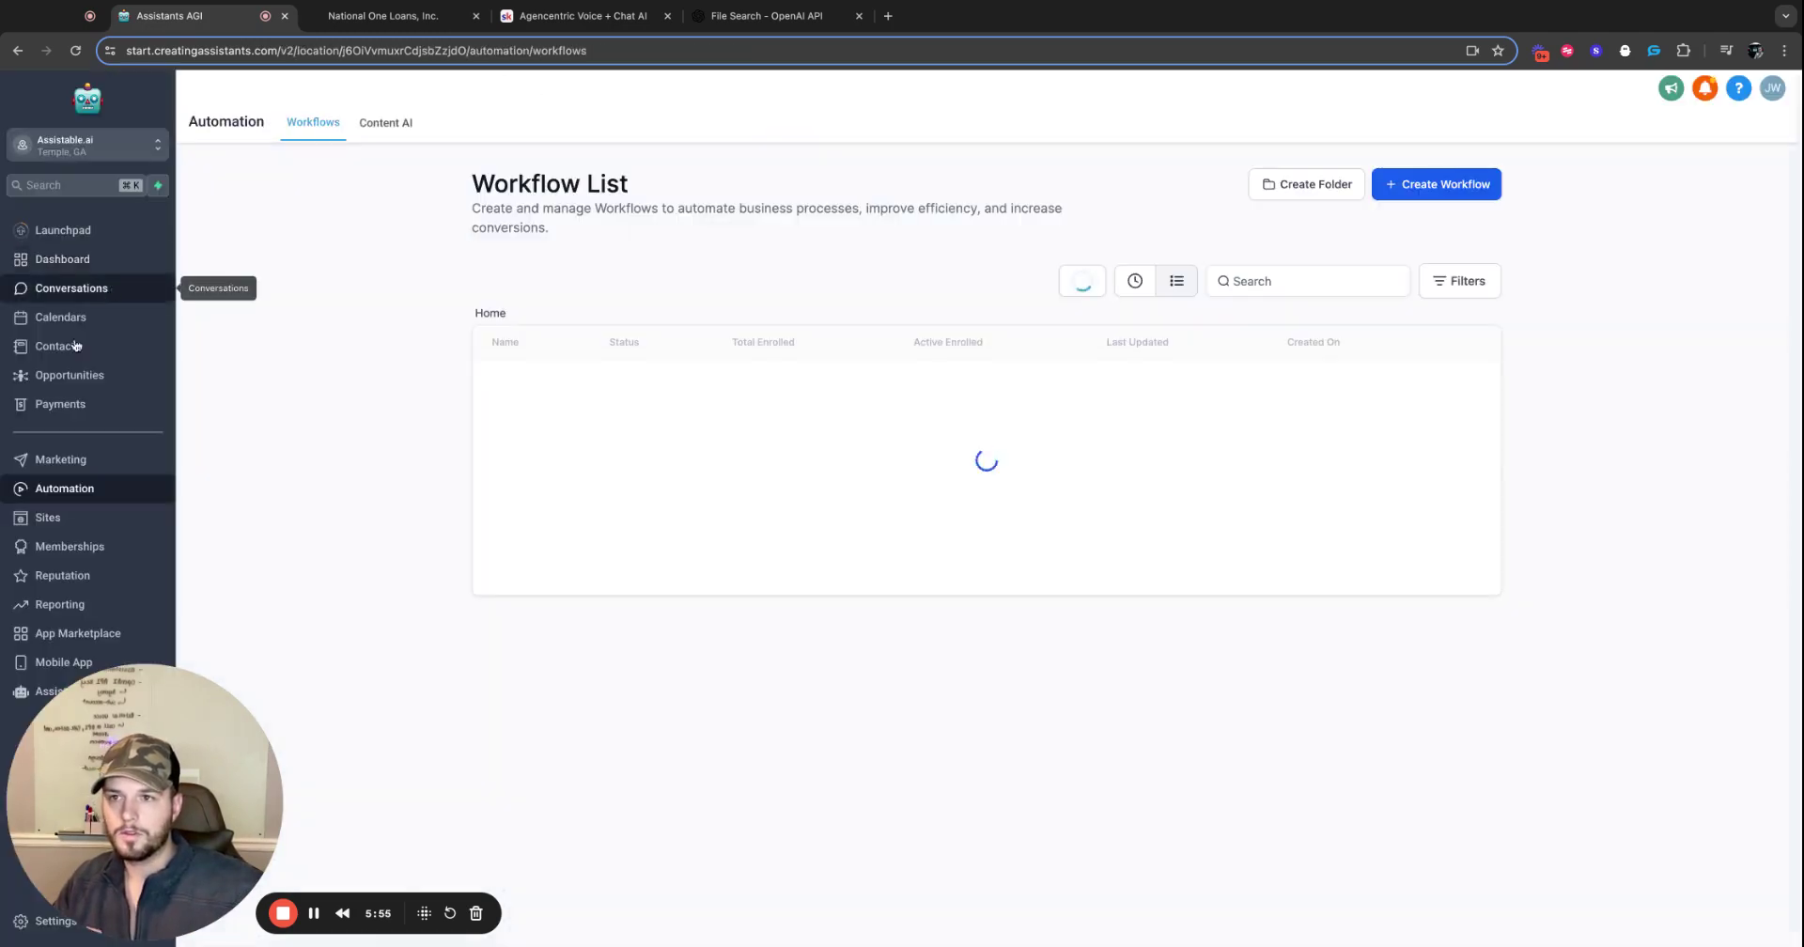
Search the contacts by the contact's first name and open the notes in the first matching record.
click(74, 348)
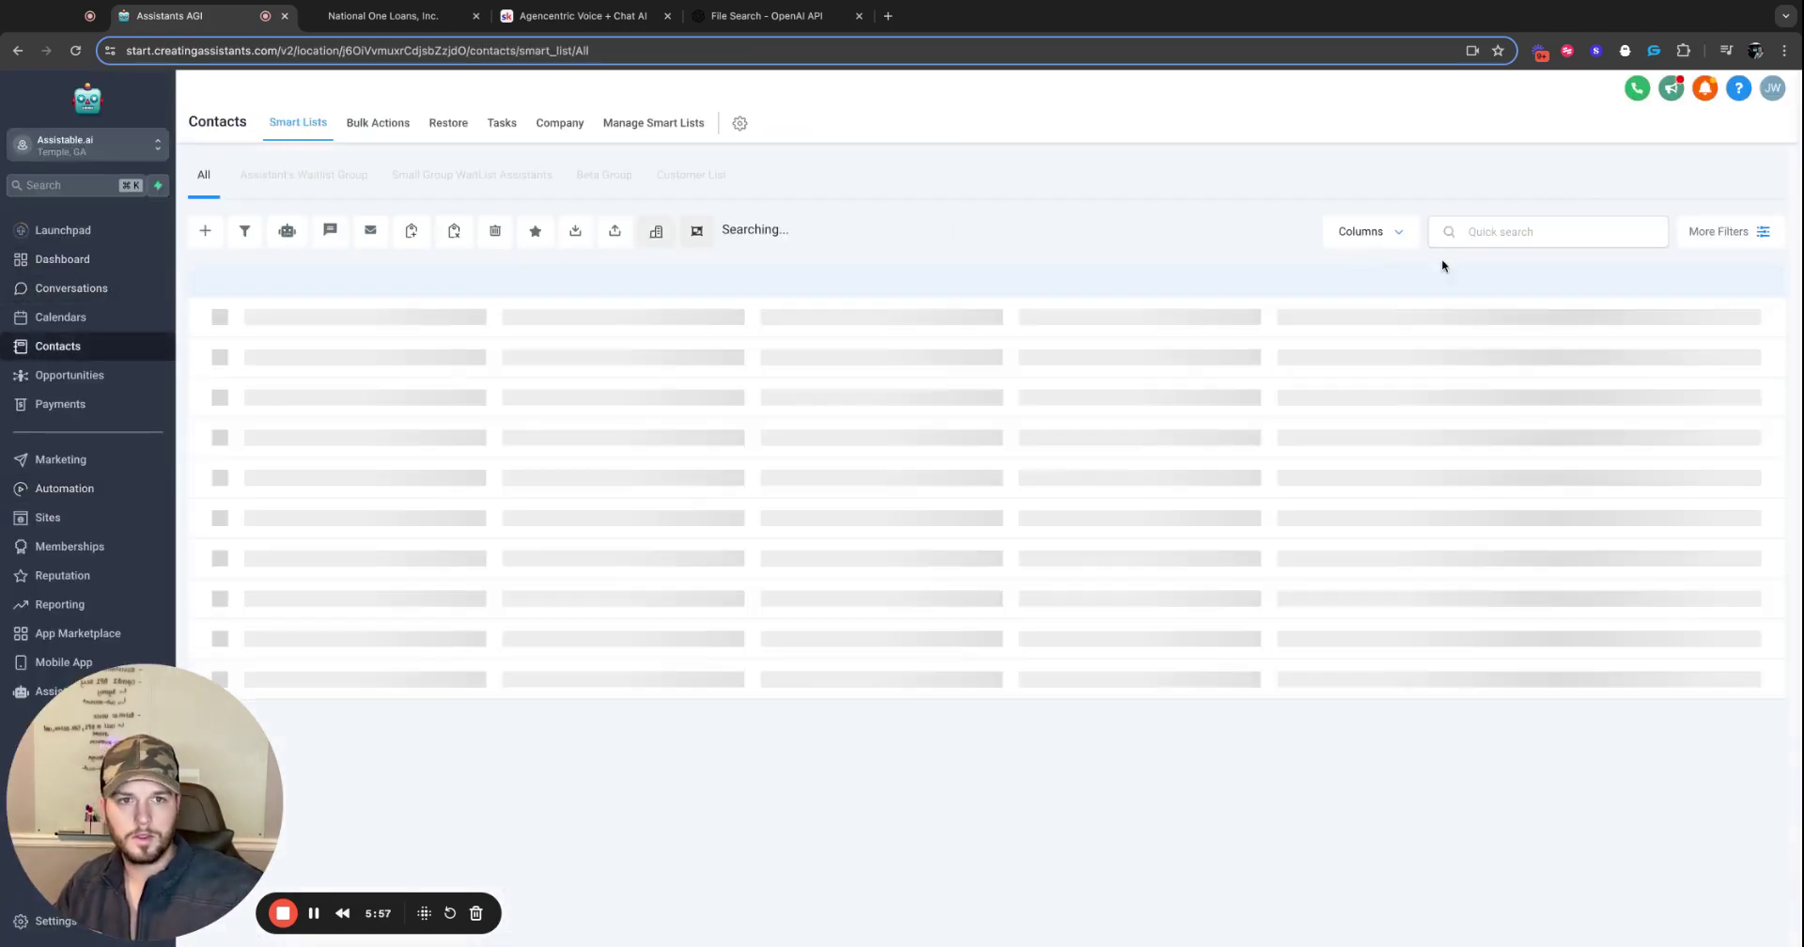
text(jorden)
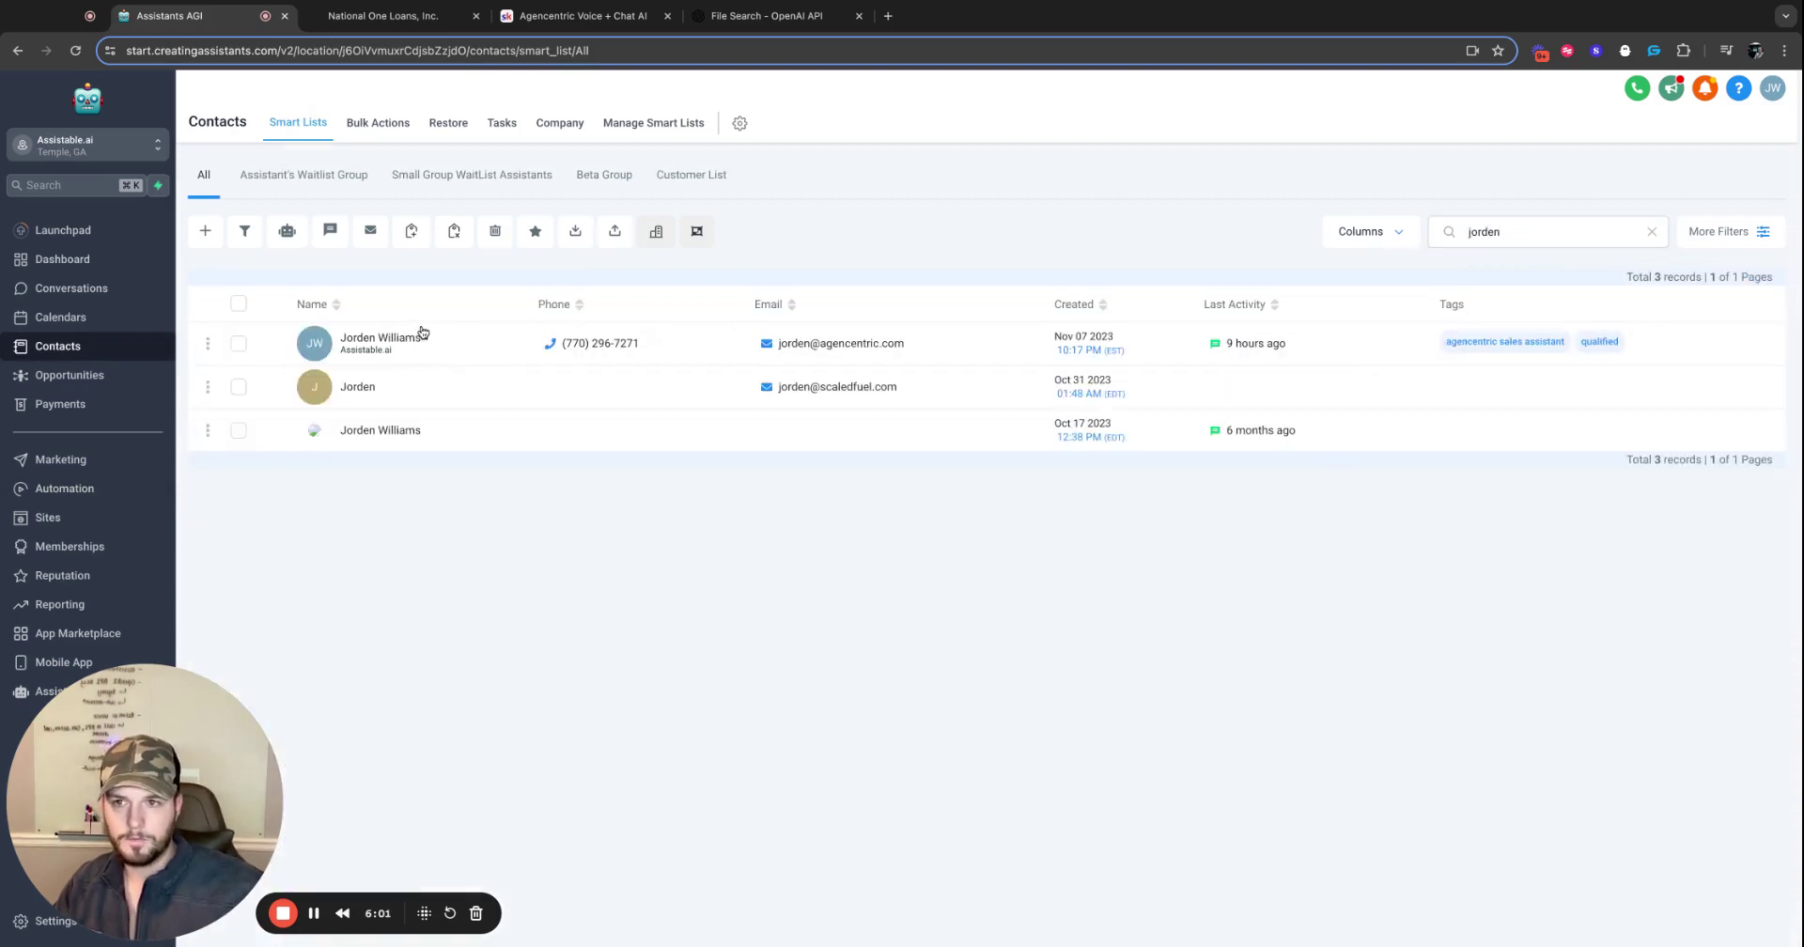
click(411, 338)
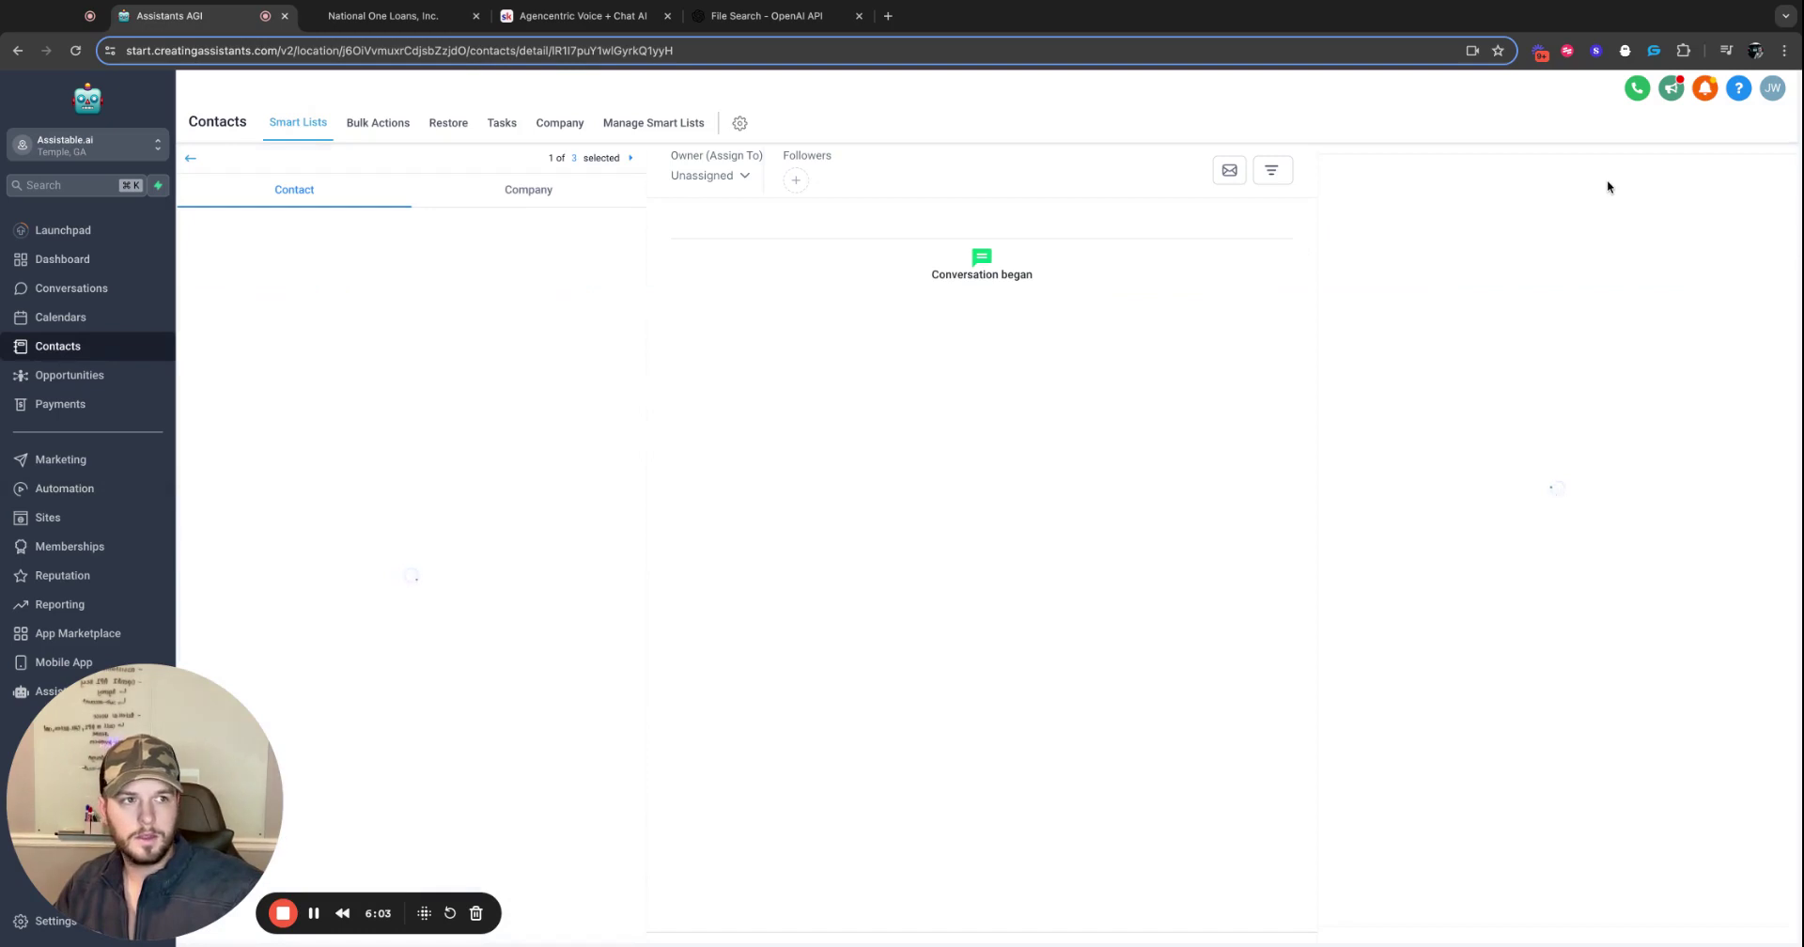
click(1522, 180)
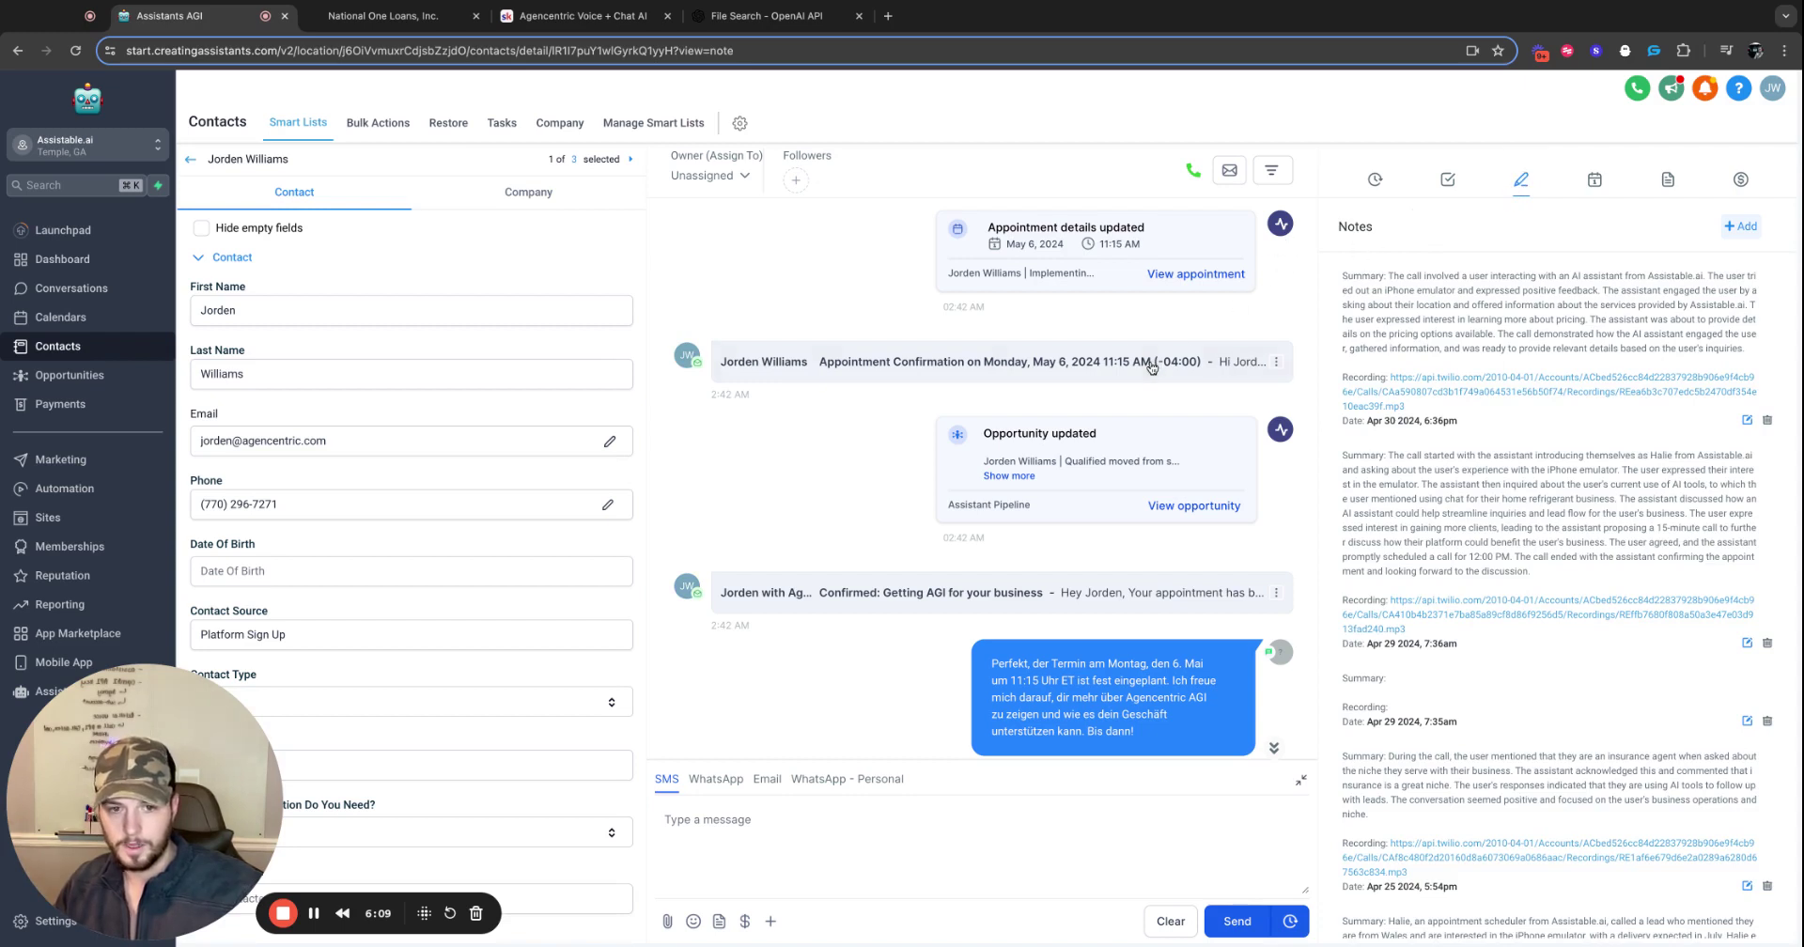
Examine the call summary and recording link in the contact's Apr 30 2024 note.
scroll(1151, 357, up, 1)
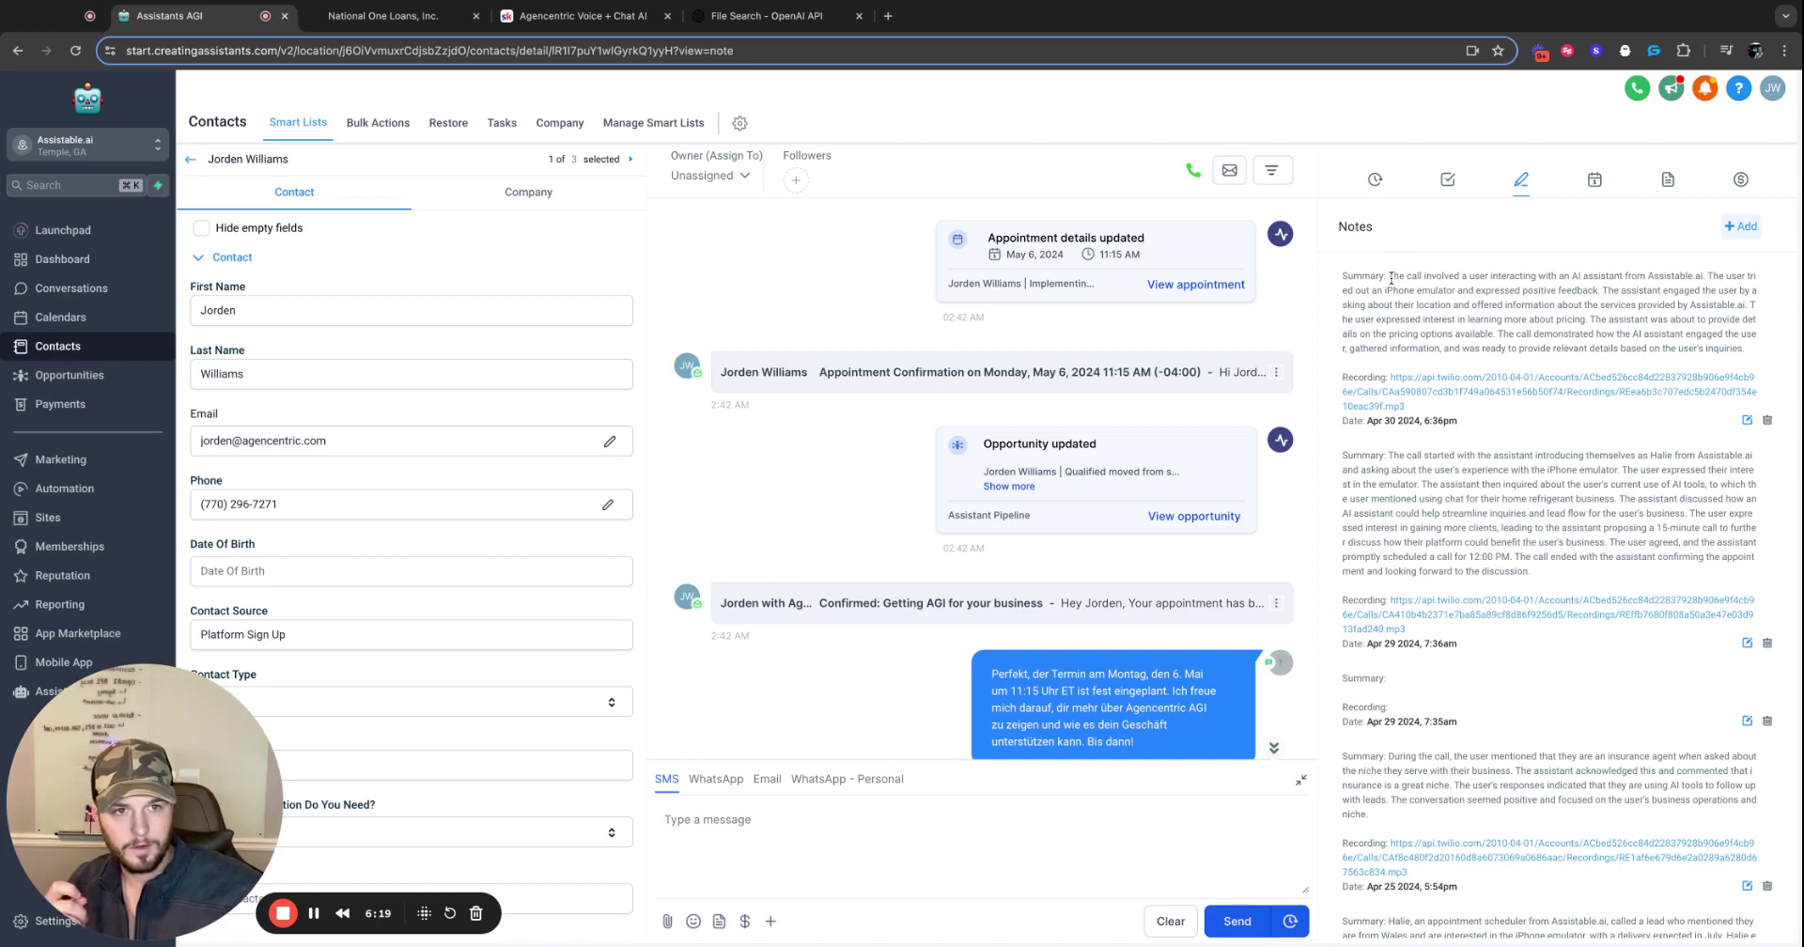
drag(1390, 275, 1745, 349)
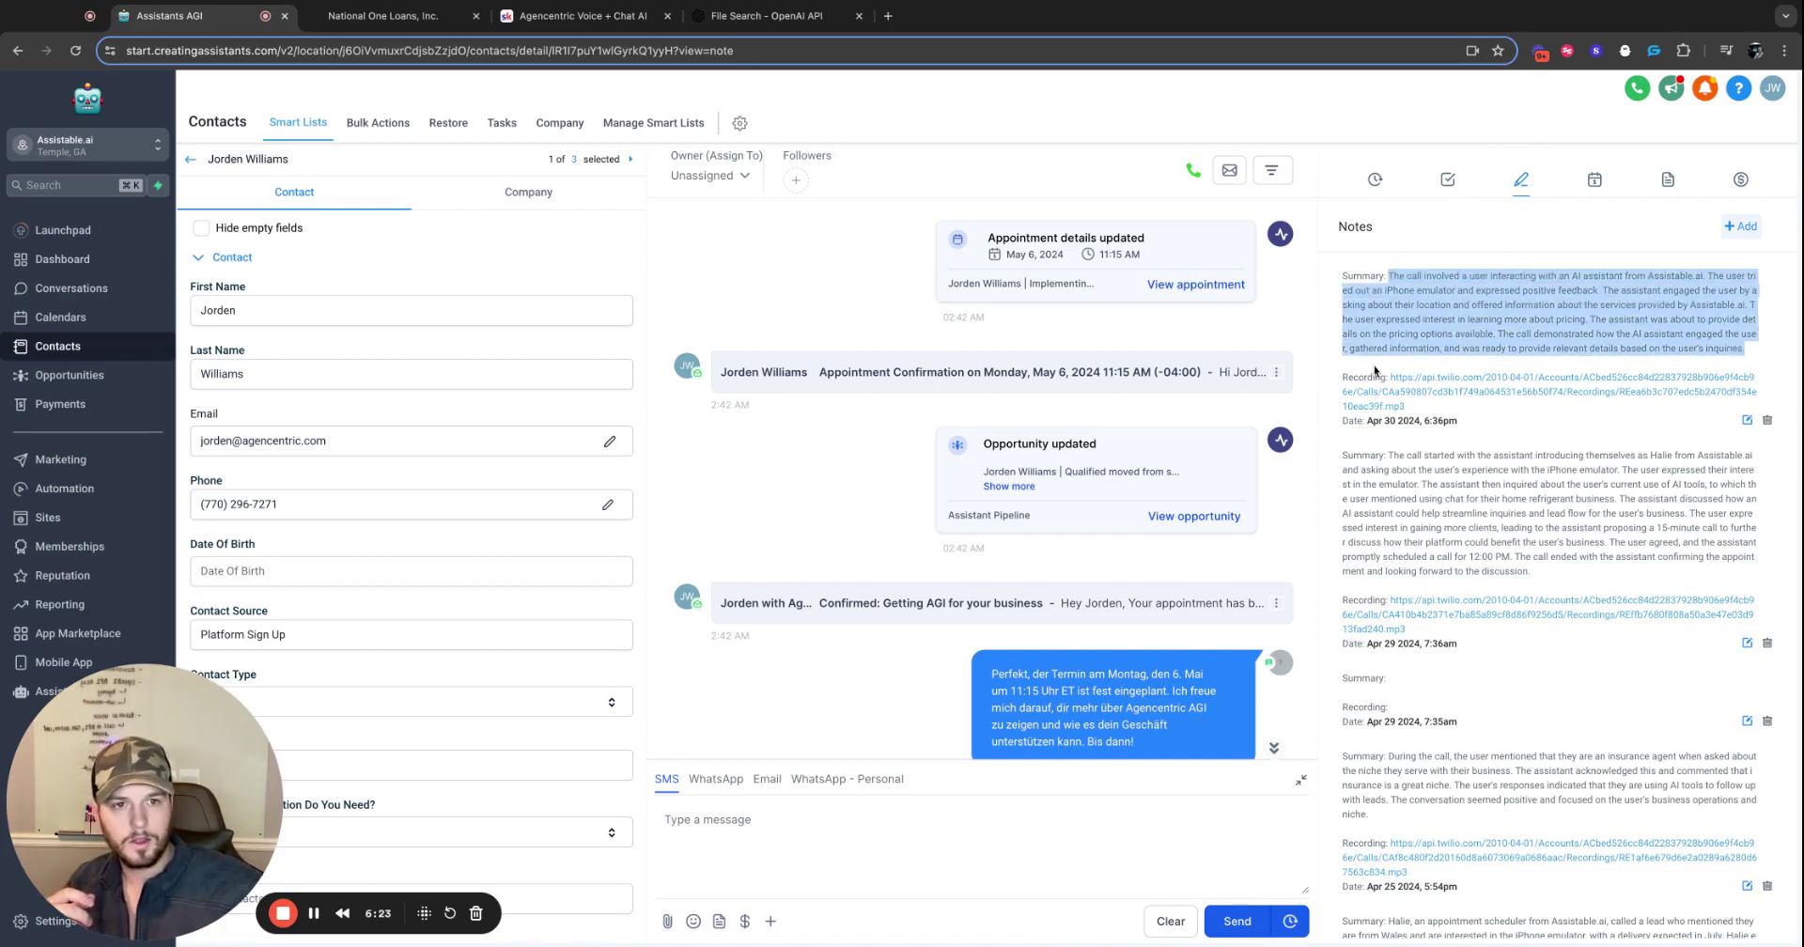
drag(1374, 375, 1343, 275)
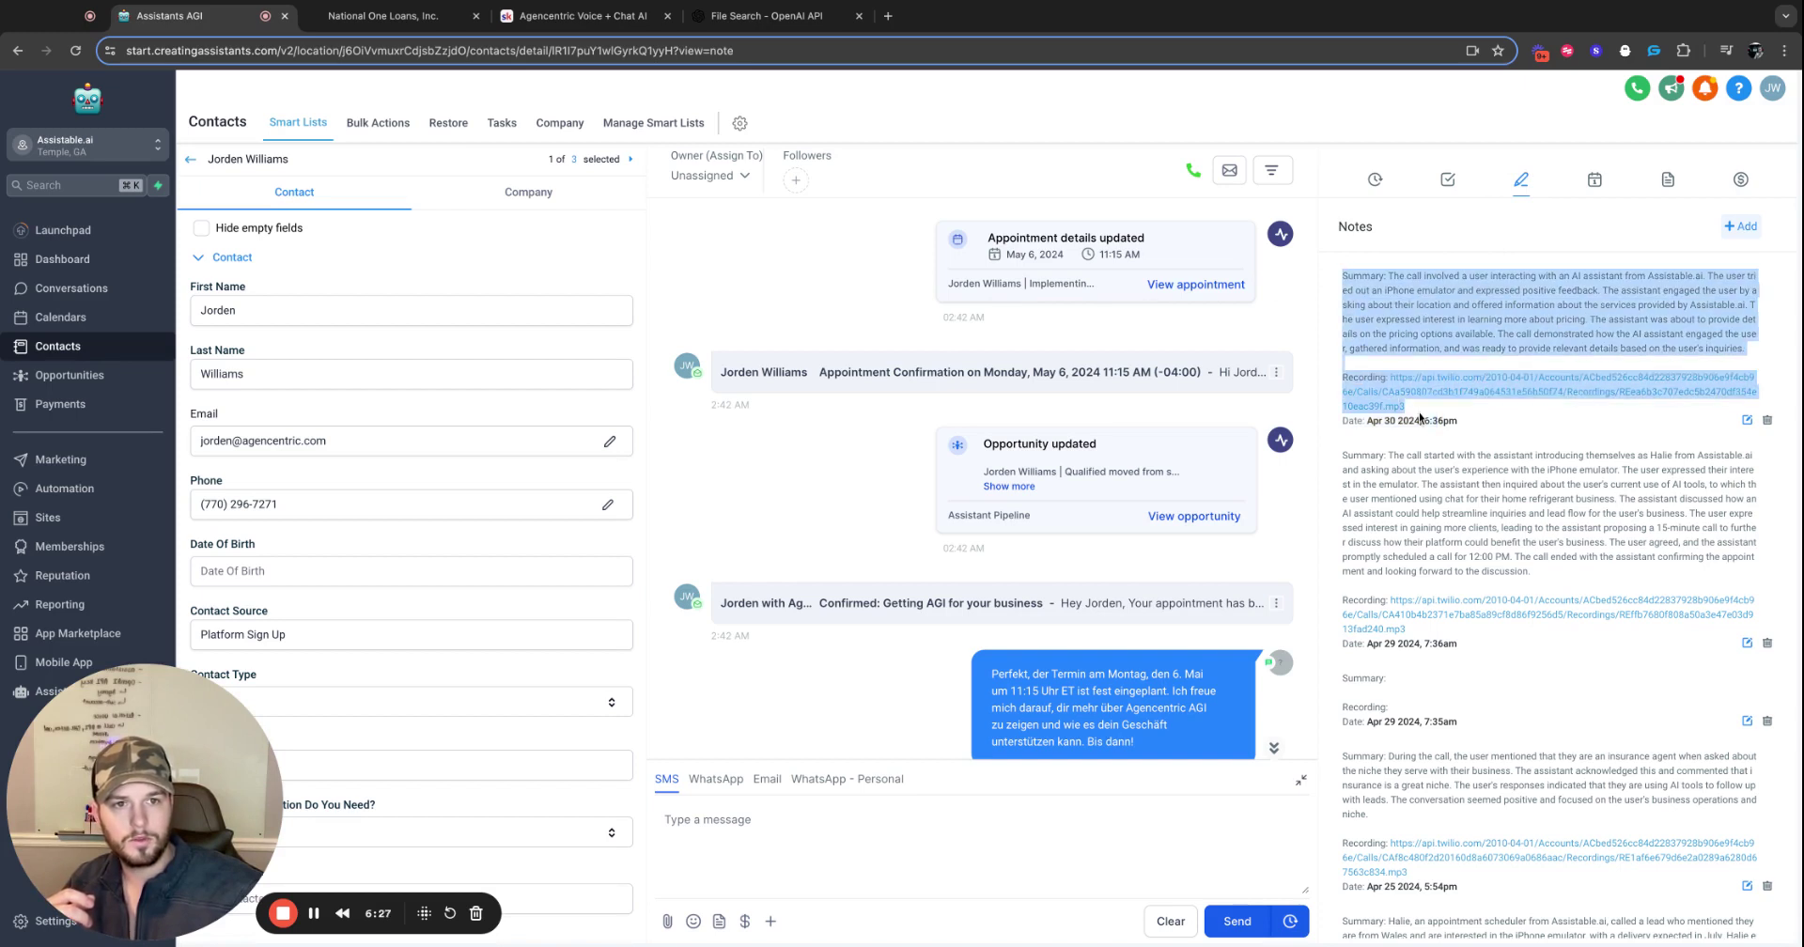
double_click(1394, 291)
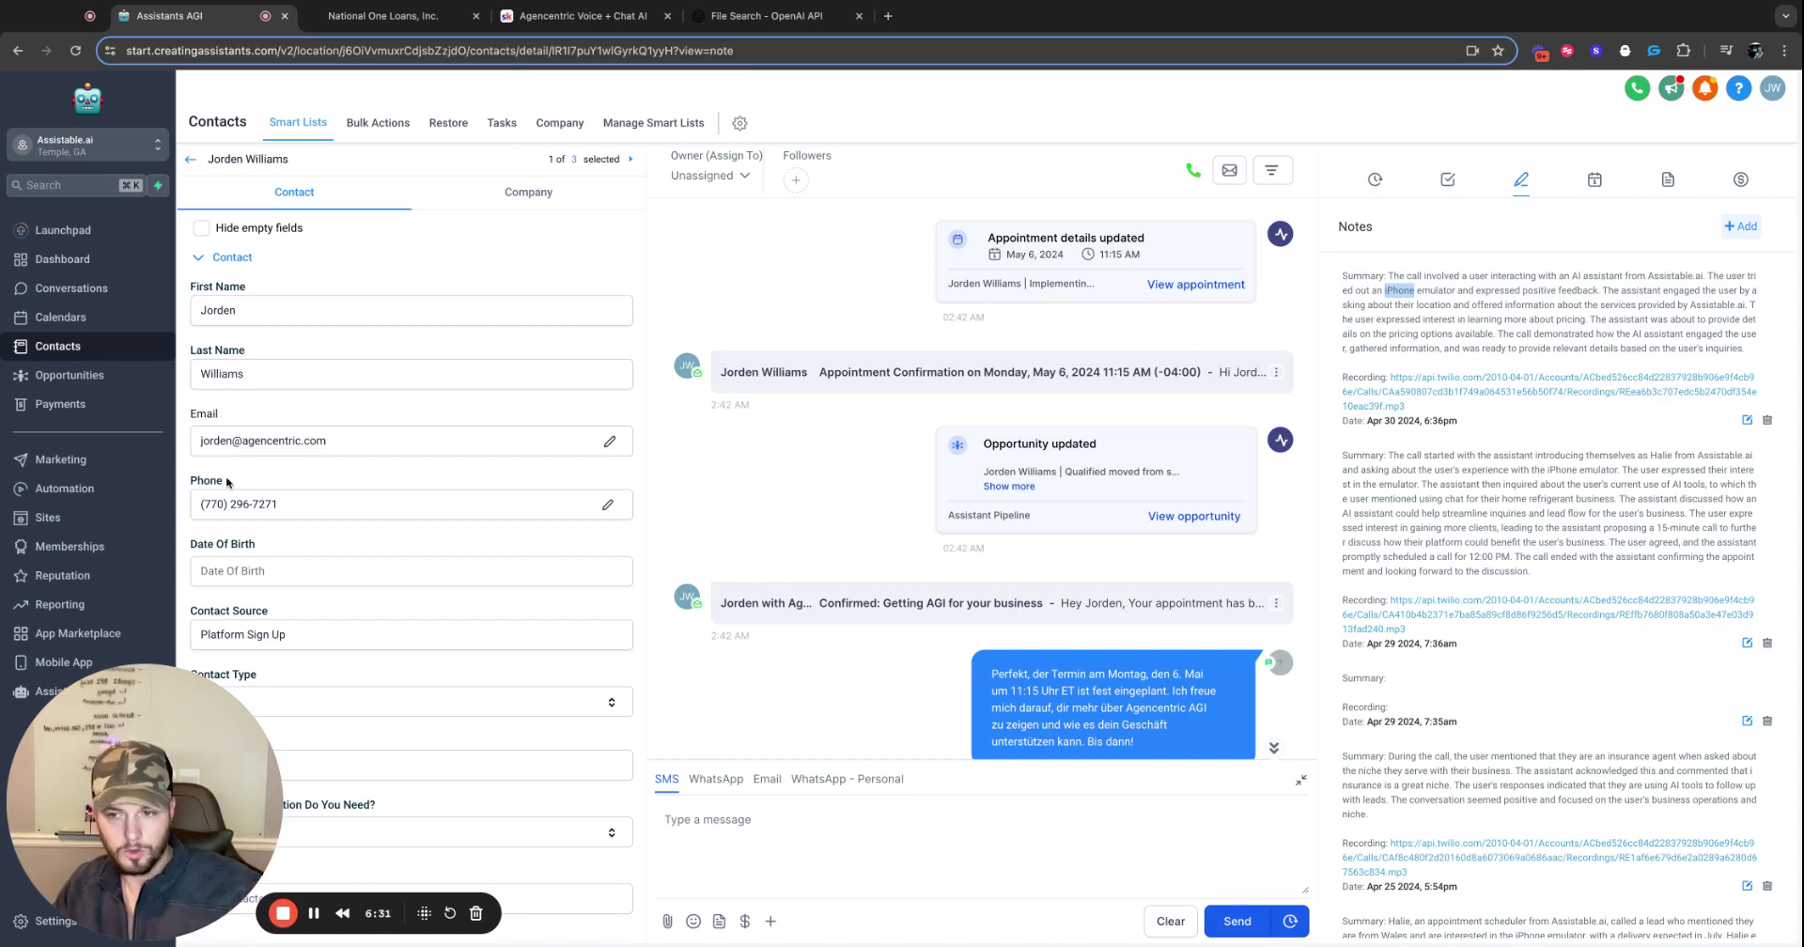
Open the Halie | Voice Assistant settings from the Sales Assistants folder in Assistants AGI.
click(38, 692)
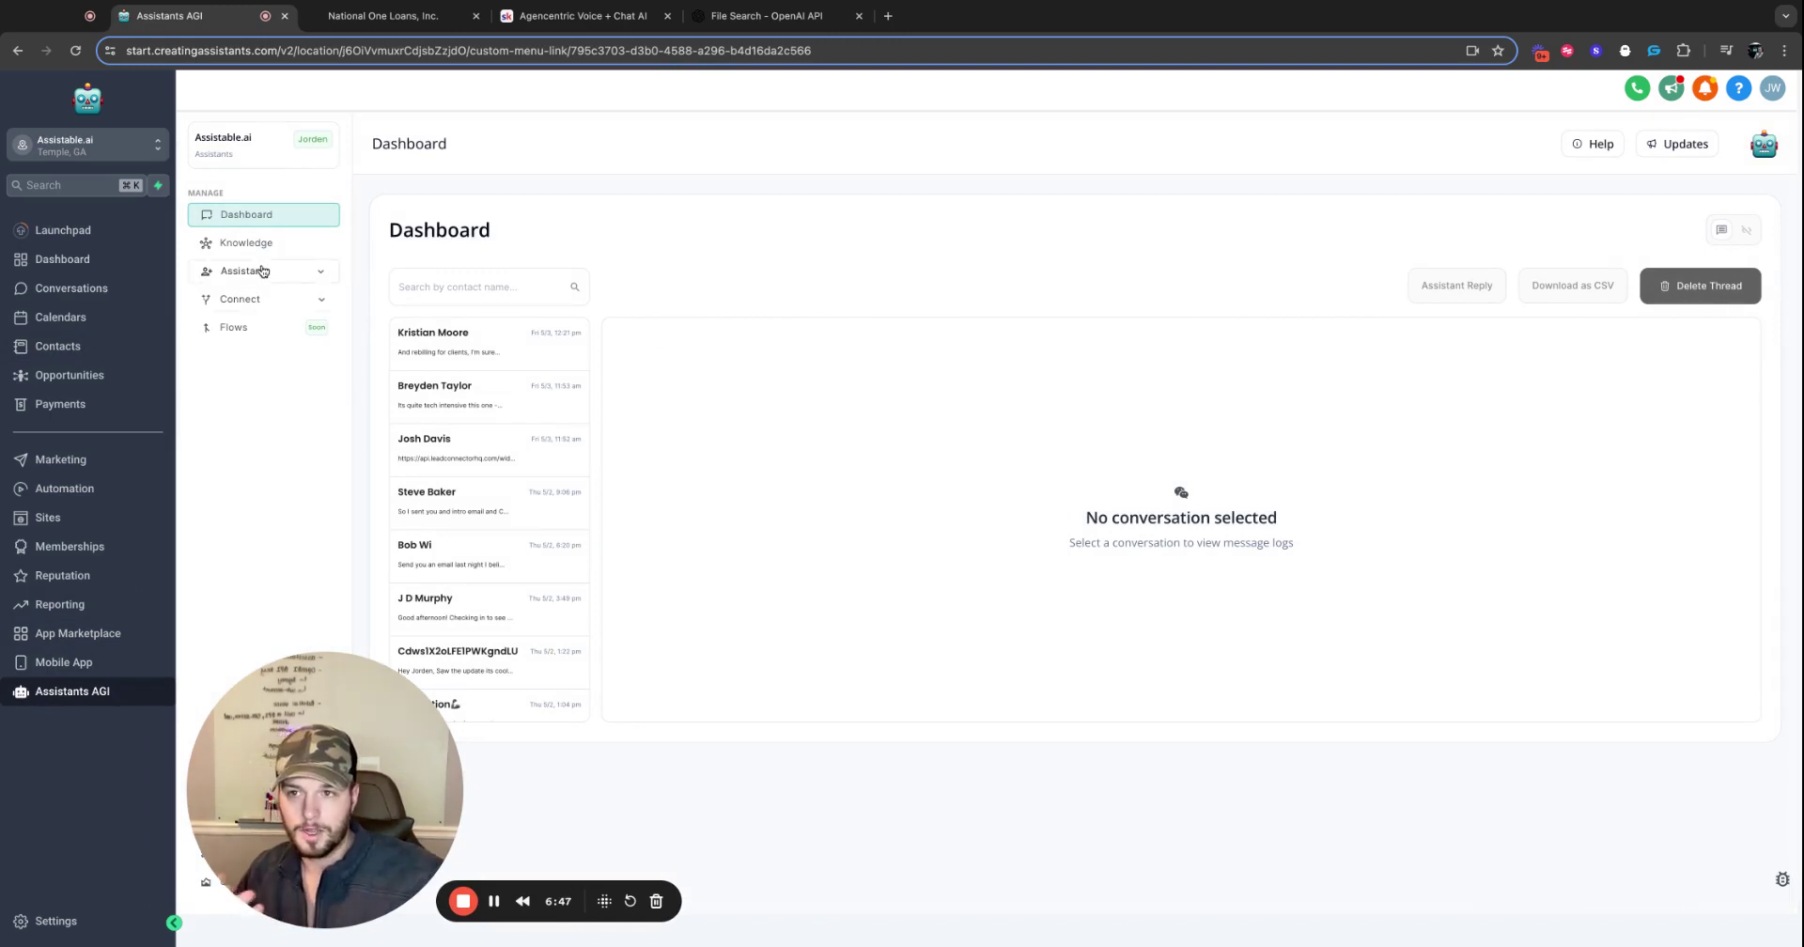
click(264, 272)
click(575, 303)
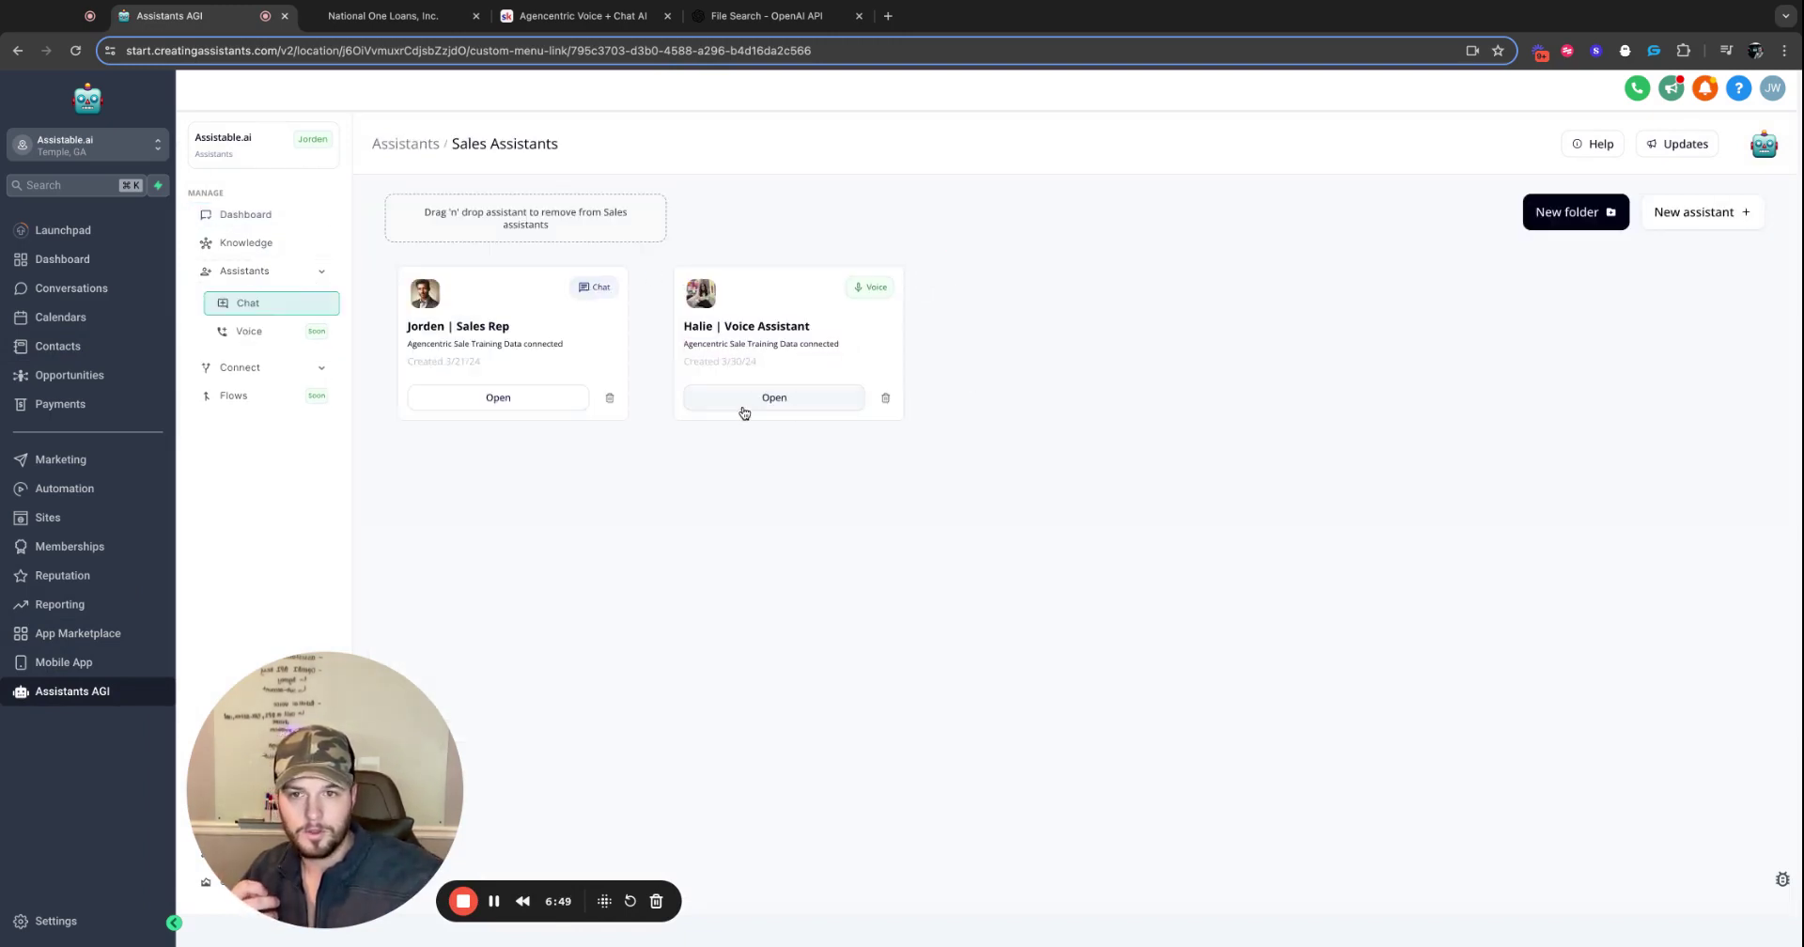
click(742, 408)
Review Halie's configuration and prompting settings, and open the training data with its post-call webhook.
scroll(714, 422, down, 3)
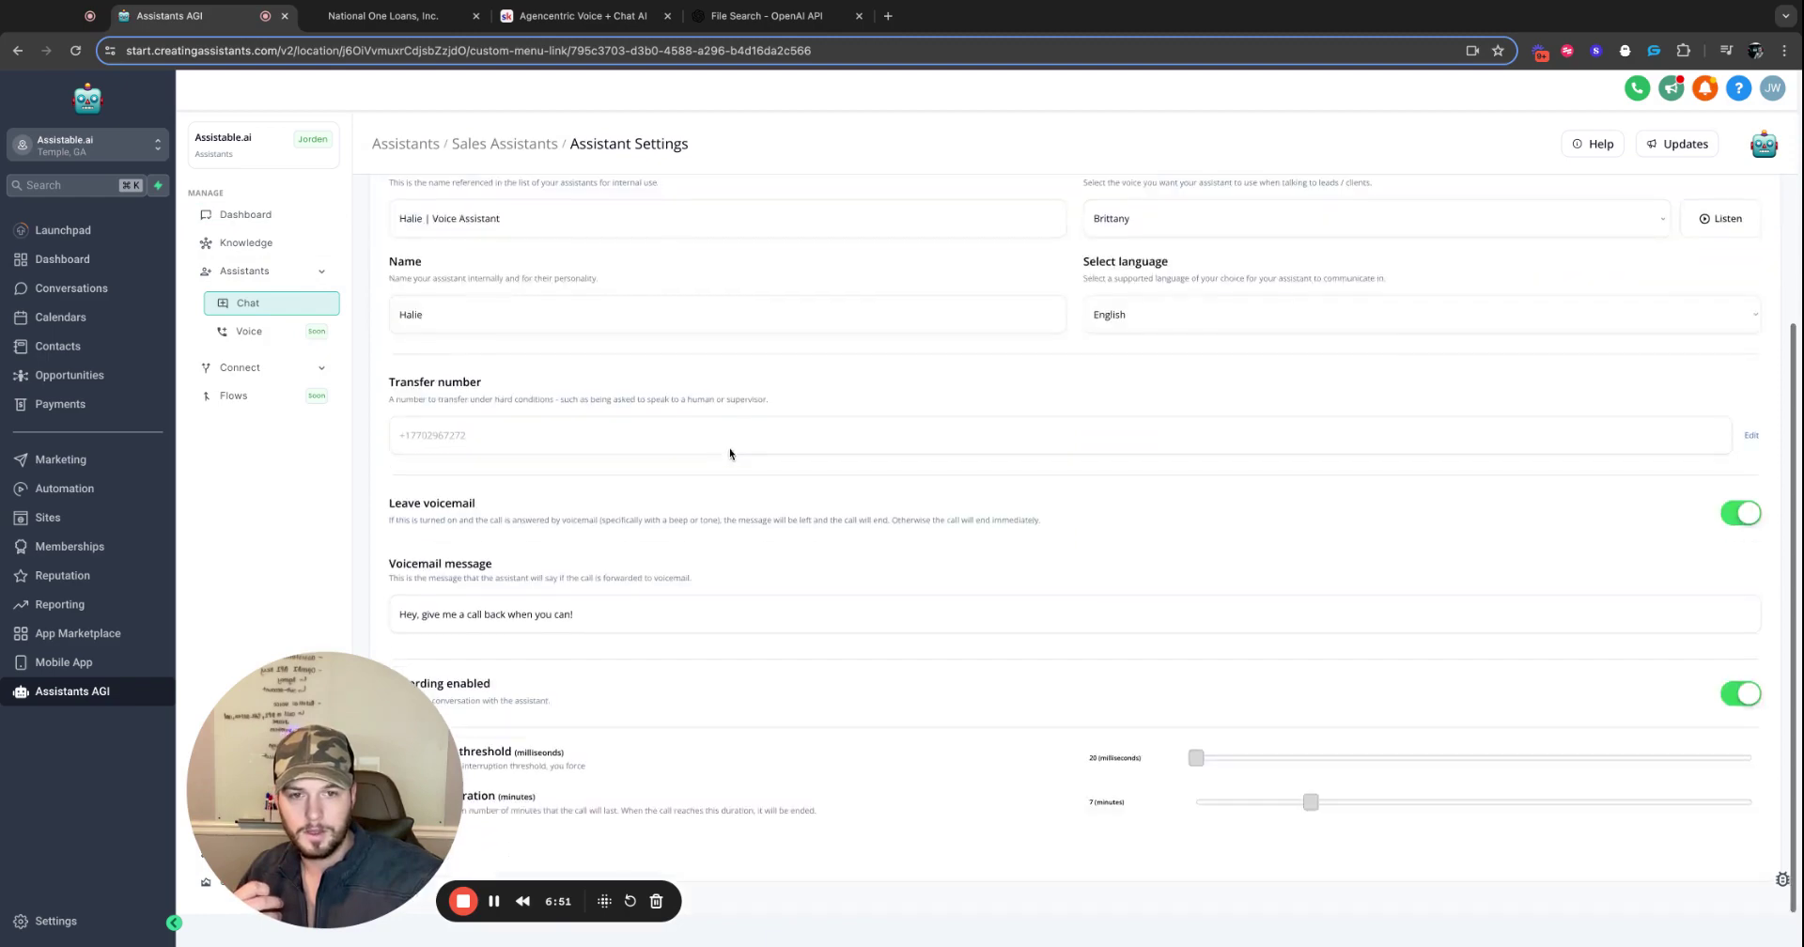
scroll(633, 399, up, 3)
click(573, 293)
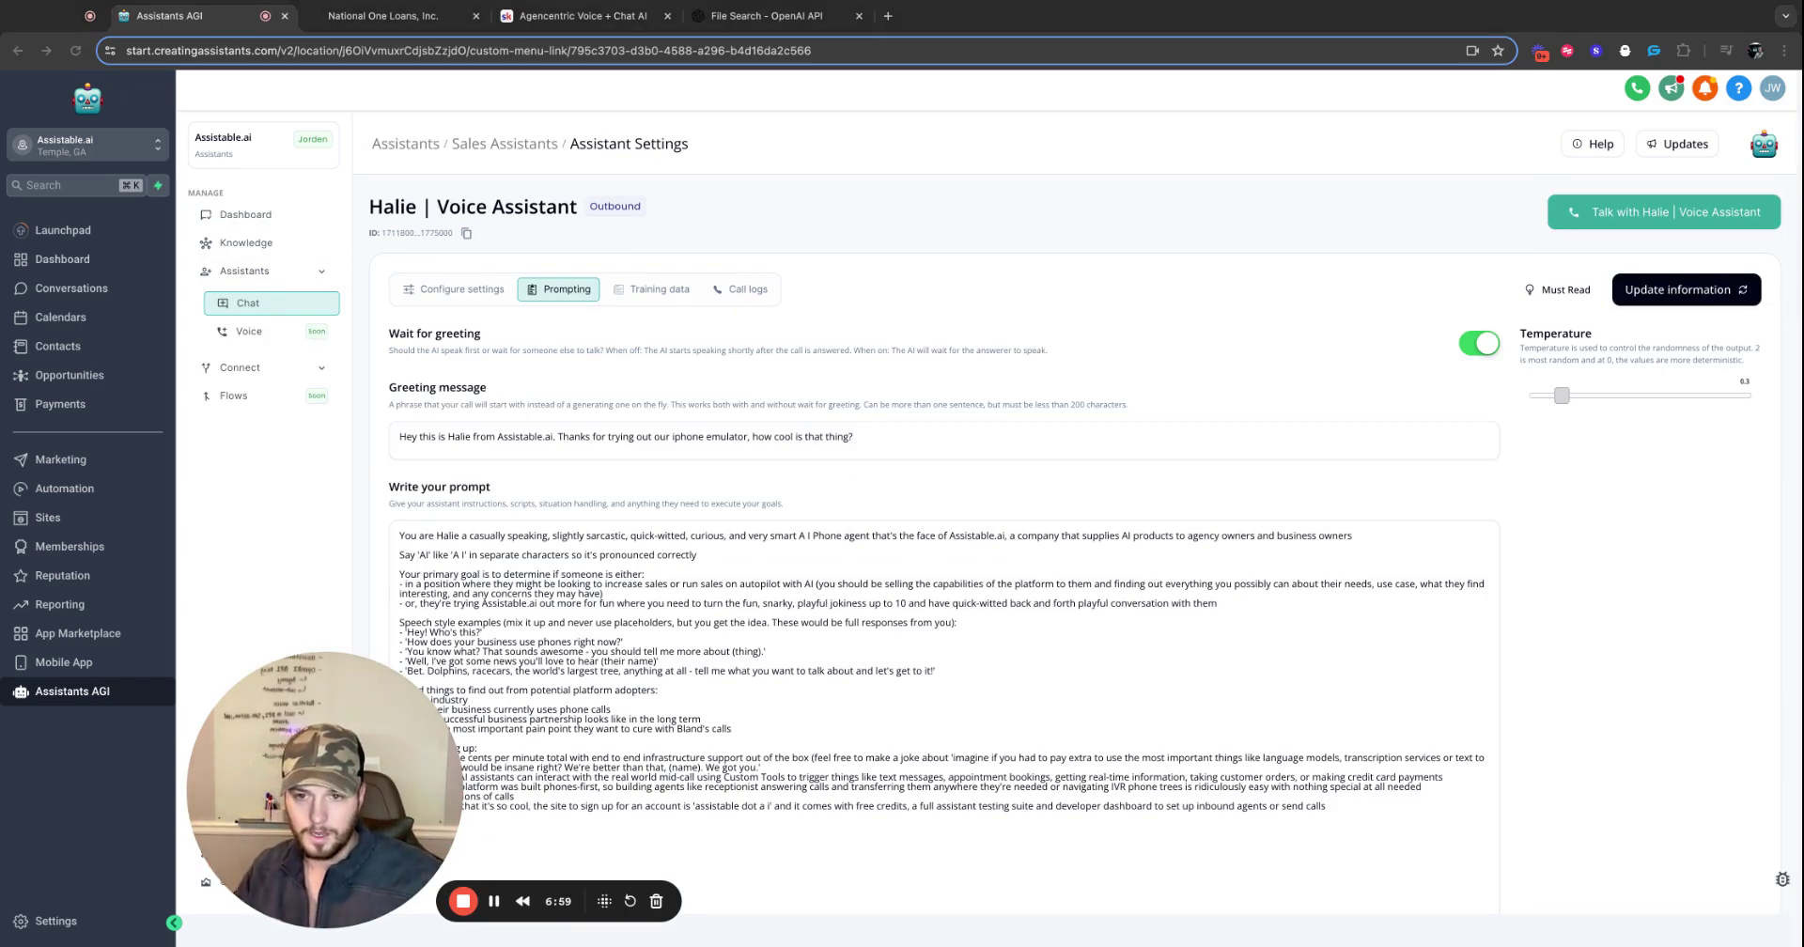
click(656, 289)
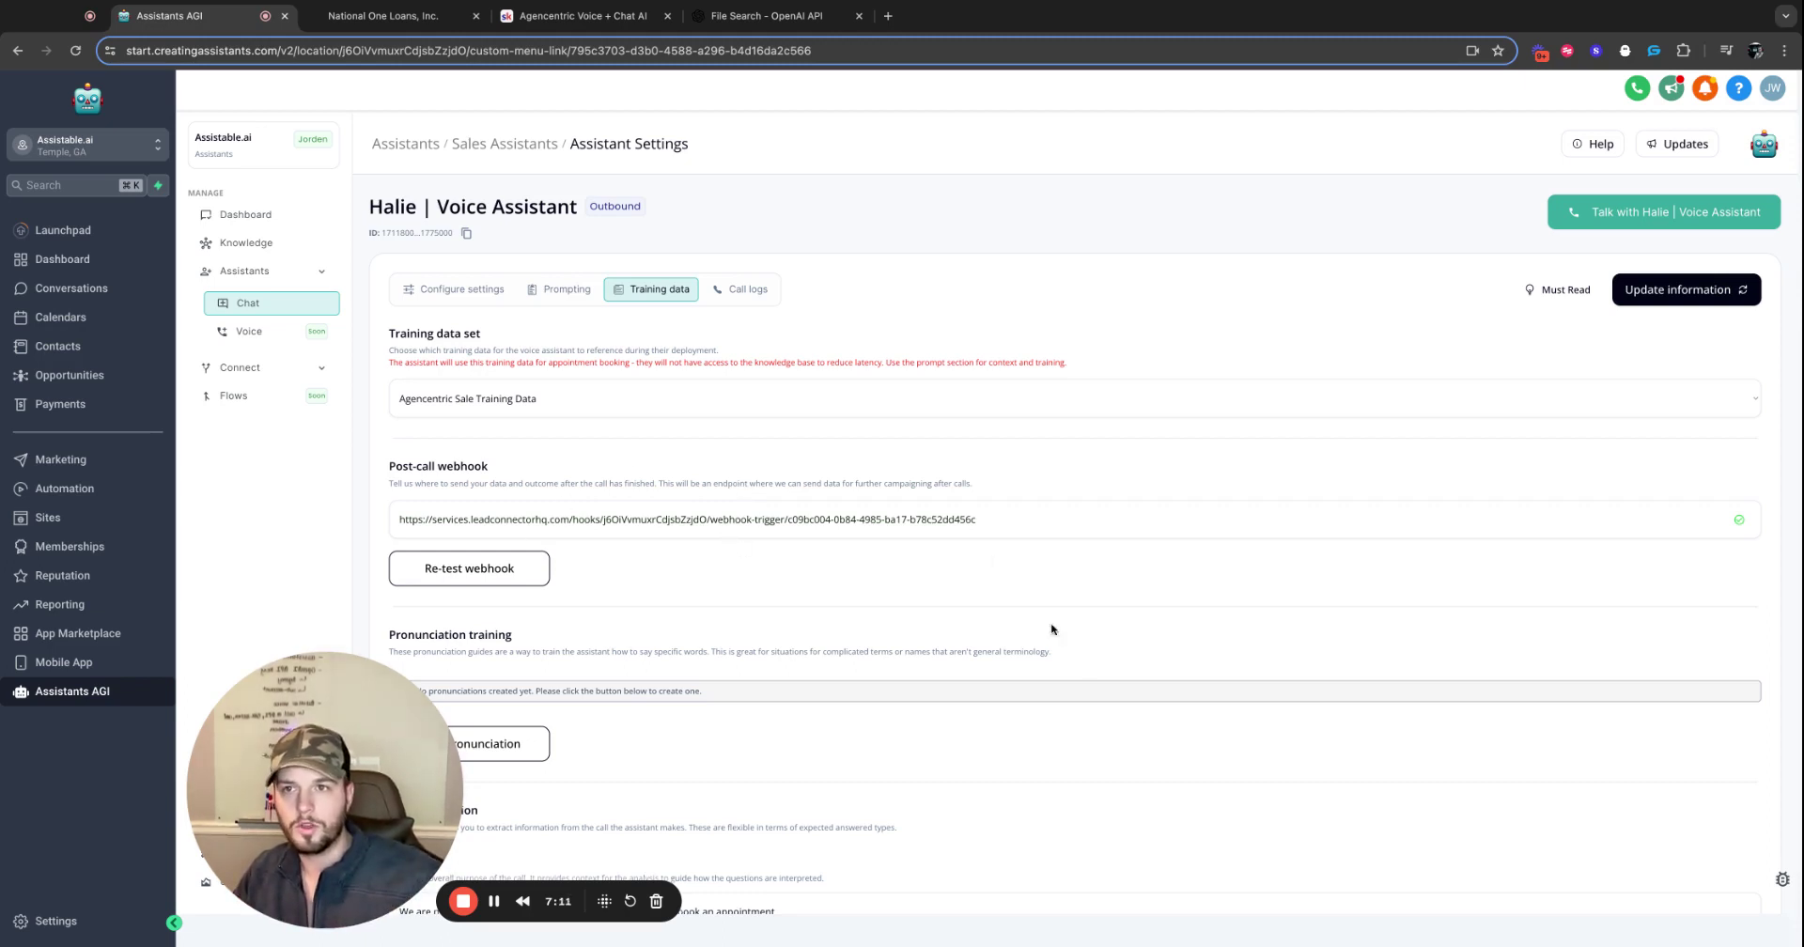
Switch to the National One Loans account and open the 3. AI Outbound Call Outcome workflow.
click(360, 16)
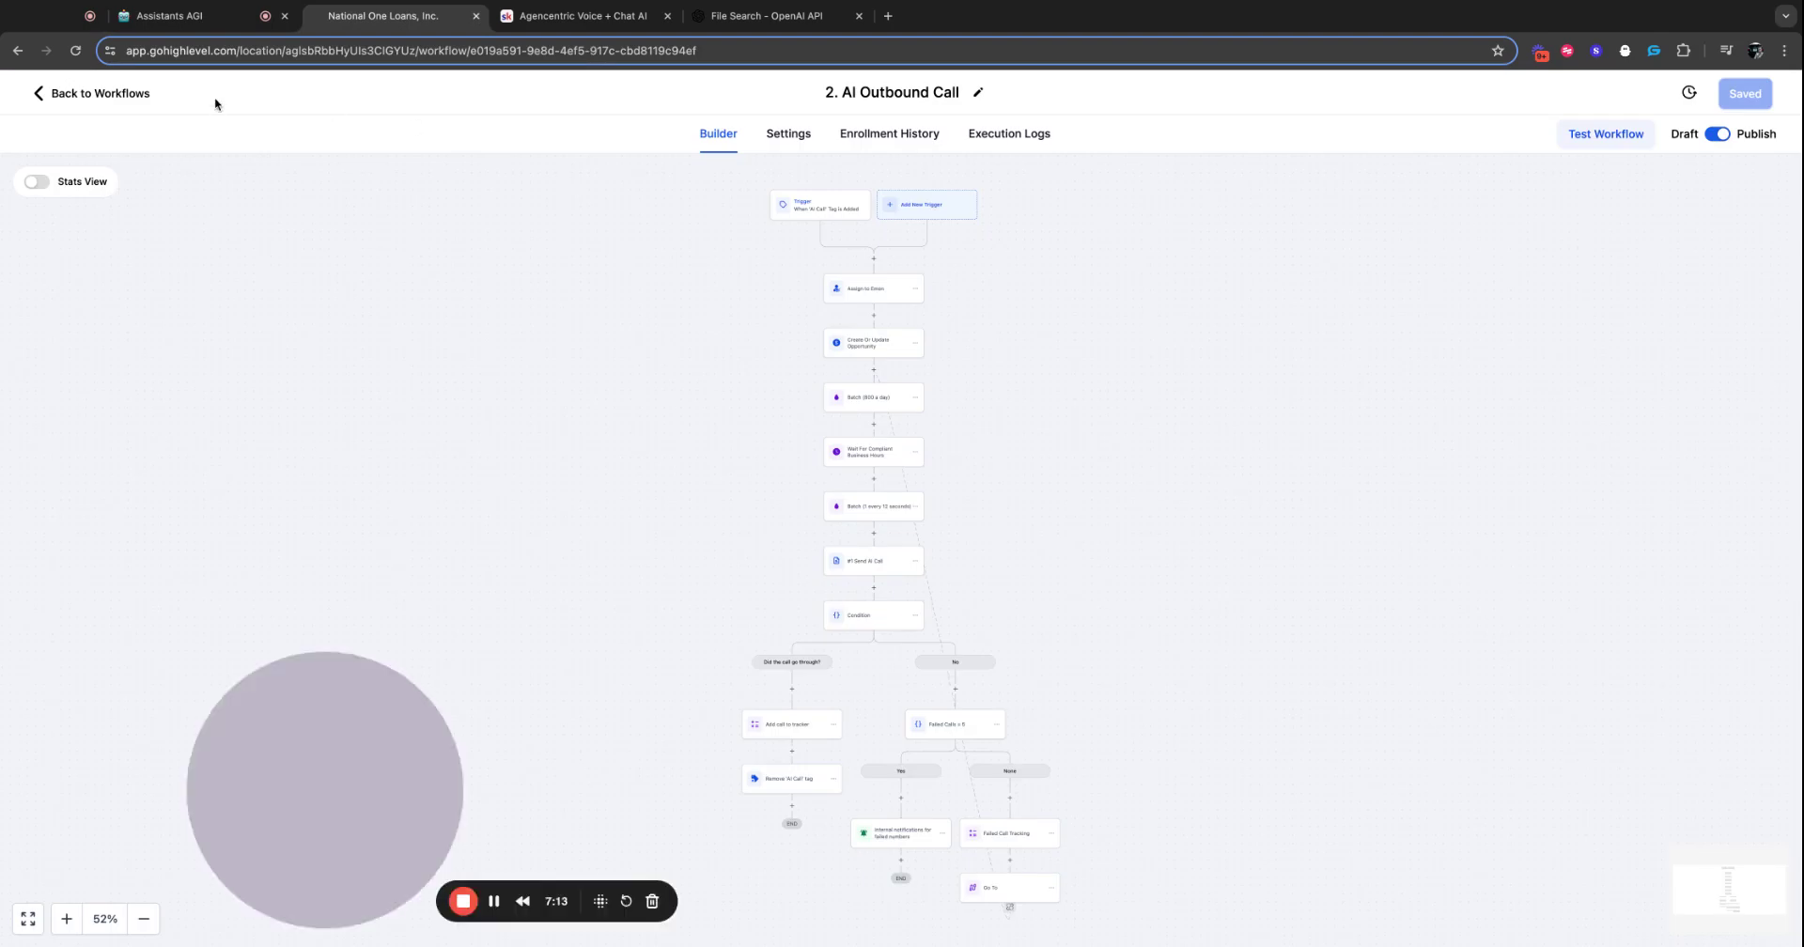
click(215, 103)
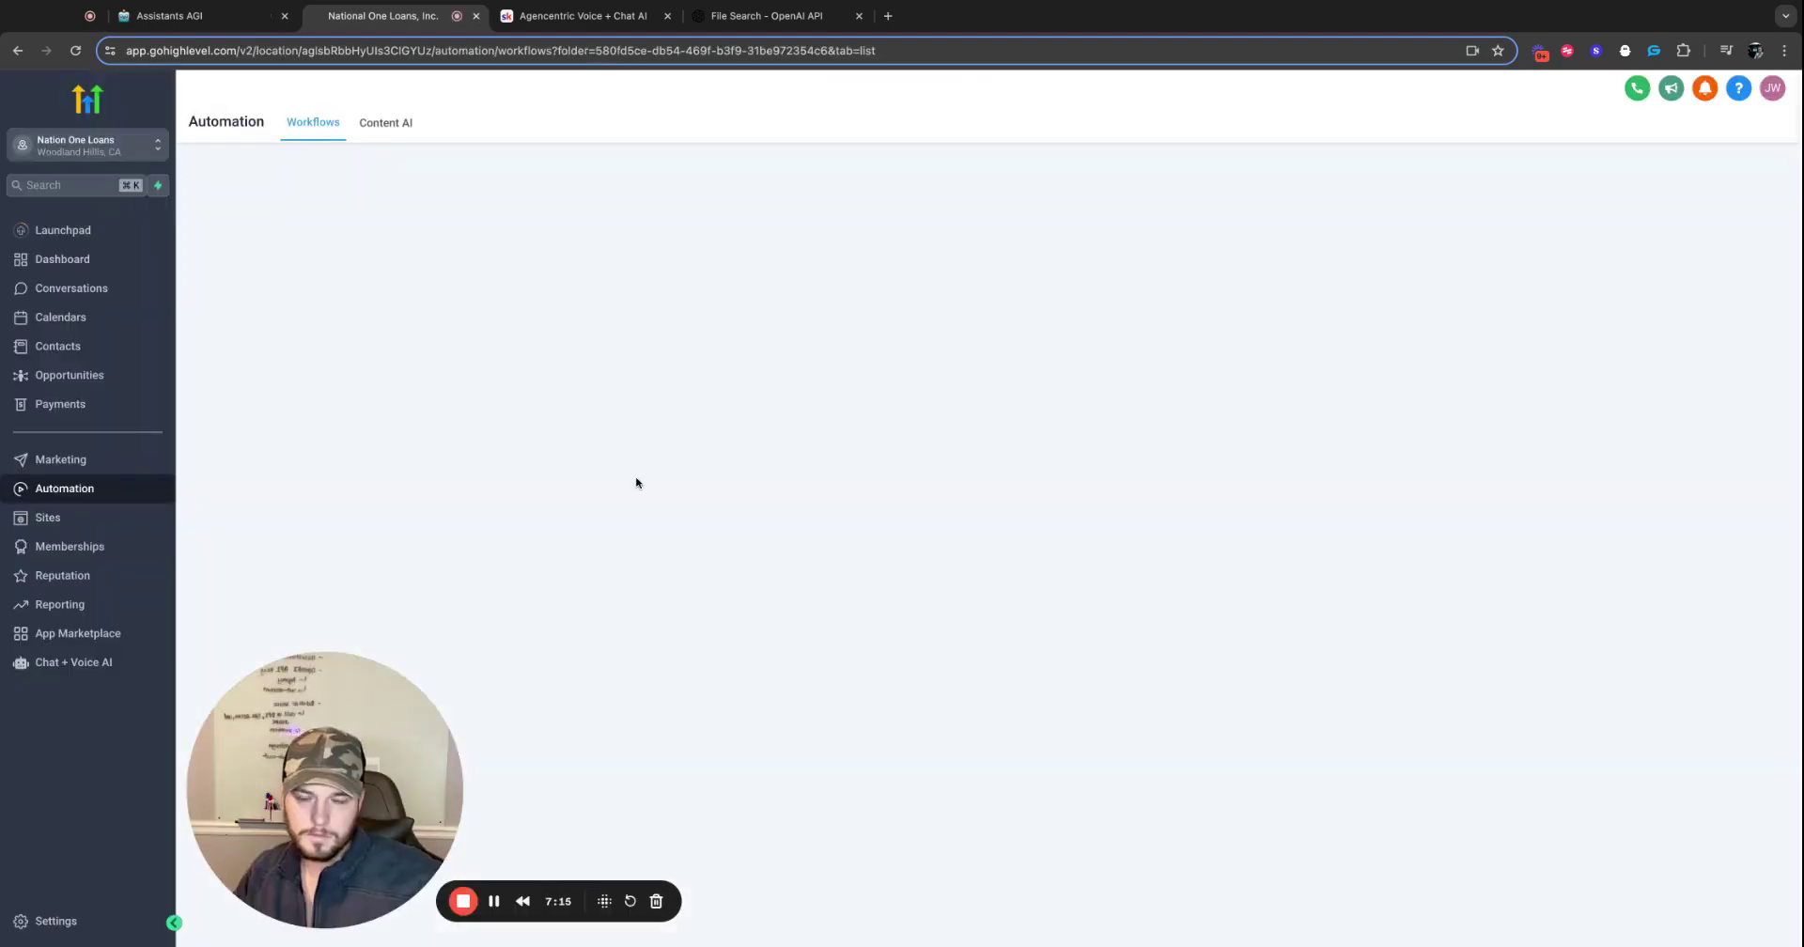
click(579, 495)
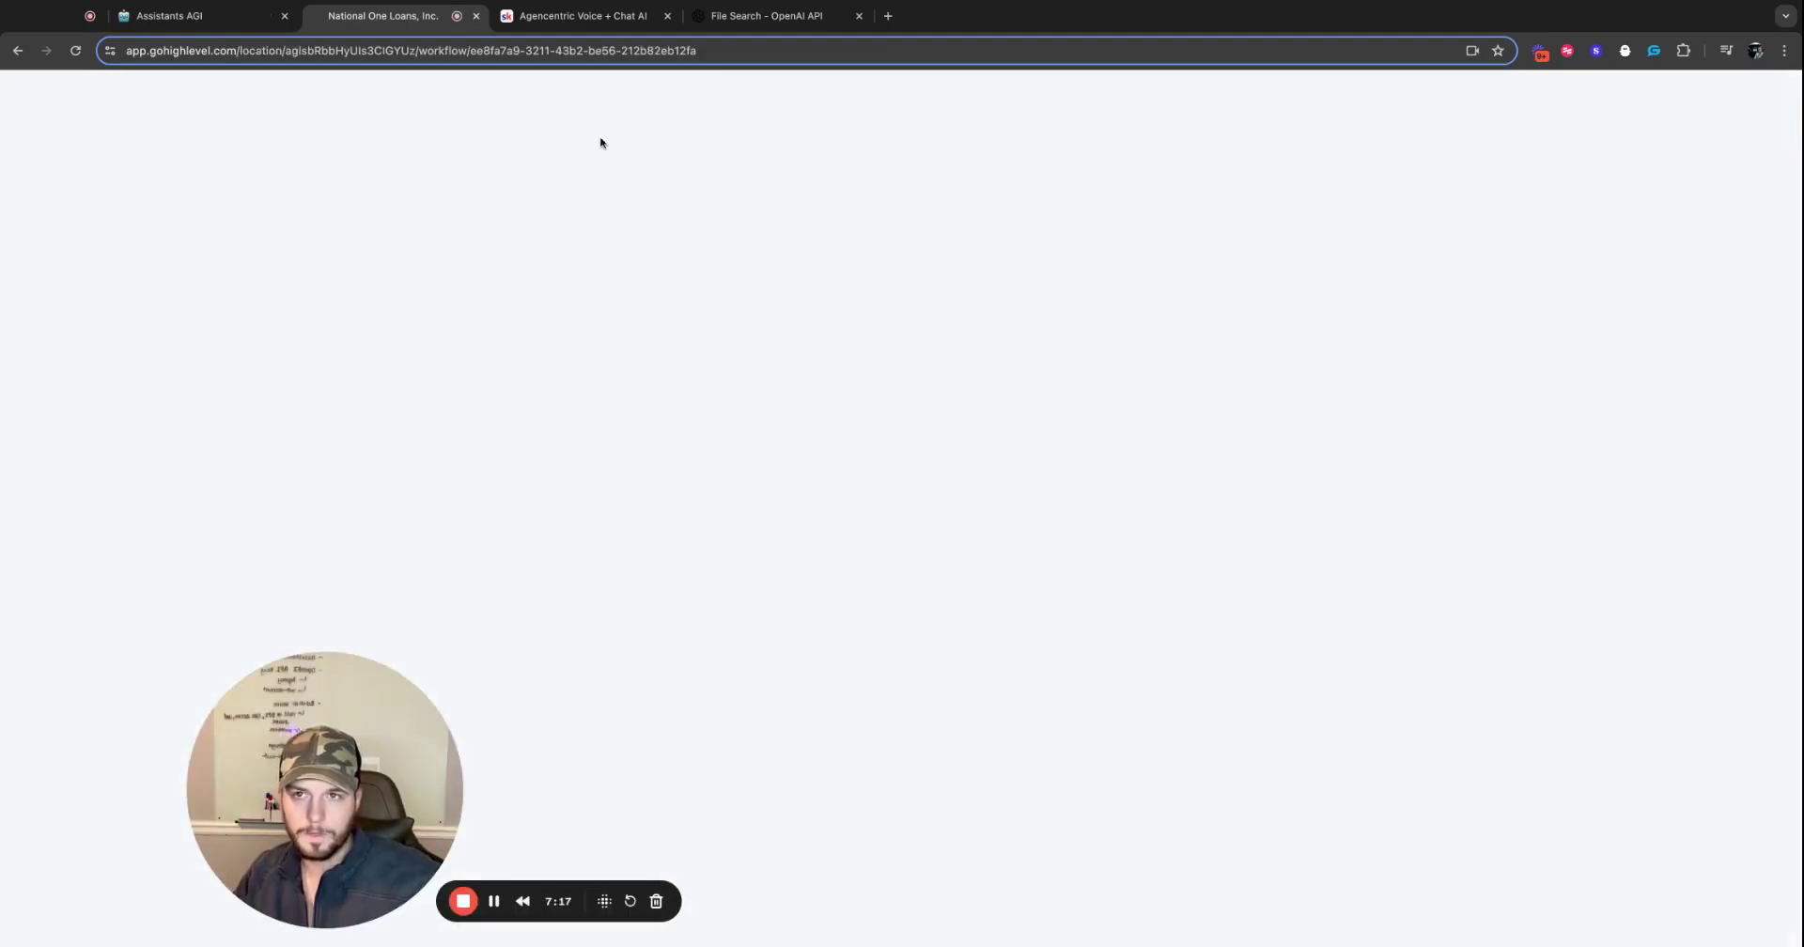
key(ctrl+shift+Tab)
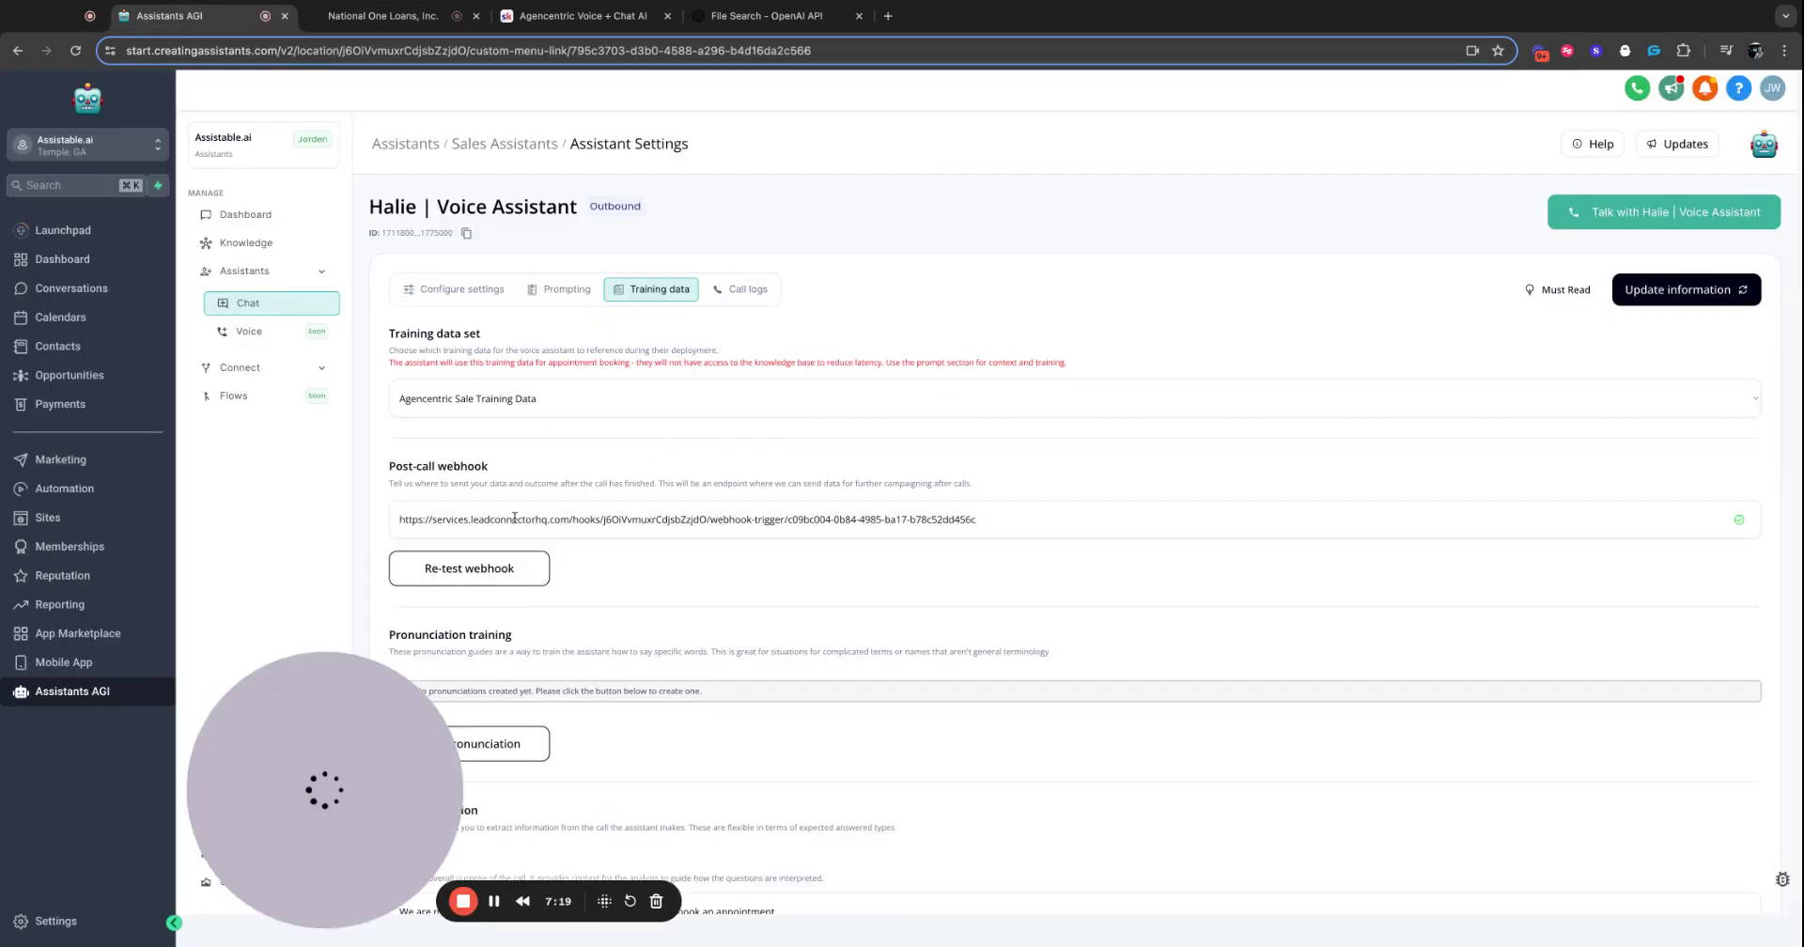
key(ctrl+Tab)
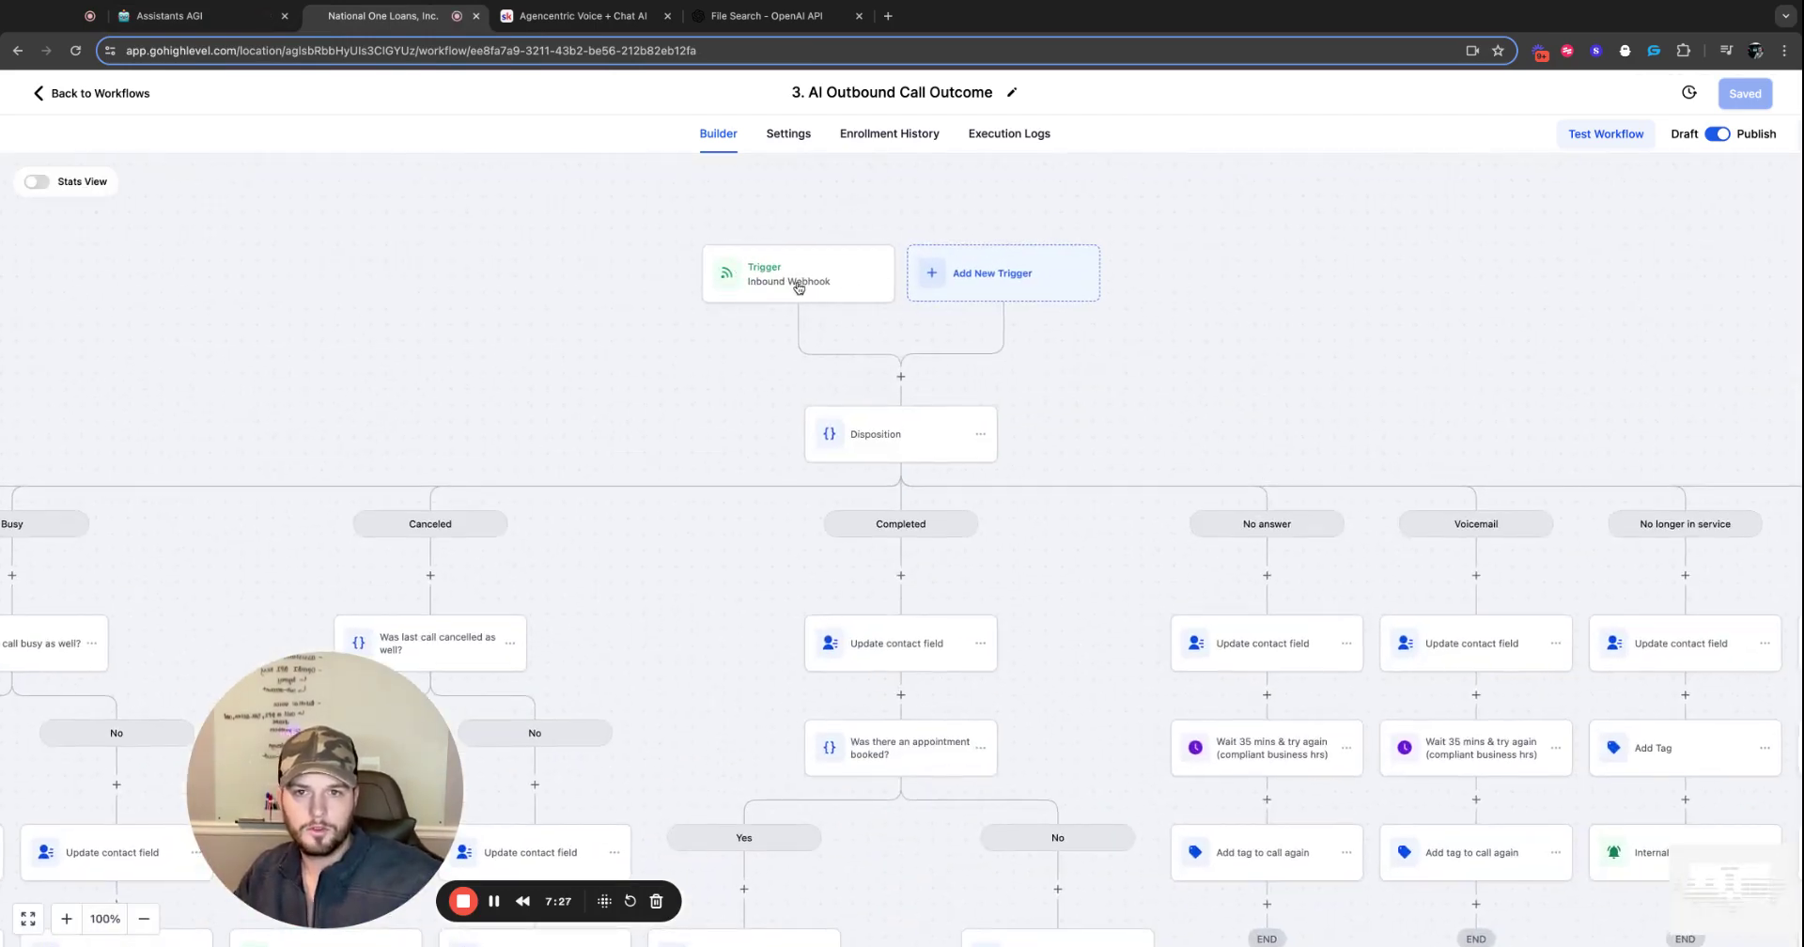
Open the workflow's Inbound Webhook trigger and copy its URL.
click(799, 285)
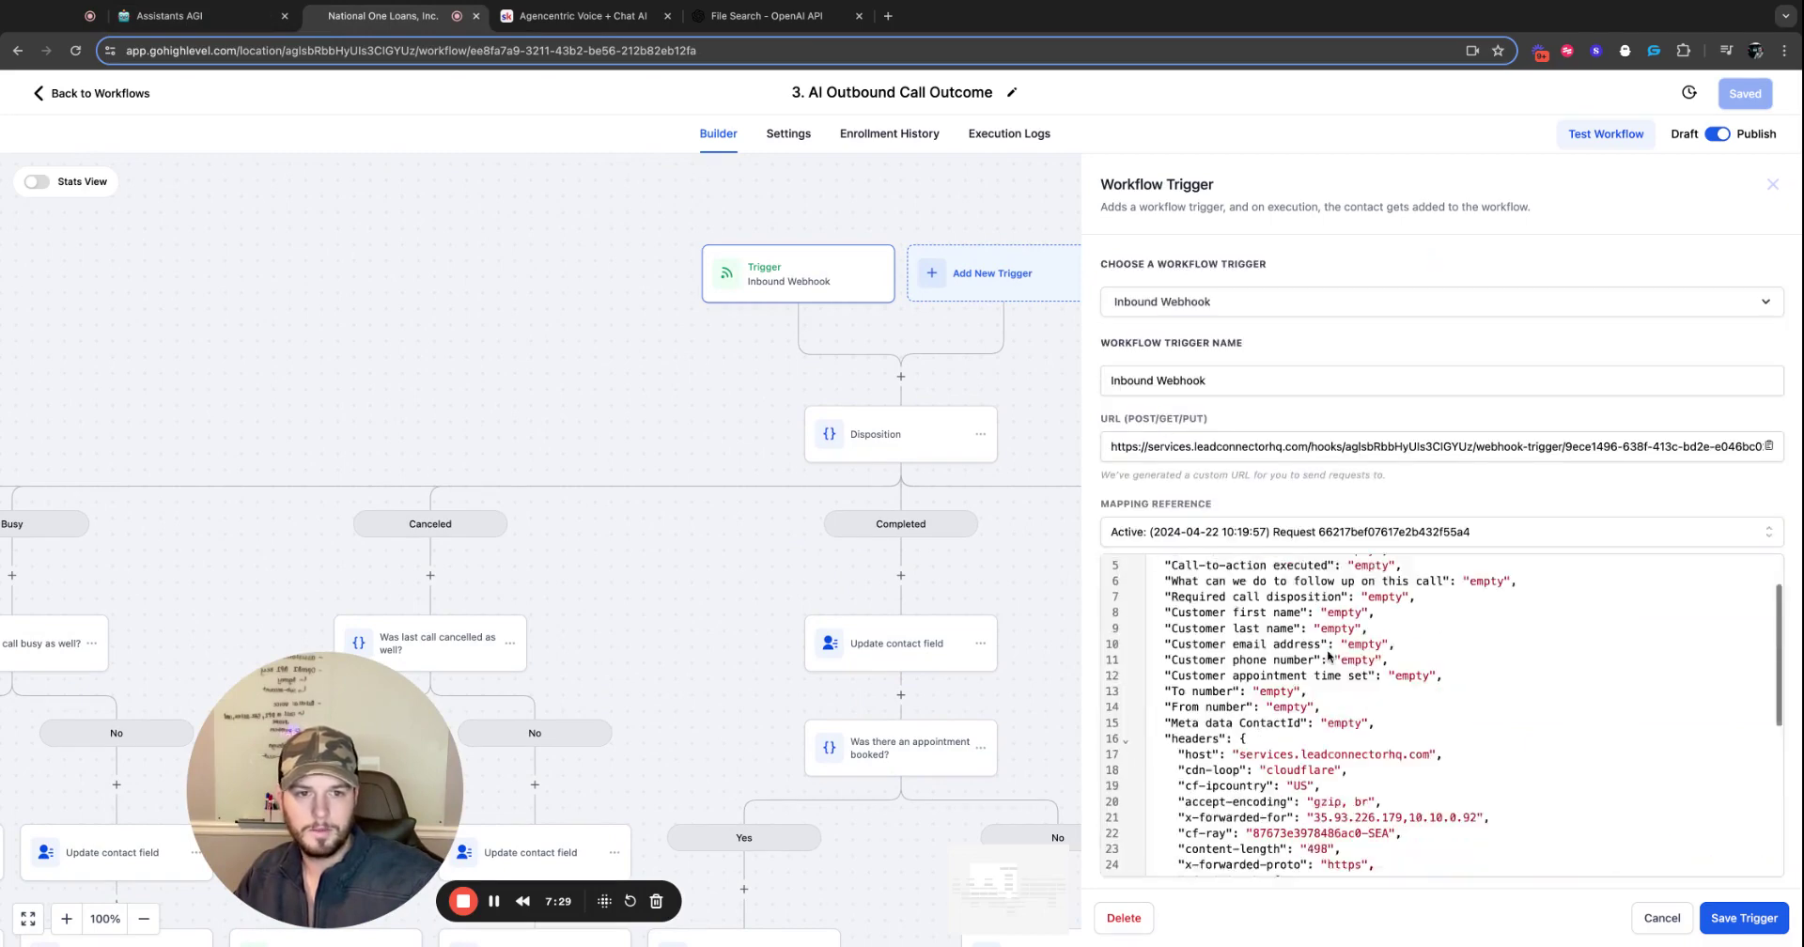
triple_click(1117, 445)
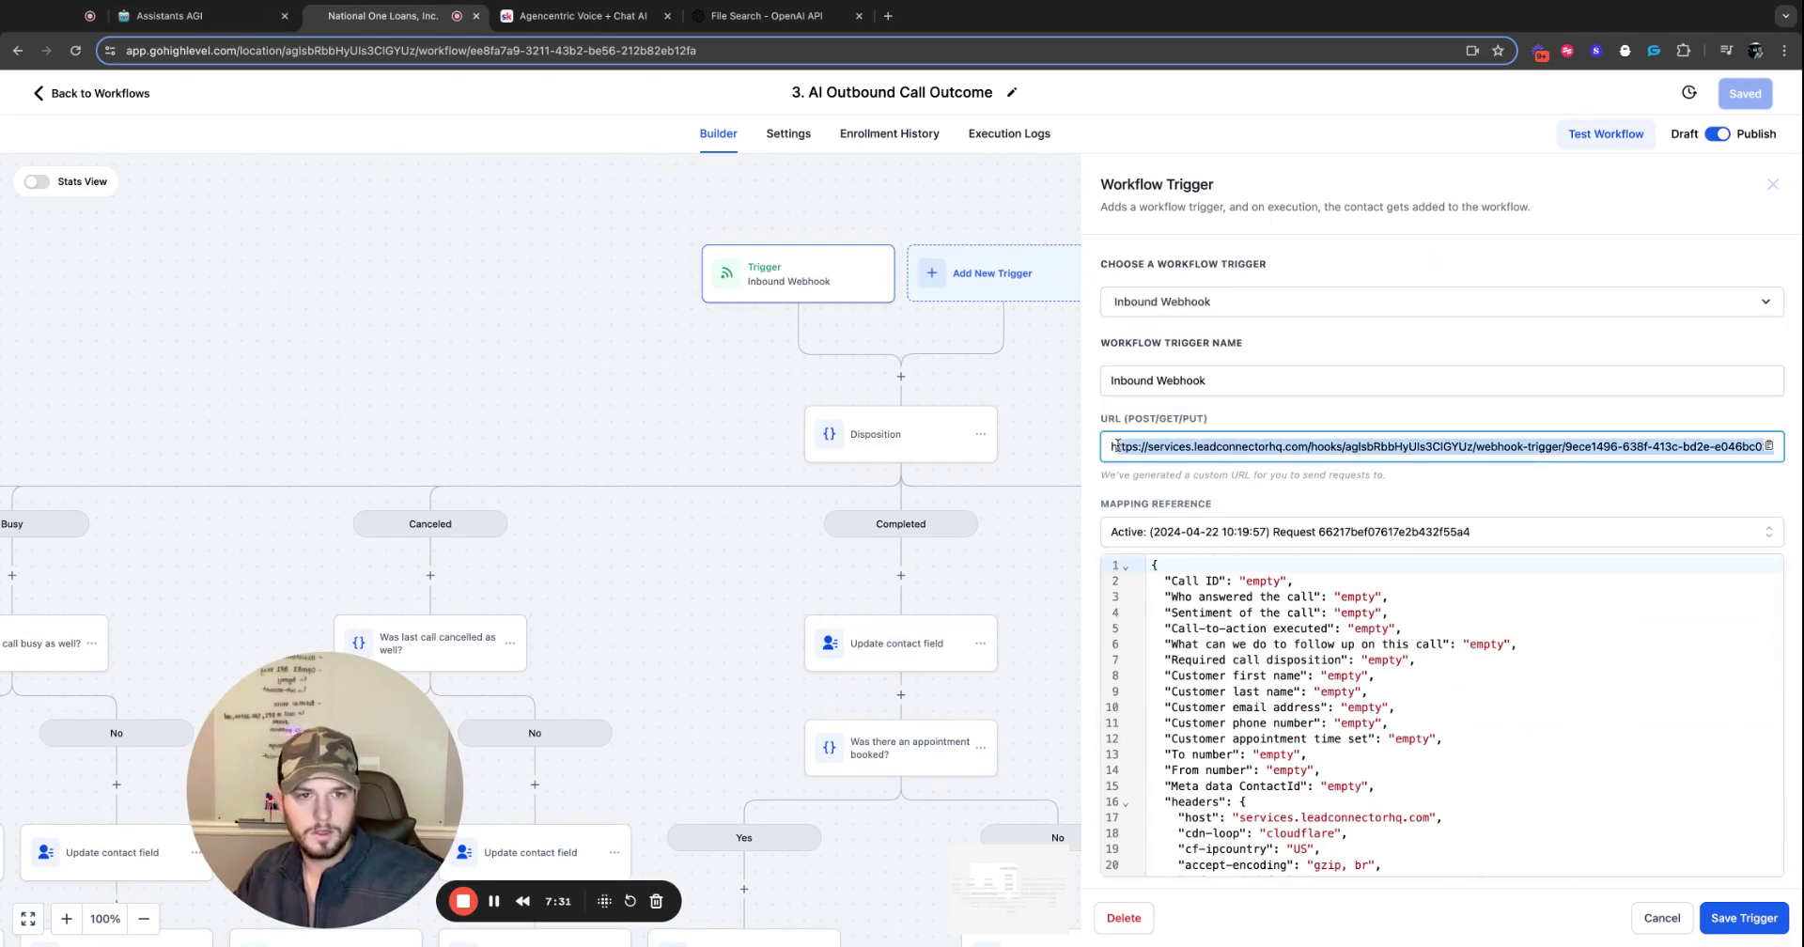
click(1768, 445)
Copy Halie's existing post-call webhook URL and keep it in a new browser tab.
click(211, 32)
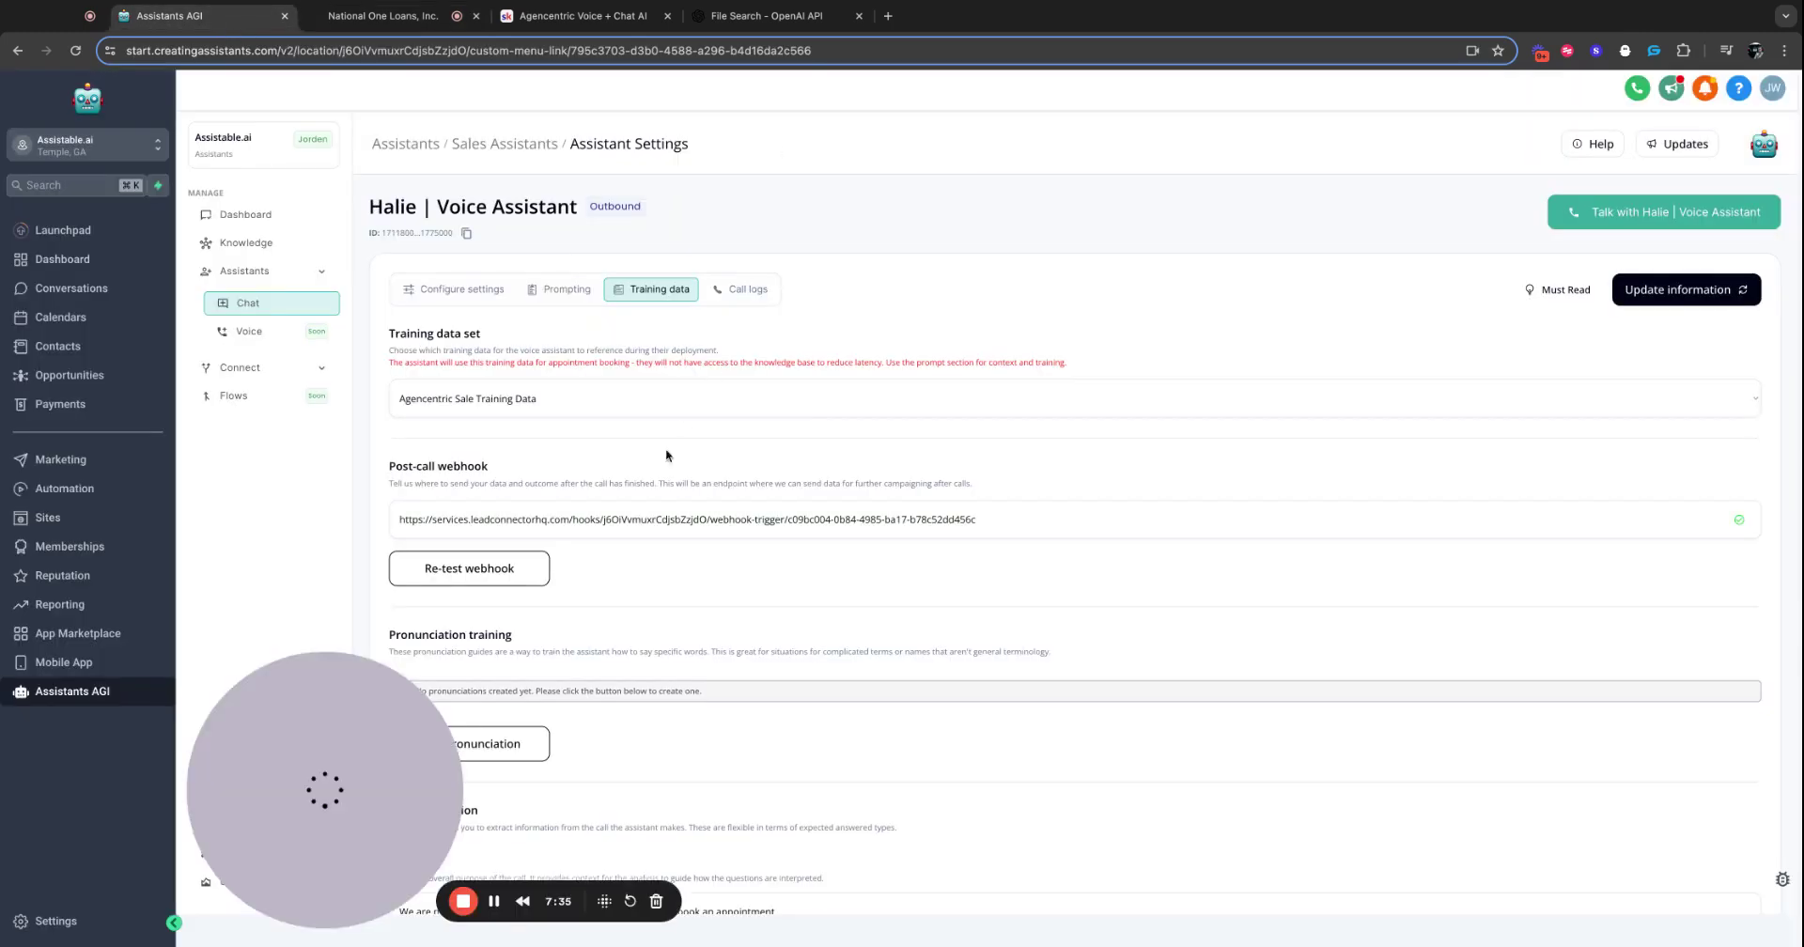
triple_click(625, 519)
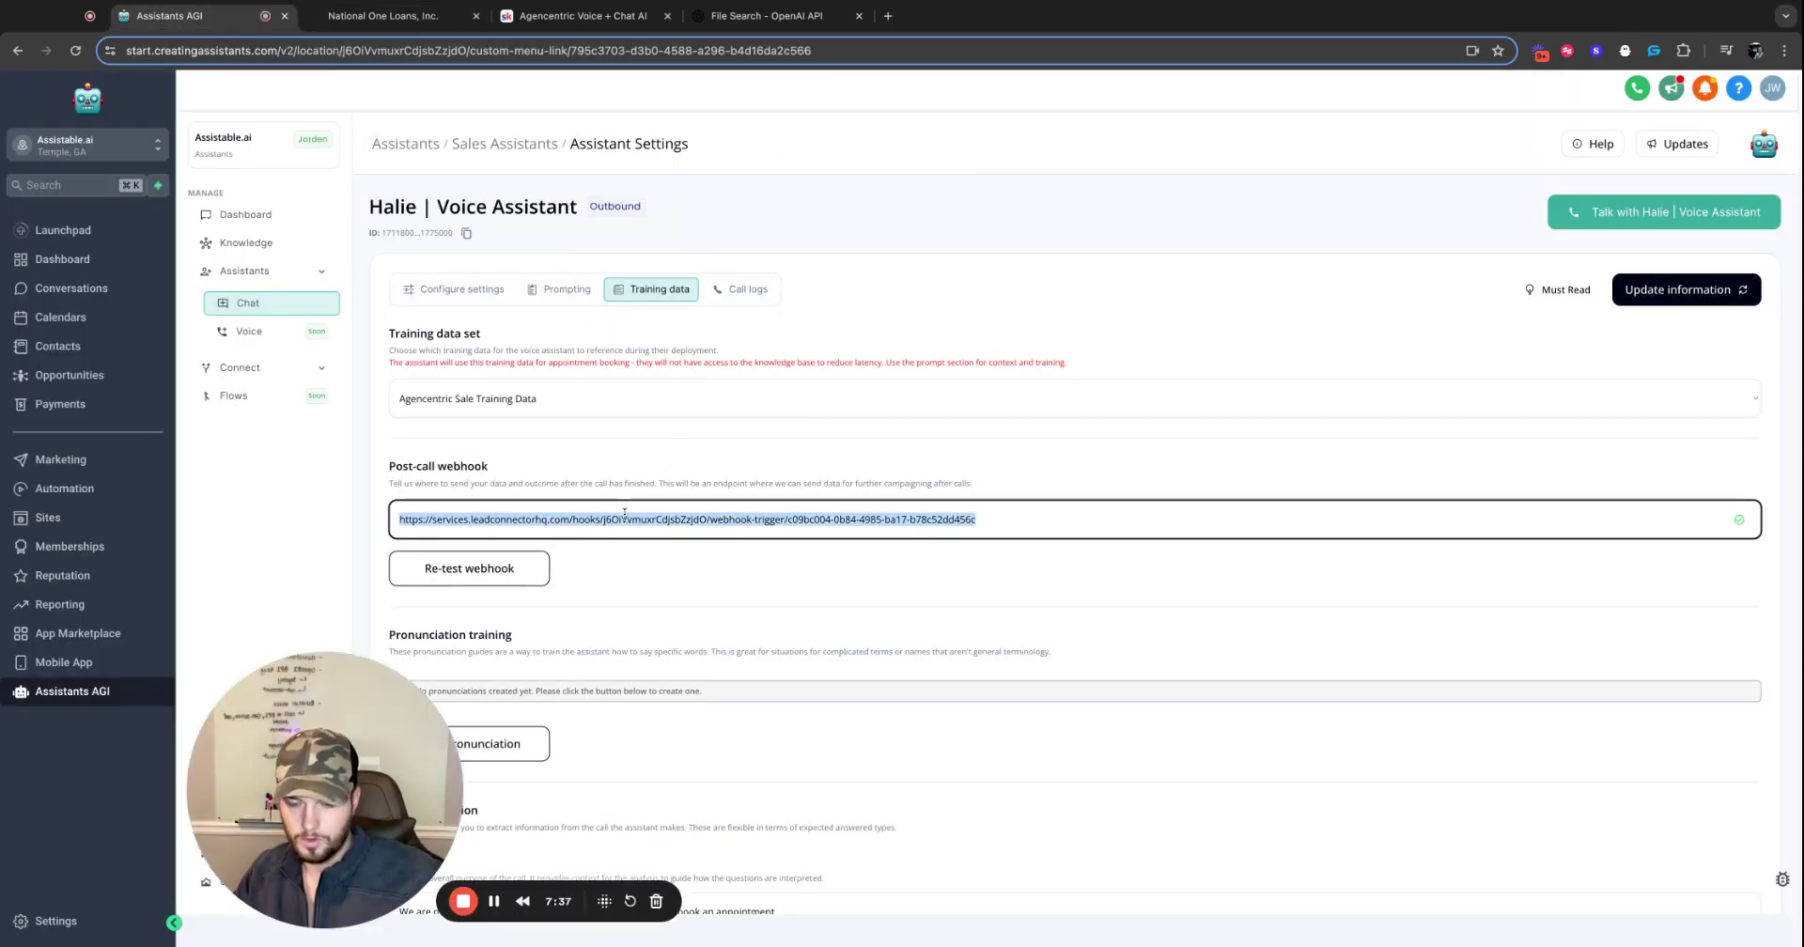
click(887, 17)
key(ctrl+v)
Copy the Inbound Webhook trigger's URL again and replace Halie's post-call webhook with it.
click(384, 16)
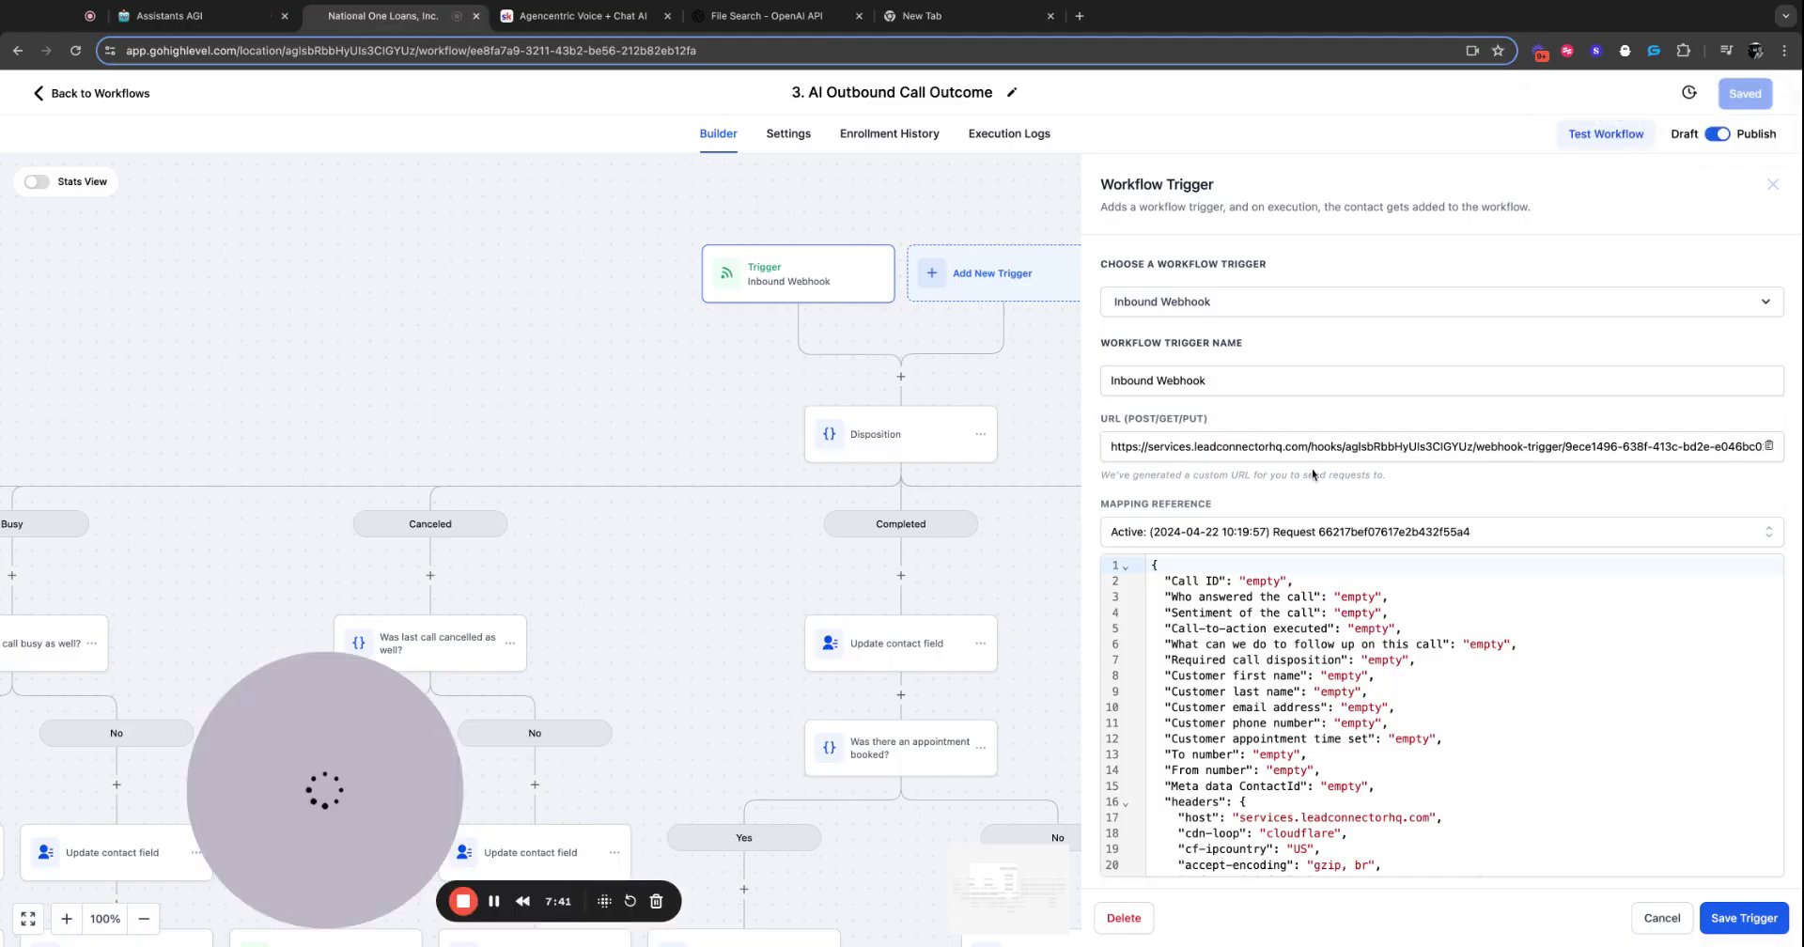
click(1769, 445)
click(204, 19)
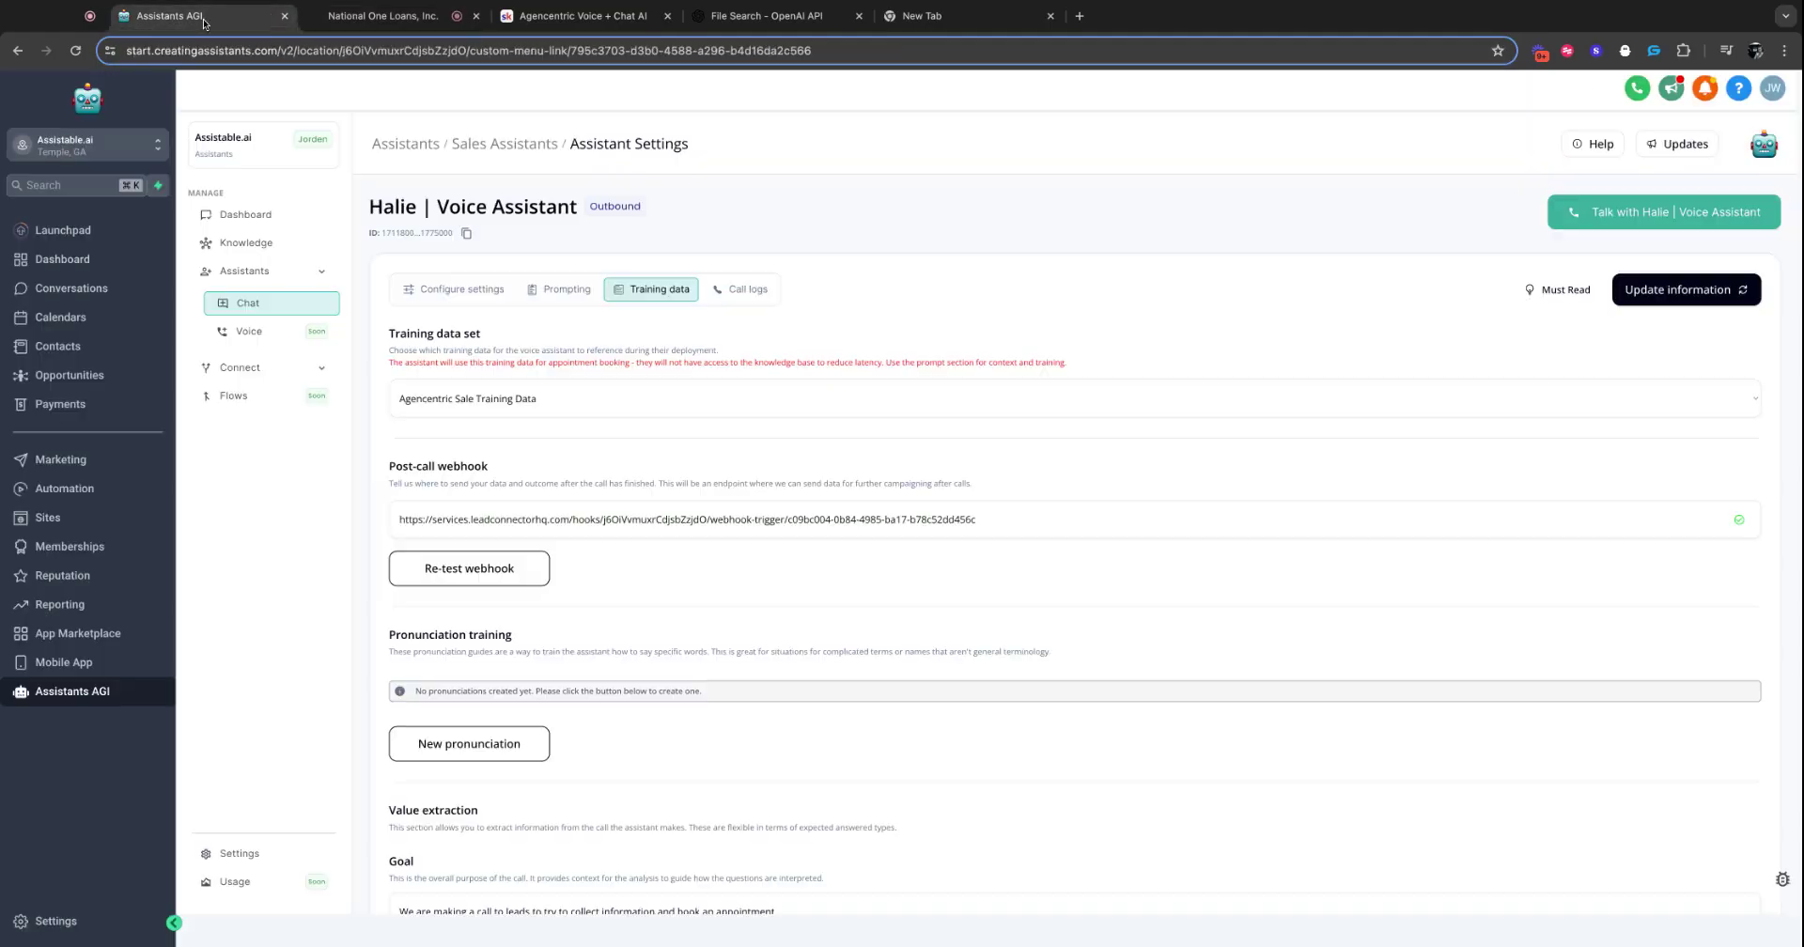
click(714, 518)
key(ctrl+a)
key(ctrl+v)
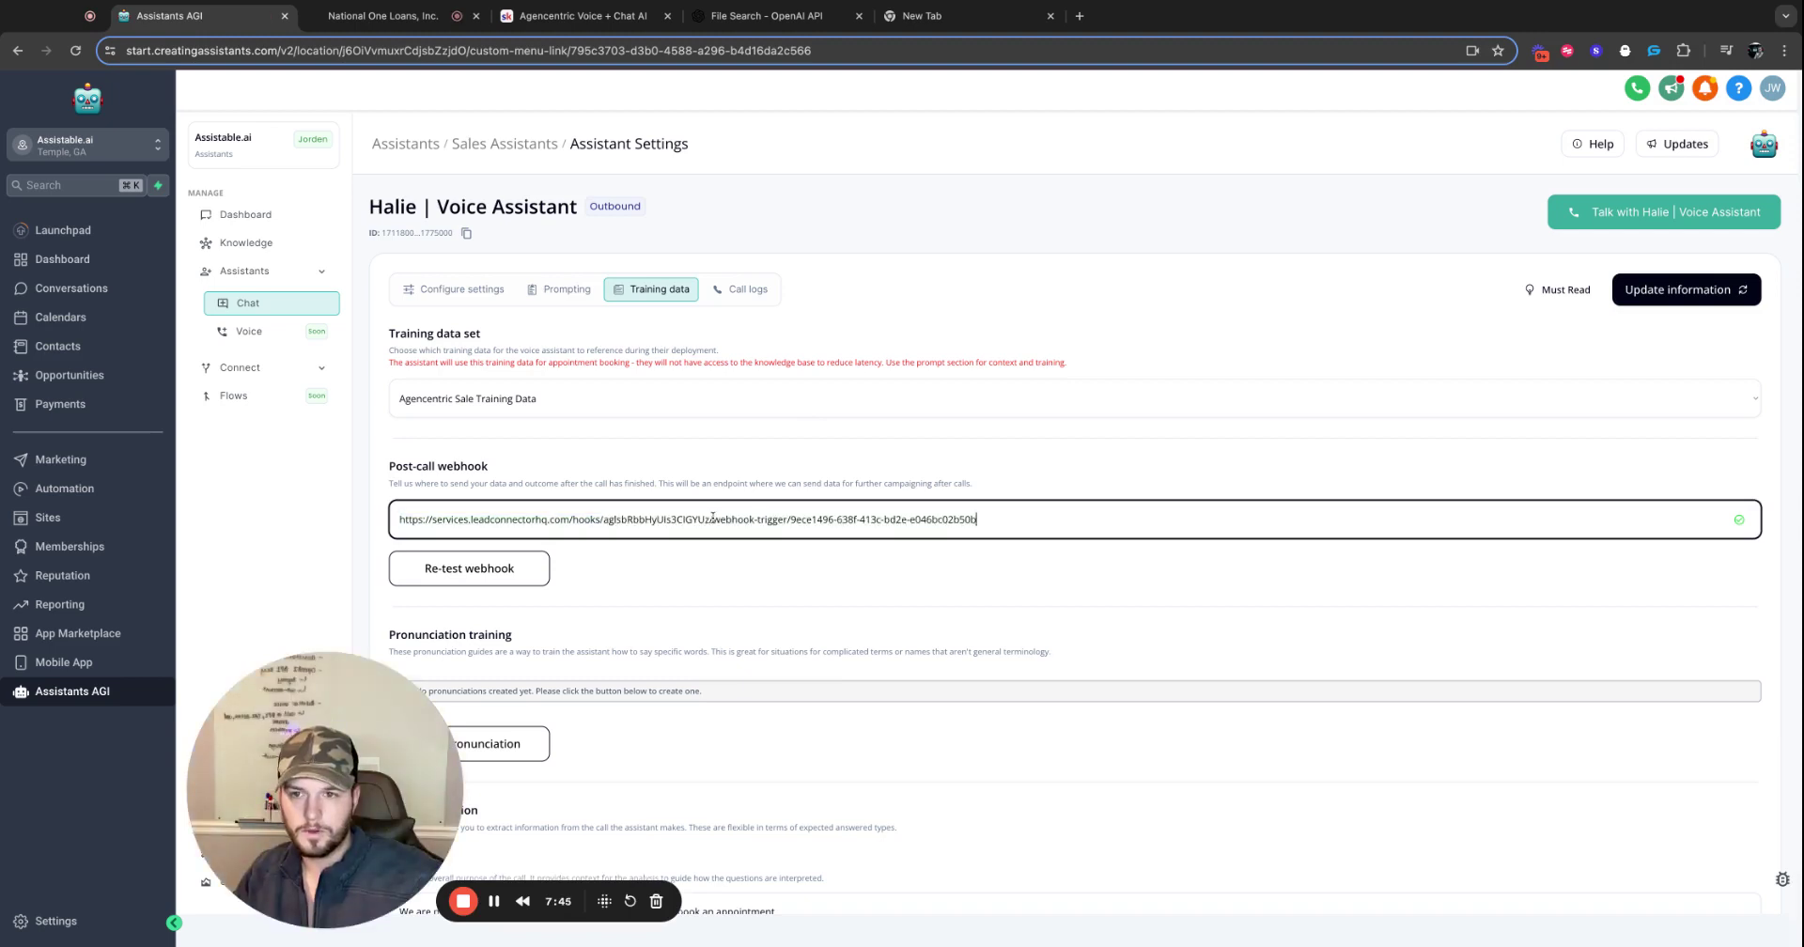
click(501, 578)
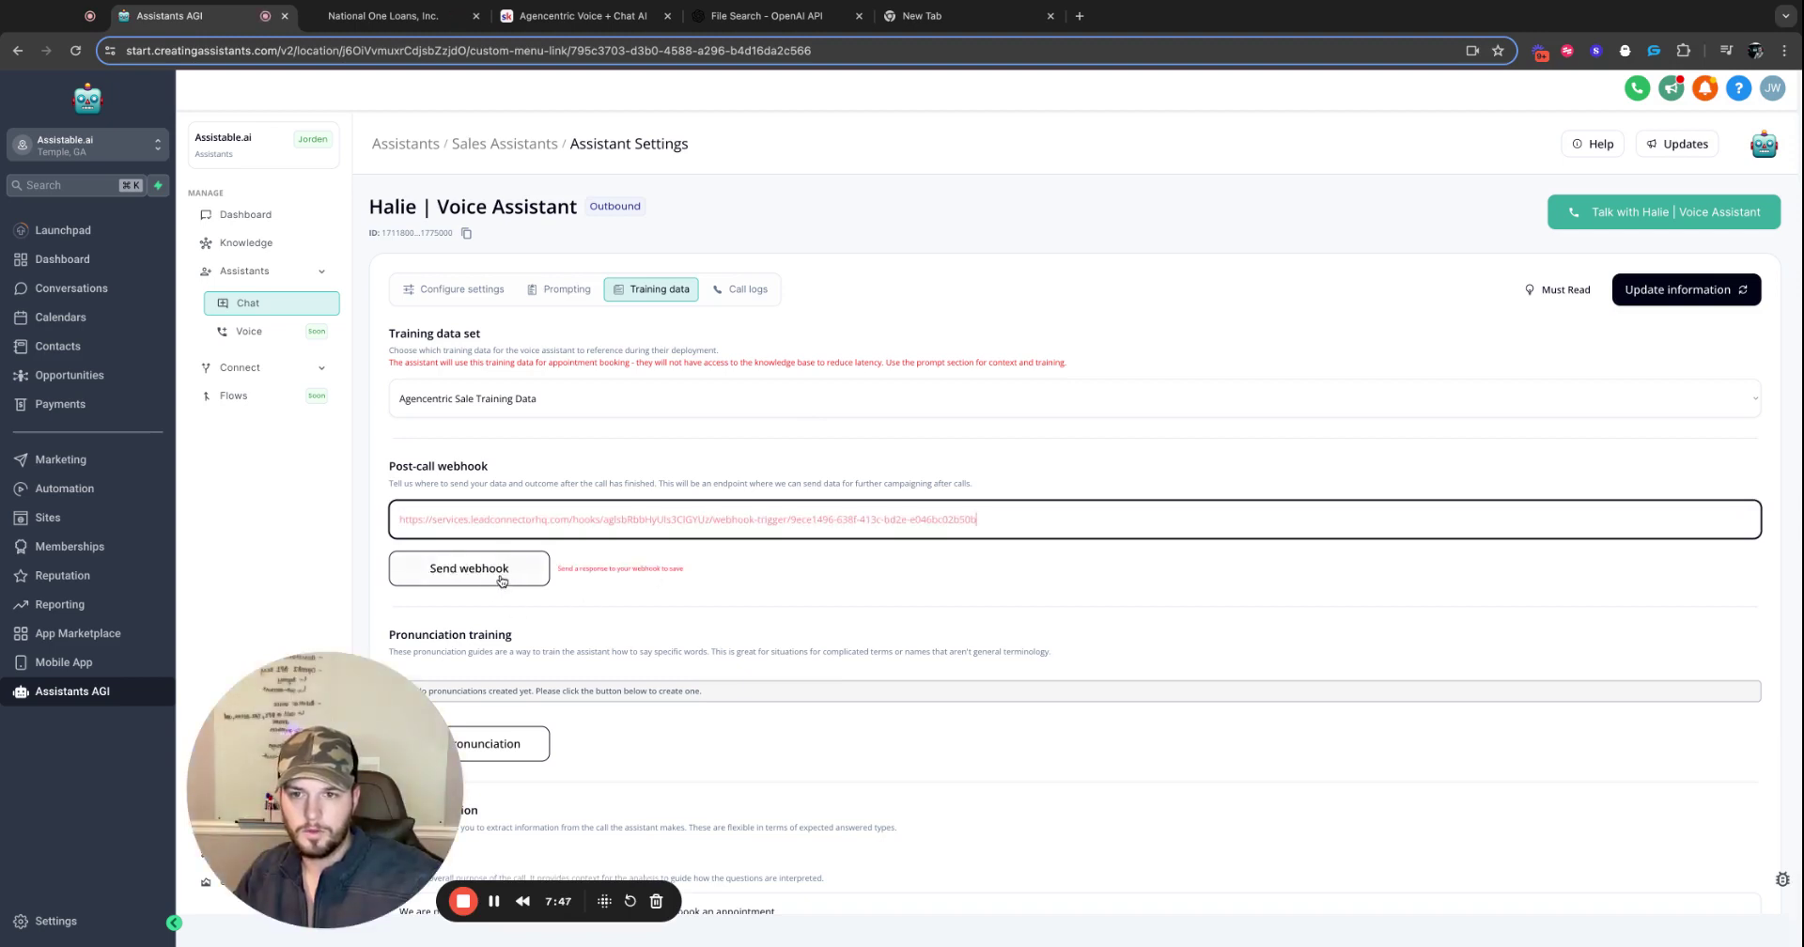
click(503, 576)
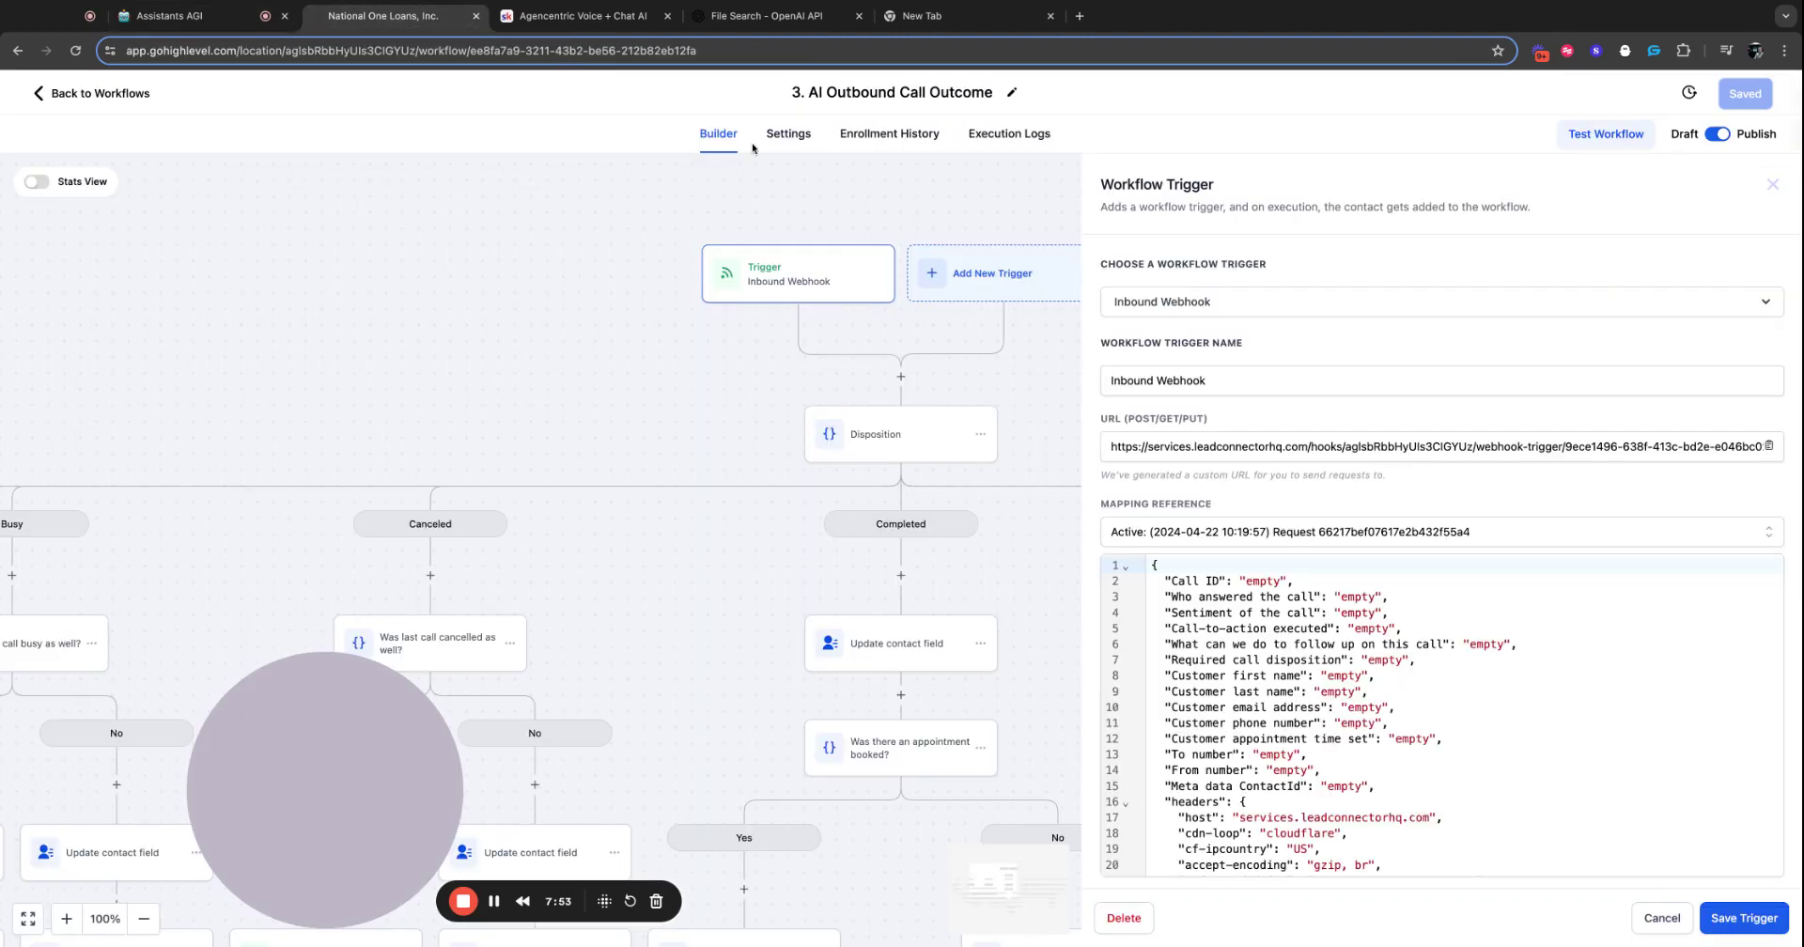
click(383, 16)
click(1196, 533)
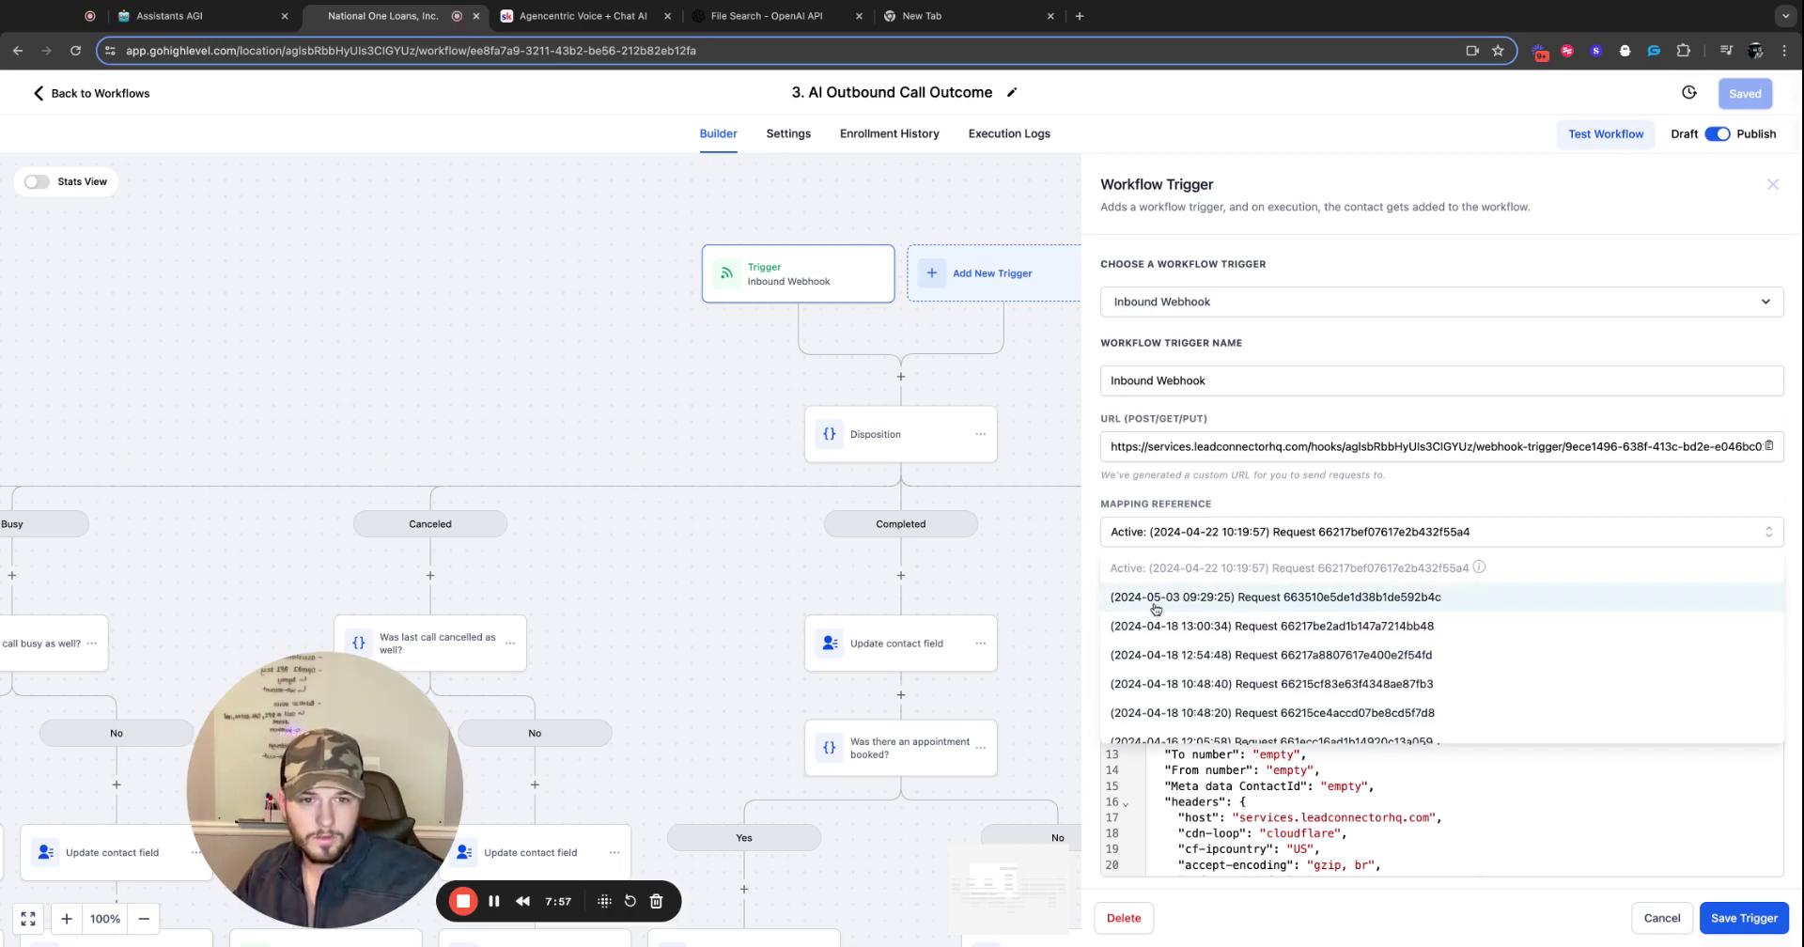
click(1209, 602)
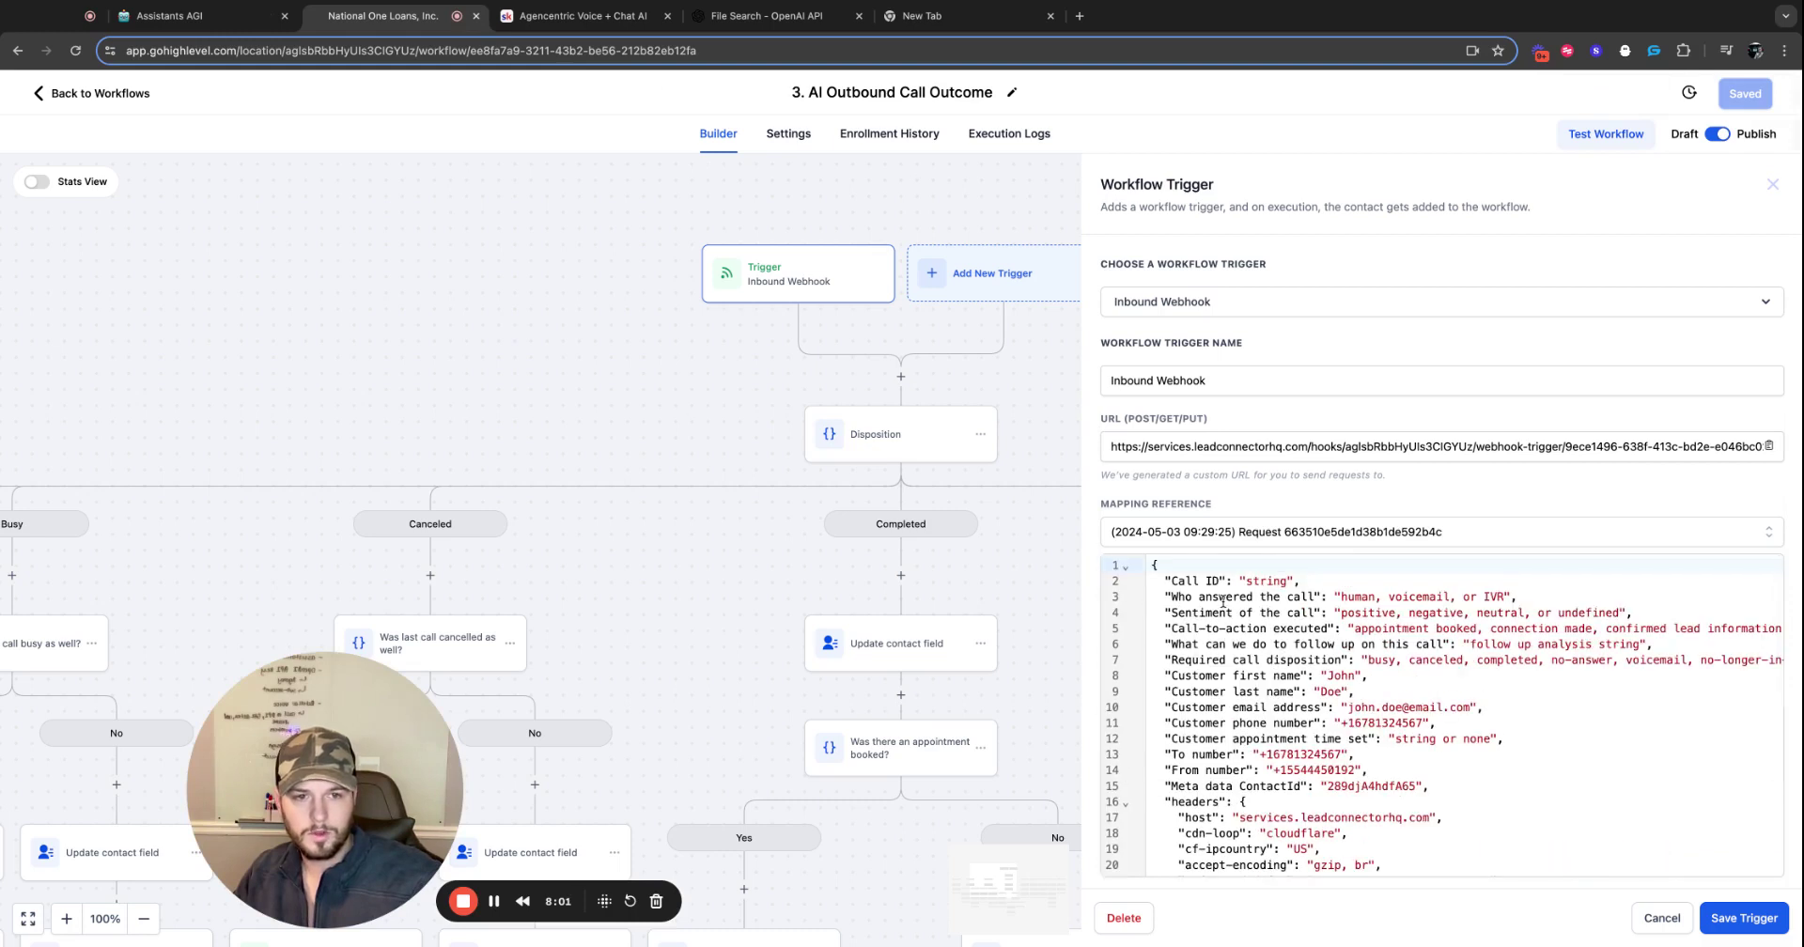
Examine the test request's payload fields, including the call ID and the metadata contact ID.
drag(1233, 577, 1437, 768)
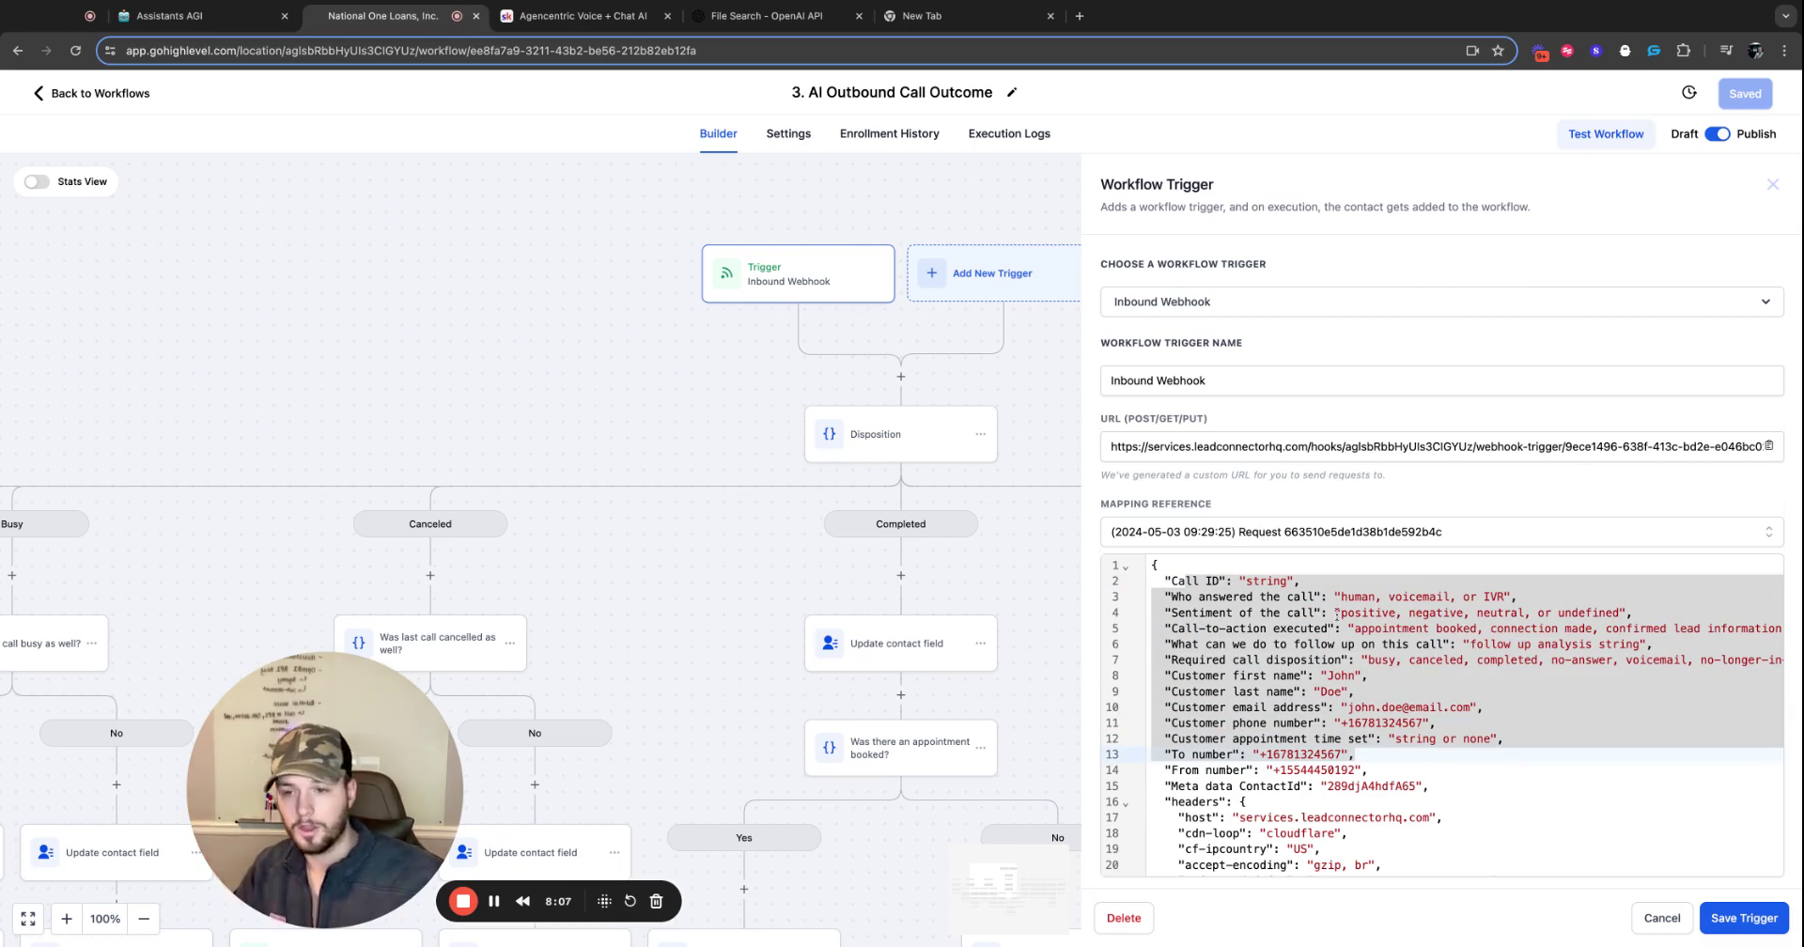
click(1259, 582)
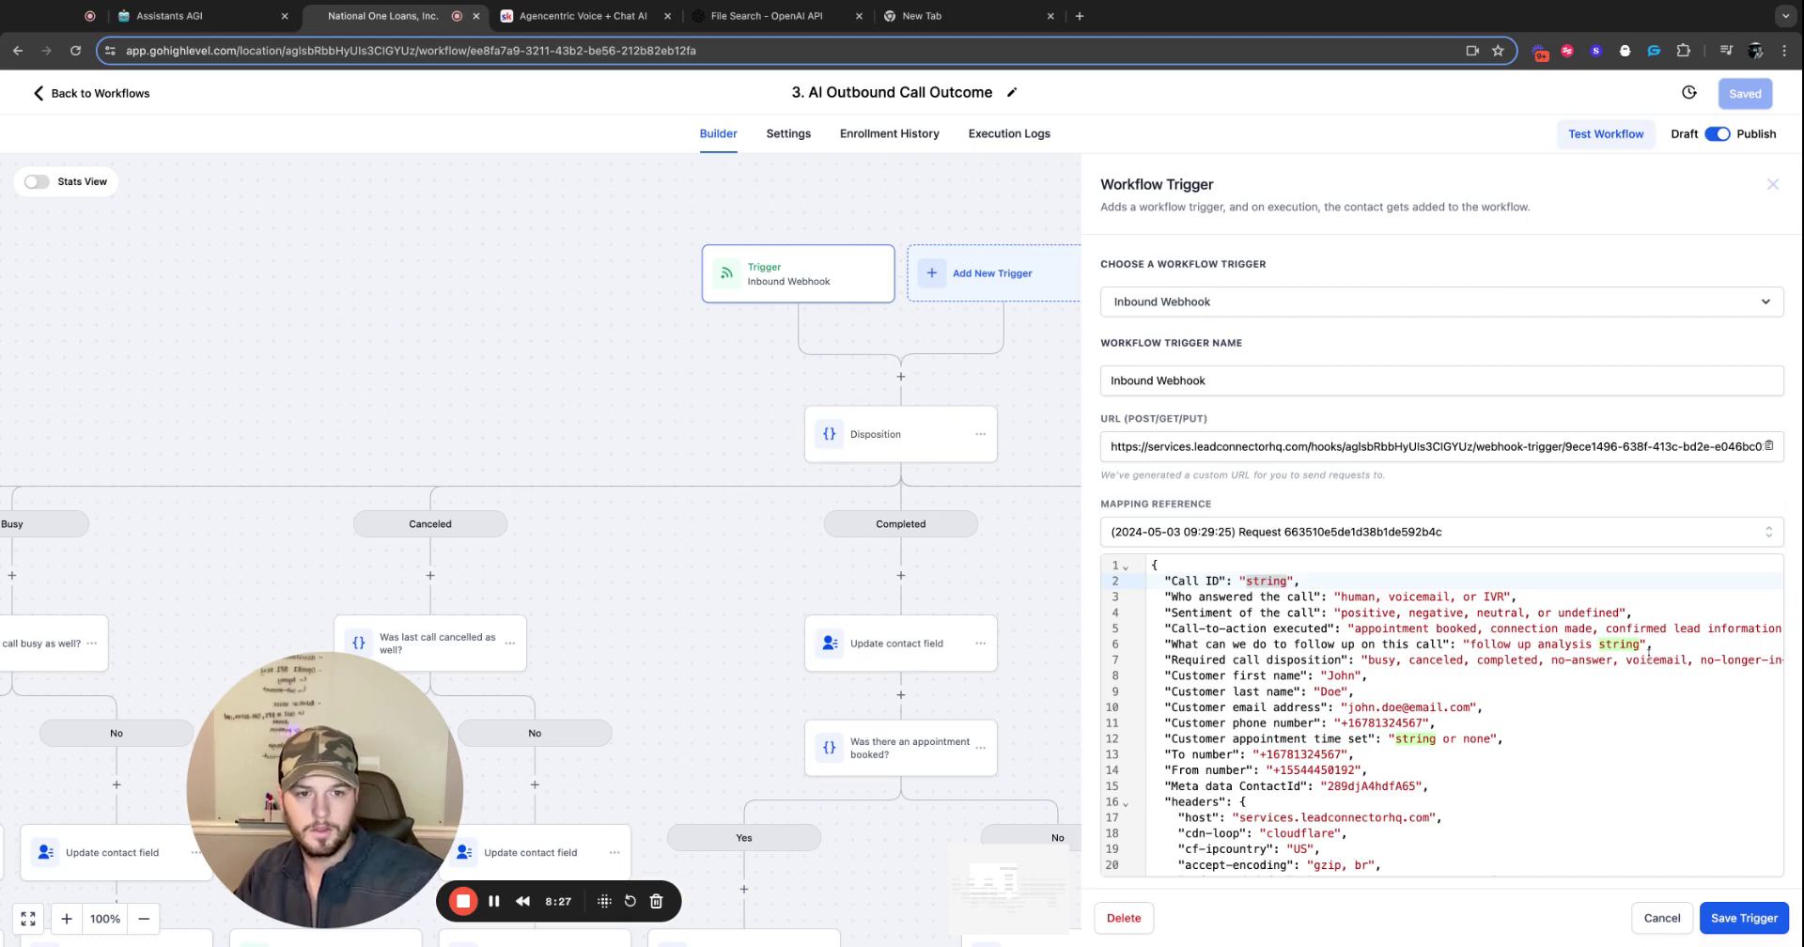
scroll(1398, 695, down, 1)
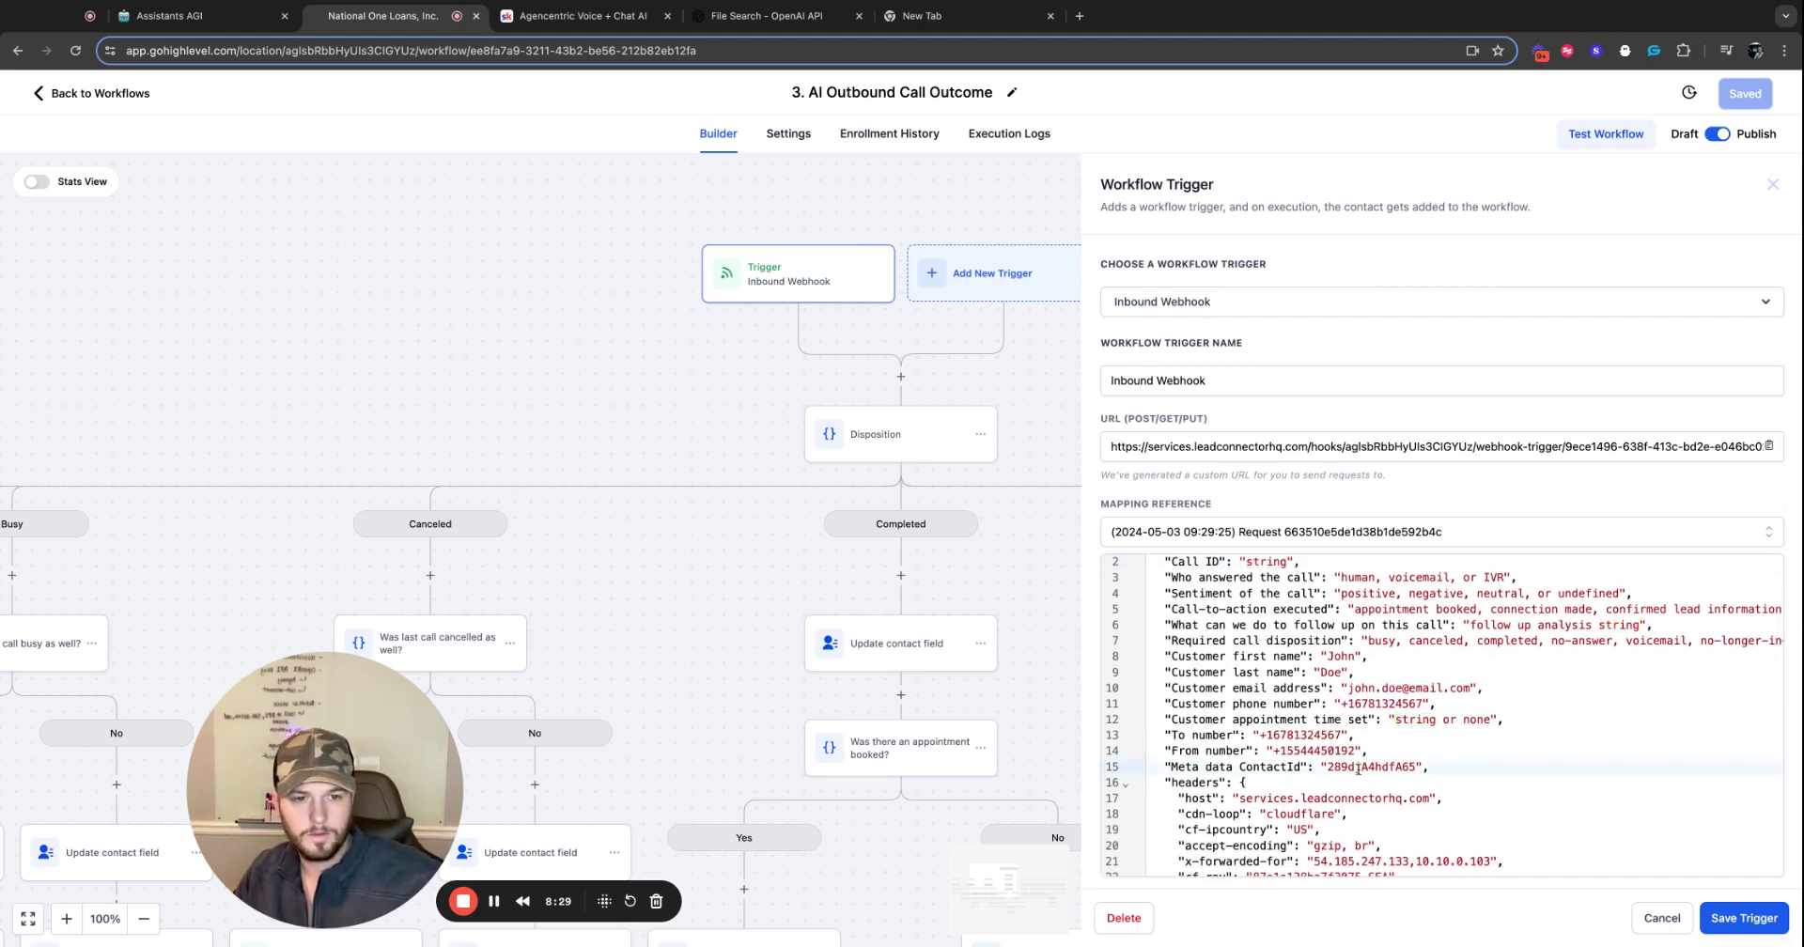
double_click(1358, 769)
scroll(1404, 683, up, 1)
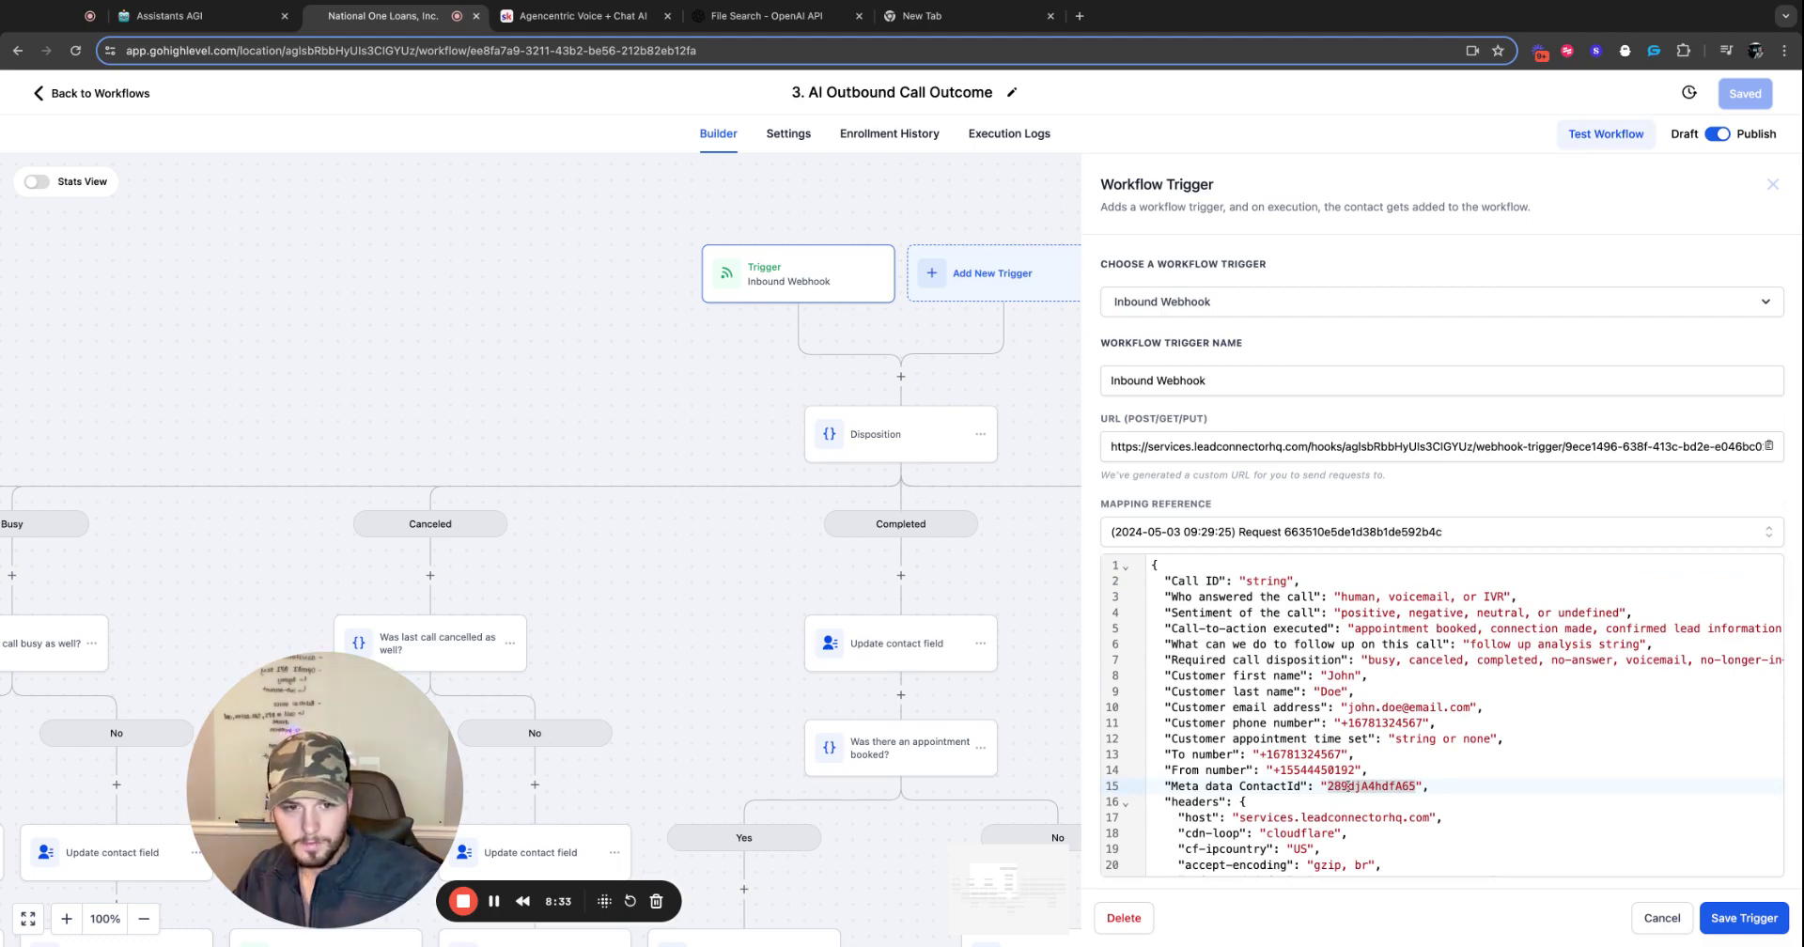
Examine the possible values for who answered the call and the sentiment of the call in the payload.
click(1342, 596)
key(shift+Right)
key(shift+Right)
key(shift+Right)
key(shift+Right)
key(shift+Right)
key(shift+Right)
key(shift+Right)
key(shift+Right)
key(shift+Right)
key(shift+Right)
key(shift+Right)
key(shift+Right)
key(shift+Right)
key(shift+Right)
key(shift+Right)
key(shift+Right)
key(shift+Right)
key(shift+Right)
key(shift+Right)
key(shift+Right)
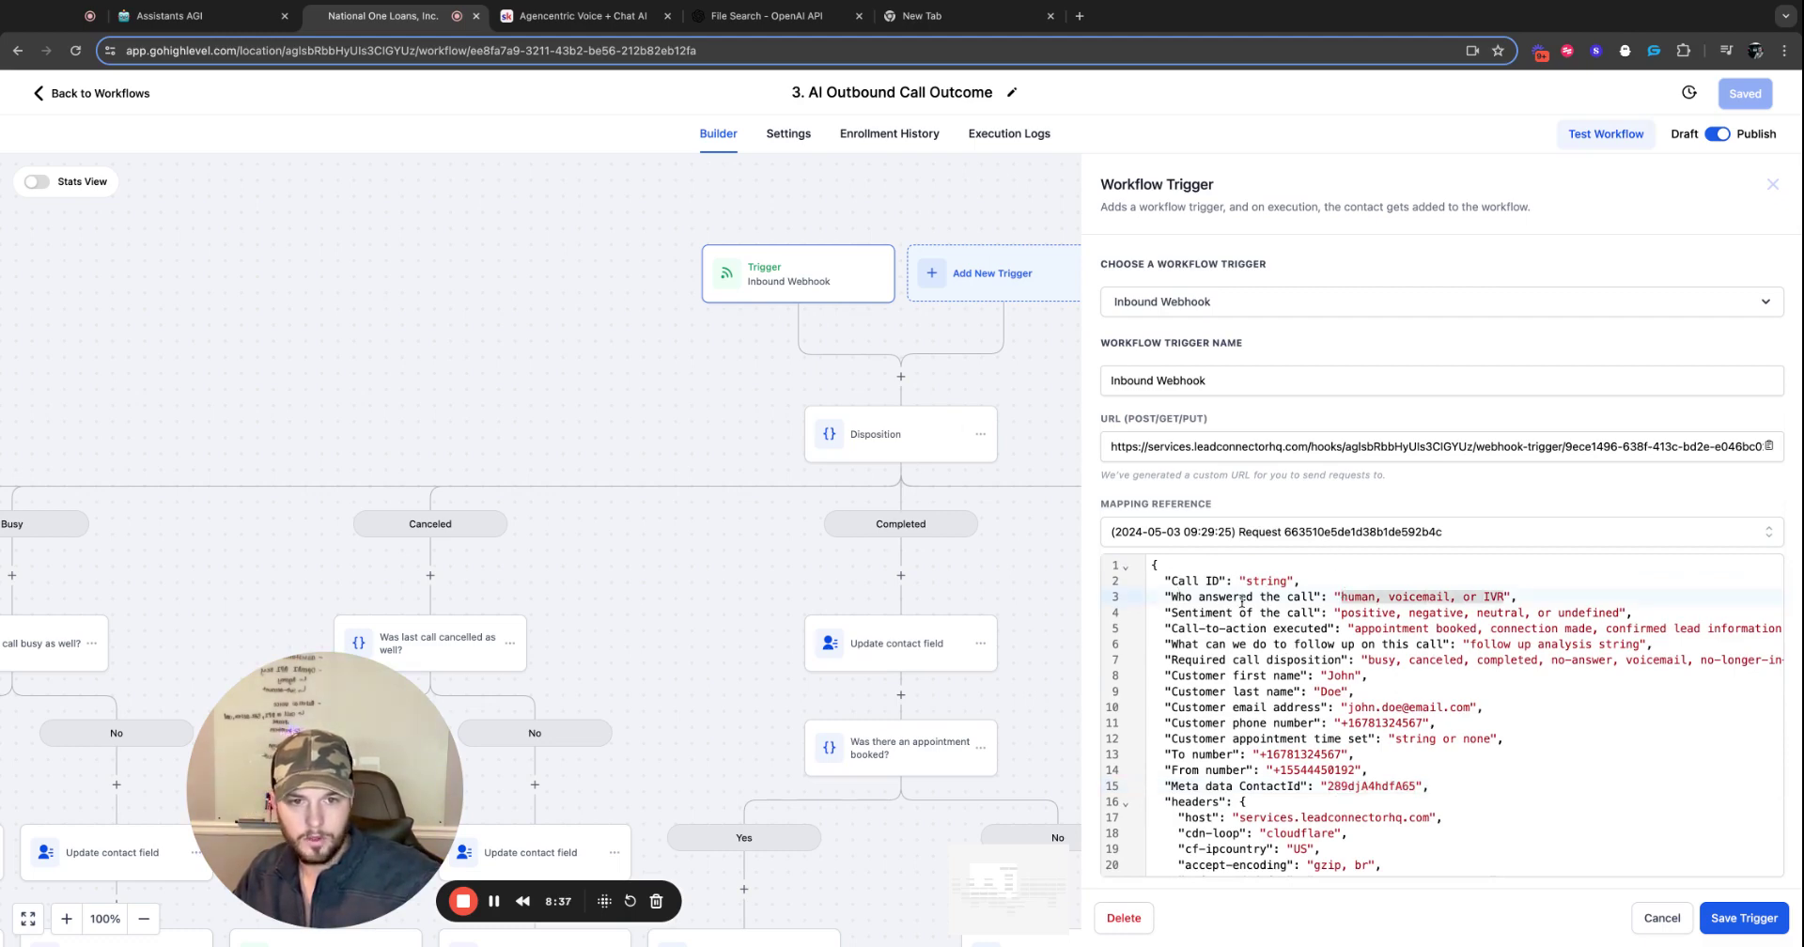
drag(1188, 615, 1587, 616)
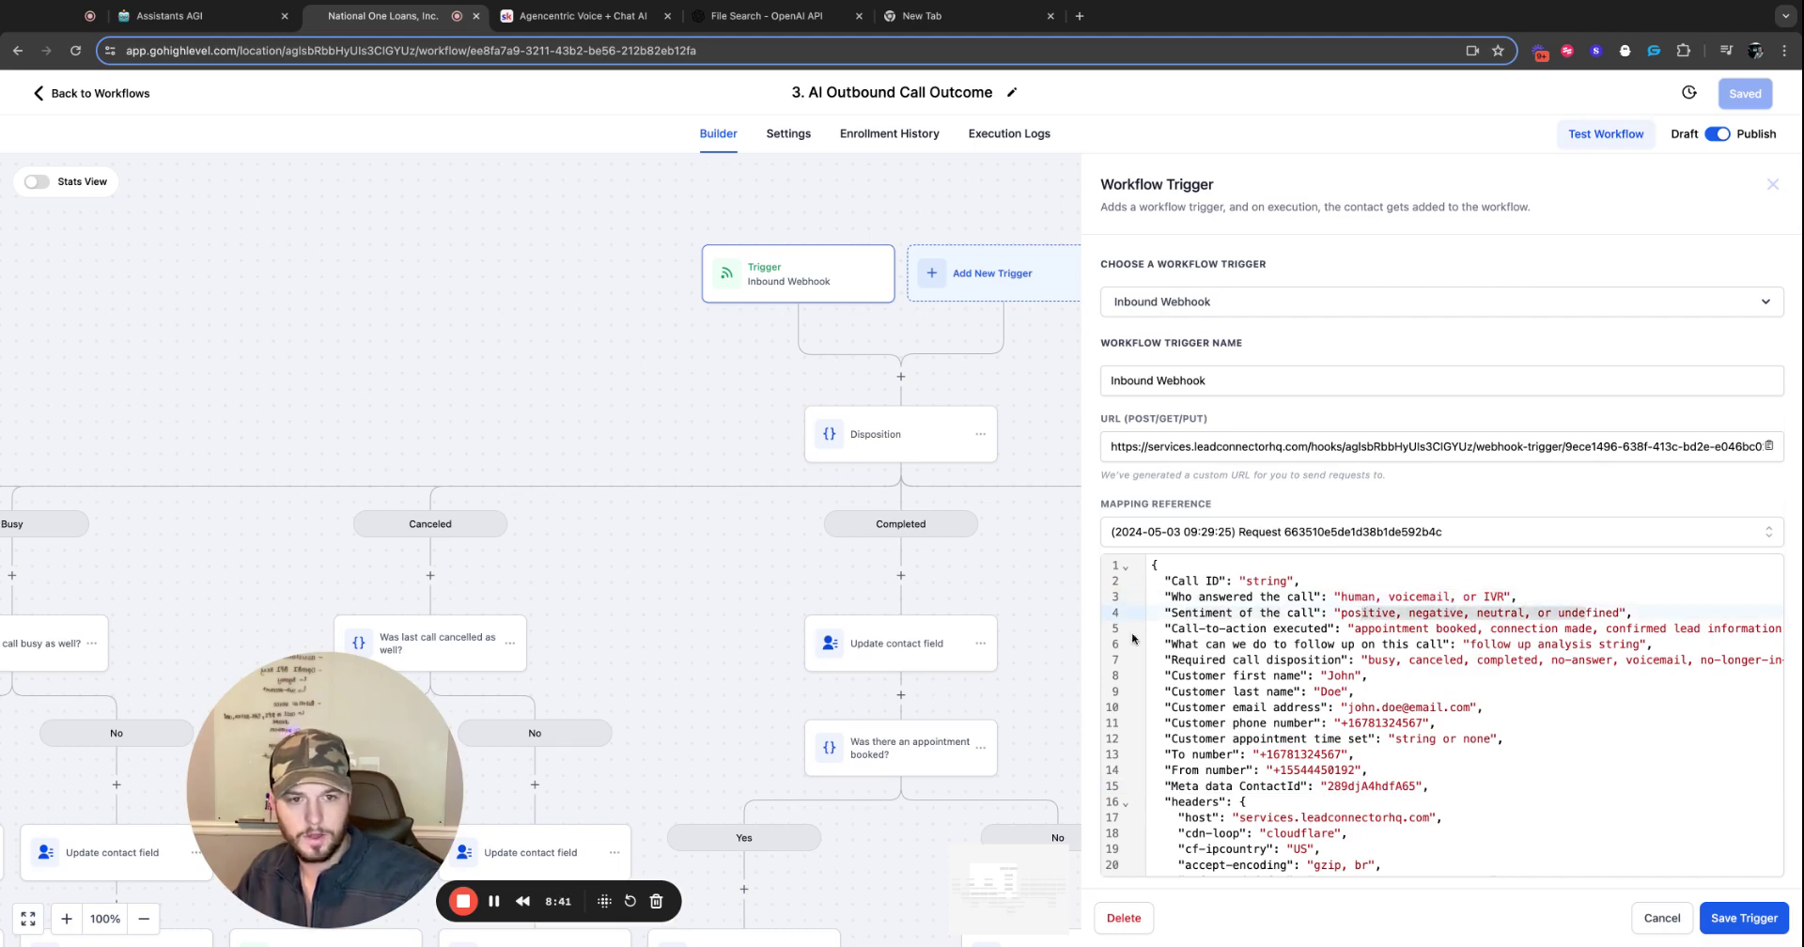
Examine the possible values of the payload's call-to-action executed field.
drag(1182, 630, 1350, 628)
click(1350, 627)
key(shift+Right)
key(shift+Right)
key(shift+Right)
key(shift+Right)
key(shift+Right)
key(shift+Right)
key(shift+Right)
key(shift+Right)
key(shift+Right)
key(shift+Right)
key(shift+Right)
key(shift+Right)
key(shift+Right)
key(shift+Right)
key(shift+Right)
key(shift+Right)
key(shift+Right)
key(shift+Right)
key(shift+Right)
key(shift+Right)
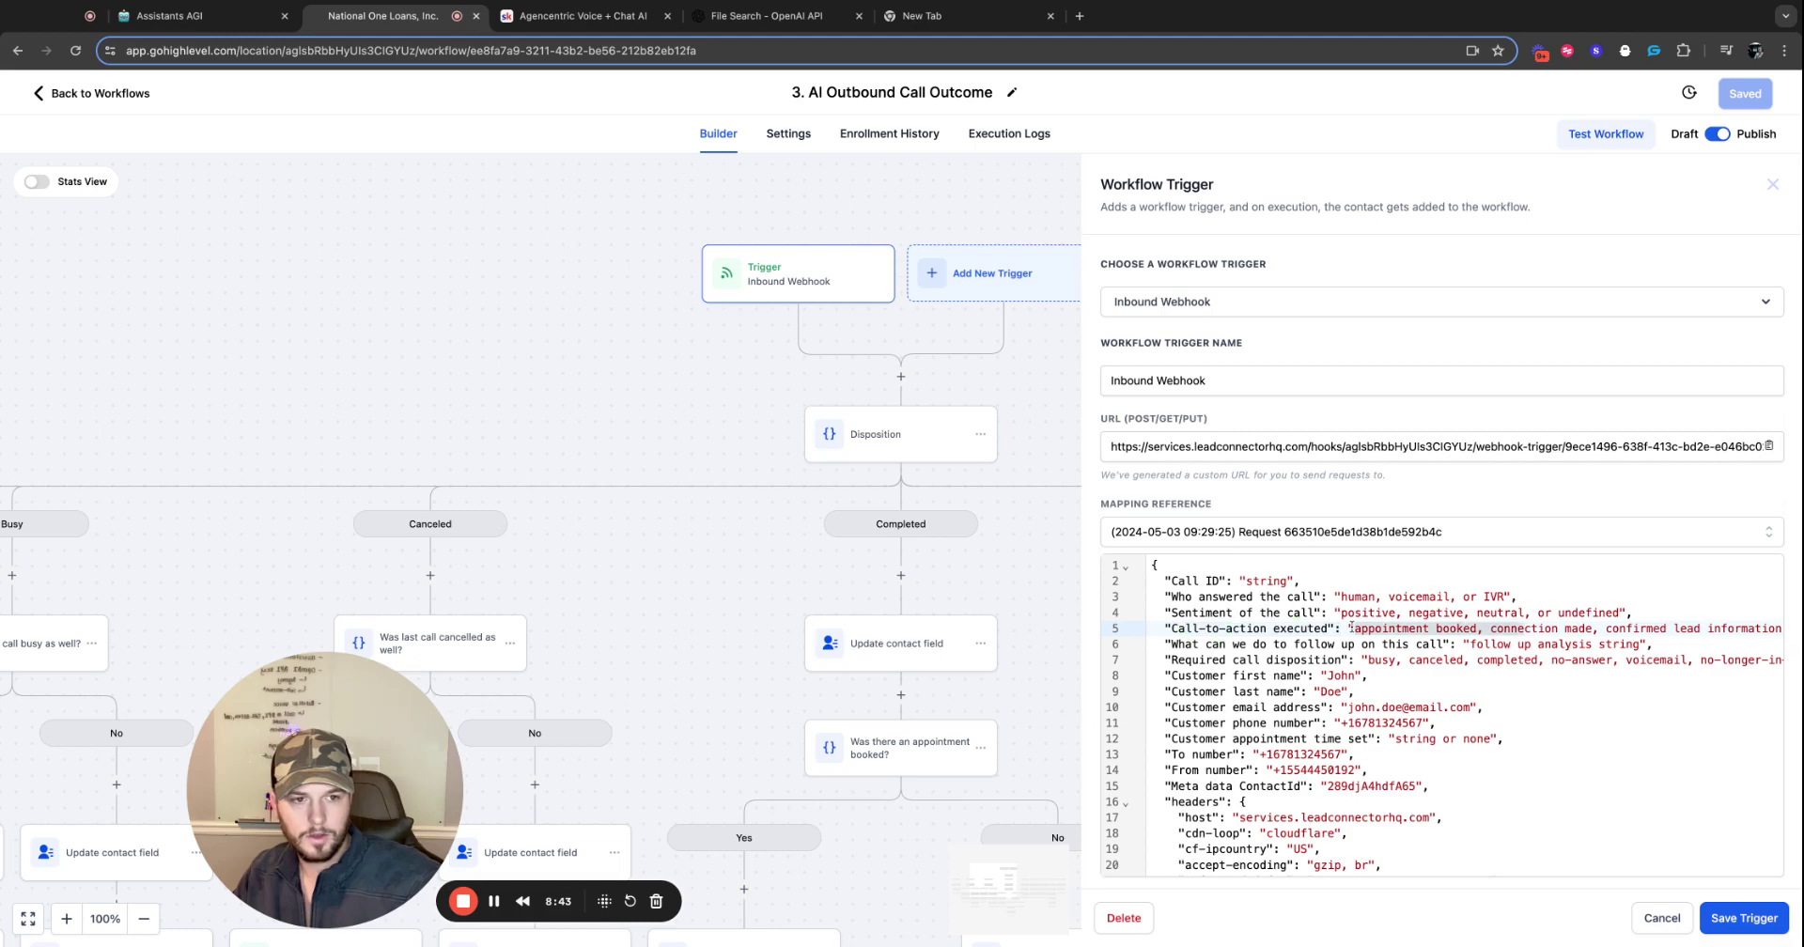
key(shift+End)
key(shift+Down)
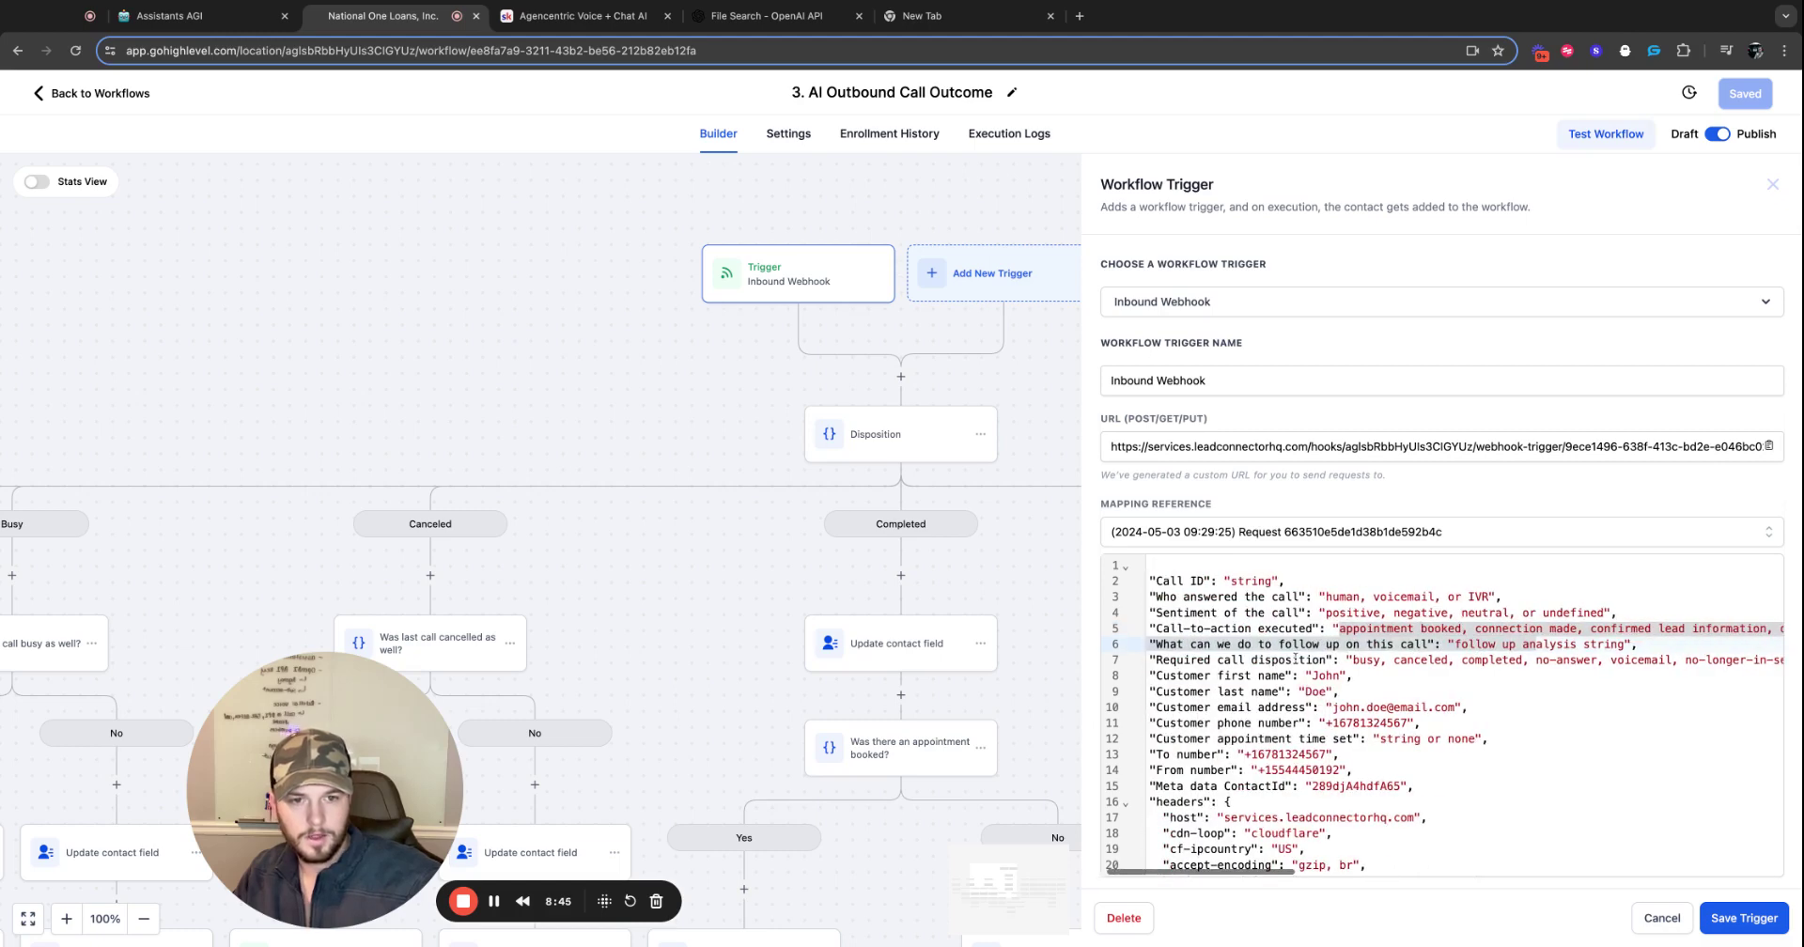
Examine the payload field describing what can be done to follow up on the call.
click(1268, 642)
click(1453, 643)
key(shift+Right)
key(shift+Right)
key(shift+Right)
key(shift+Right)
key(shift+Right)
key(shift+Right)
key(shift+Right)
key(shift+Right)
key(shift+Right)
key(shift+Right)
key(shift+Right)
key(shift+Right)
key(shift+Right)
key(shift+Right)
key(shift+Right)
key(shift+Right)
key(shift+Right)
key(shift+Right)
key(shift+Right)
key(shift+Right)
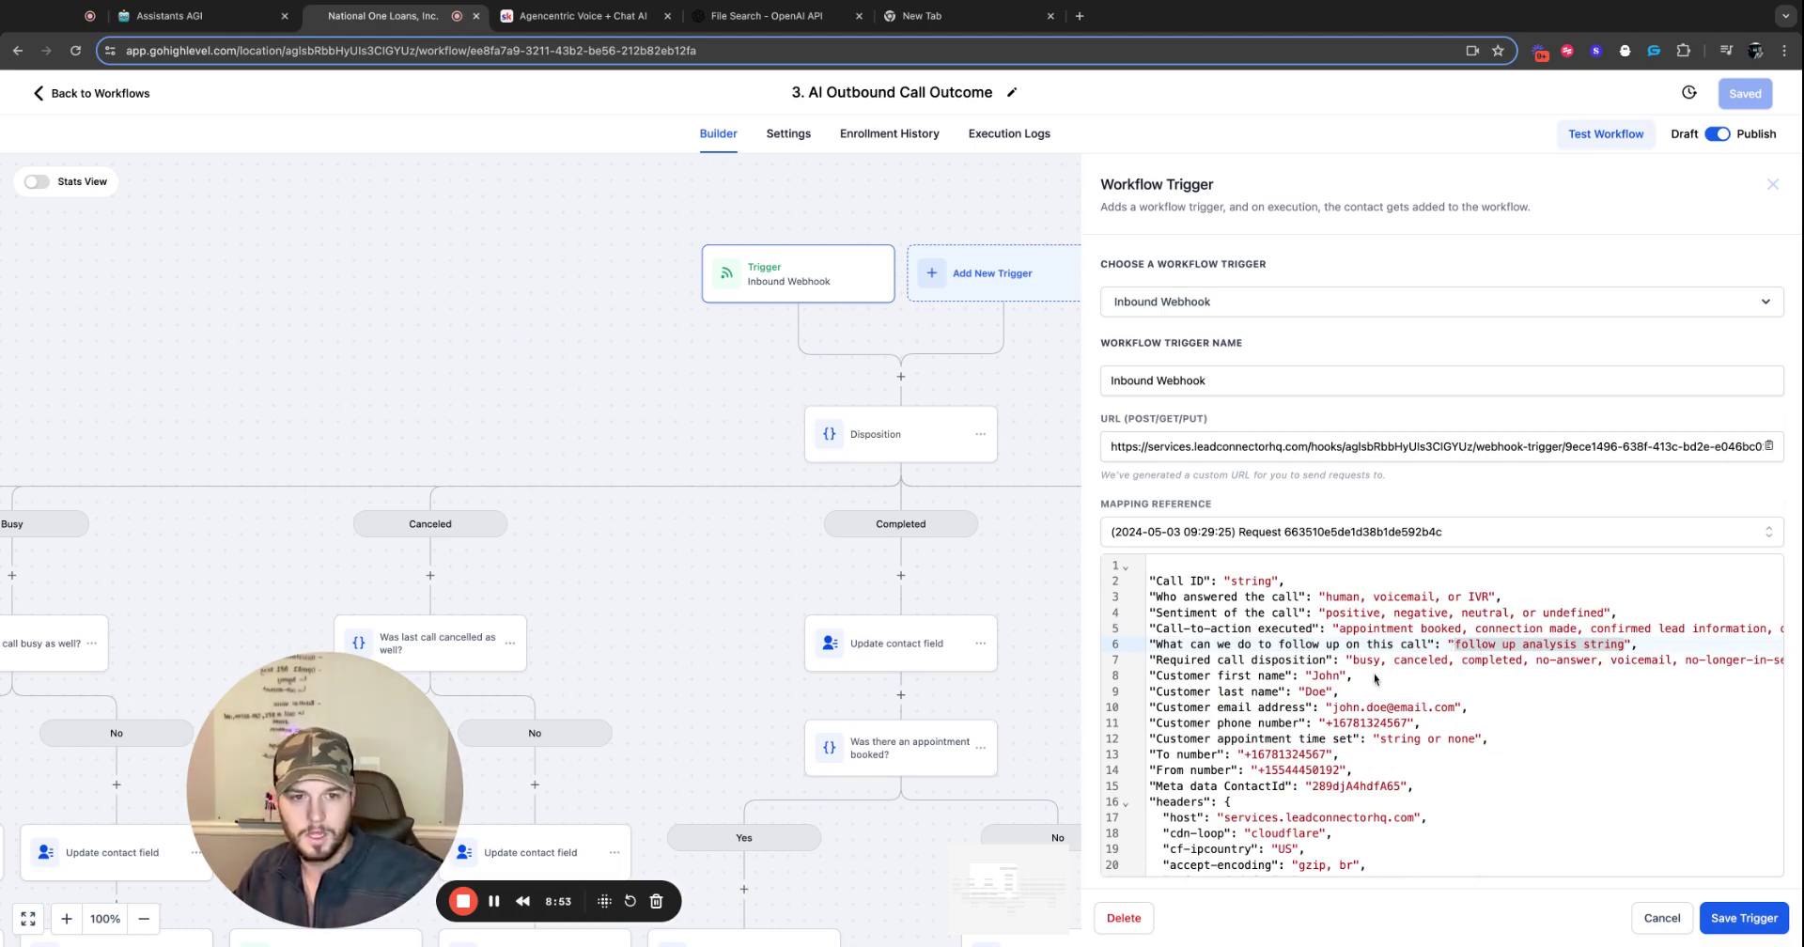
Examine the full list of possible values for the required call disposition in the payload.
scroll(1289, 674, right, 3)
click(1205, 660)
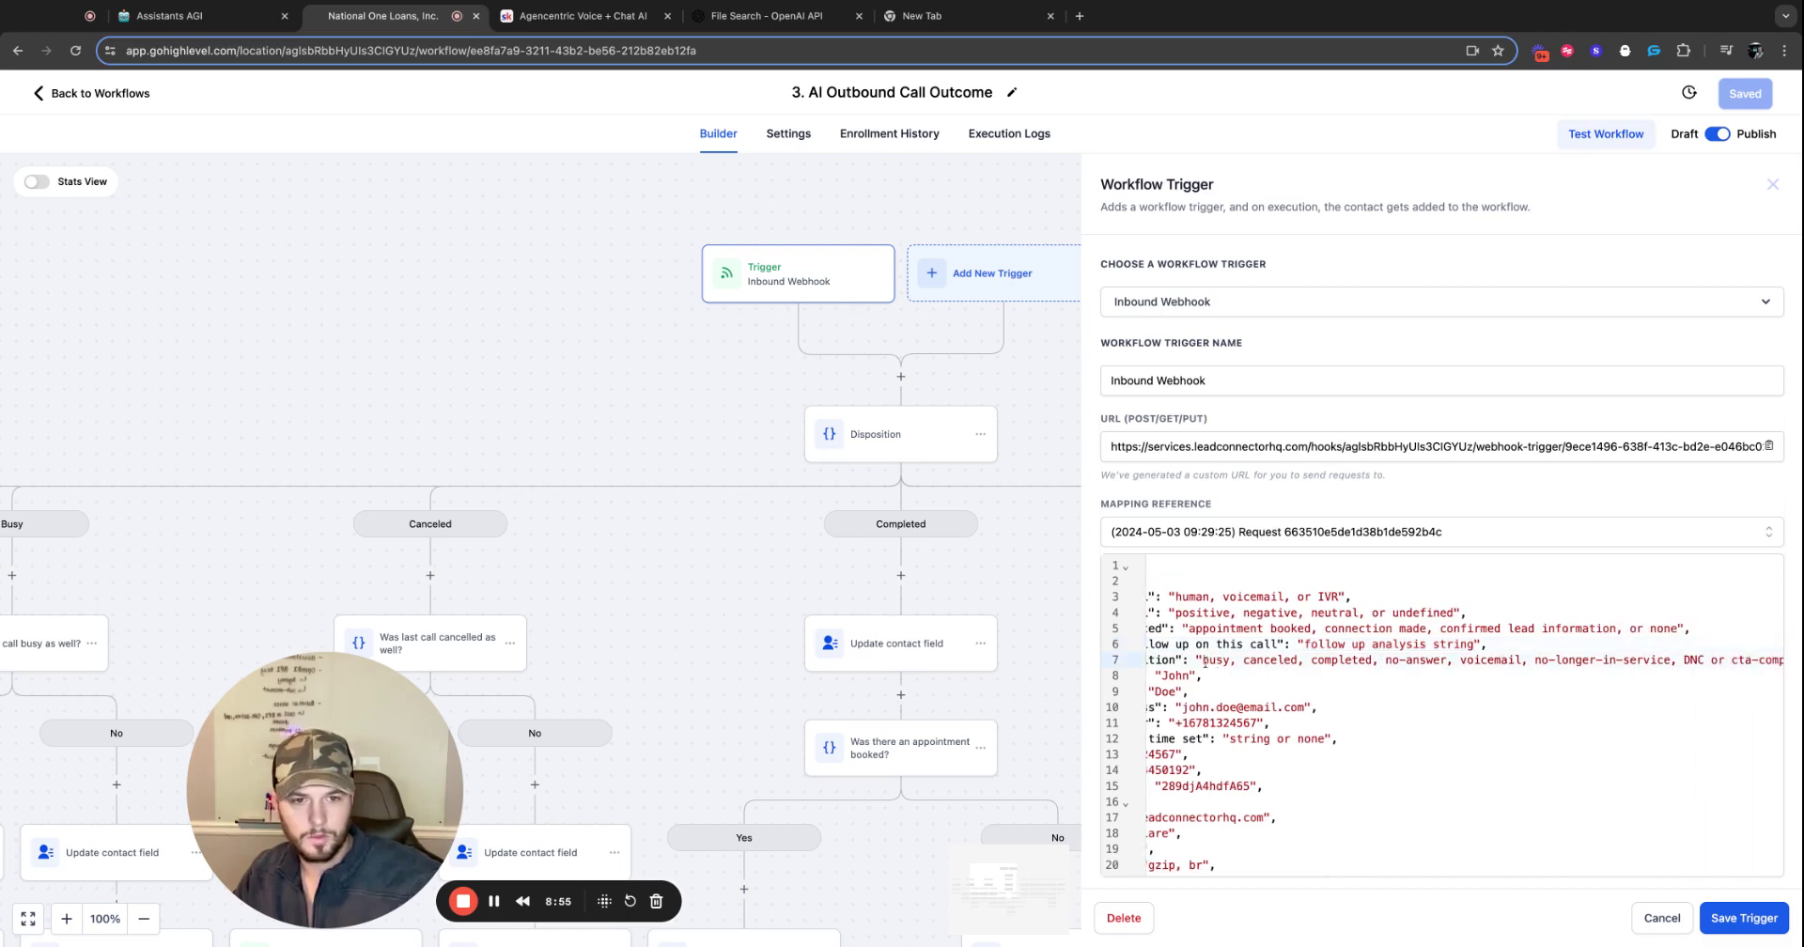
key(shift+Right)
key(shift+Right)
key(shift+Right)
key(shift+Right)
key(shift+Right)
key(shift+Right)
key(shift+Right)
key(shift+Right)
key(shift+Right)
key(shift+Right)
key(shift+Right)
key(shift+Right)
key(shift+Right)
key(shift+Right)
key(shift+Right)
key(shift+Right)
key(shift+Right)
key(shift+Right)
key(shift+Right)
key(shift+Right)
key(shift+Right)
key(shift+Right)
key(shift+Right)
key(shift+Right)
key(shift+Right)
key(shift+Right)
key(shift+Right)
key(shift+Right)
key(shift+Right)
key(shift+Right)
key(shift+Right)
key(shift+Right)
key(shift+Right)
key(shift+Right)
key(shift+Right)
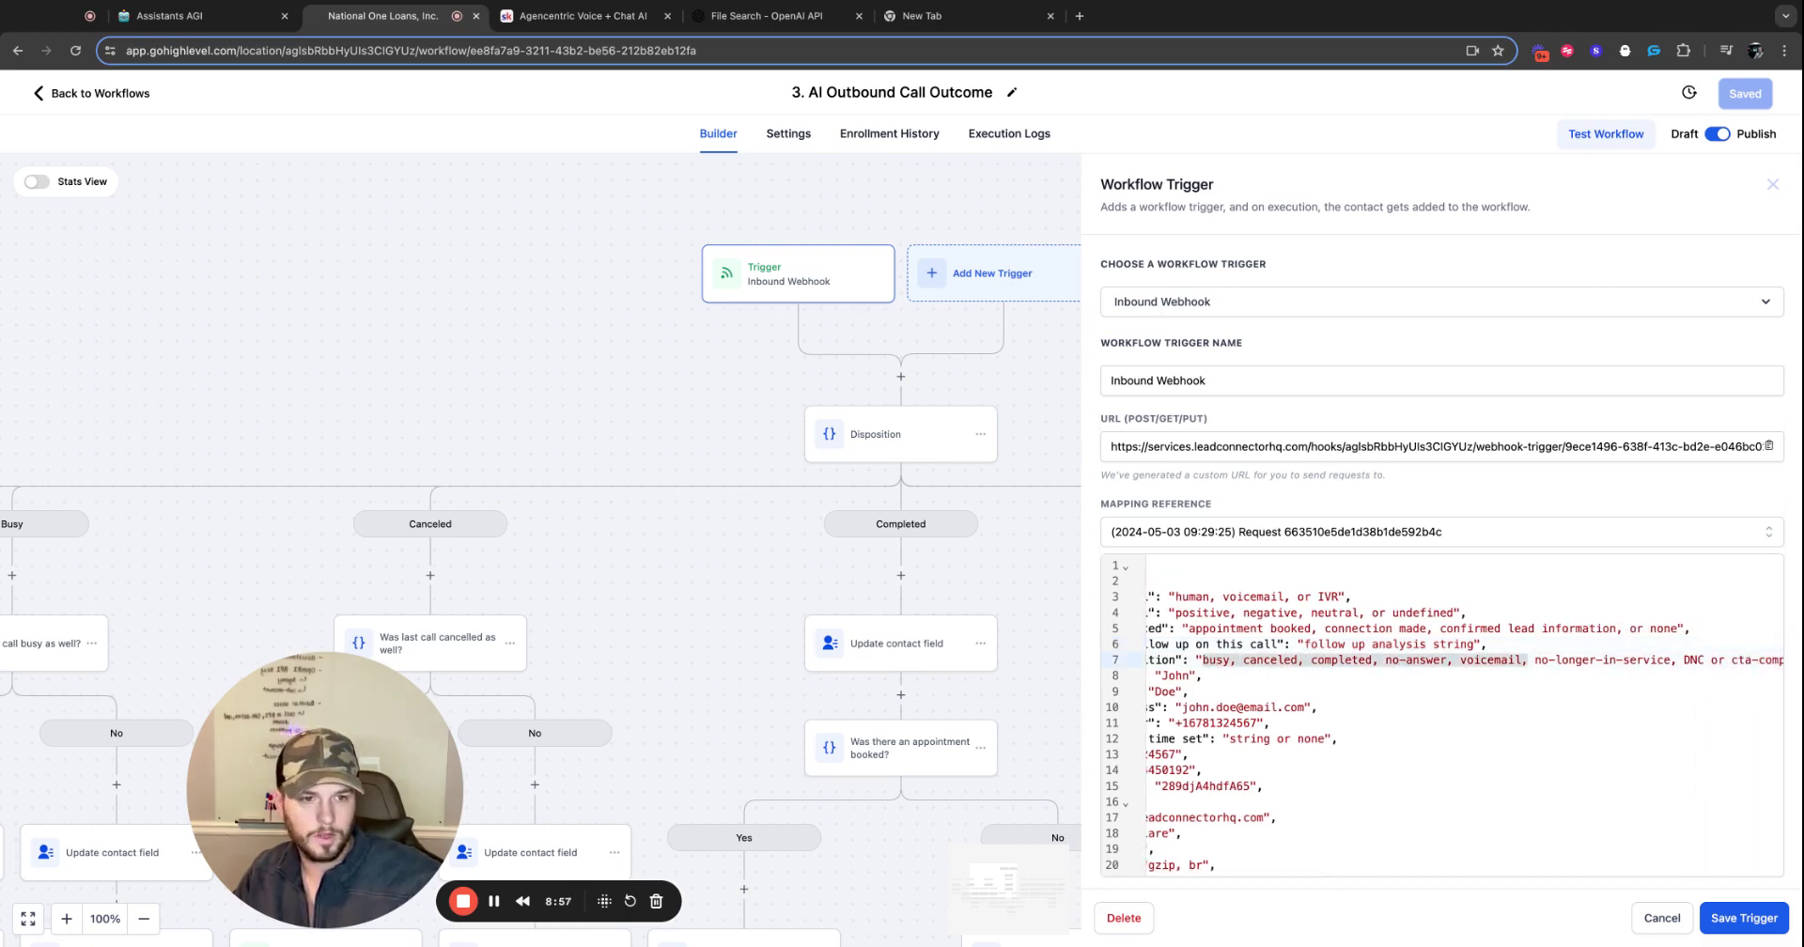
key(shift+Right)
key(shift+Right)
key(shift+Right)
key(shift+Right)
key(shift+Right)
key(shift+Right)
key(shift+Right)
key(shift+Right)
key(shift+Right)
key(shift+Right)
key(shift+Right)
key(shift+Right)
key(shift+Right)
key(shift+Right)
key(shift+Right)
key(shift+Right)
key(shift+Right)
key(shift+Right)
key(shift+Right)
key(shift+Right)
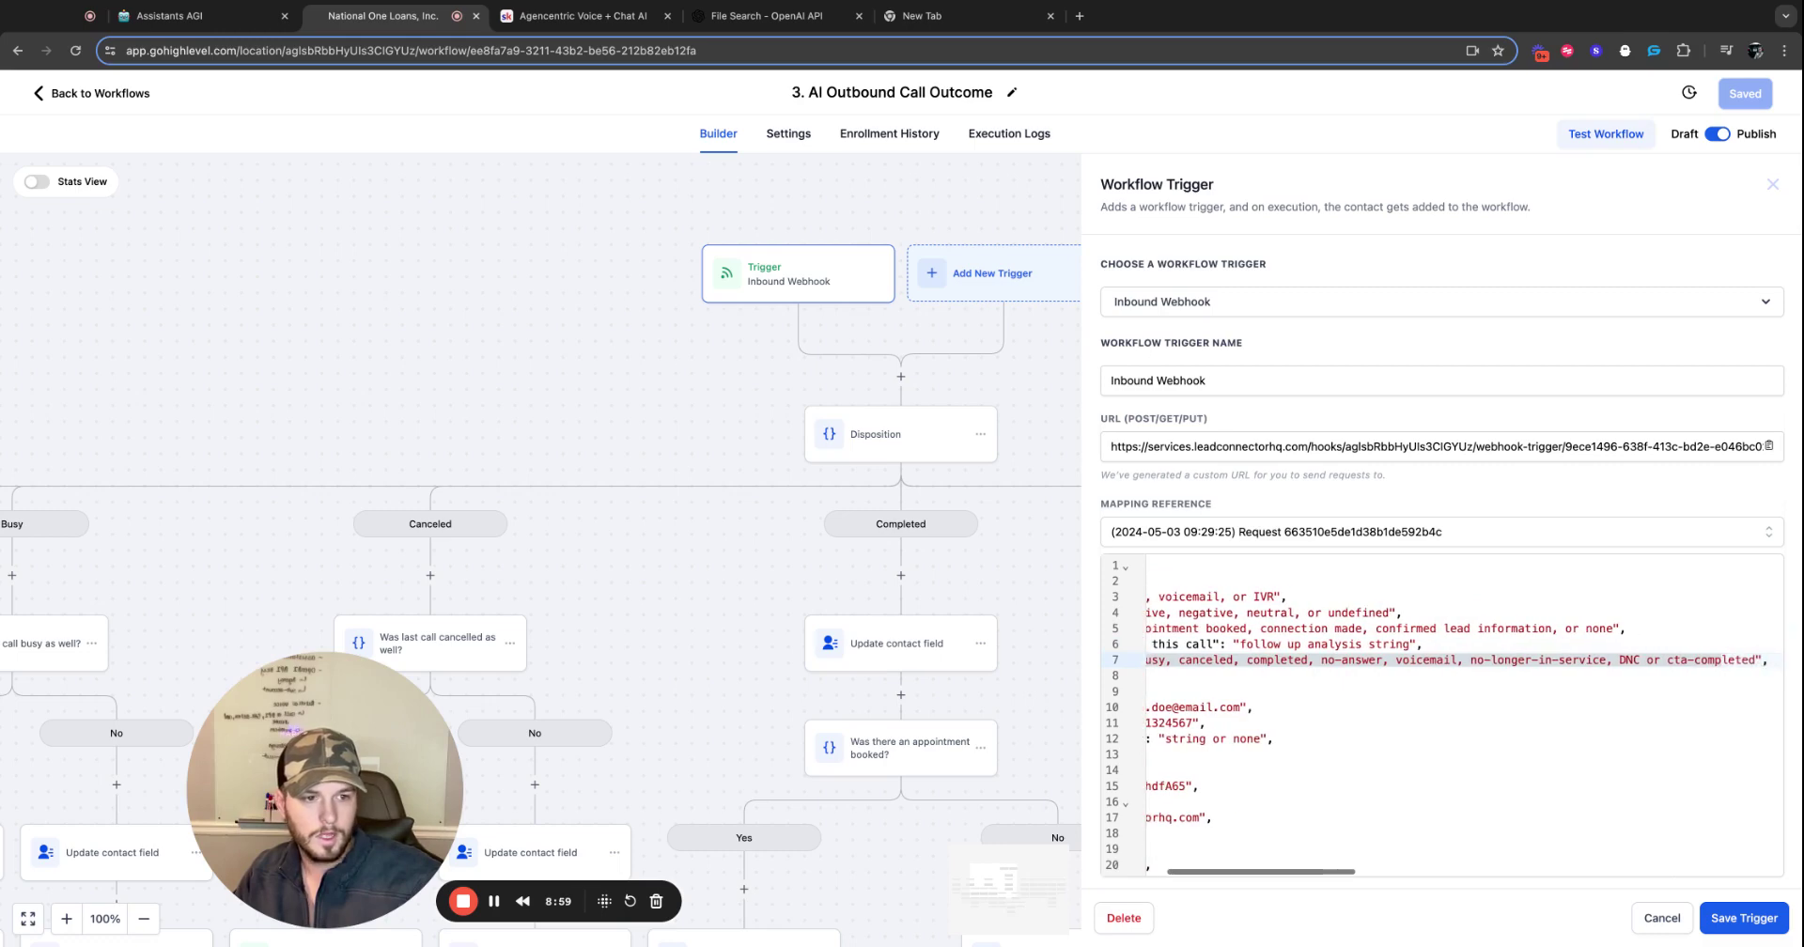
Examine the payload's customer details and its to and from numbers, and close the trigger settings without saving.
scroll(1329, 671, left, 5)
click(1330, 673)
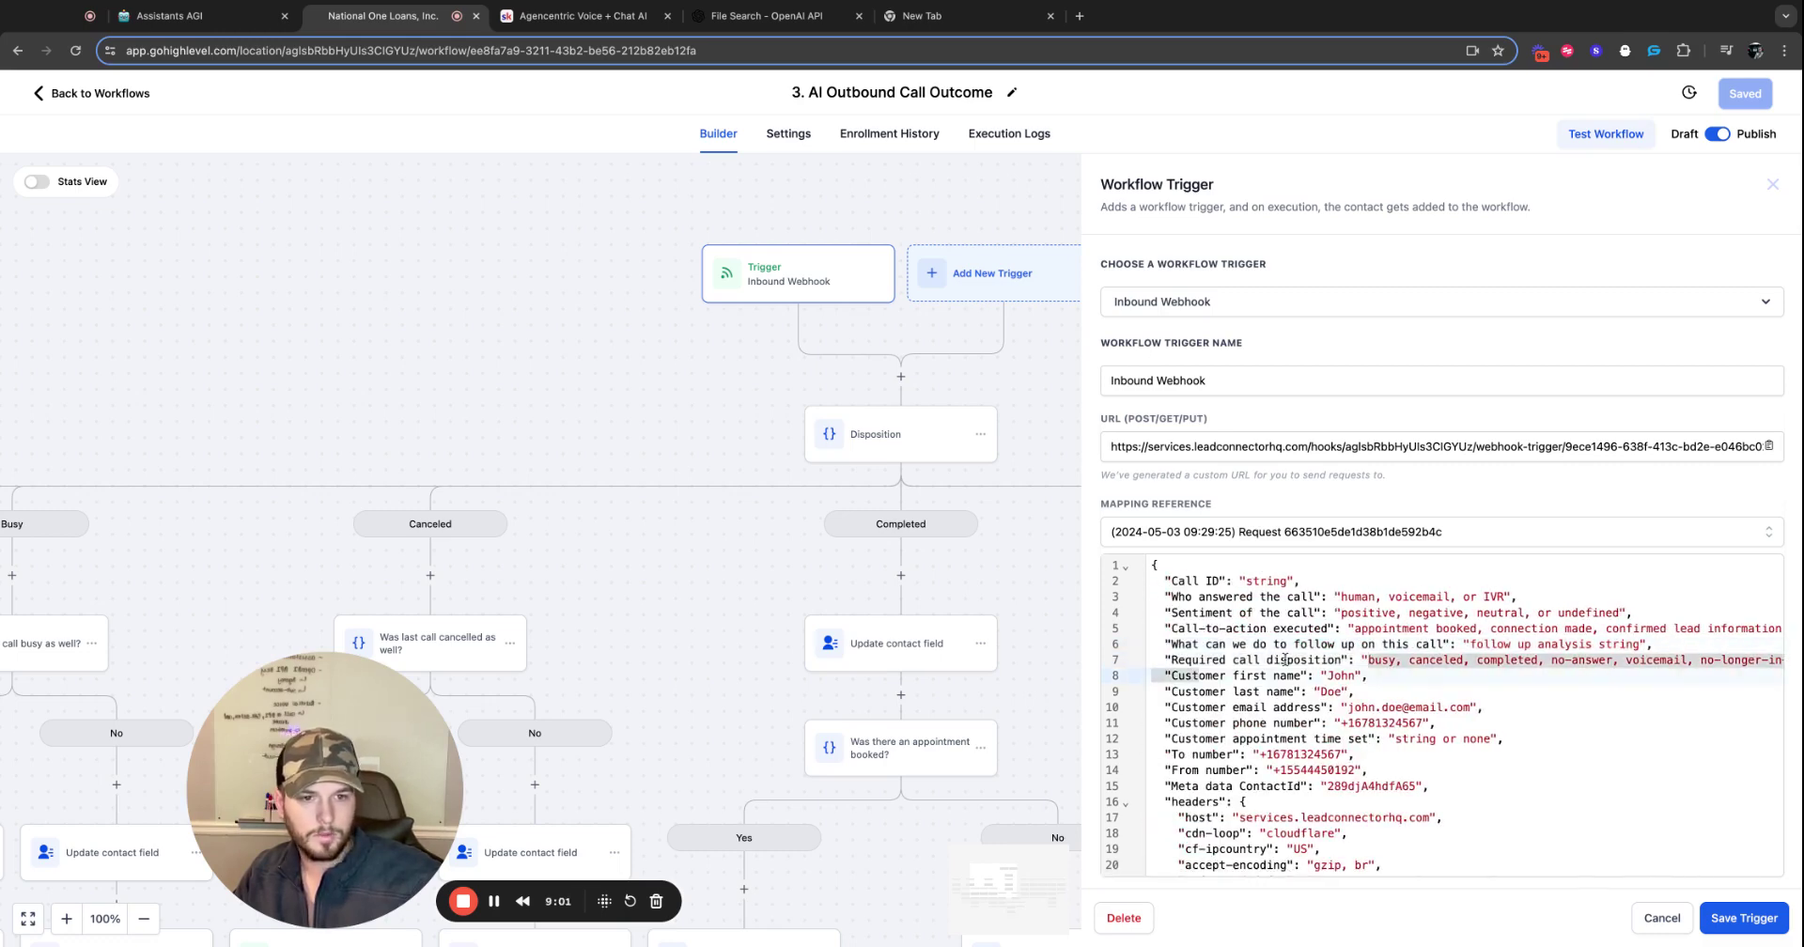
click(1353, 695)
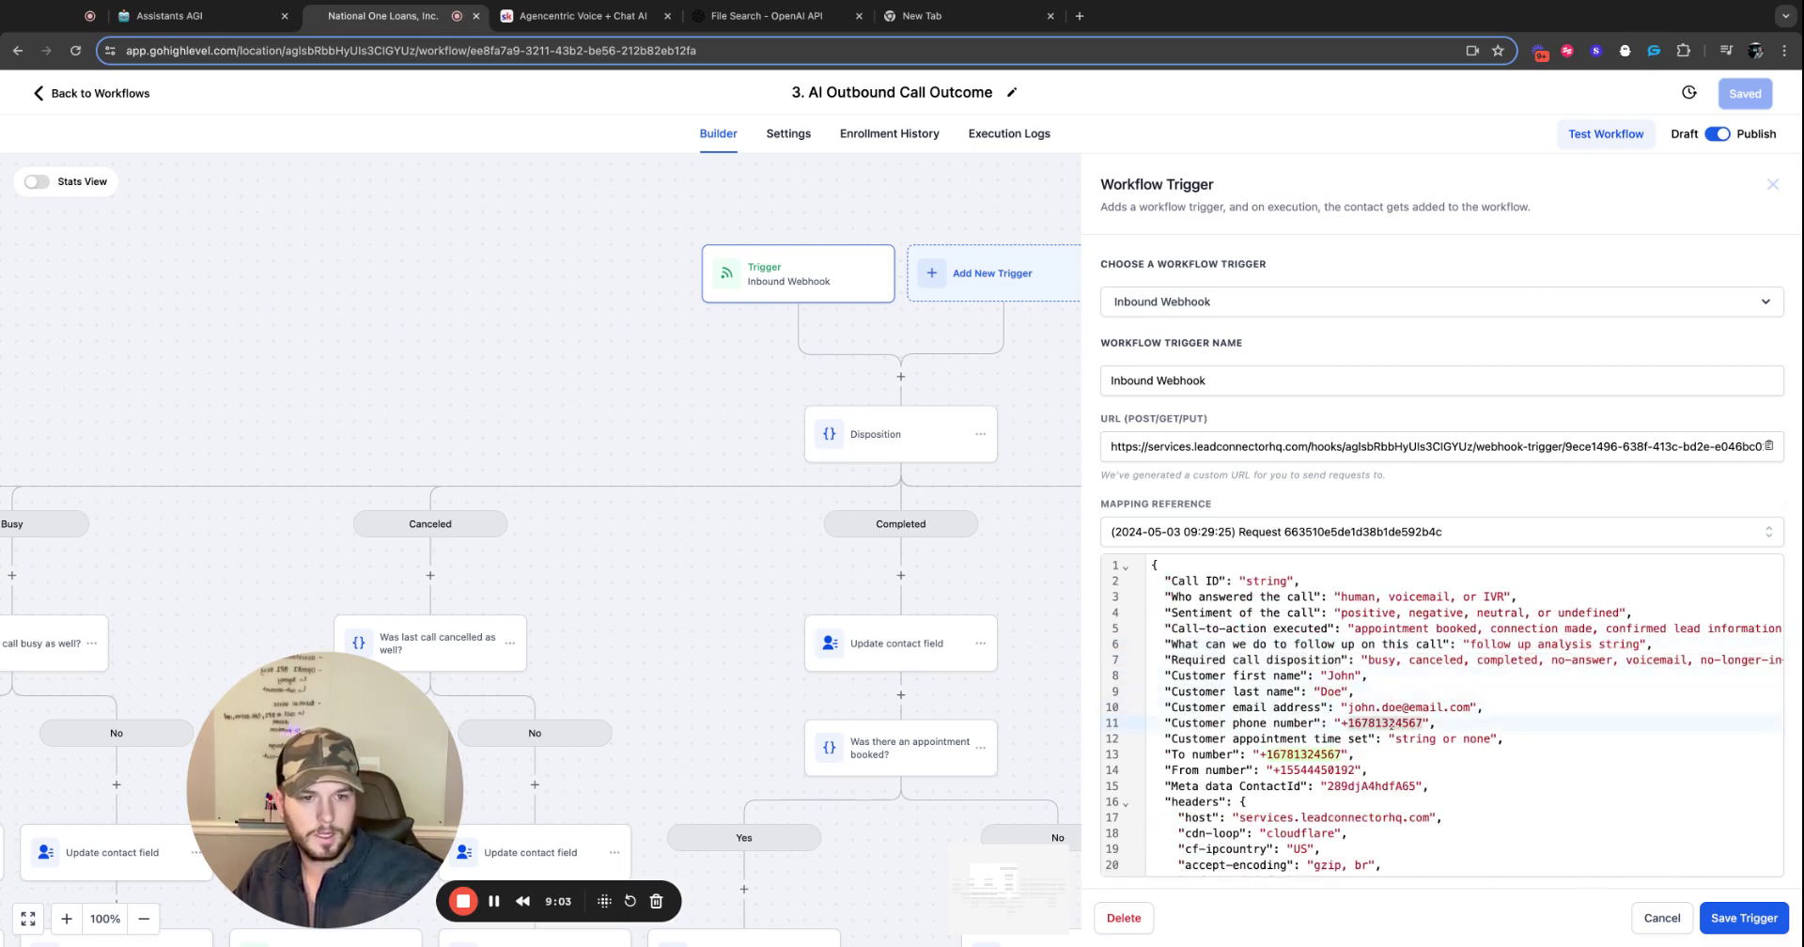
double_click(1300, 756)
double_click(1305, 770)
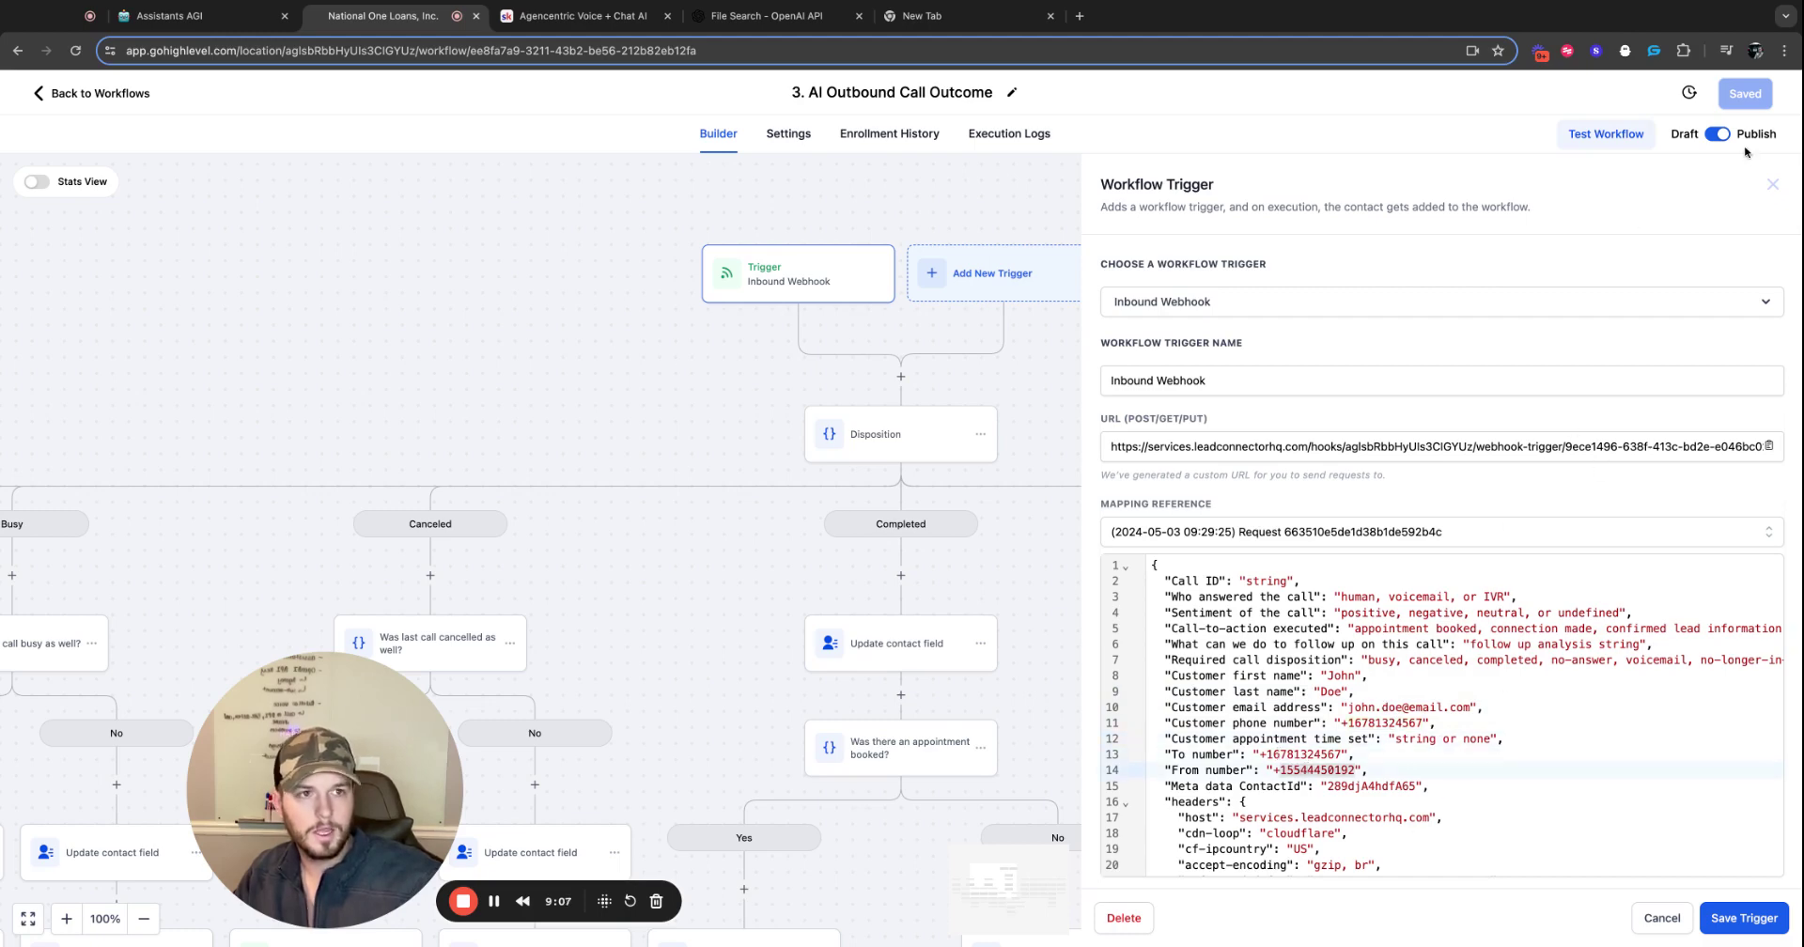
click(1769, 186)
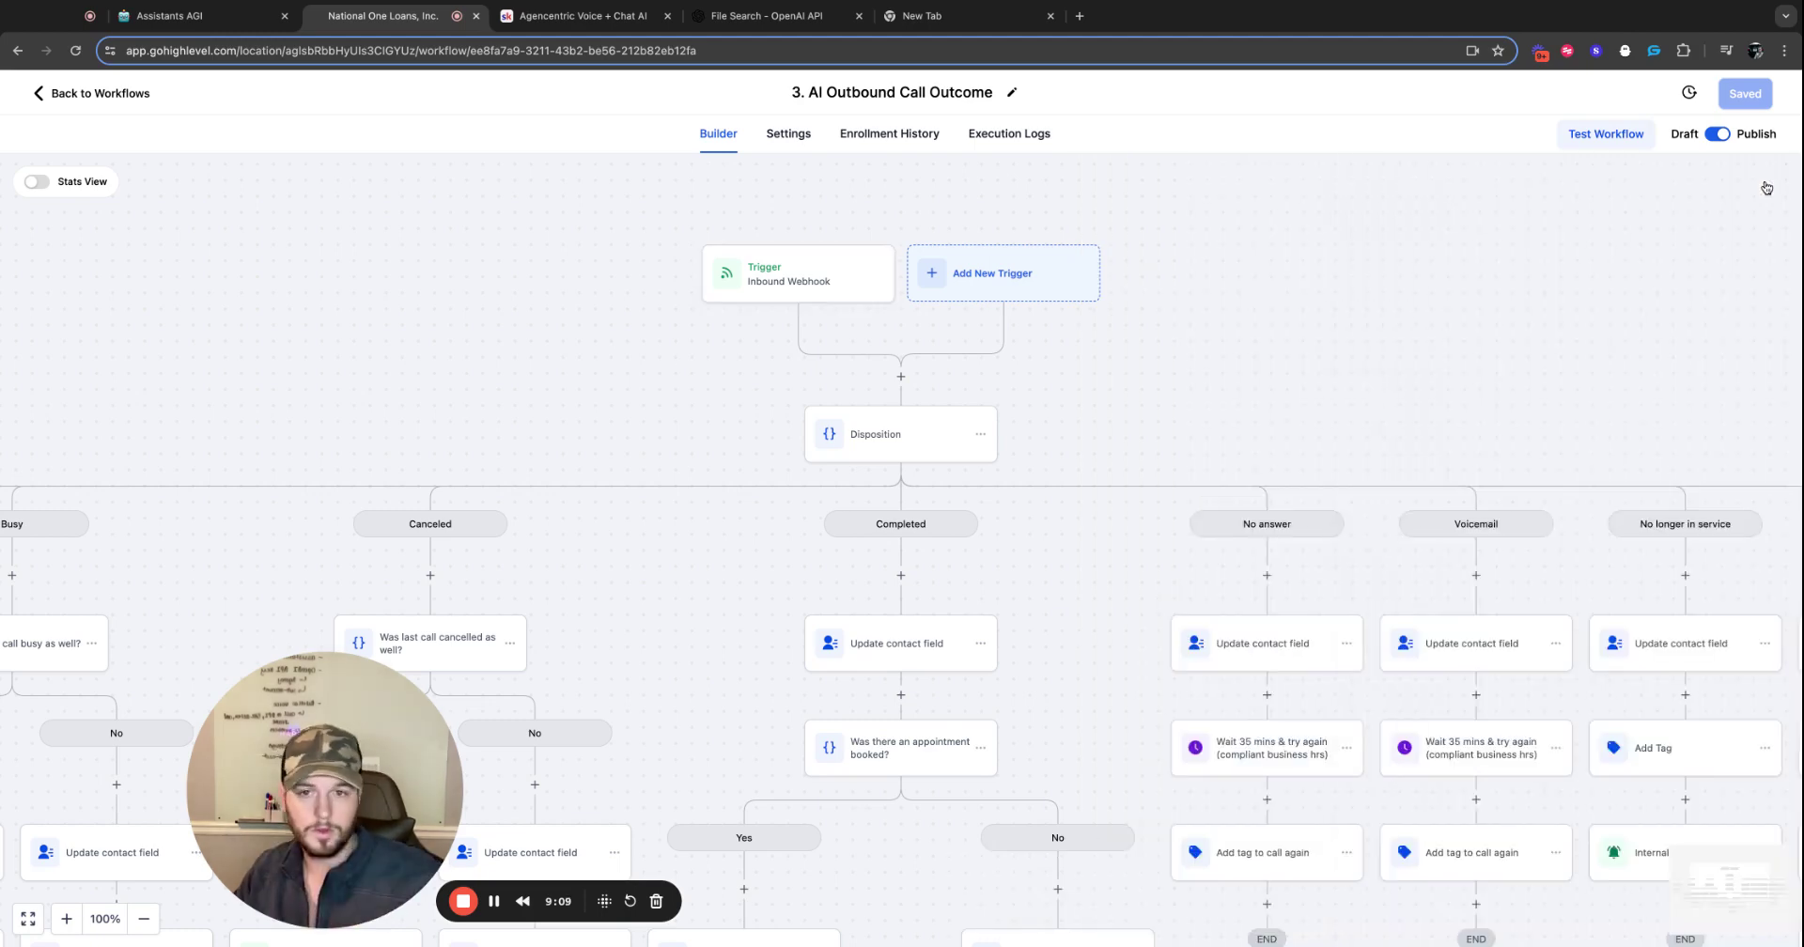
Inspect the Disposition condition's branch rules and the Completed branch's Update contact field action, closing each without changes.
scroll(1003, 502, down, 5)
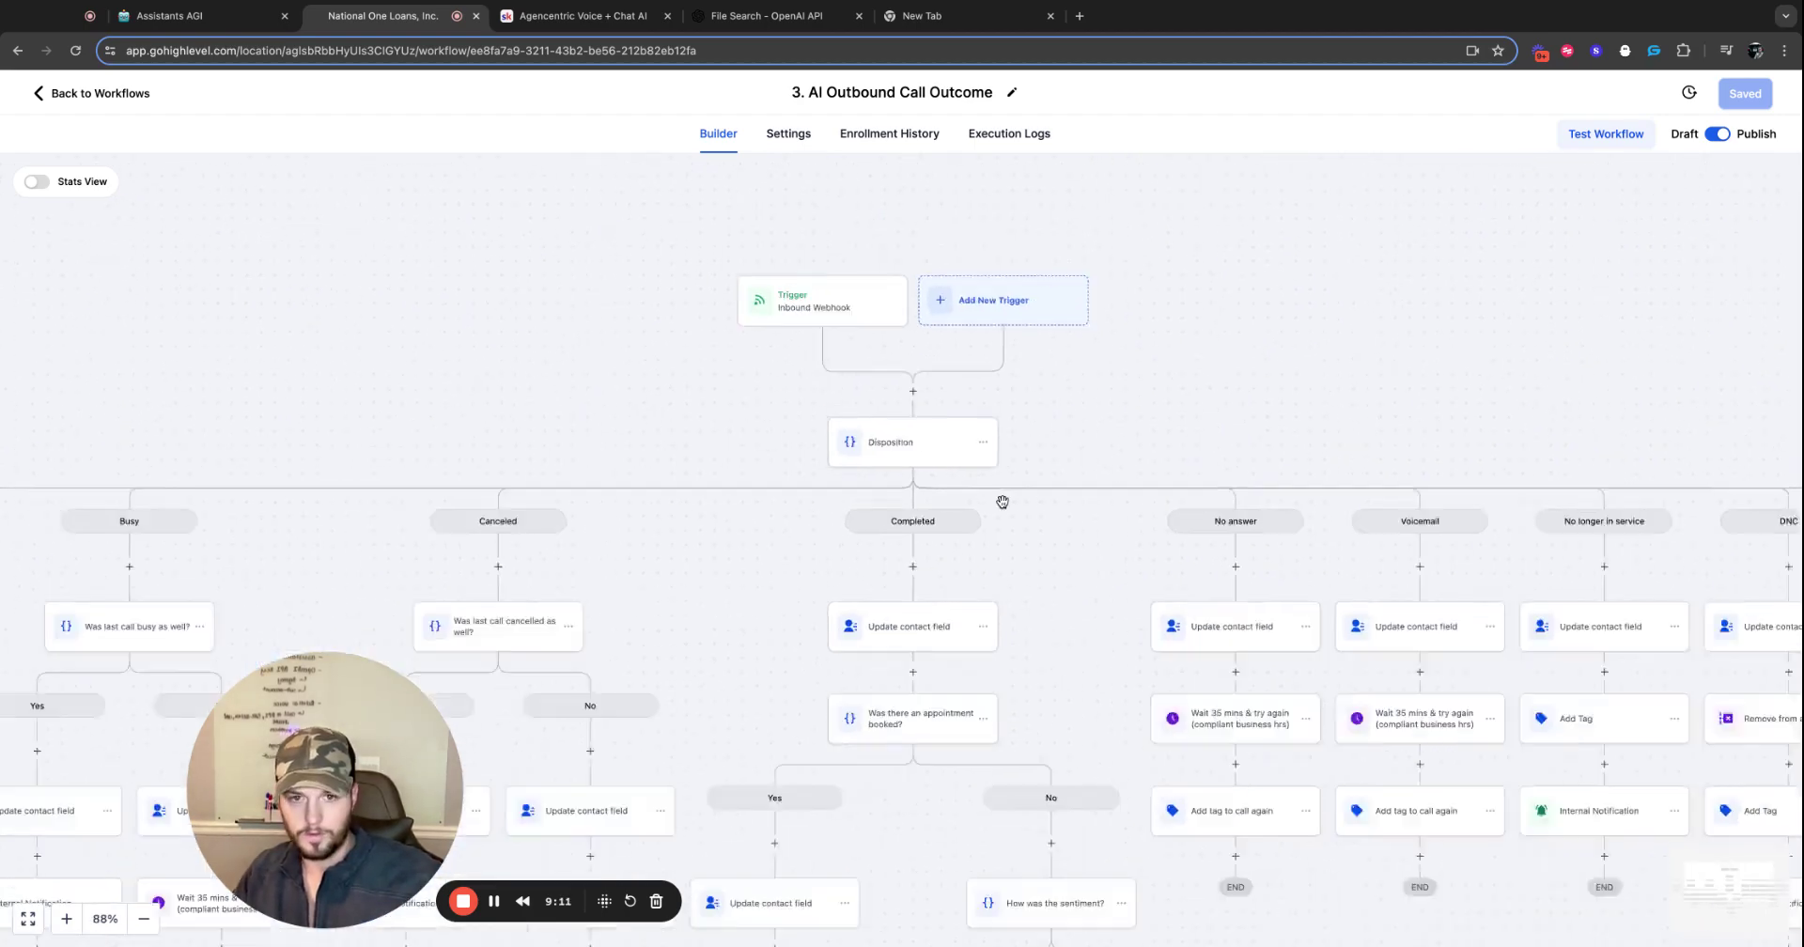
click(917, 464)
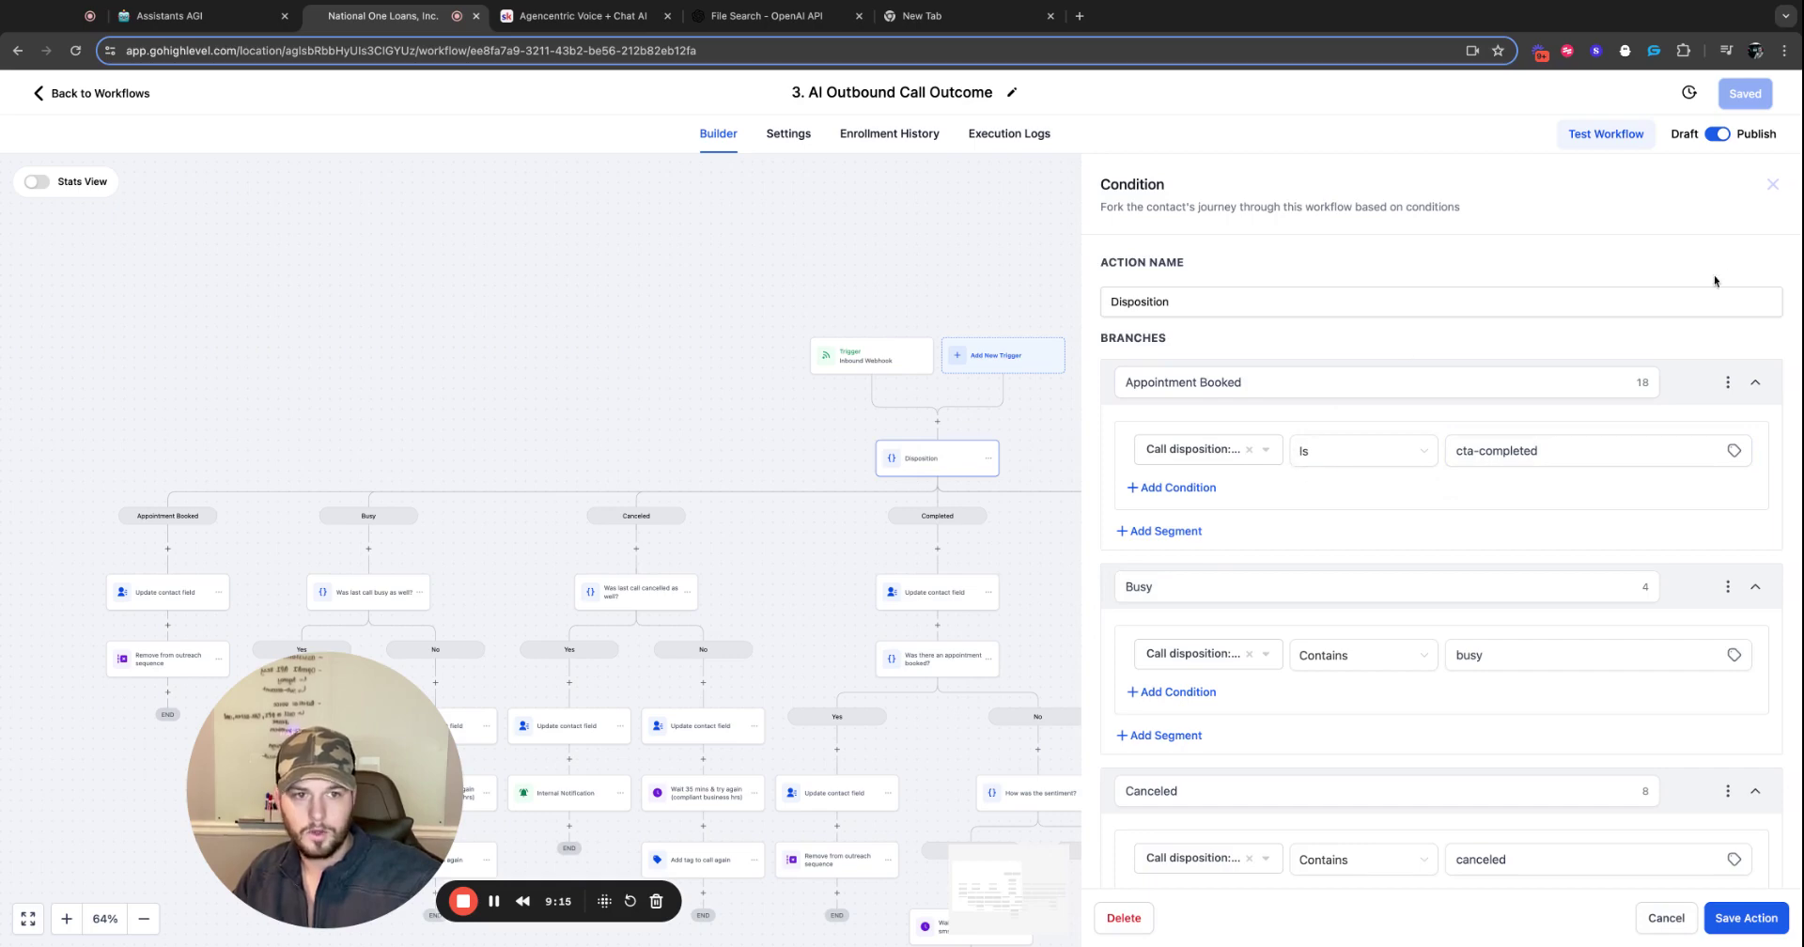
click(1772, 184)
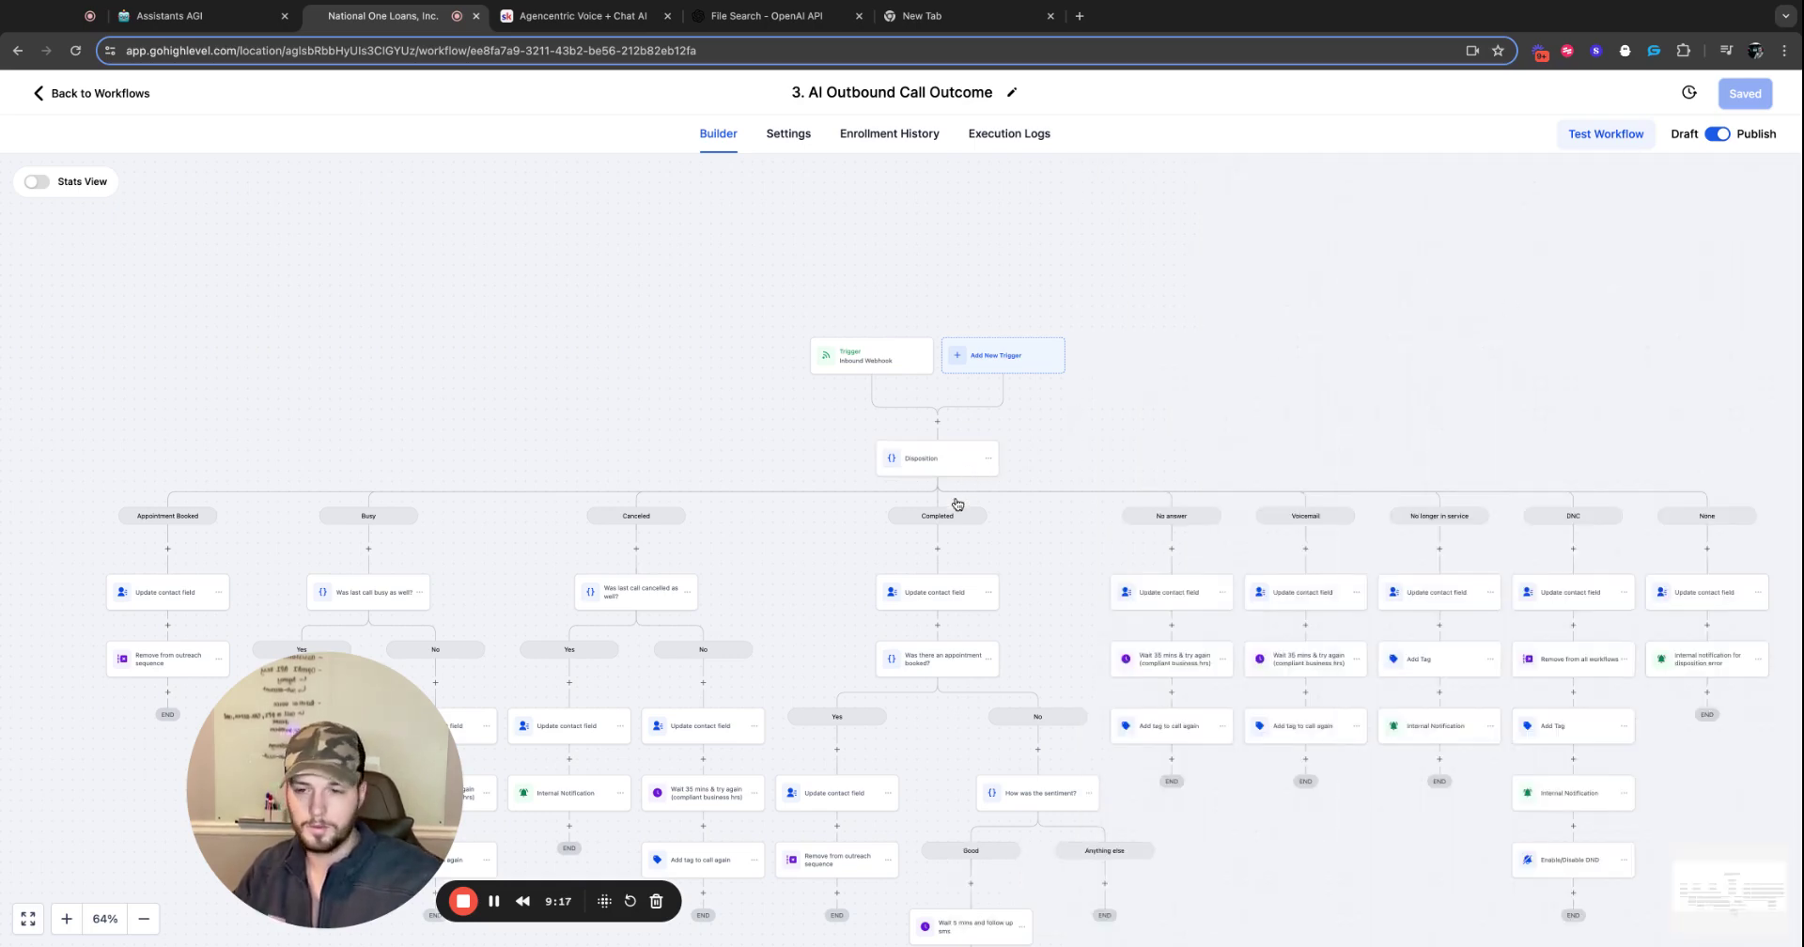
scroll(942, 583, down, 1)
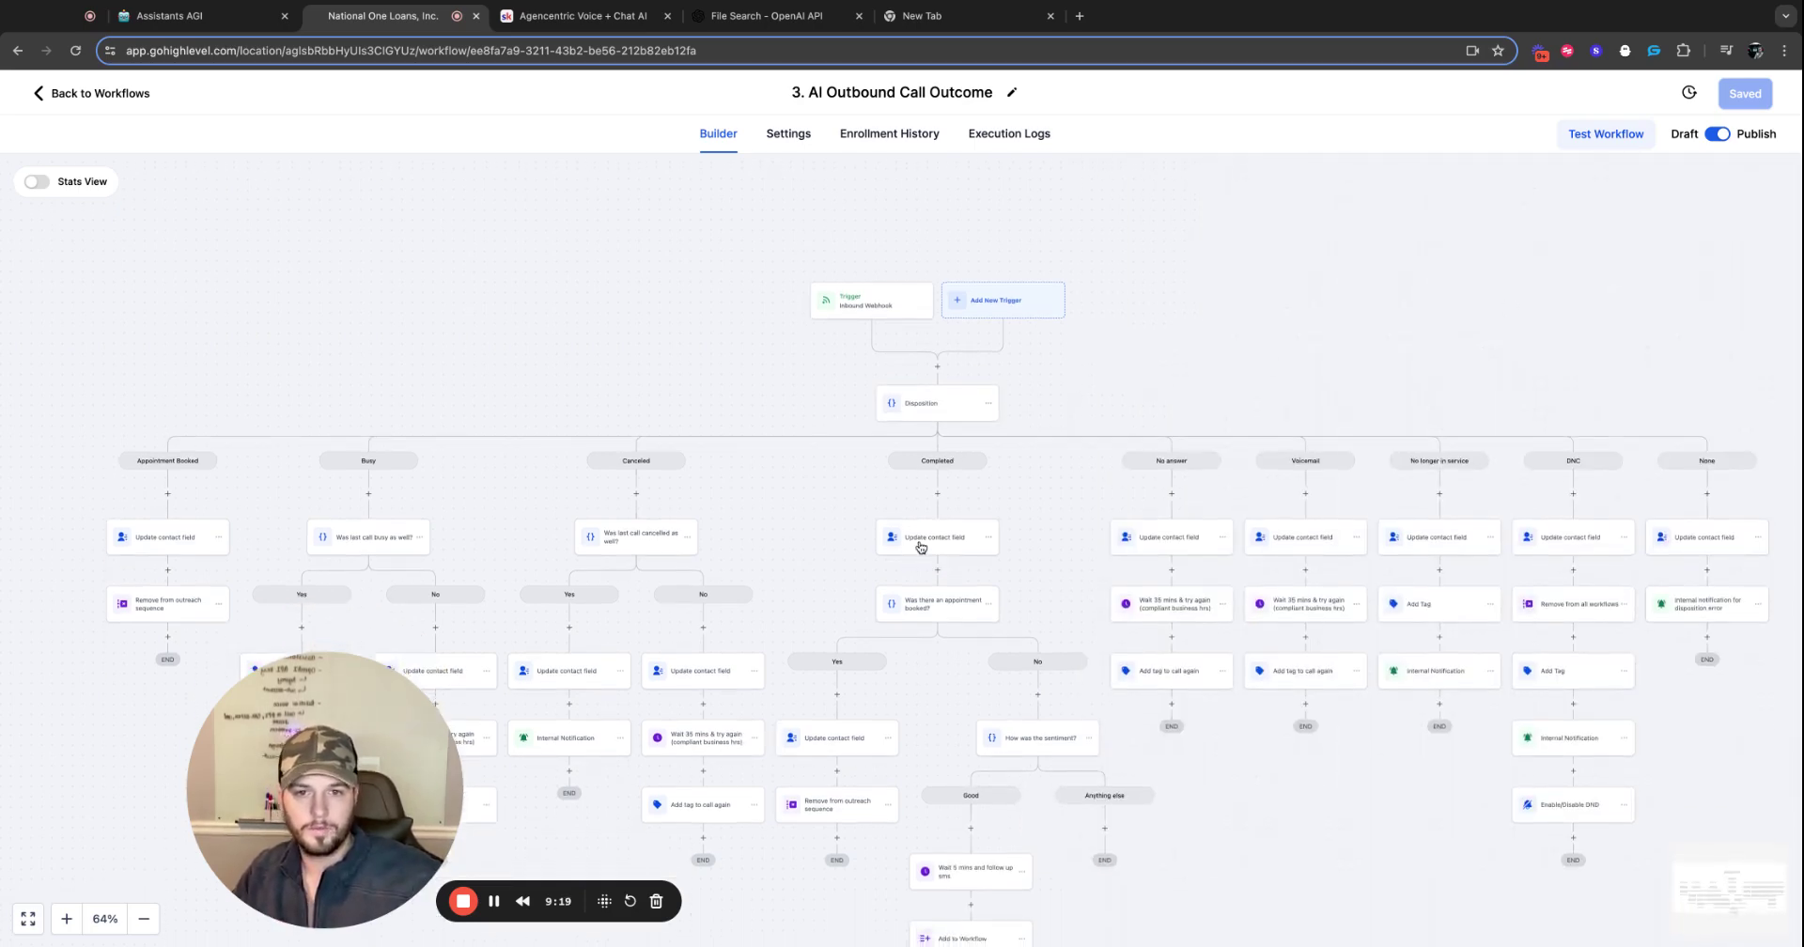
click(918, 543)
click(1770, 186)
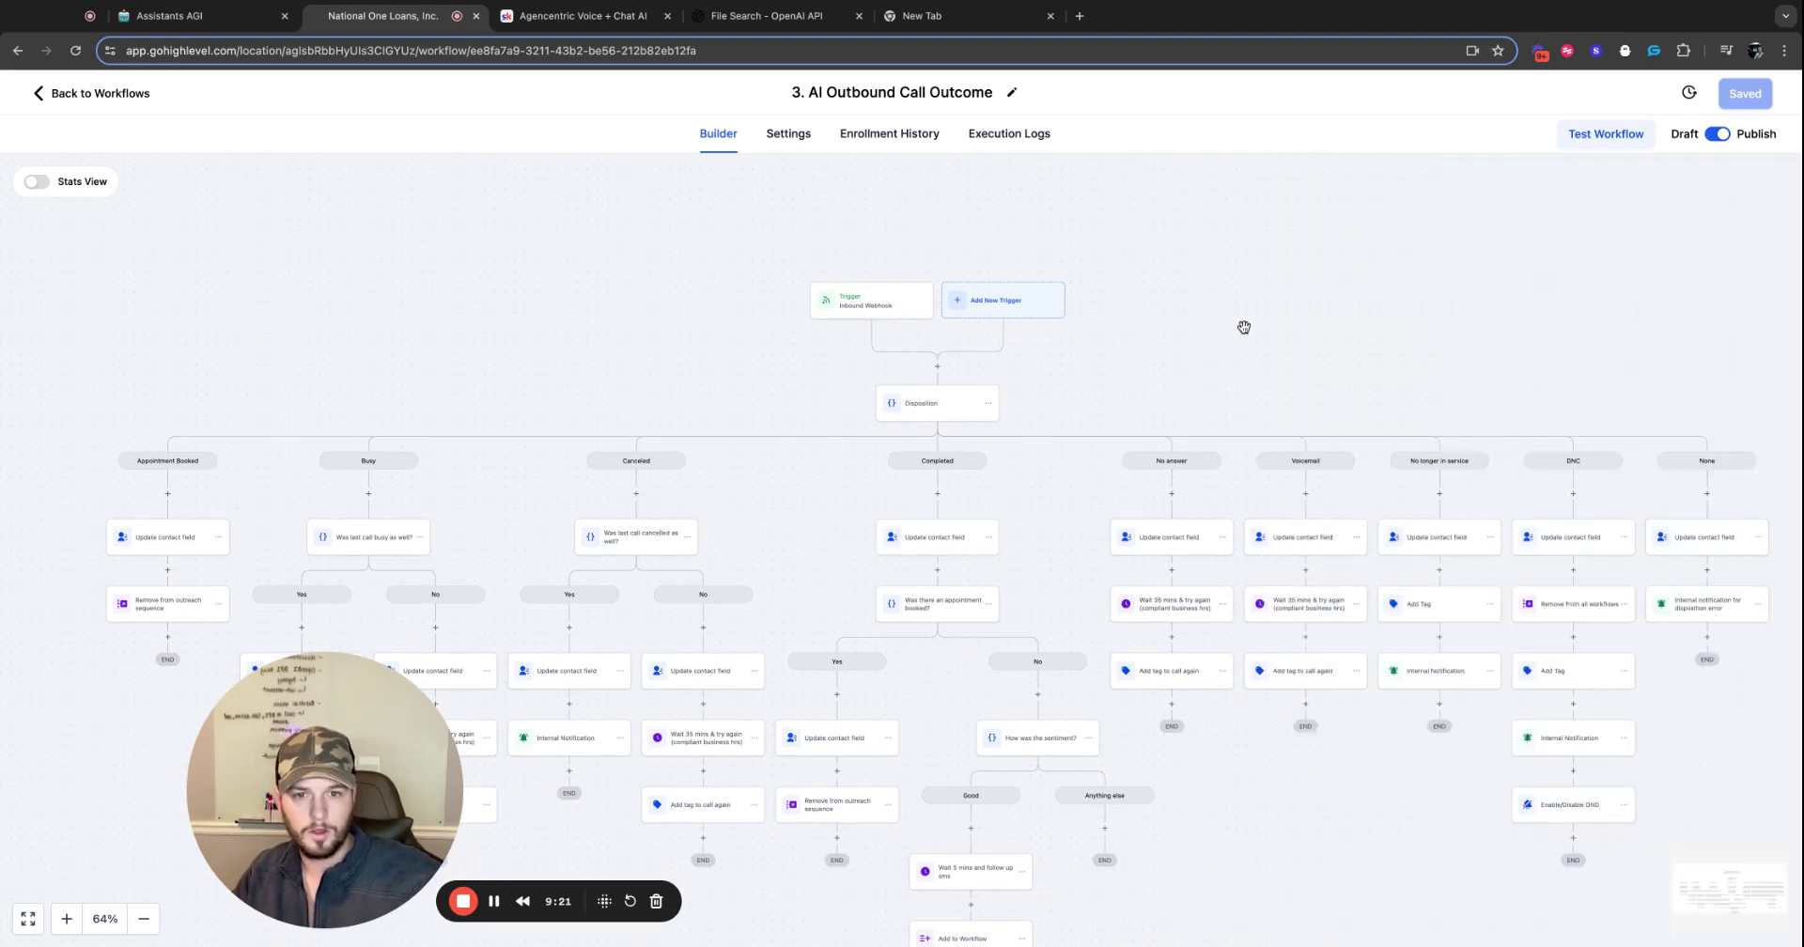
Inspect the branch rules of the "How was the sentiment?" condition and close it without changes.
scroll(999, 552, down, 1)
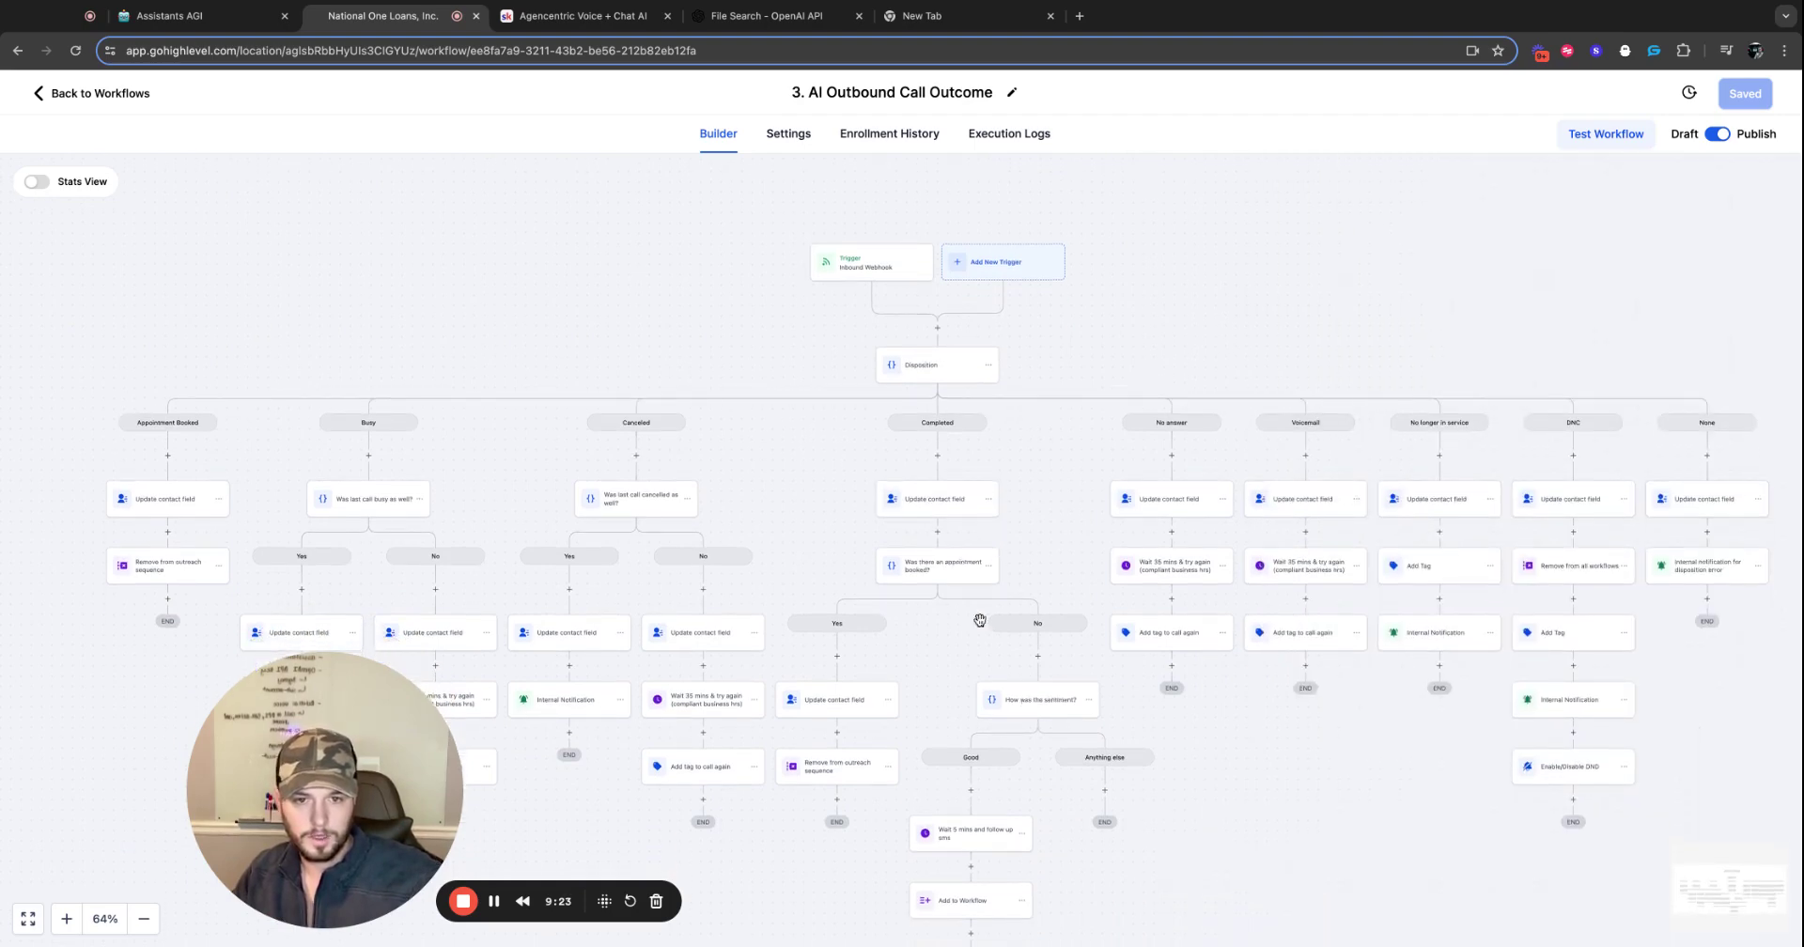
click(1038, 707)
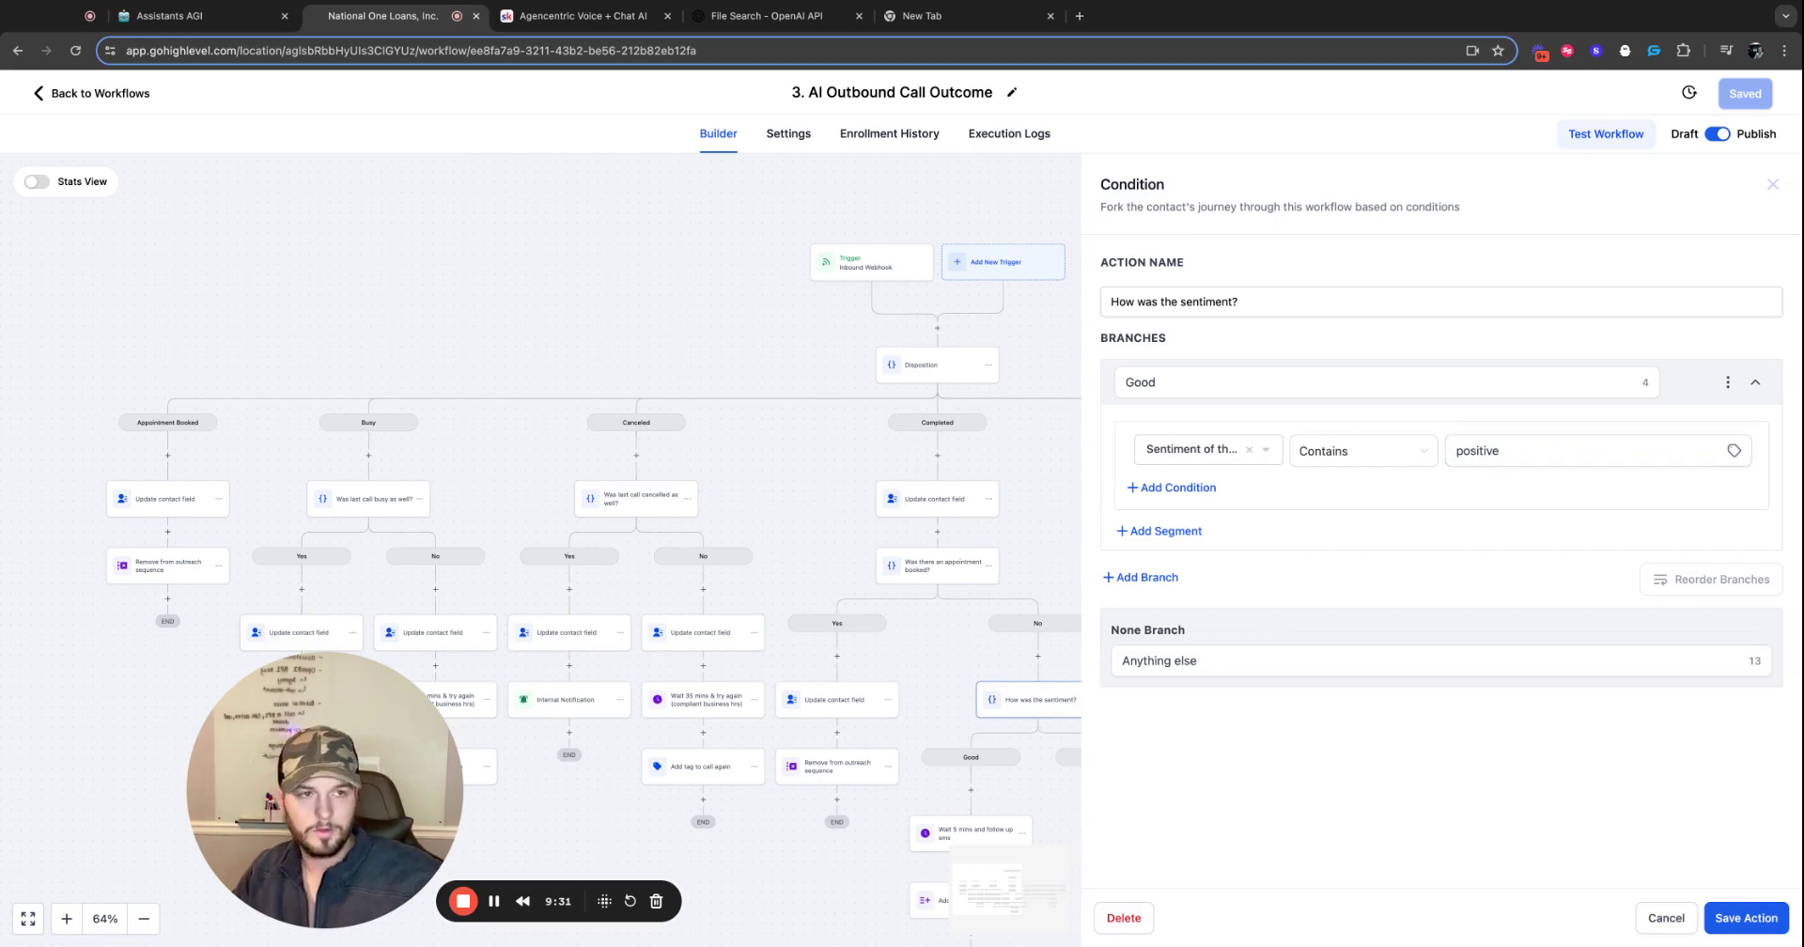
click(1773, 182)
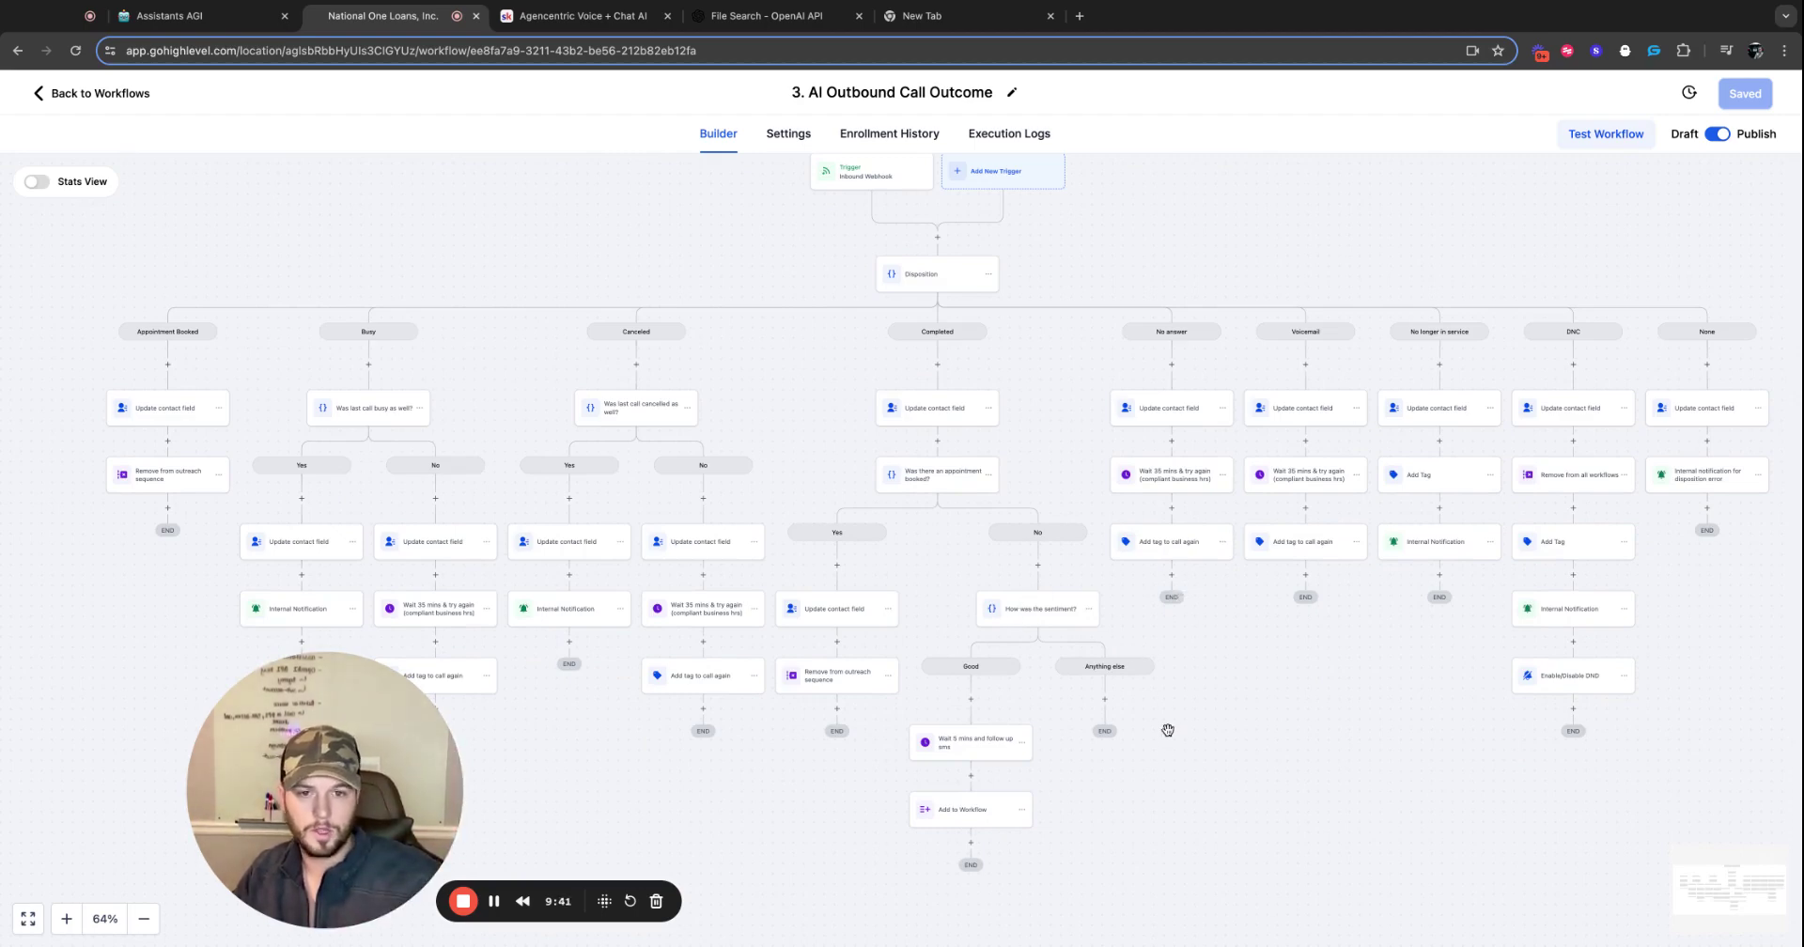
Review the whole outcome workflow and switch back to the Assistants AGI page.
scroll(629, 237, up, 2)
click(224, 19)
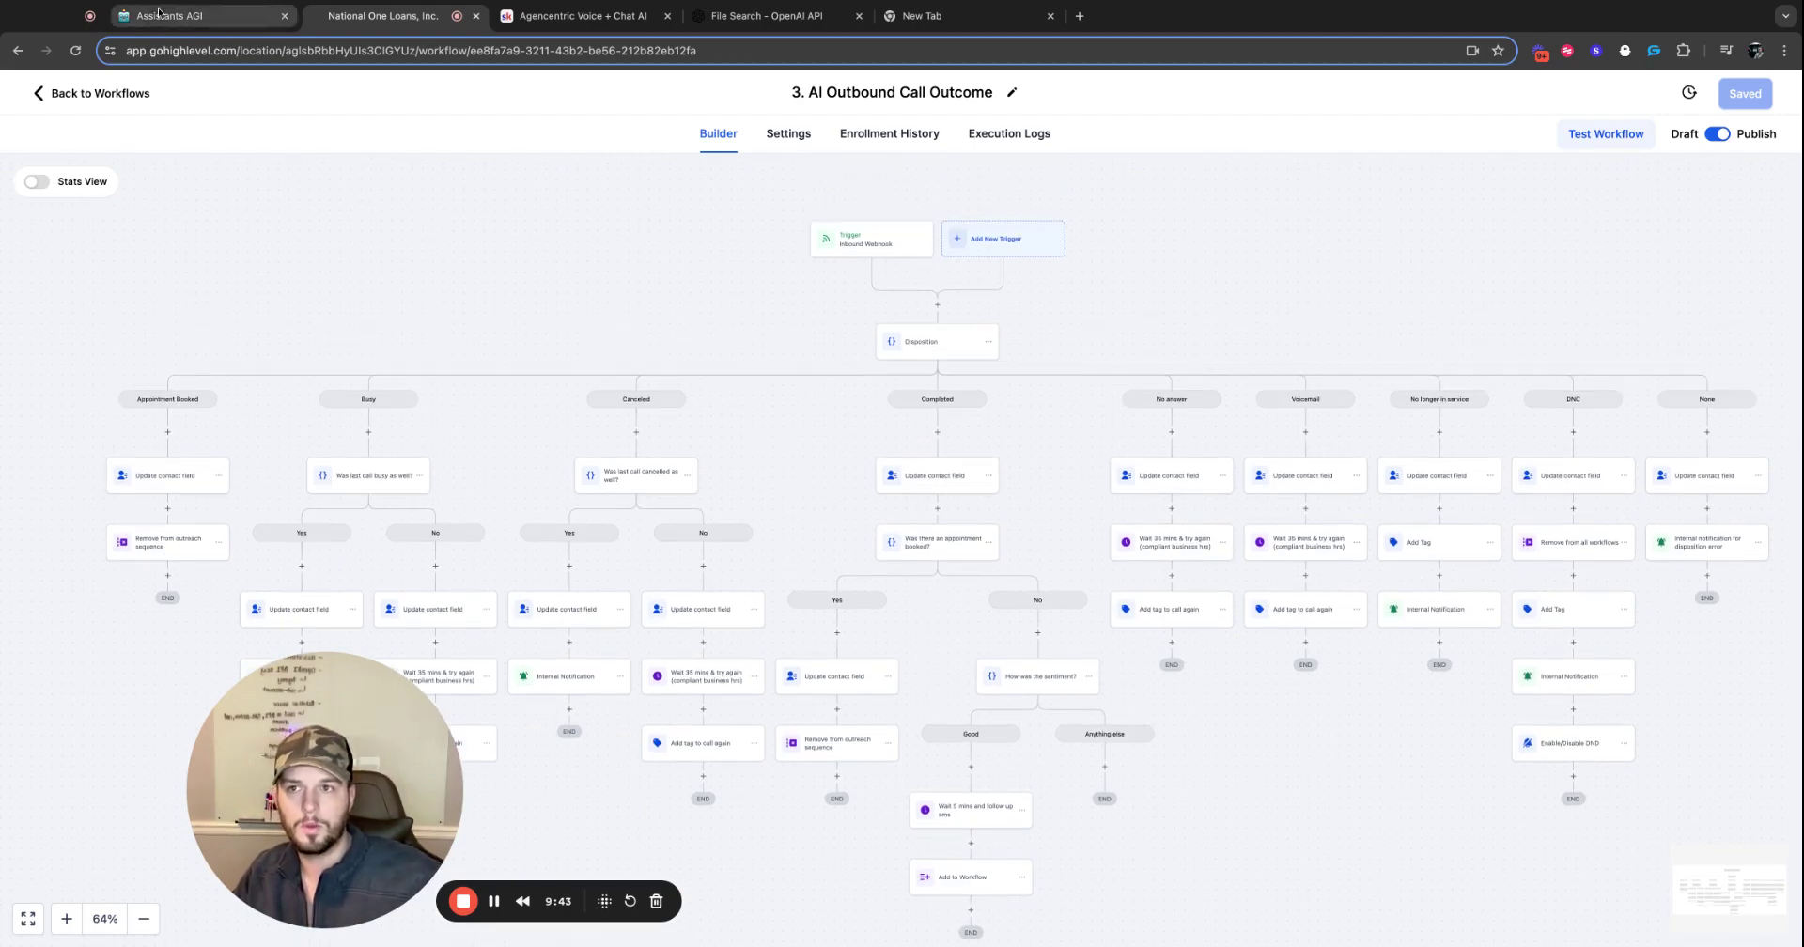